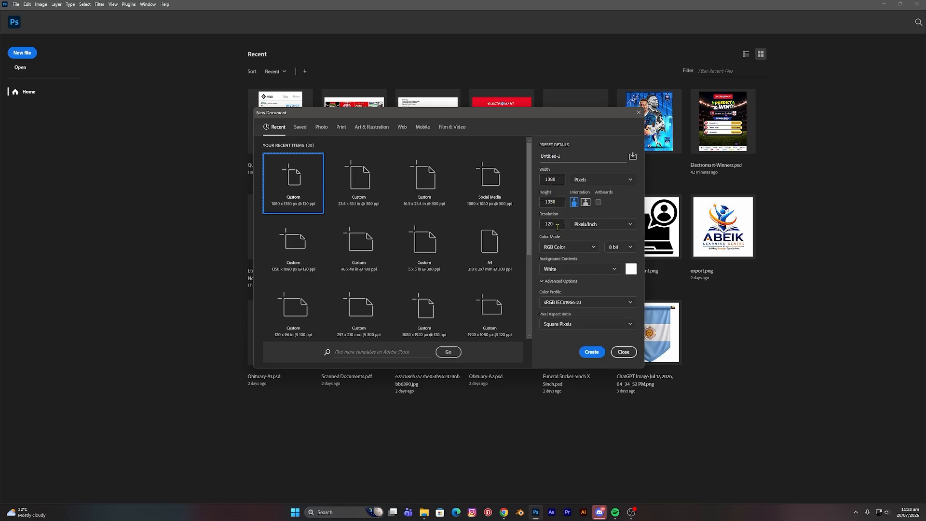
Create a 1080 x 1350 px, 120 ppi RGB document and place the Stadia image from the Mbappe Design folder in it
click(592, 352)
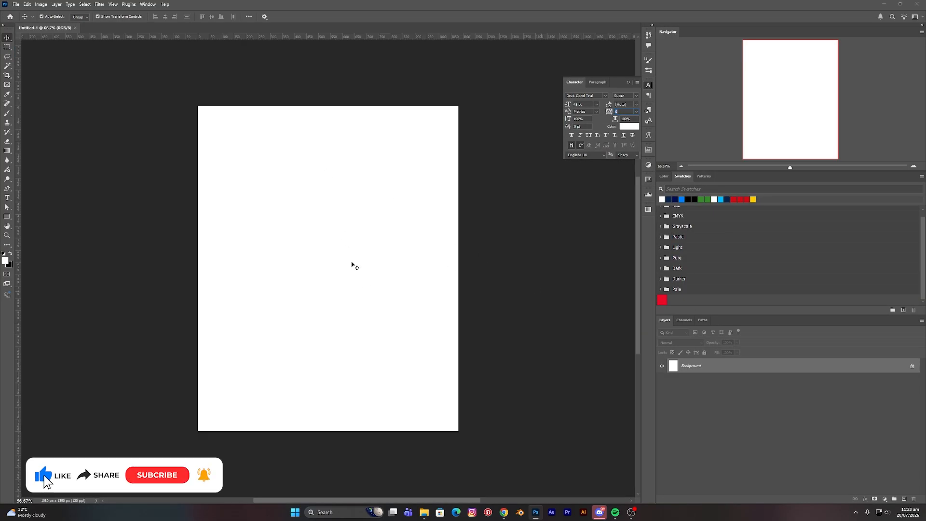
click(424, 512)
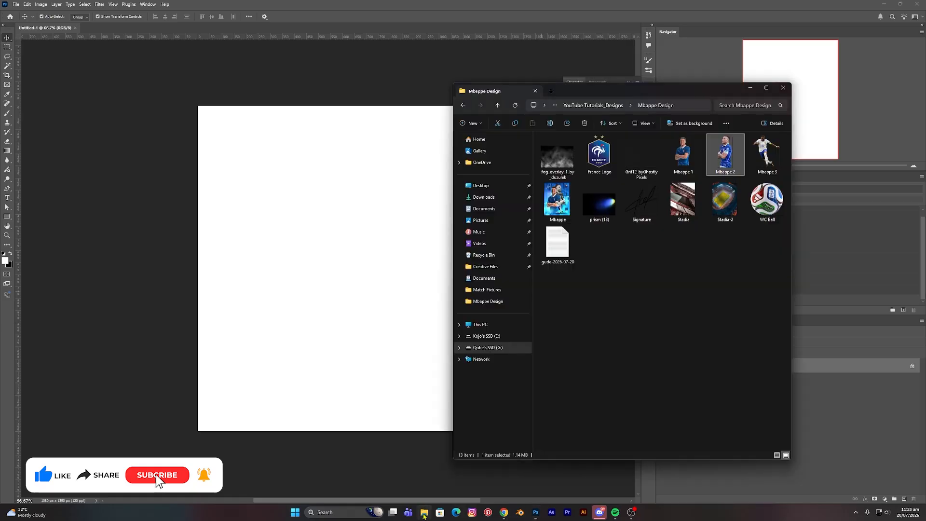
click(685, 208)
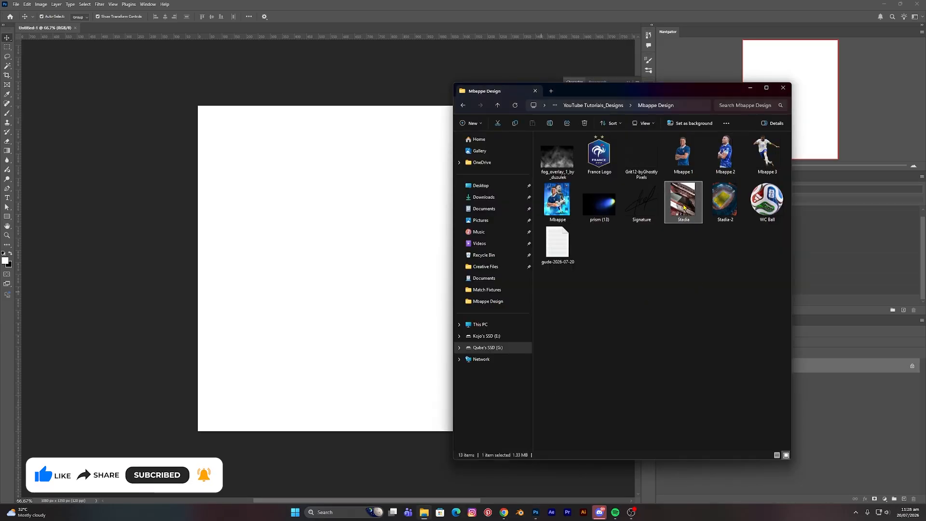
drag(513, 206, 324, 262)
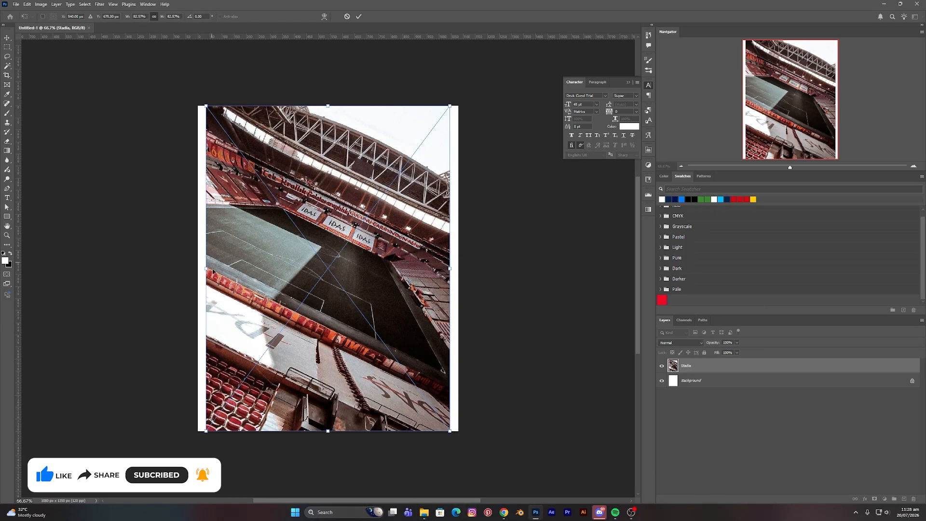
Scale the placed Stadia image up proportionally until it spans the full canvas width and covers the whole canvas
drag(206, 270, 199, 269)
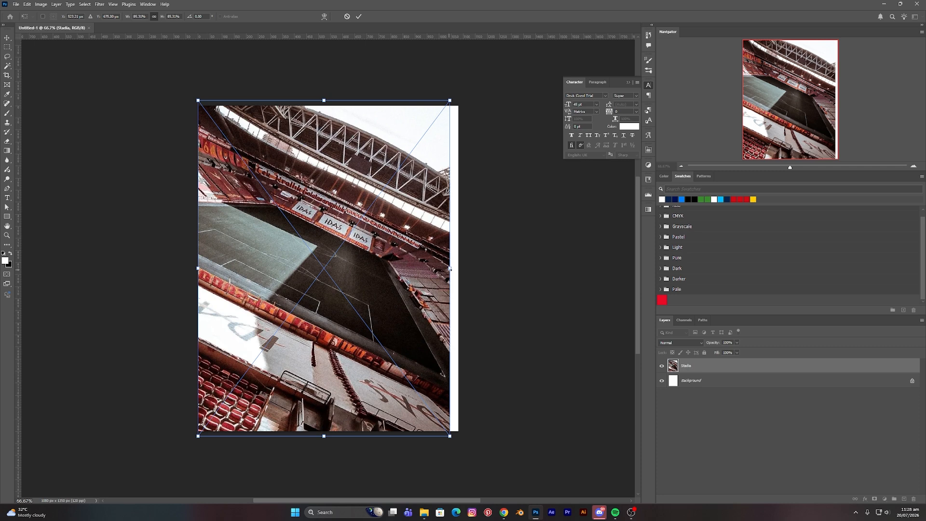
drag(450, 269, 458, 269)
key(Return)
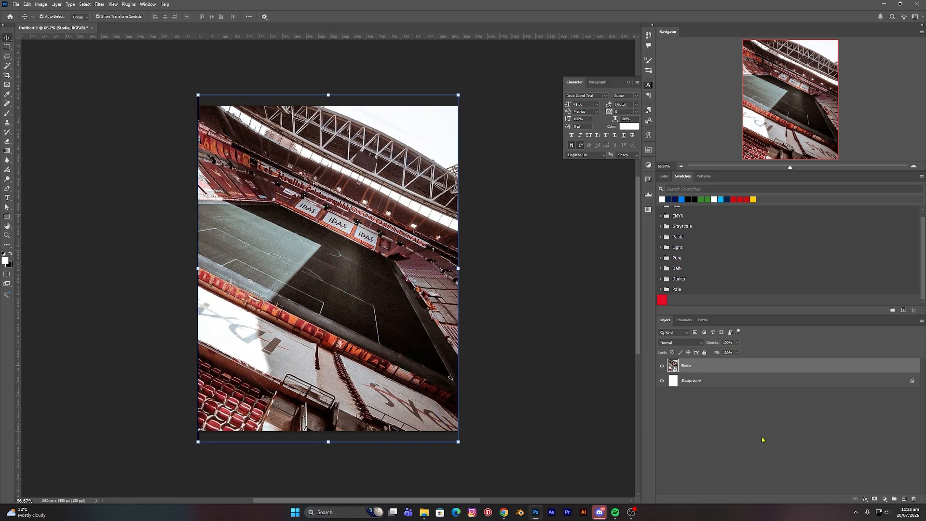
Add a dark blue (#07244c) Solid Color fill layer and place it between the Stadia layer and the Background
click(885, 500)
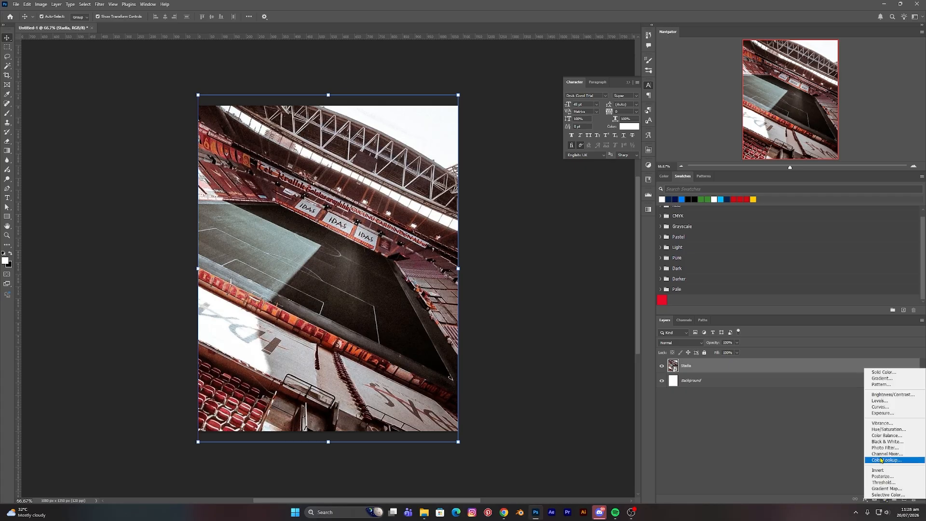
click(884, 373)
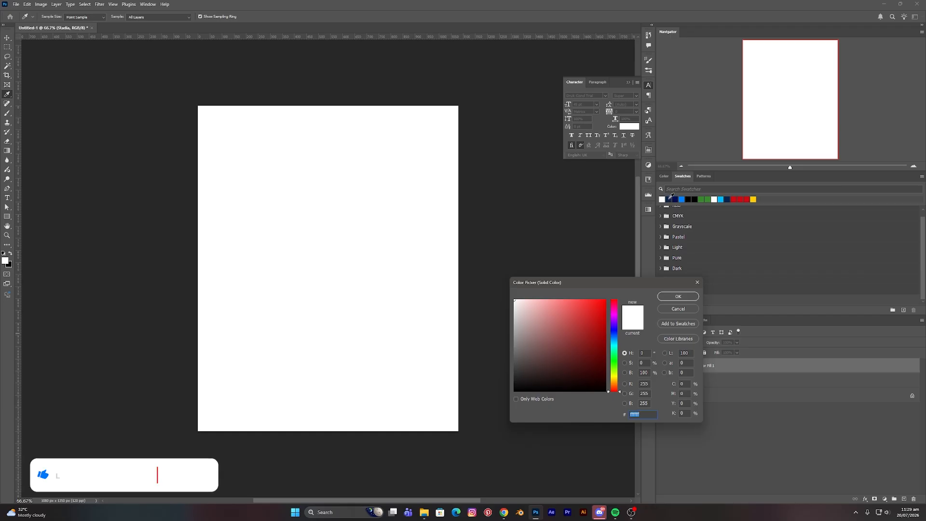
click(670, 200)
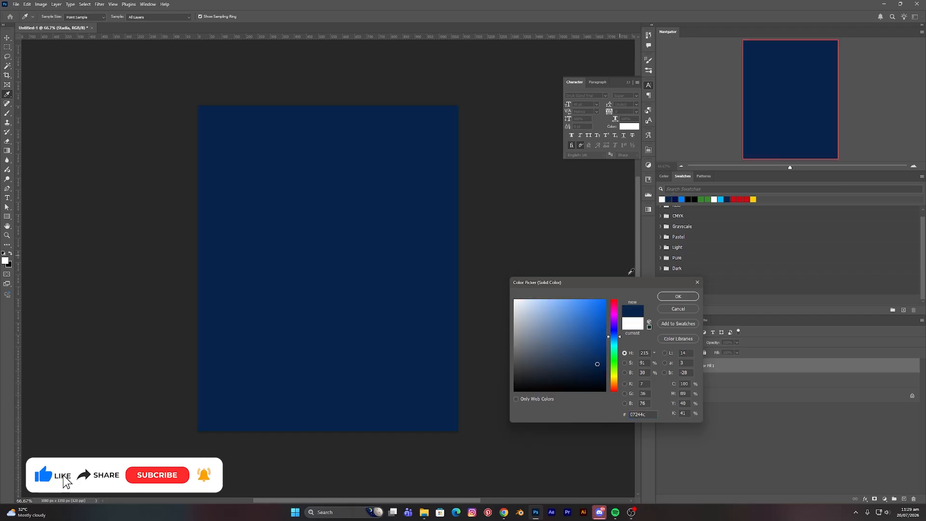
click(674, 297)
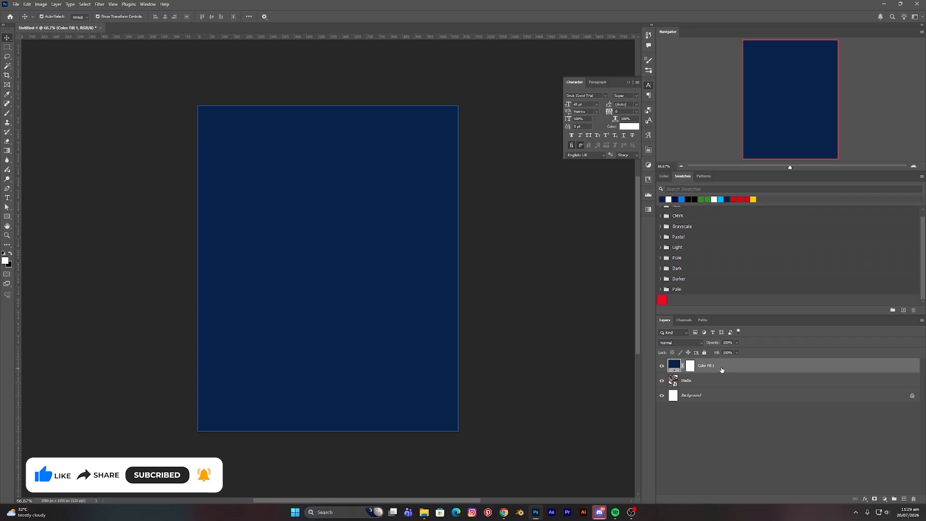
drag(722, 370, 710, 389)
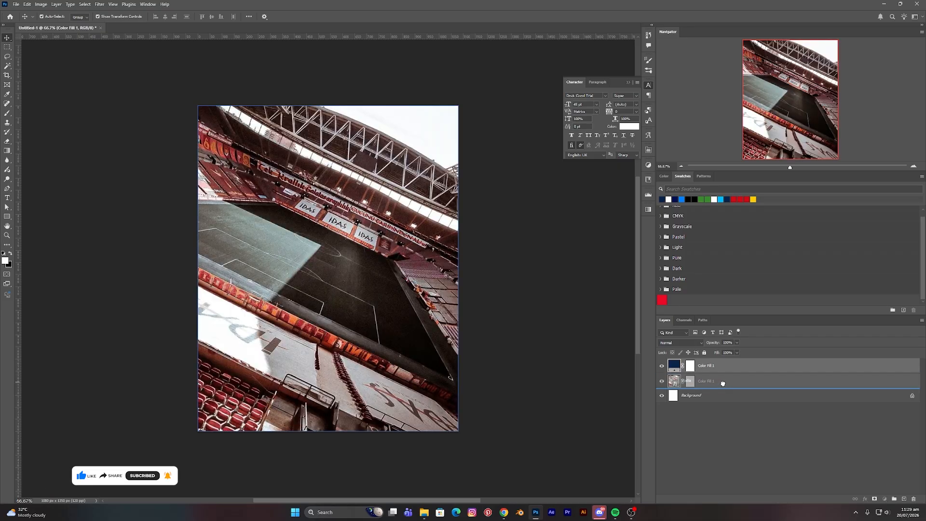
Set the Stadia layer's blend mode to Color Dodge and lower its fill to 50%
click(705, 366)
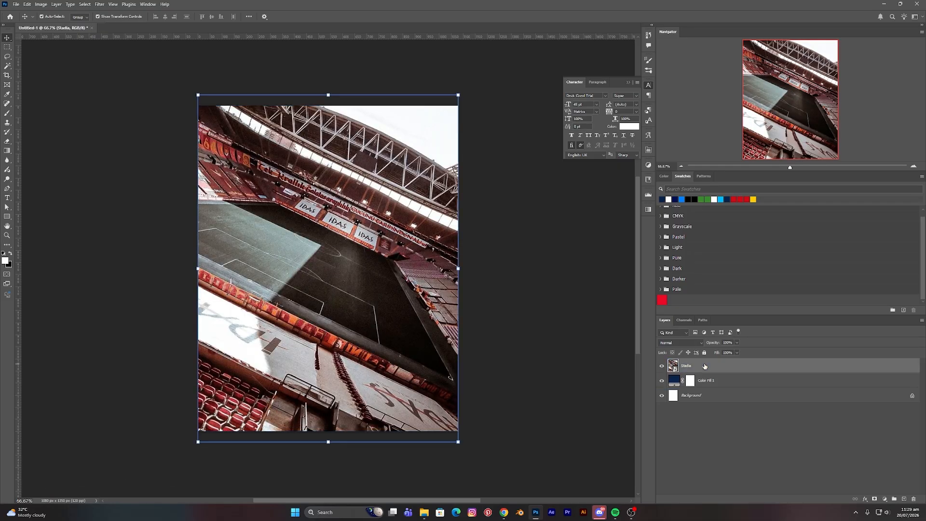
click(689, 344)
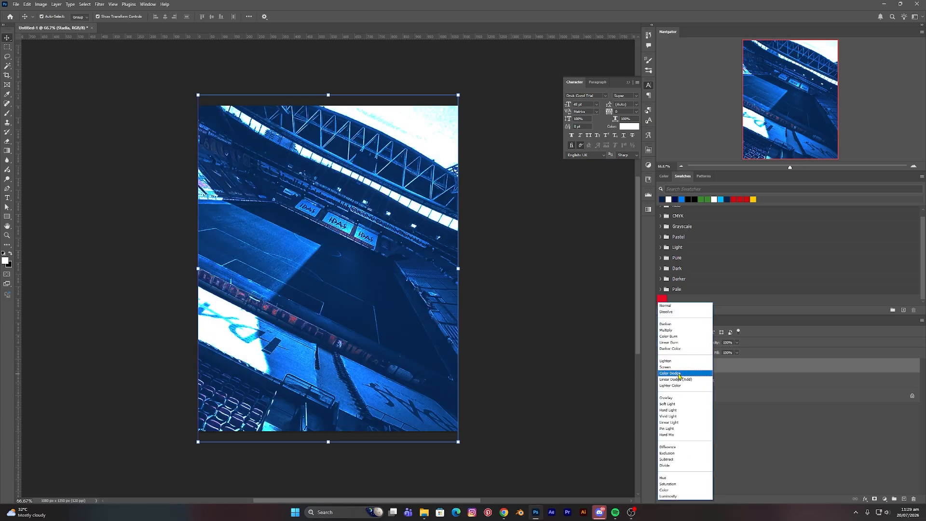
click(679, 374)
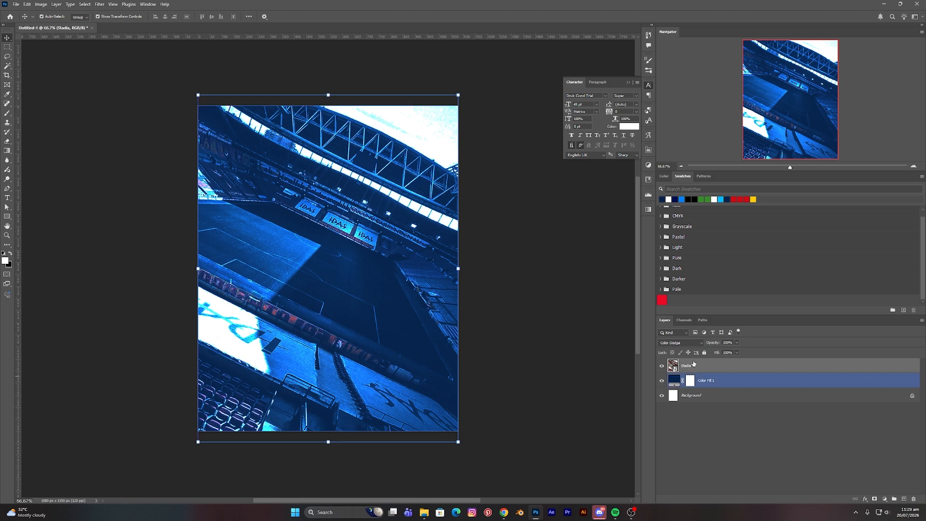
click(737, 353)
drag(739, 362, 722, 367)
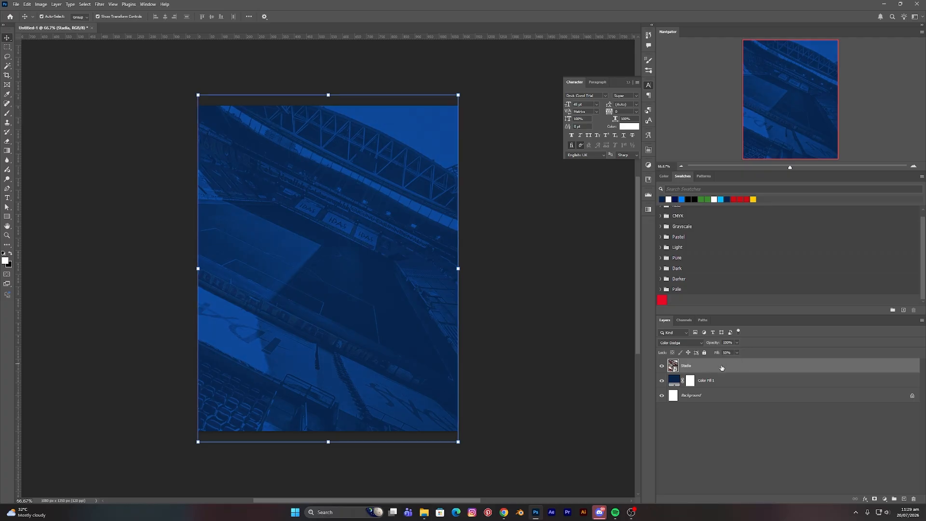
Apply the Add Noise filter with uniform distribution to the Stadia layer, then collapse its smart filter list and deselect the layer
click(707, 436)
click(692, 376)
click(689, 367)
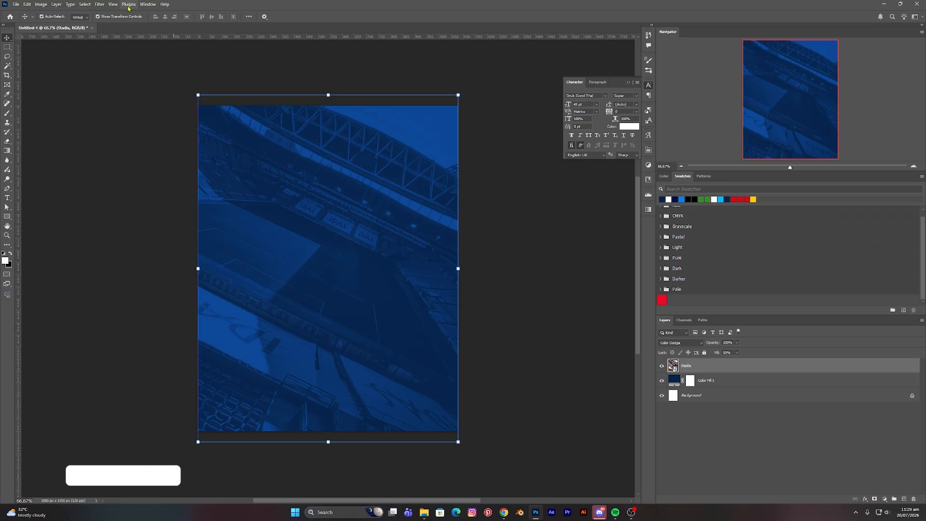
click(100, 5)
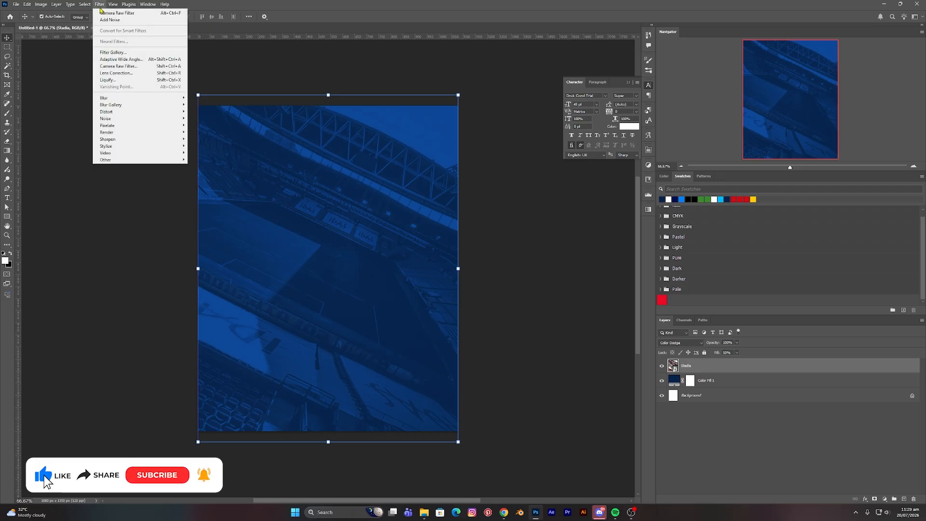
mouse_move(137, 119)
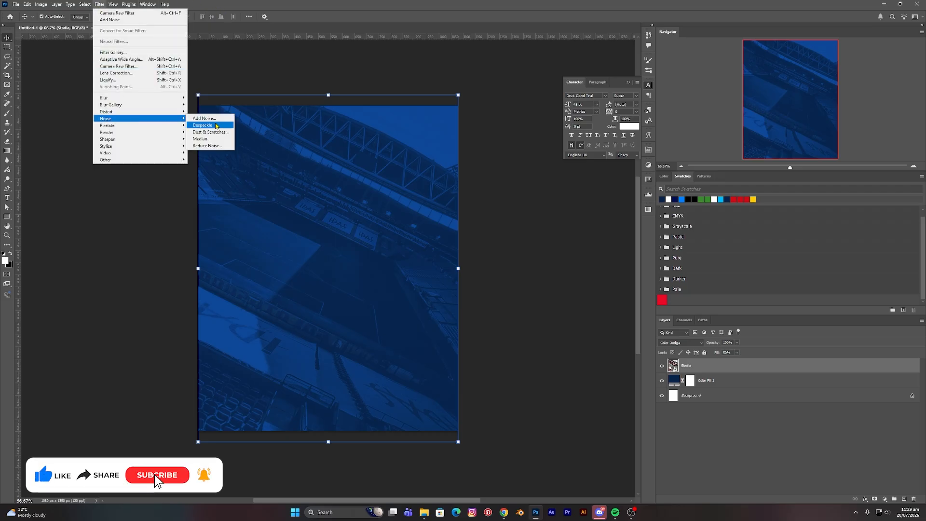
click(205, 119)
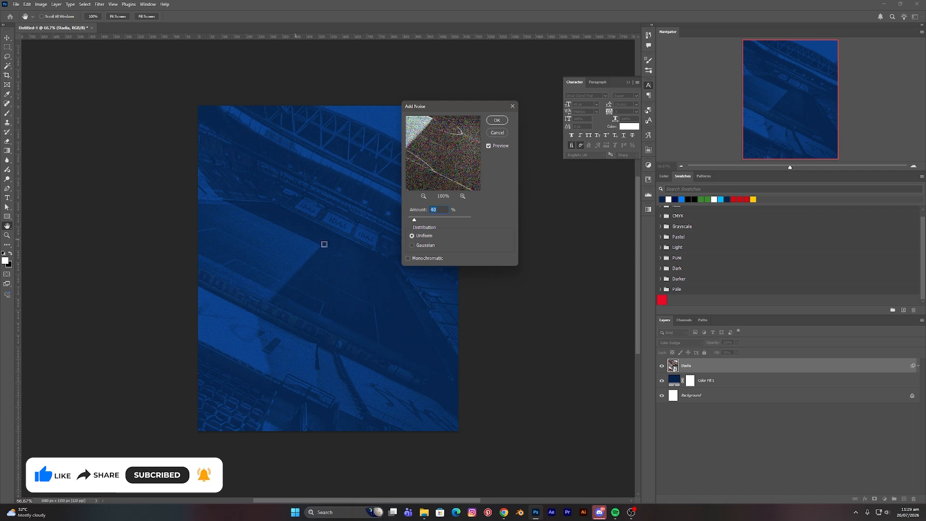
click(500, 122)
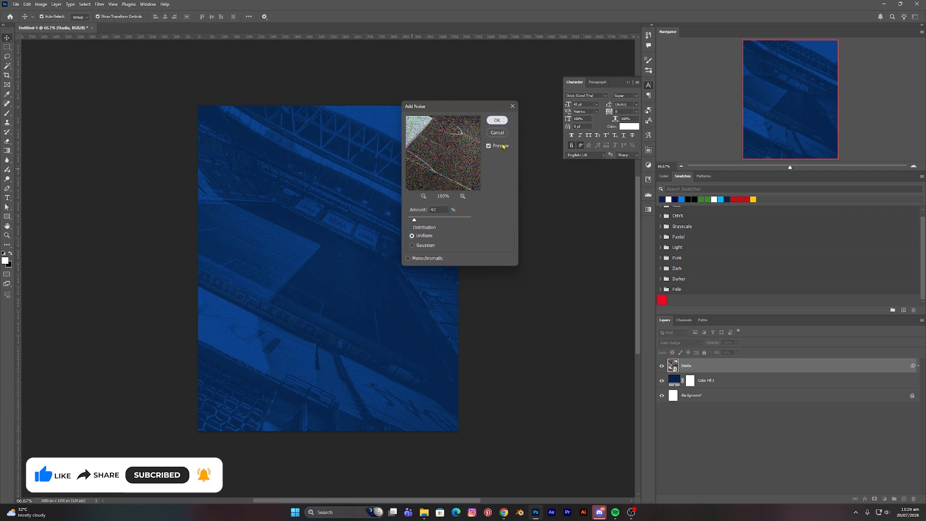
click(916, 370)
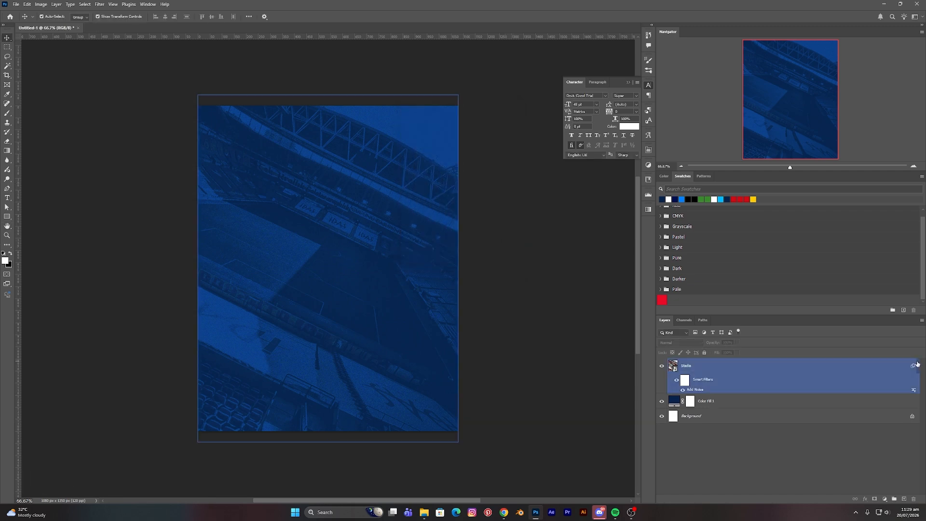
click(918, 365)
click(534, 311)
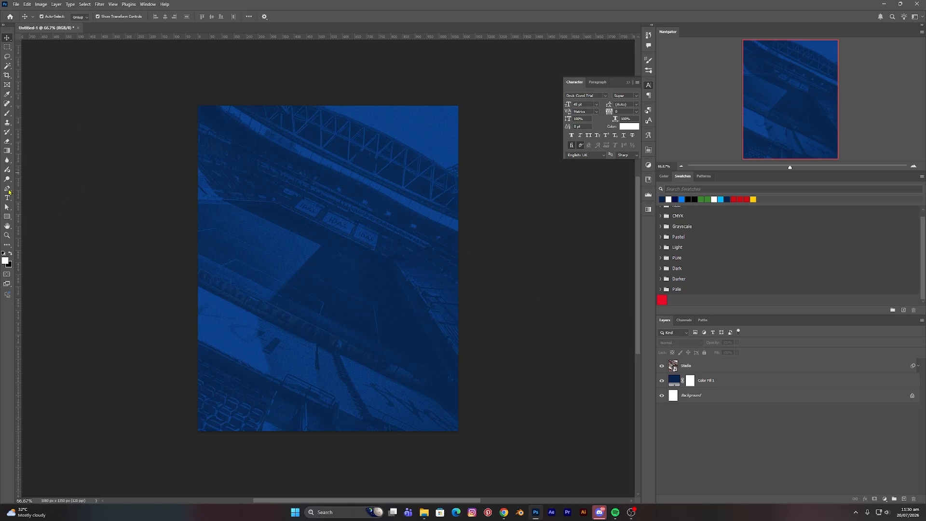
Add the white text "KYLIAN" in the Druk Cond Trial Super font on the upper part of the canvas
click(6, 201)
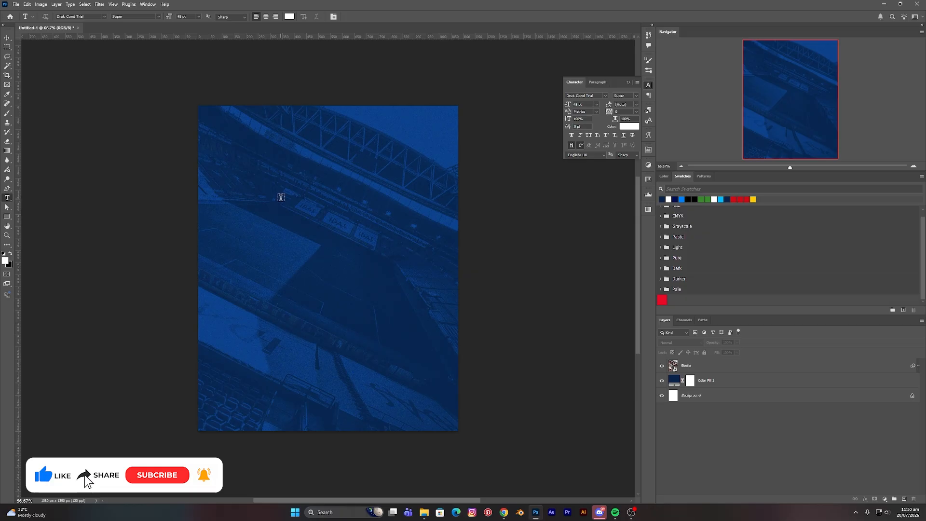
click(281, 197)
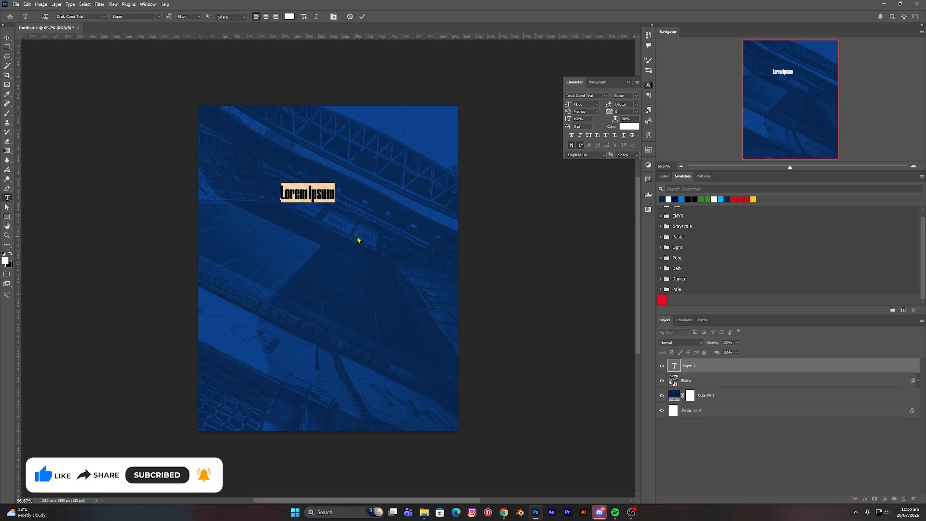
text(KYLIAN)
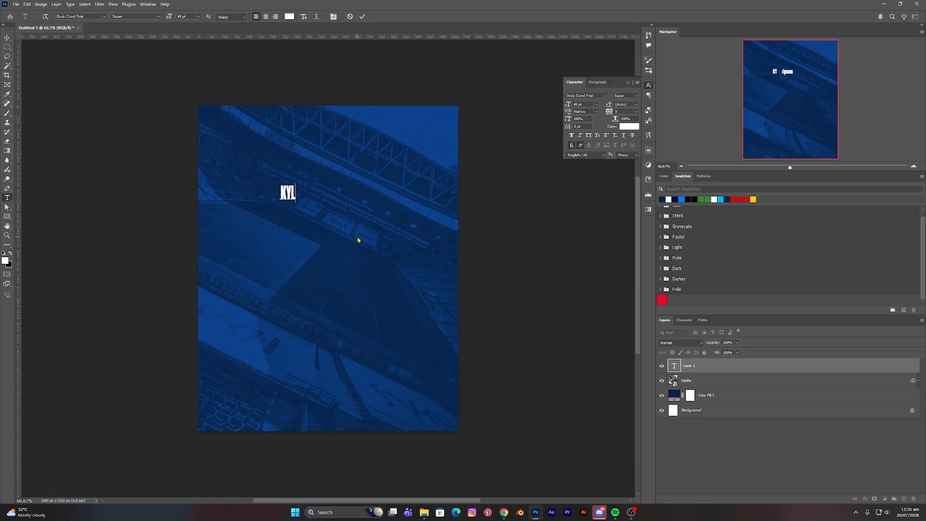
click(6, 37)
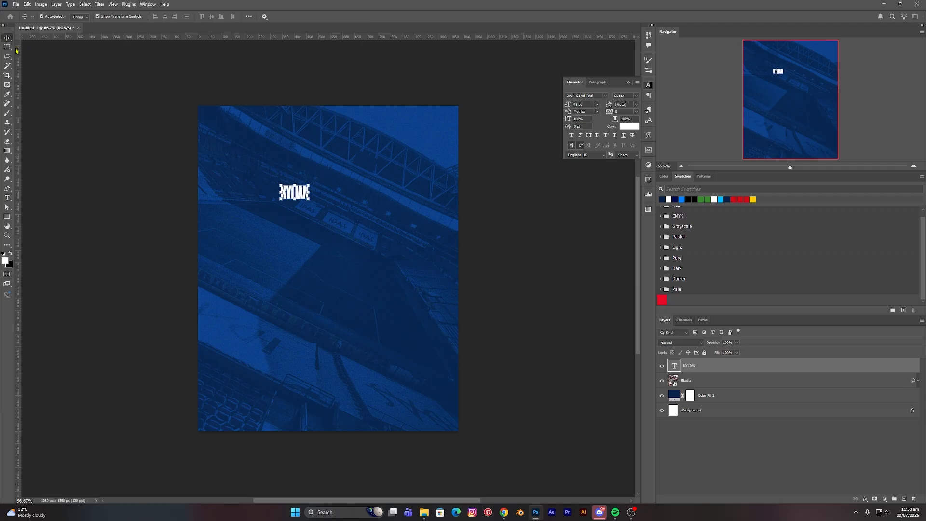
Enlarge the KYLIAN text across the upper half of the canvas, centred with narrow margins at both sides
key(ctrl+t)
drag(297, 205, 379, 254)
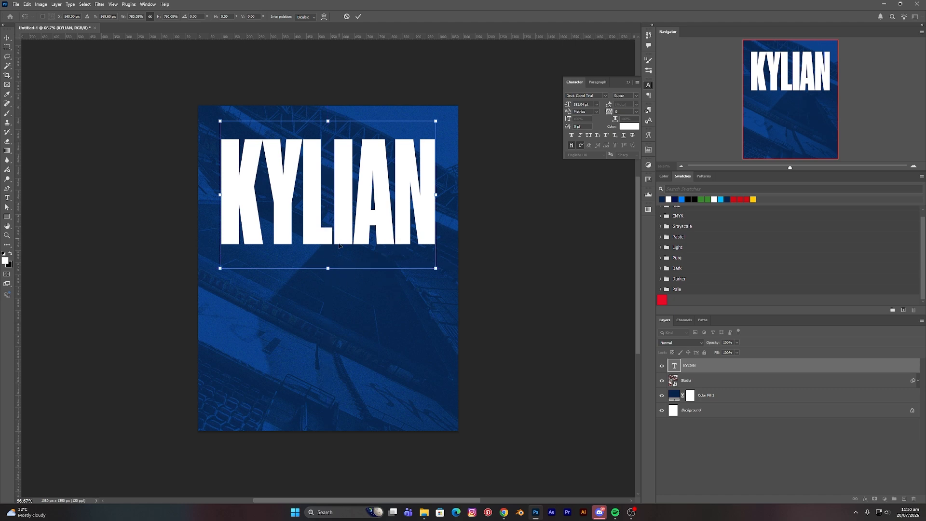
drag(329, 116, 328, 105)
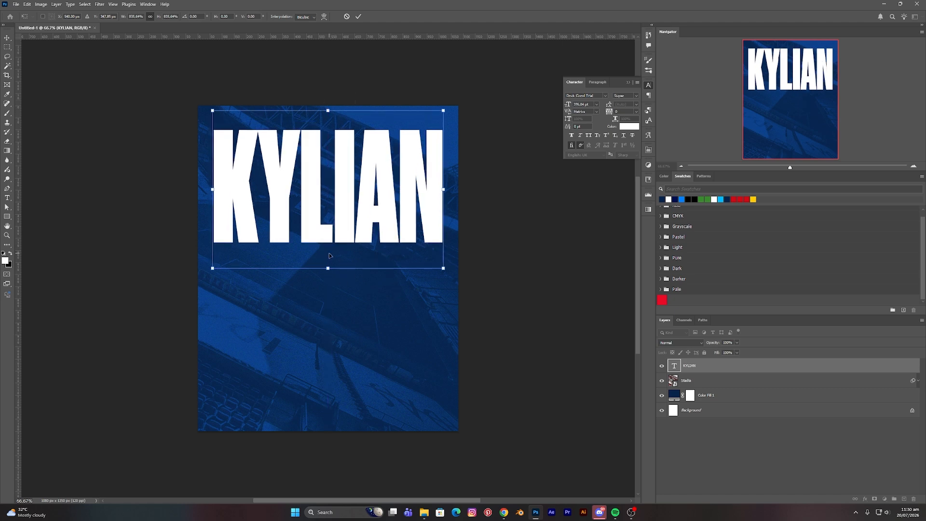
mouse_move(330, 269)
mouse_down()
mouse_move(336, 279)
mouse_move(332, 269)
mouse_up()
key(Return)
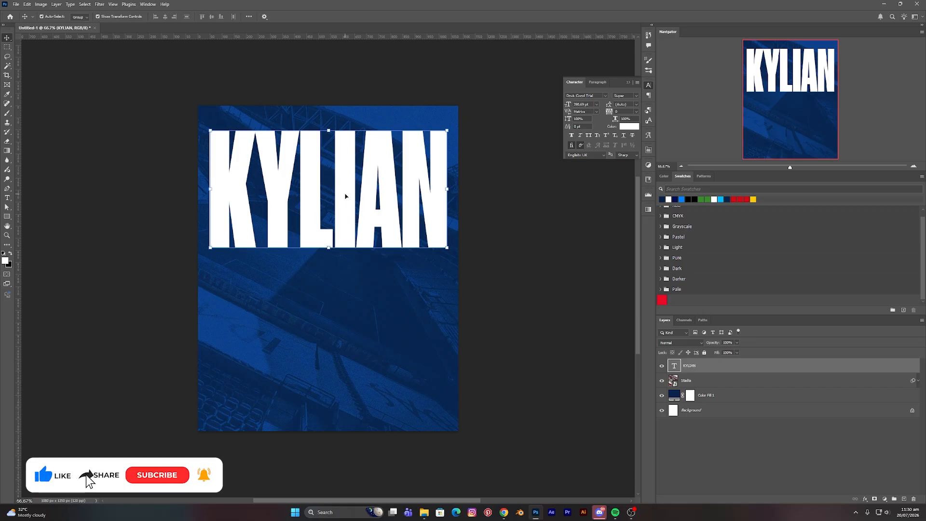
Duplicate the KYLIAN text directly below the original and change the copy's wording to "MBAPPE"
drag(346, 195, 344, 307)
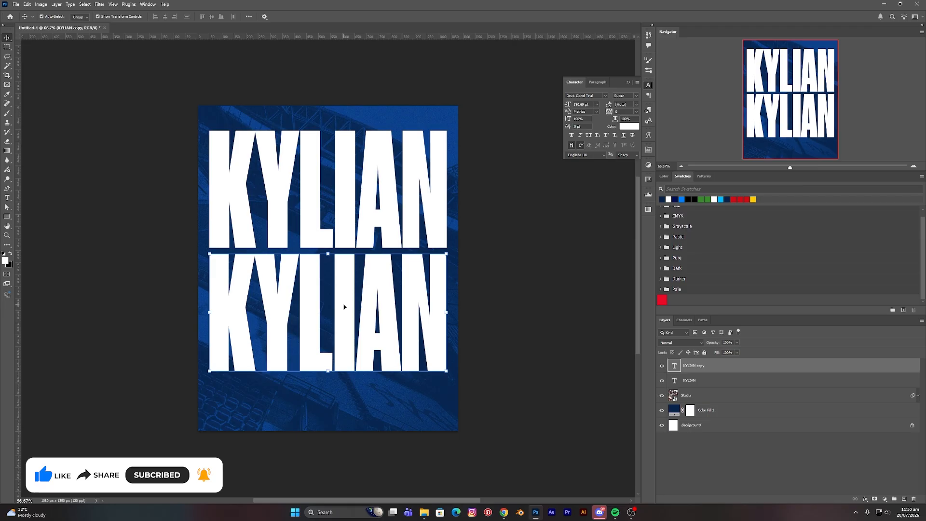
key(t)
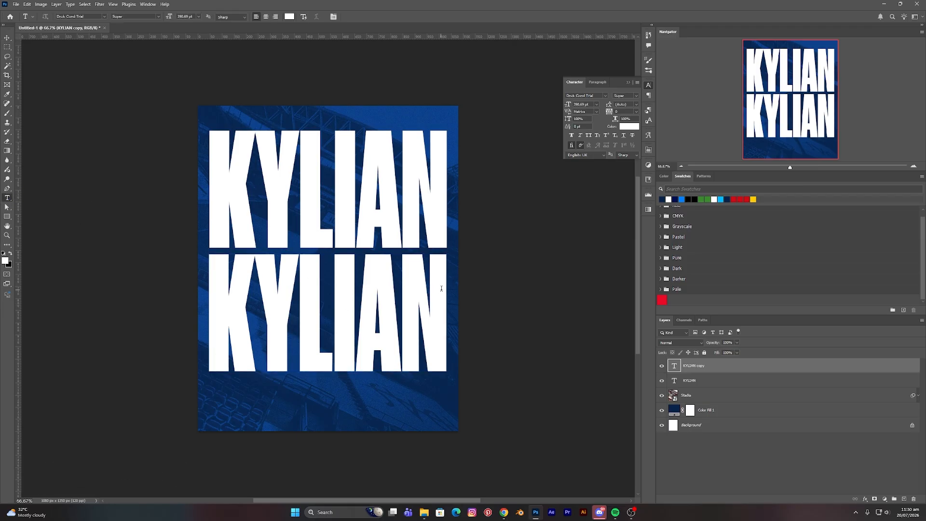
drag(441, 289, 209, 287)
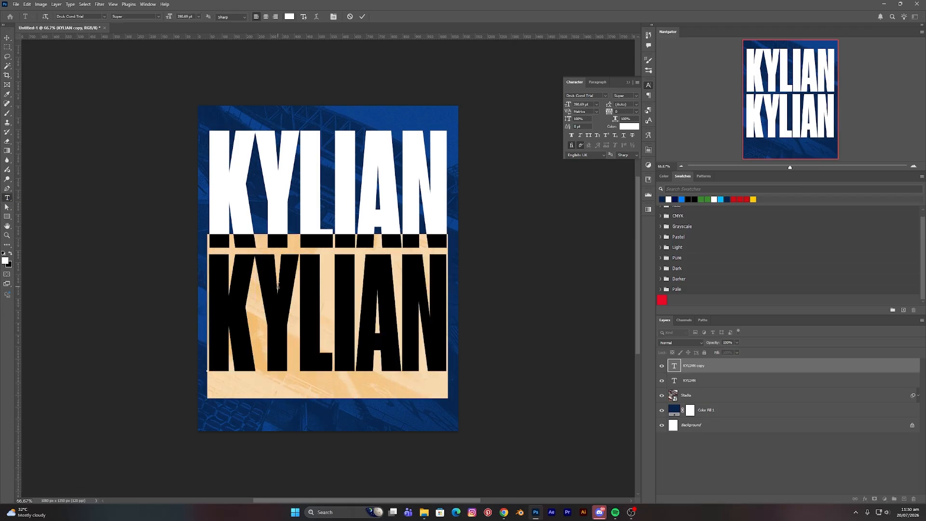
text(M)
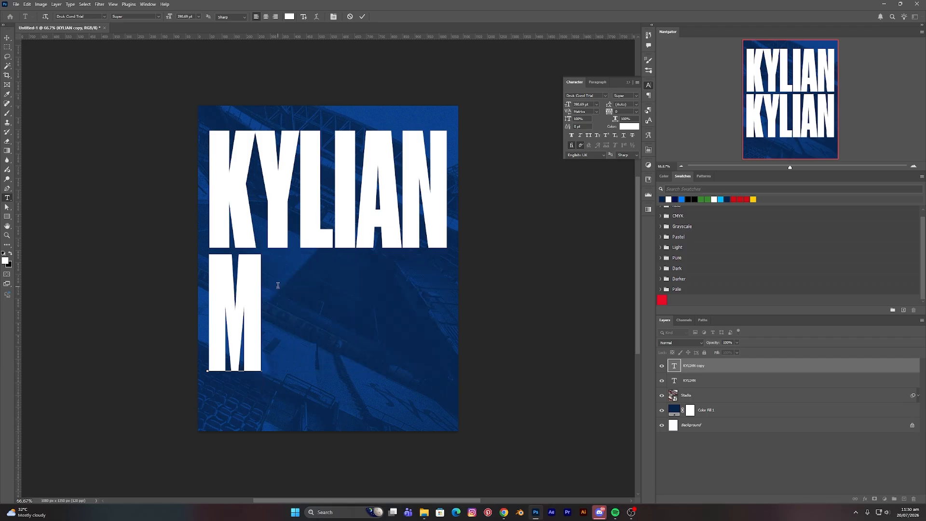
text(BA)
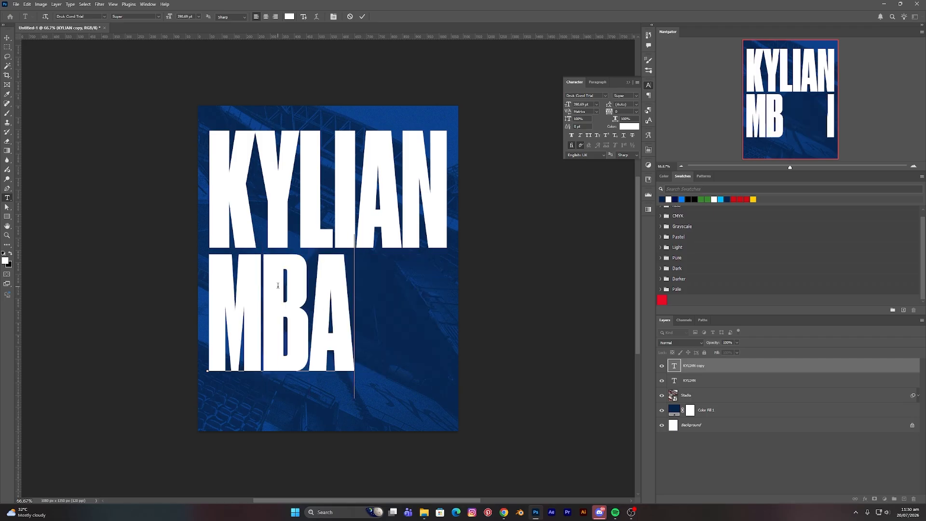
text(PPE)
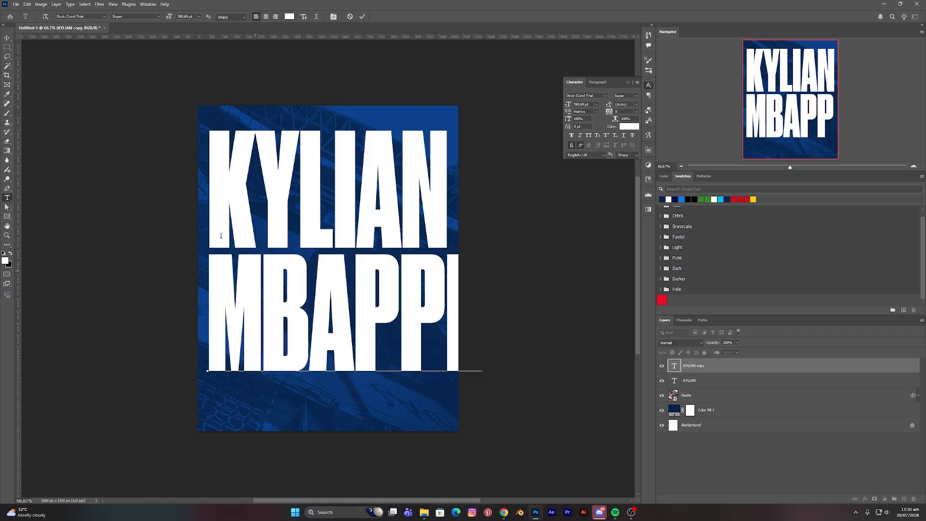
Shrink the MBAPPE text to the same width as KYLIAN and align it directly beneath with a narrow gap
click(6, 37)
click(482, 315)
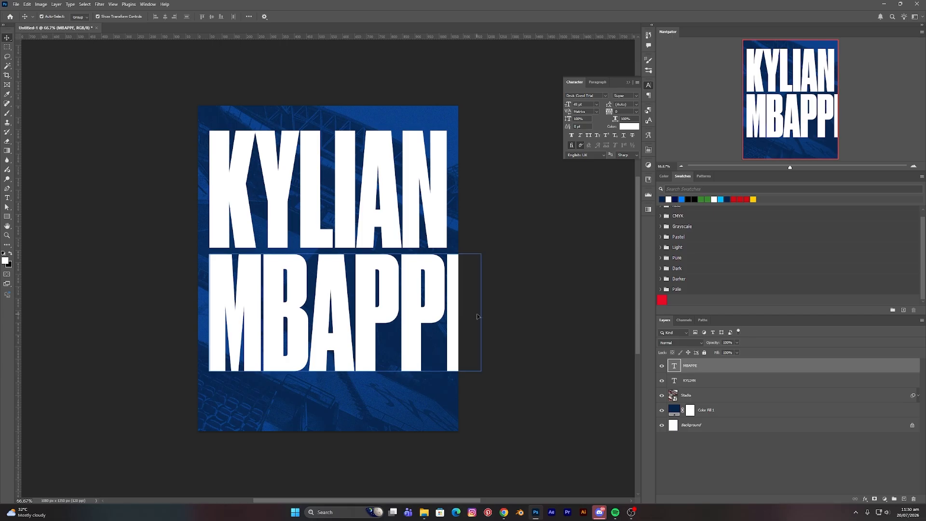
click(436, 316)
drag(481, 314, 447, 307)
drag(298, 311, 295, 301)
Resize the KYLIAN and MBAPPE texts together and move them near the canvas's upper edge, with narrow, even margins at both sides
shift+click(316, 180)
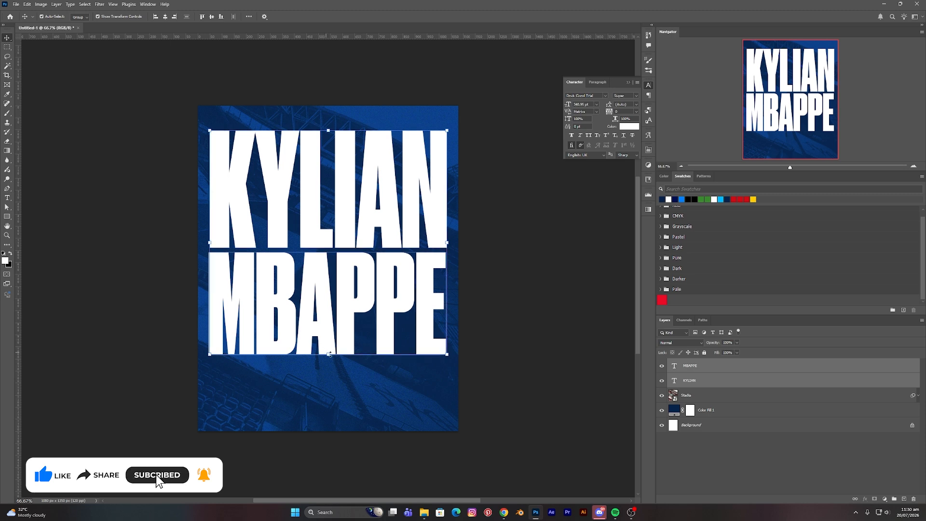
mouse_move(328, 356)
mouse_down()
mouse_move(330, 334)
mouse_move(330, 351)
mouse_up()
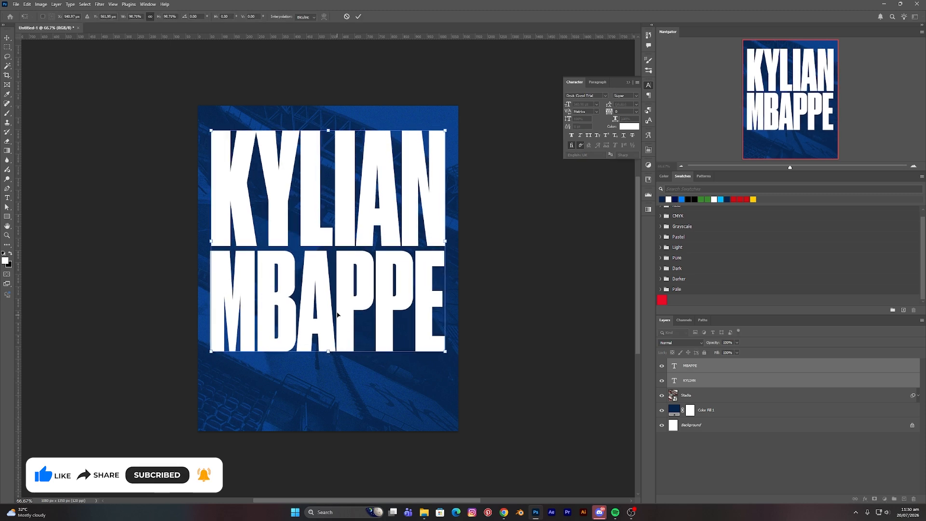
drag(342, 304, 342, 292)
key(Return)
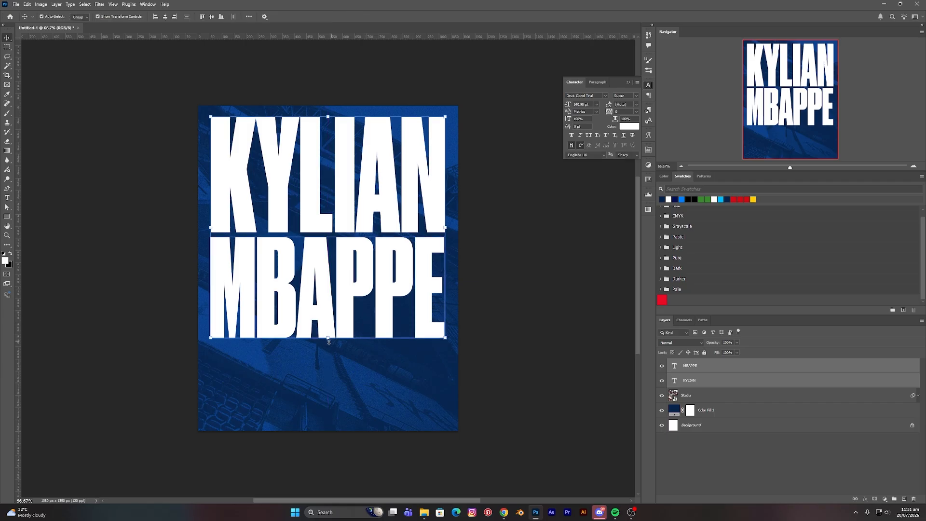
drag(329, 341, 330, 346)
key(Return)
click(496, 284)
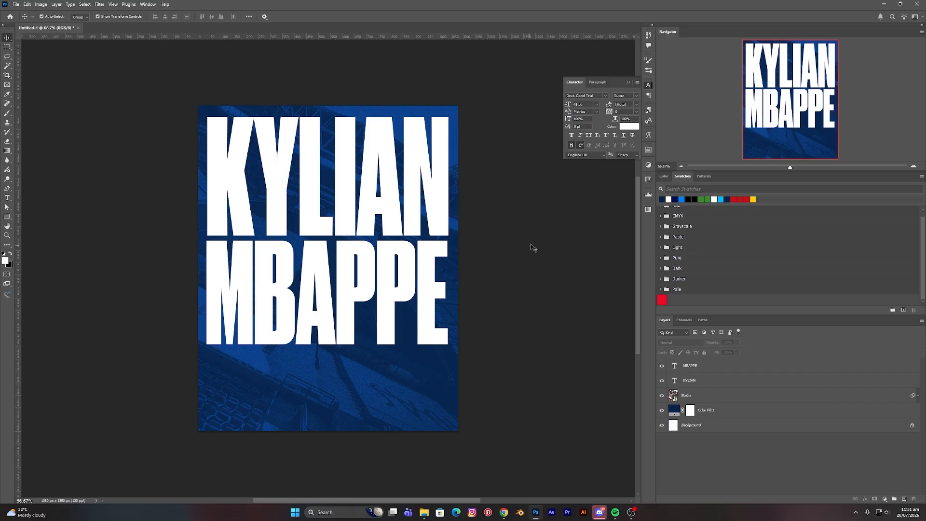
Convert both the KYLIAN and MBAPPE text layers to shapes
click(407, 194)
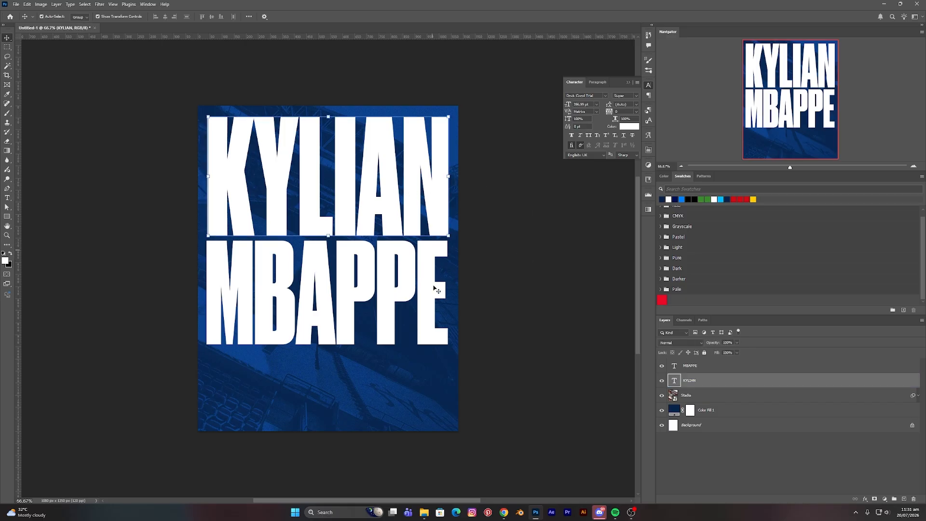
shift+click(709, 366)
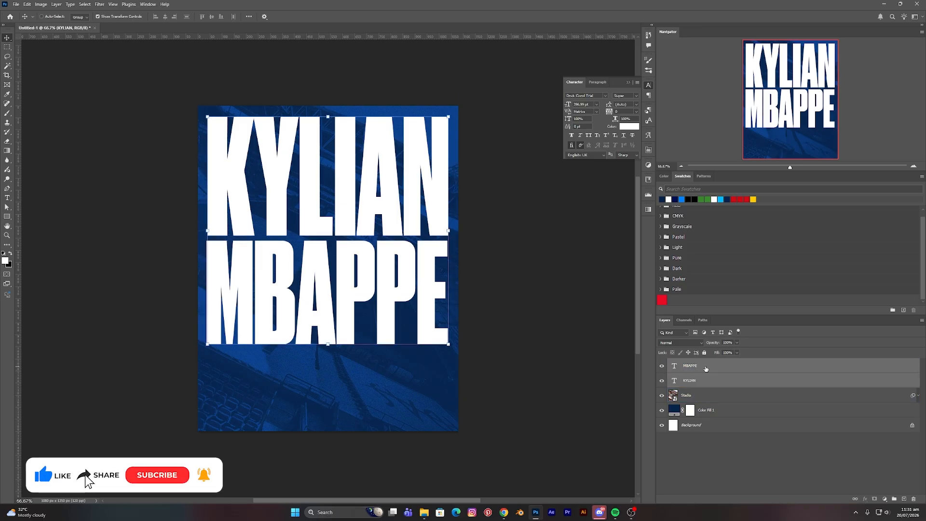
right_click(720, 373)
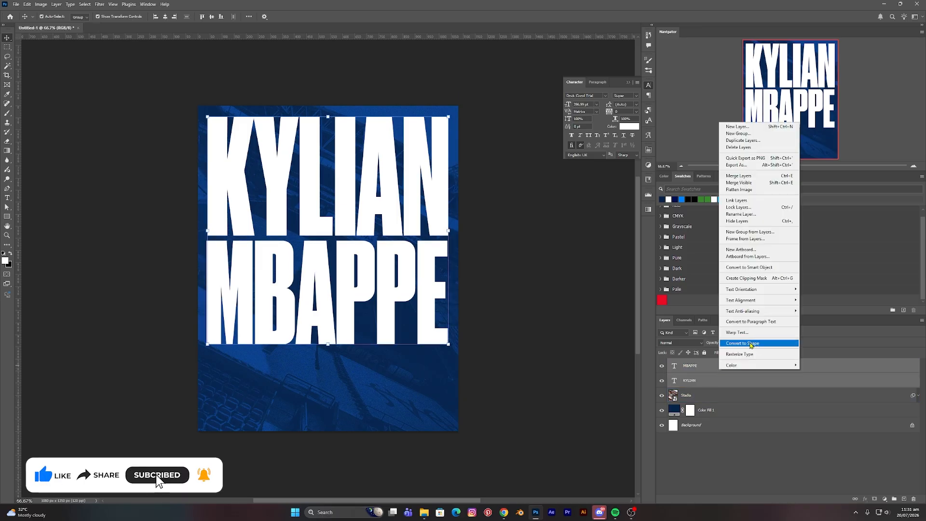
click(748, 344)
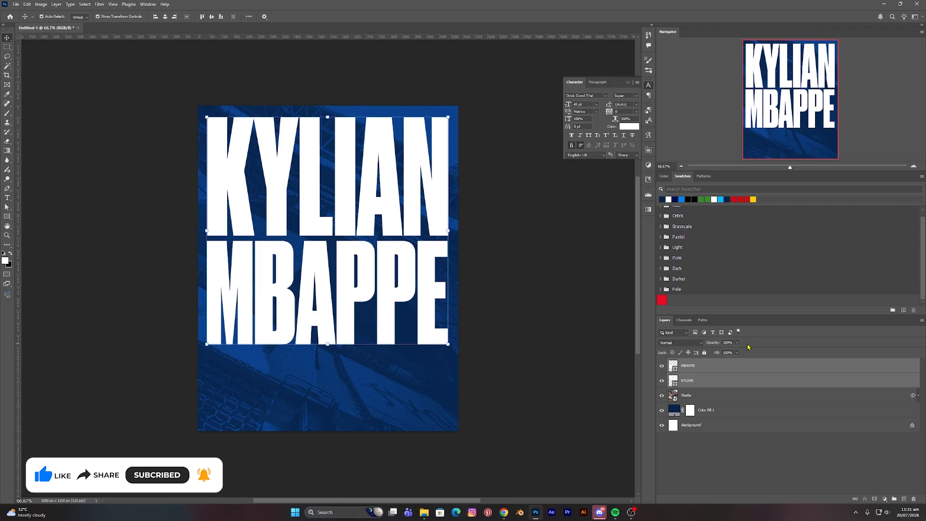
Set the blend mode of the KYLIAN and MBAPPE shape layers to Overlay and deselect them
click(706, 386)
click(700, 367)
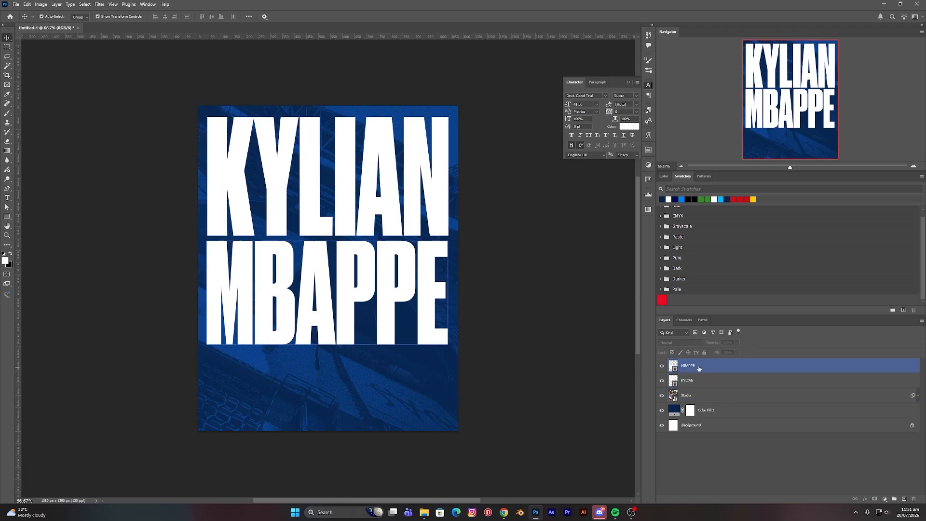
shift+click(696, 384)
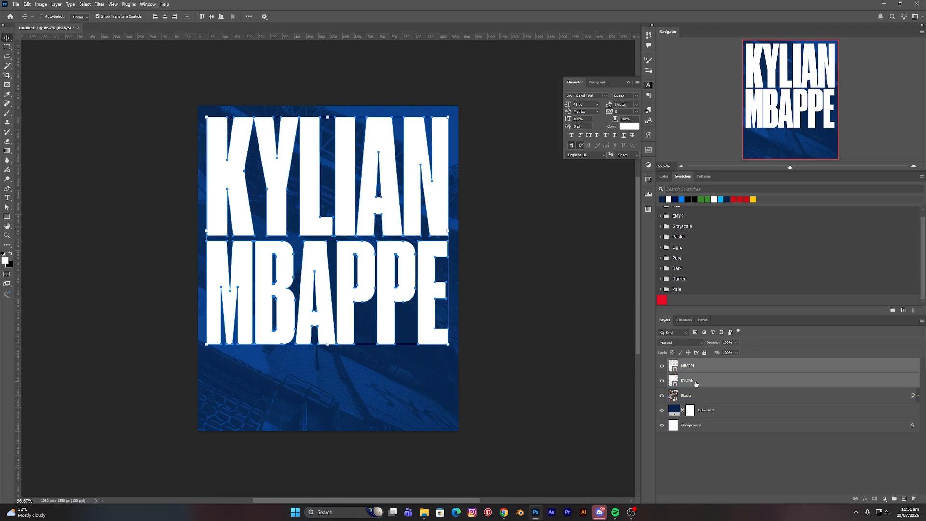
click(681, 343)
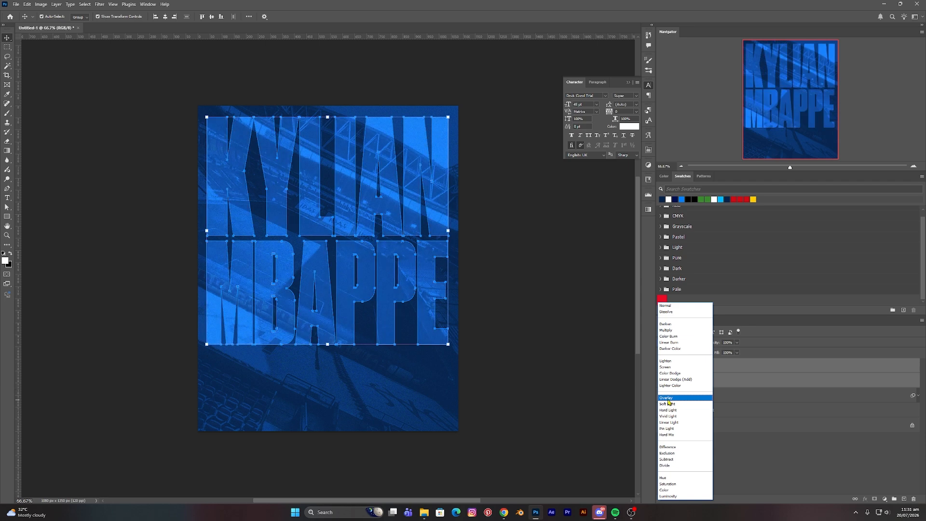
click(669, 399)
click(718, 473)
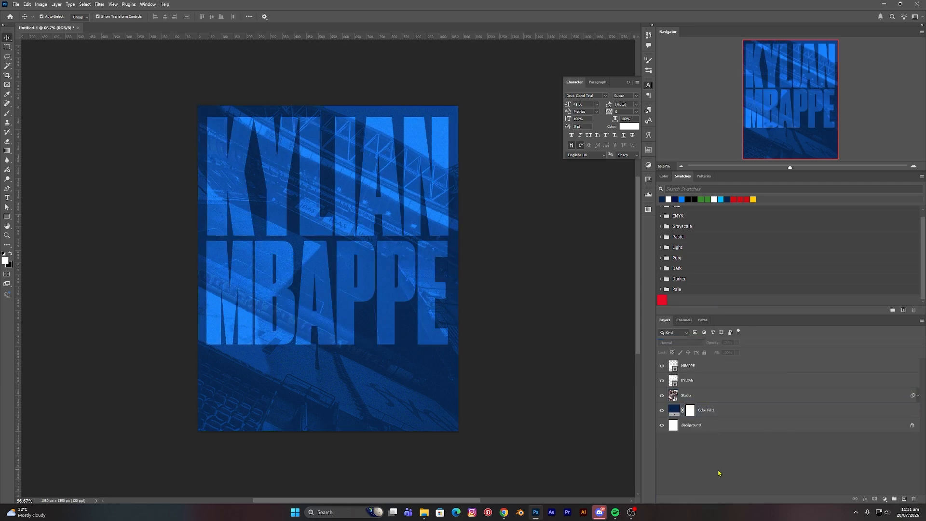
Lower the fill of the MBAPPE layer and of the KYLIAN layer to 80% each
click(711, 384)
click(693, 366)
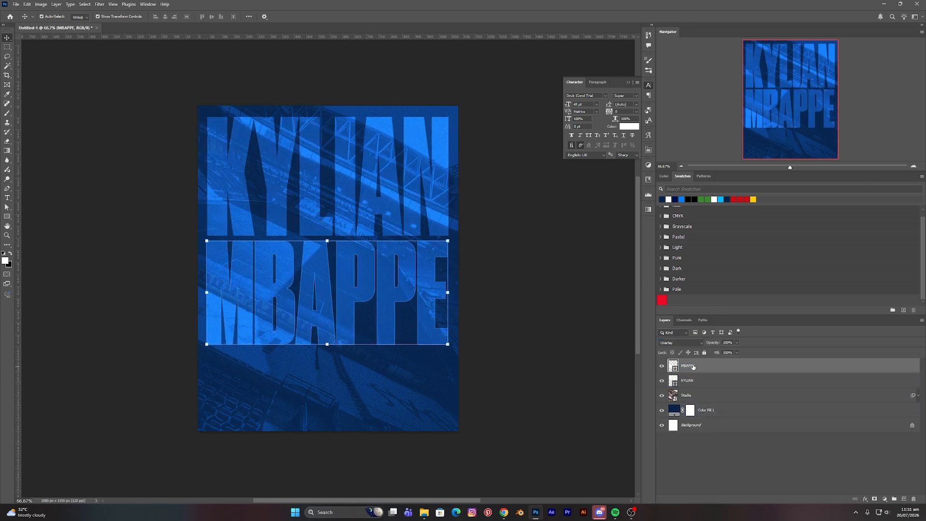
click(737, 353)
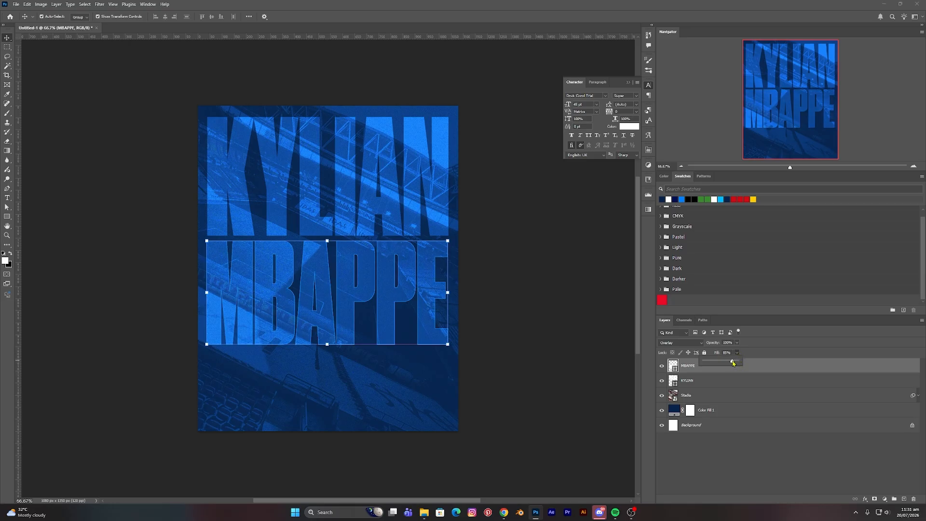
drag(733, 363, 732, 363)
click(710, 382)
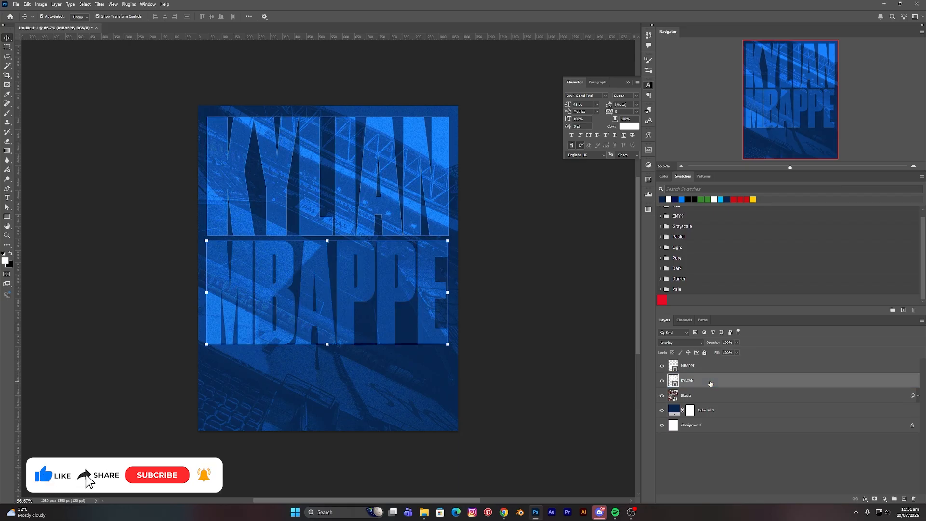
click(737, 353)
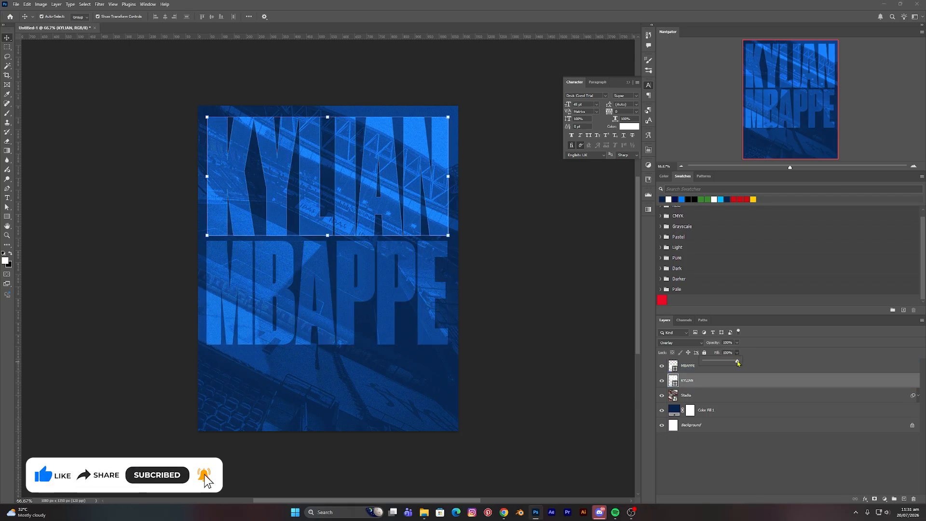
drag(738, 363, 731, 363)
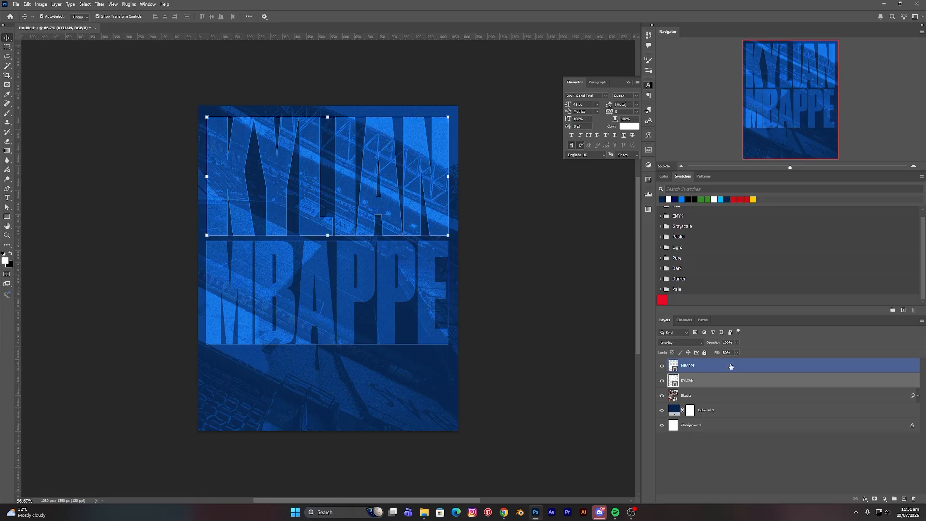
click(601, 384)
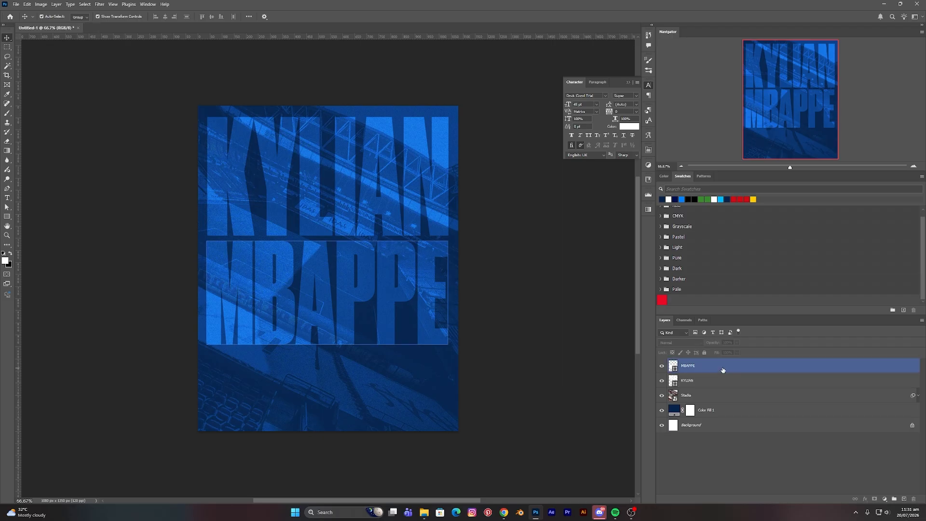
Add a layer mask to the MBAPPE layer and fade out the lower part of its letters with upward black-to-transparent gradients
click(703, 381)
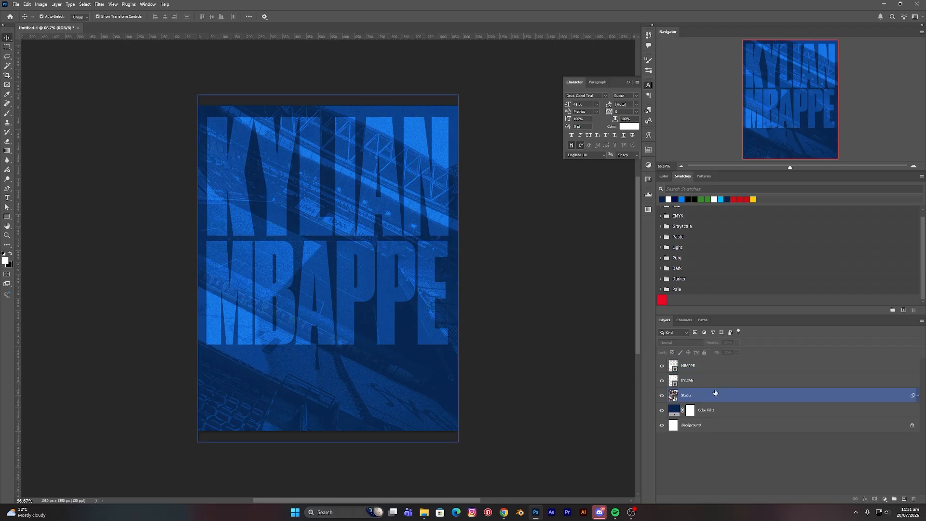
click(696, 369)
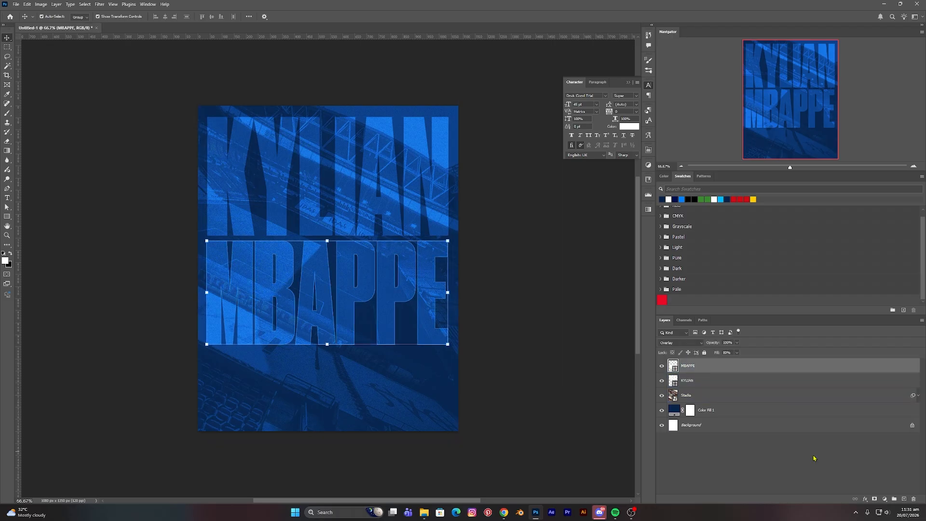
click(875, 499)
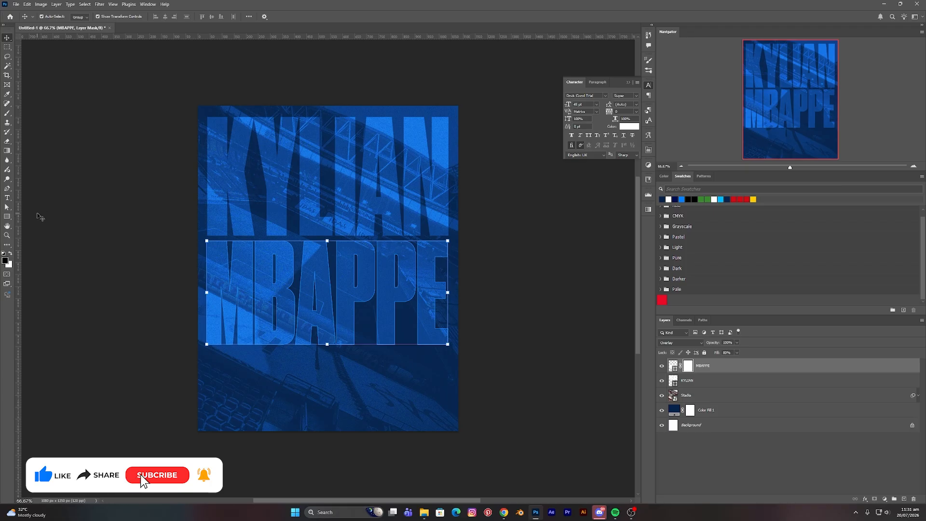
click(7, 151)
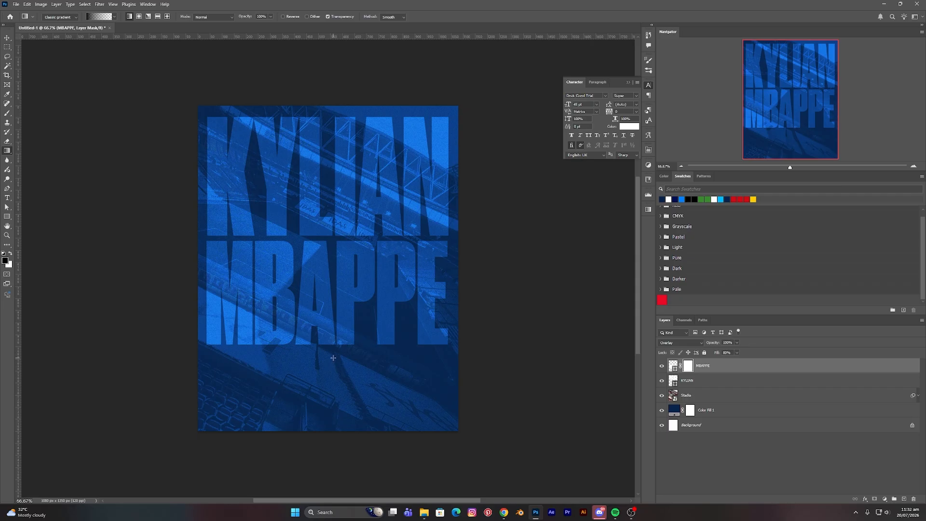
drag(330, 322, 329, 307)
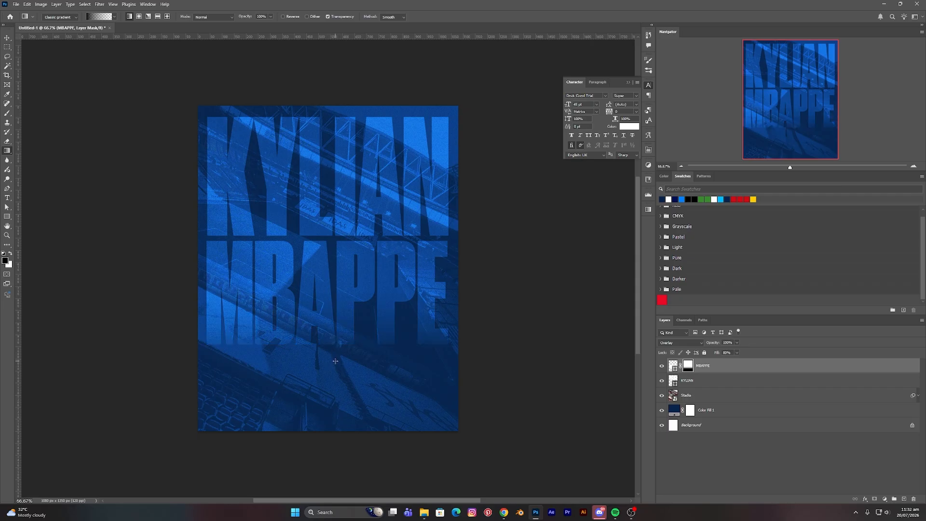
drag(335, 361, 333, 251)
drag(329, 370, 335, 288)
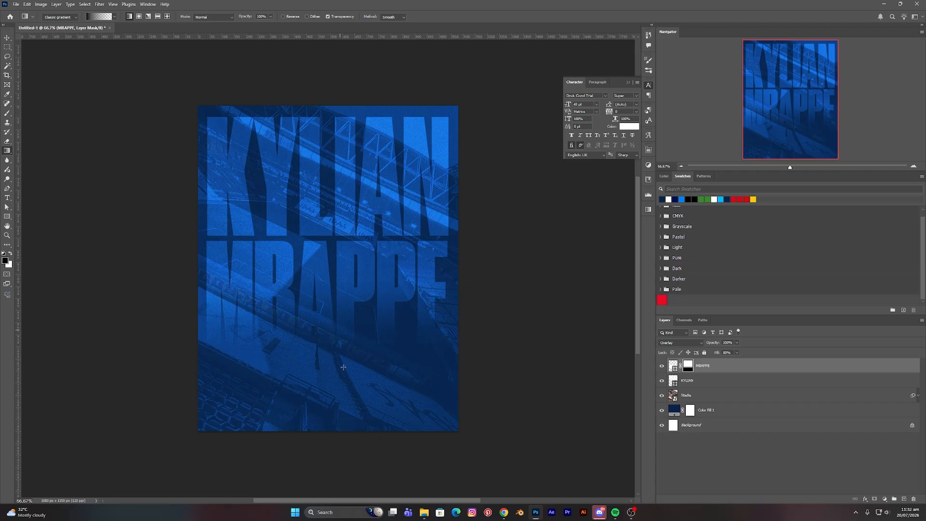
drag(329, 361, 334, 254)
click(8, 38)
click(86, 147)
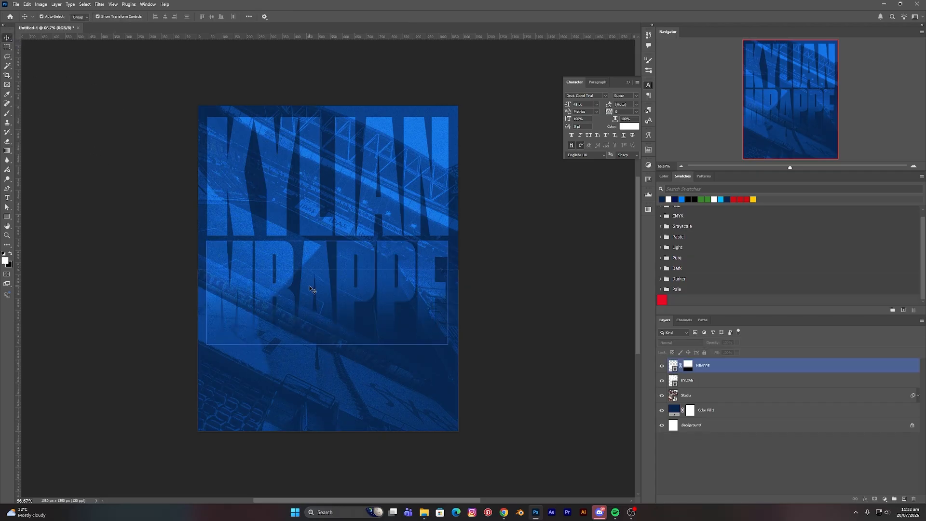
Unlock the Background layer and group all five layers from it up to MBAPPE
click(753, 380)
click(772, 410)
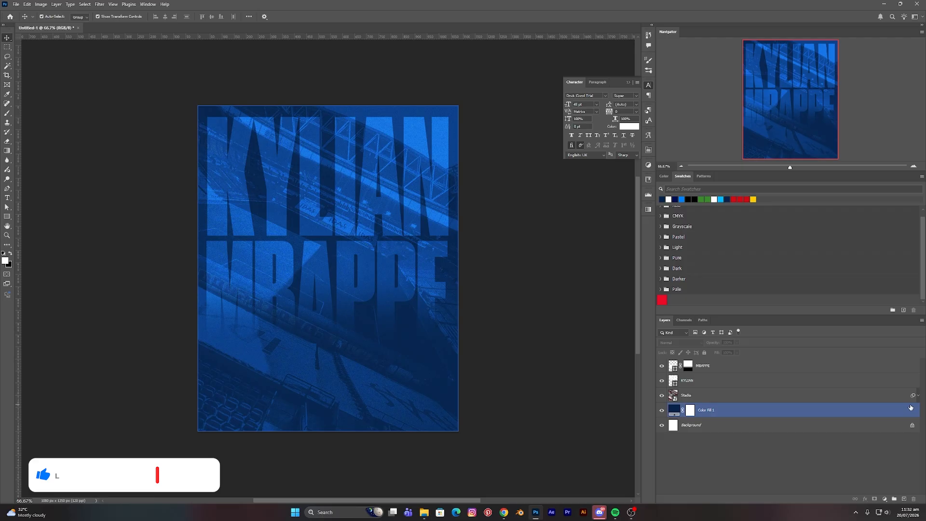
click(913, 428)
shift+click(741, 414)
shift+click(724, 397)
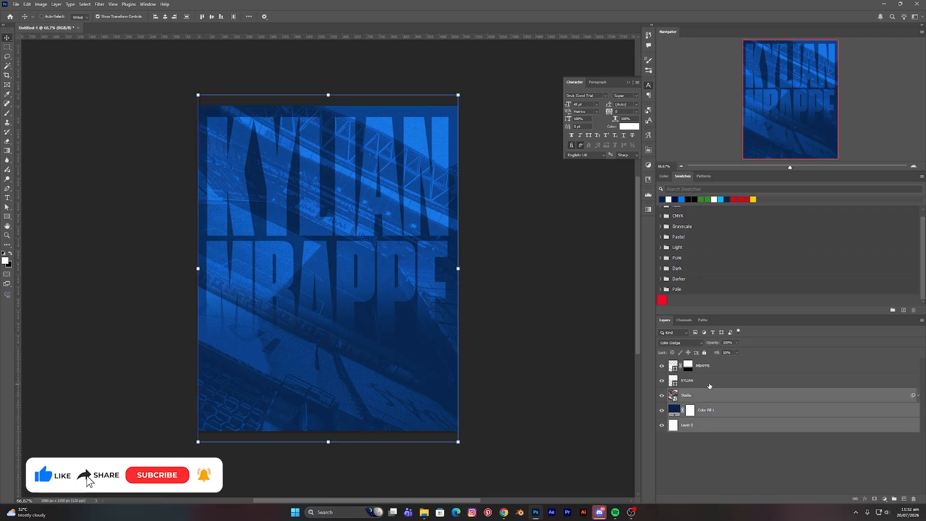
shift+click(708, 383)
shift+click(715, 370)
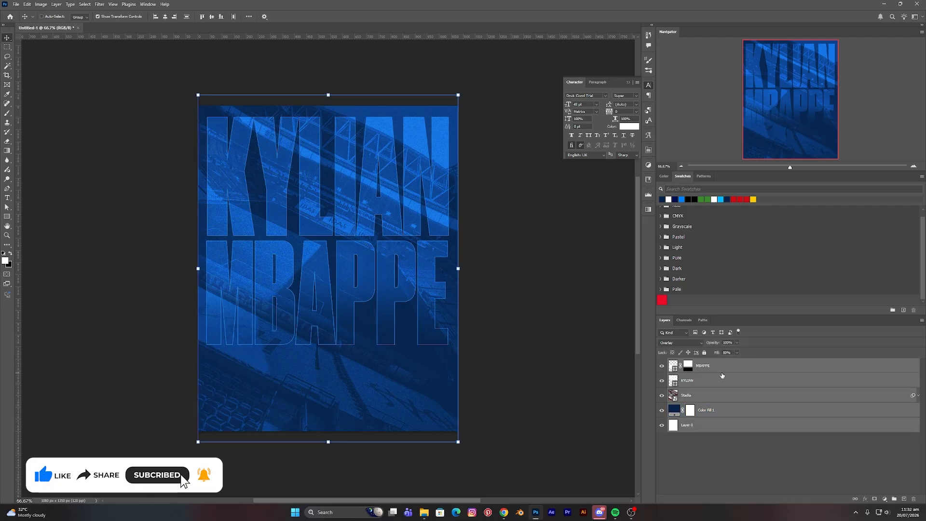
key(ctrl+g)
Rename the new group "Background", lock it and deselect it
double_click(689, 362)
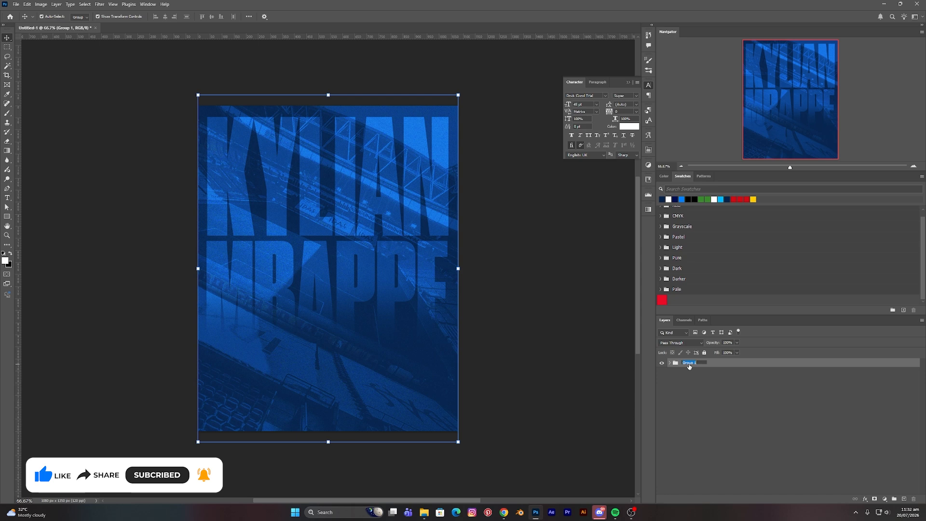
text(Background)
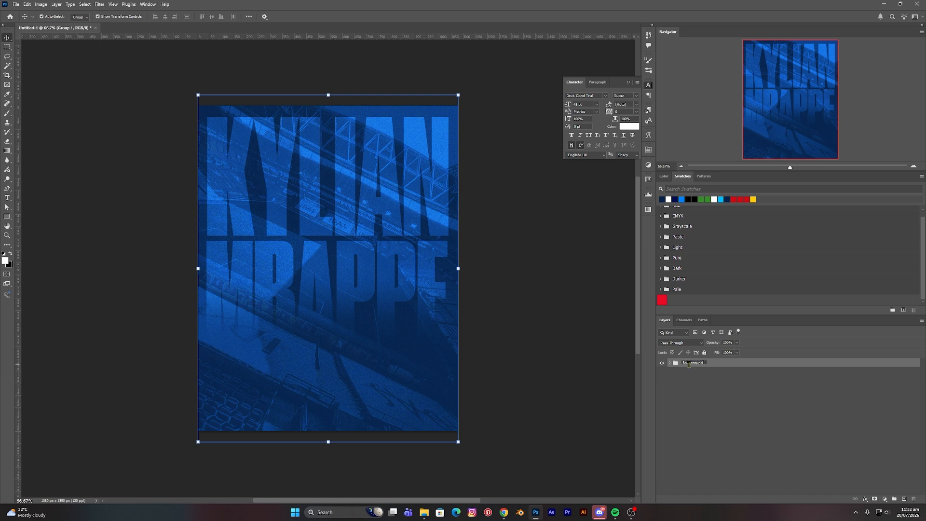
key(Return)
click(705, 352)
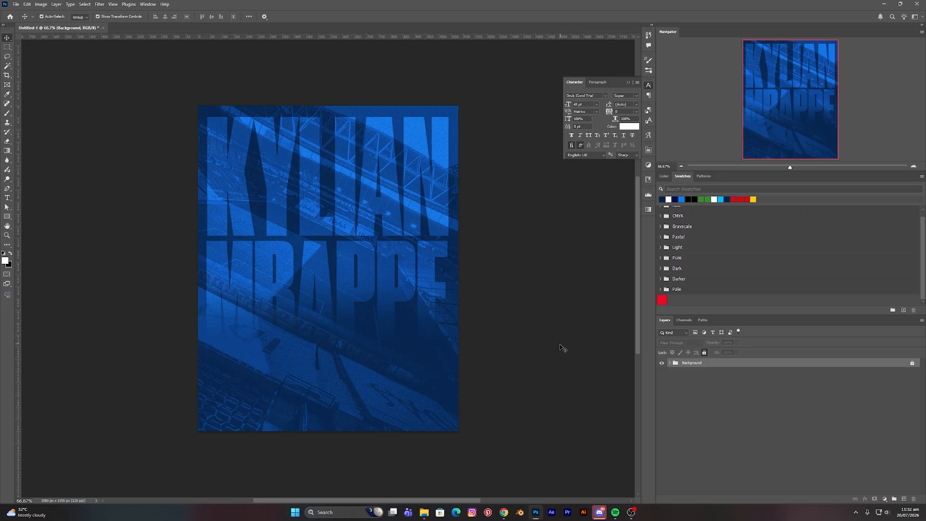
click(728, 414)
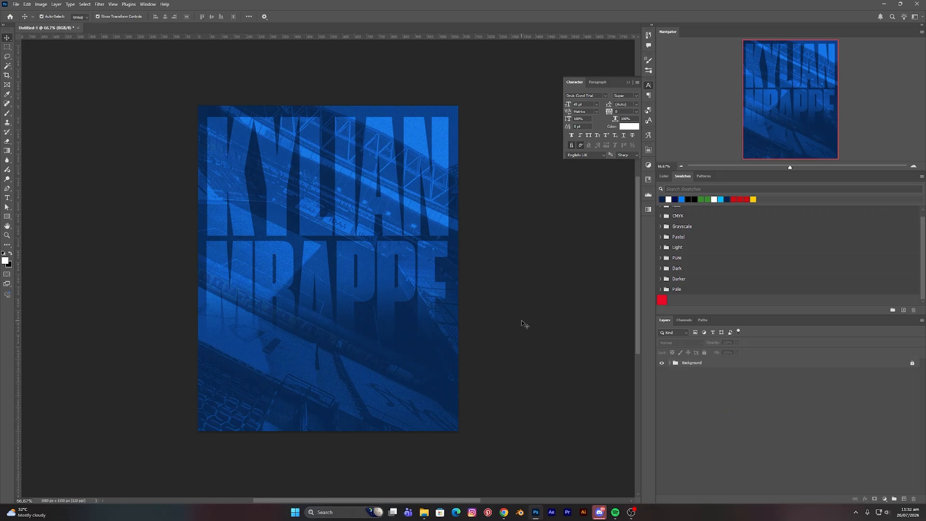
Place the Mbappe 1 image from the Mbappe Design folder, scaled to about 53% and positioned left of the poster's centre
click(424, 512)
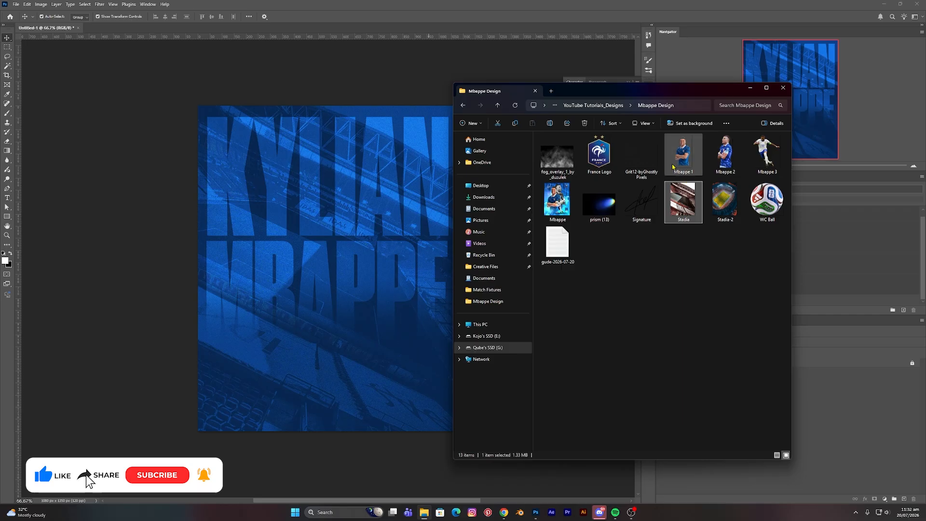
drag(684, 200, 326, 252)
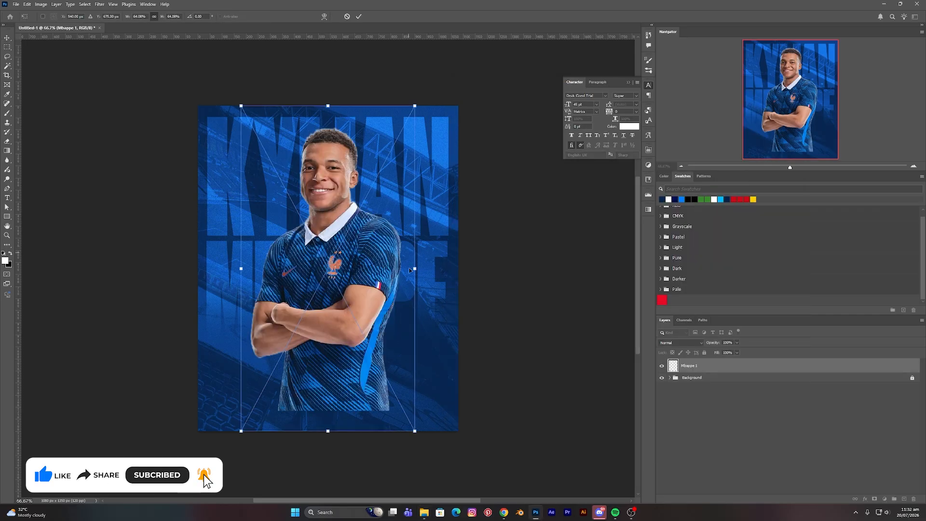
drag(415, 268, 319, 255)
drag(298, 377, 298, 384)
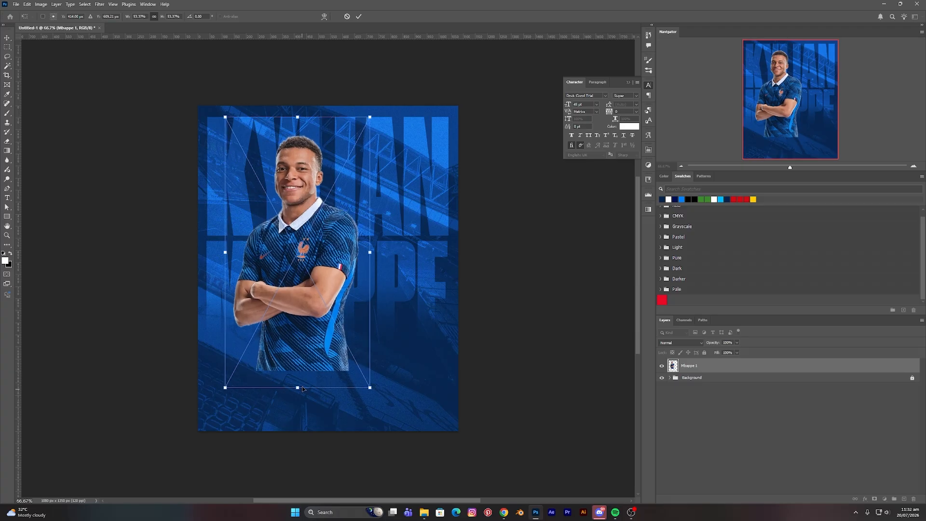
key(Return)
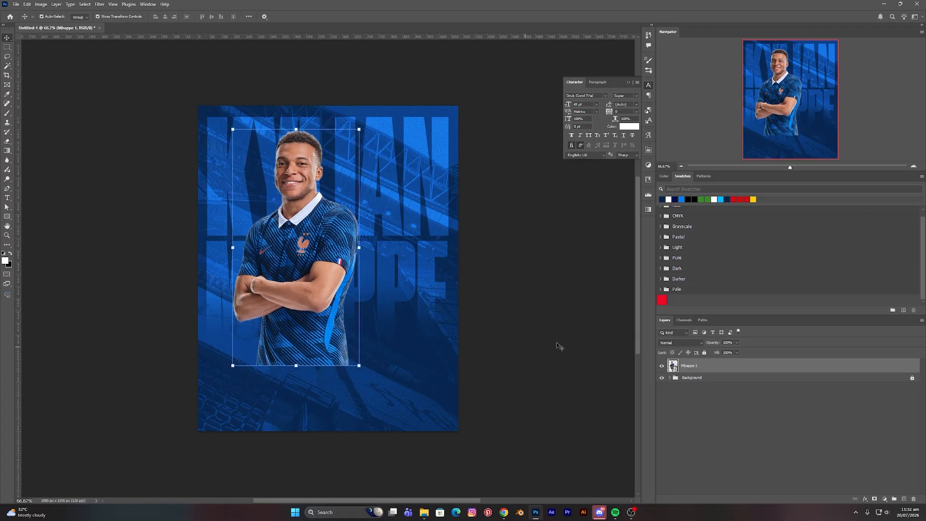
Place the Mbappe 2 image at about 48% scale, flip it horizontally and position it to the right of the first player
click(424, 512)
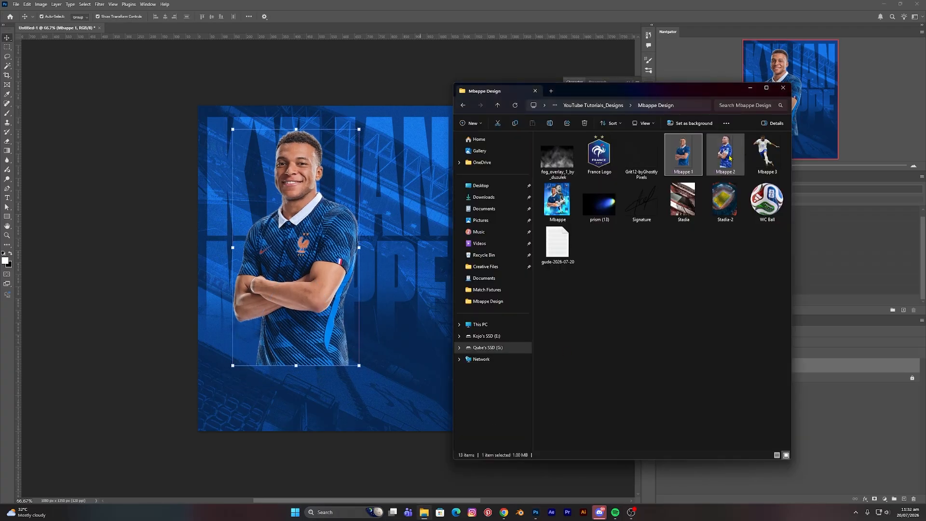
drag(726, 154, 357, 248)
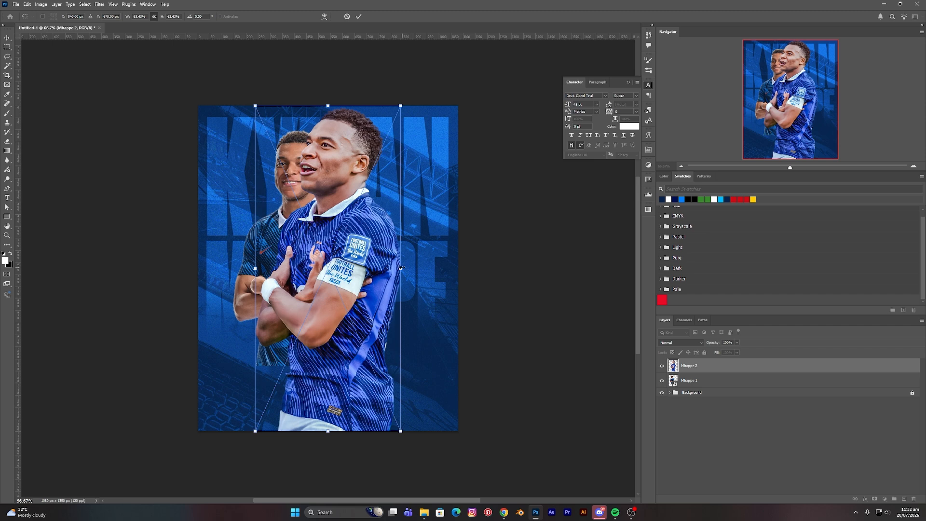
drag(401, 268, 348, 239)
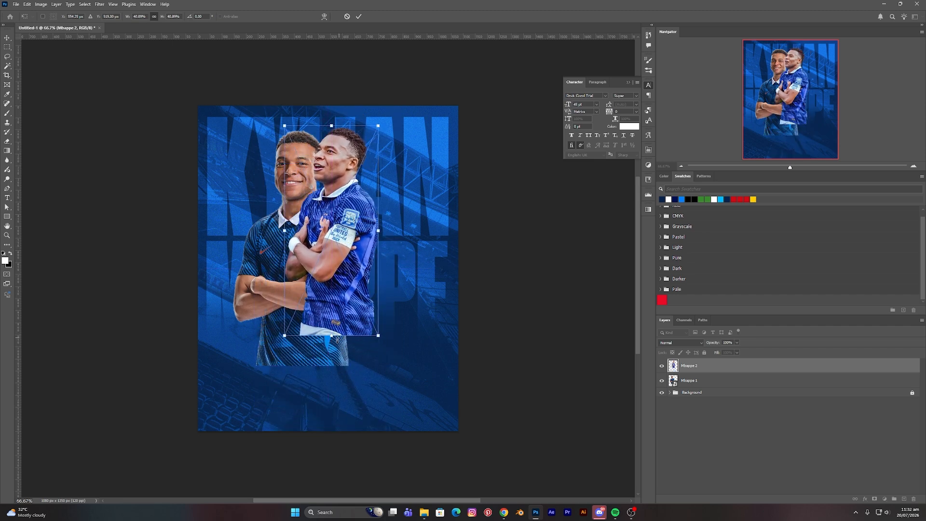
drag(337, 339, 334, 370)
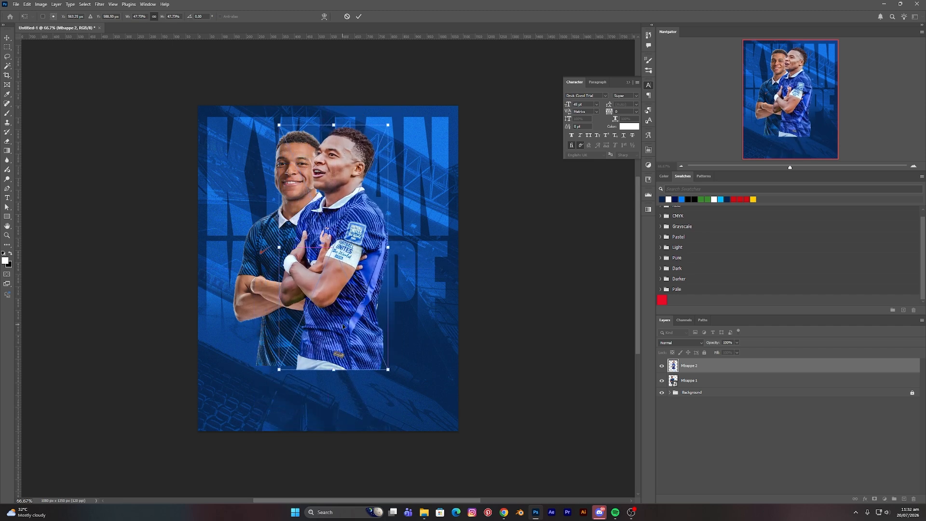
right_click(338, 261)
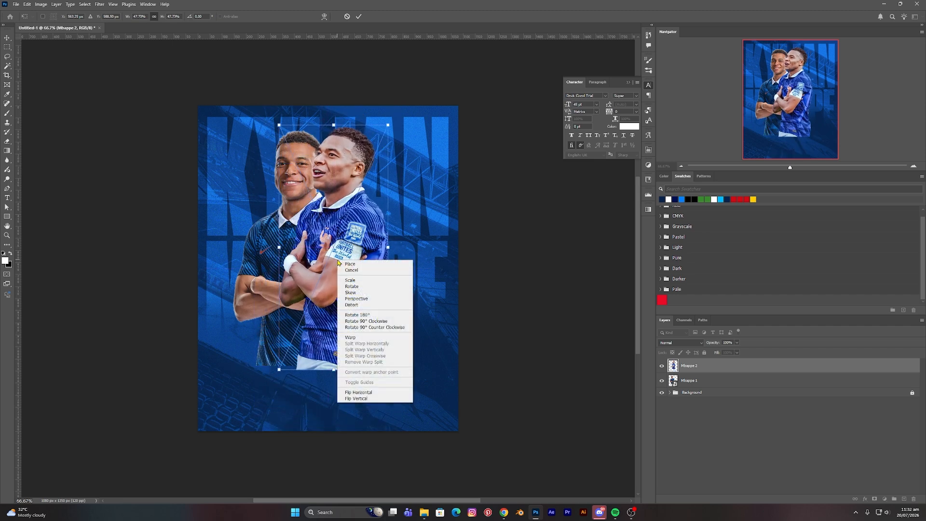
click(358, 393)
drag(321, 265, 345, 266)
key(Return)
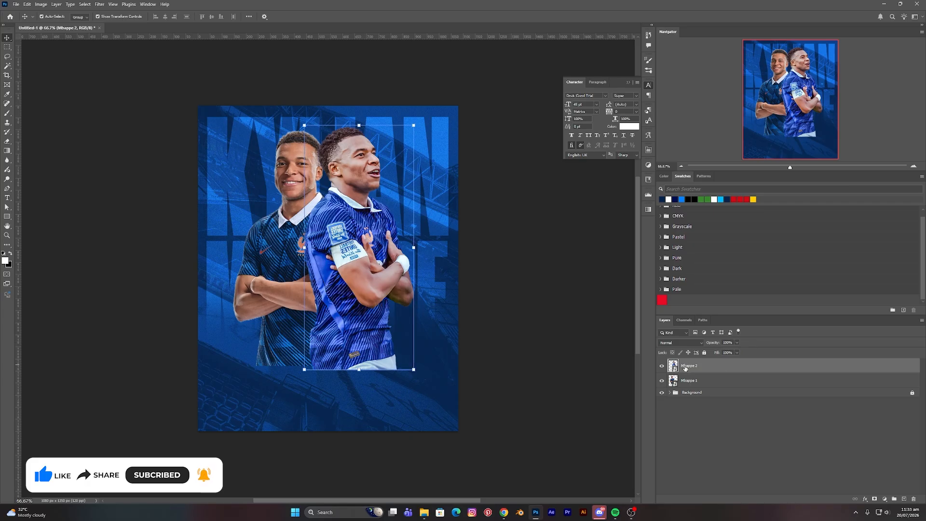
Stack the Mbappe 2 layer beneath Mbappe 1 and reposition the cut-outs so the front player stands lower and overlaps the rear one
drag(704, 369, 704, 386)
drag(369, 236, 322, 289)
shift+click(322, 227)
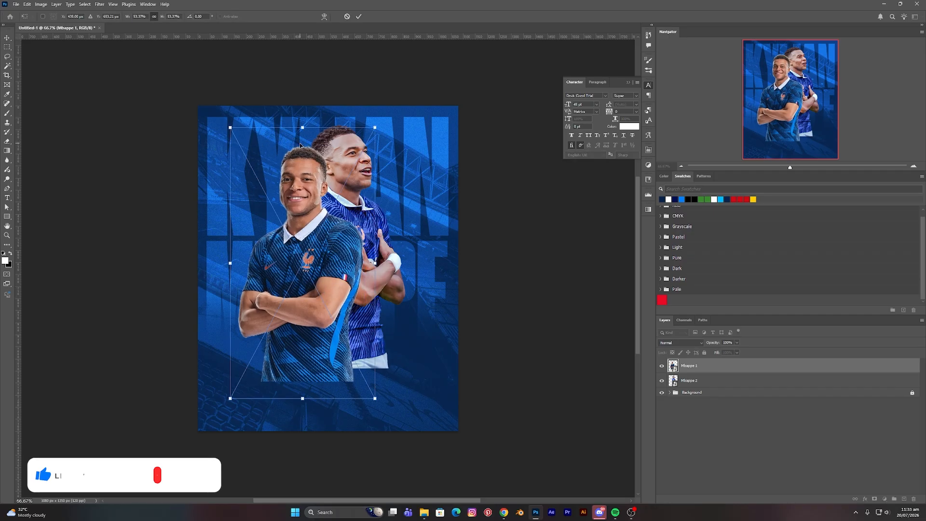
drag(301, 145, 303, 137)
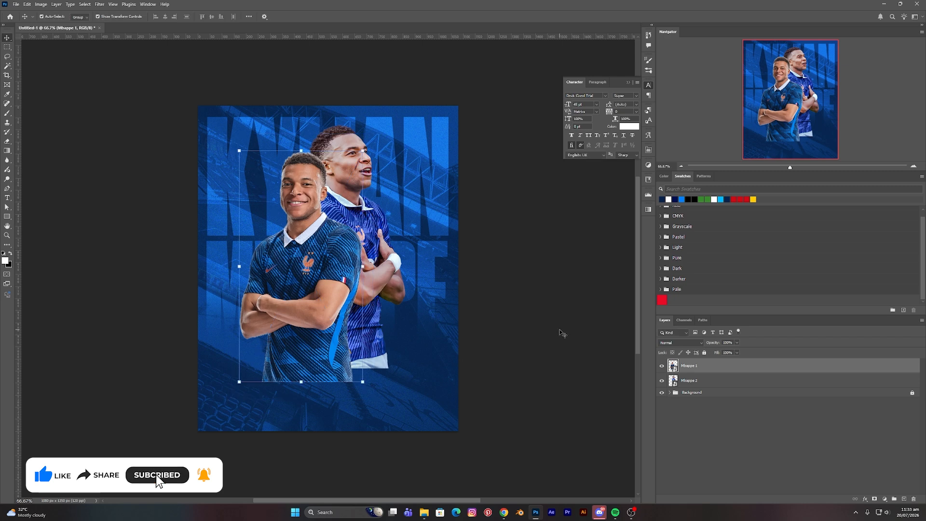
key(Return)
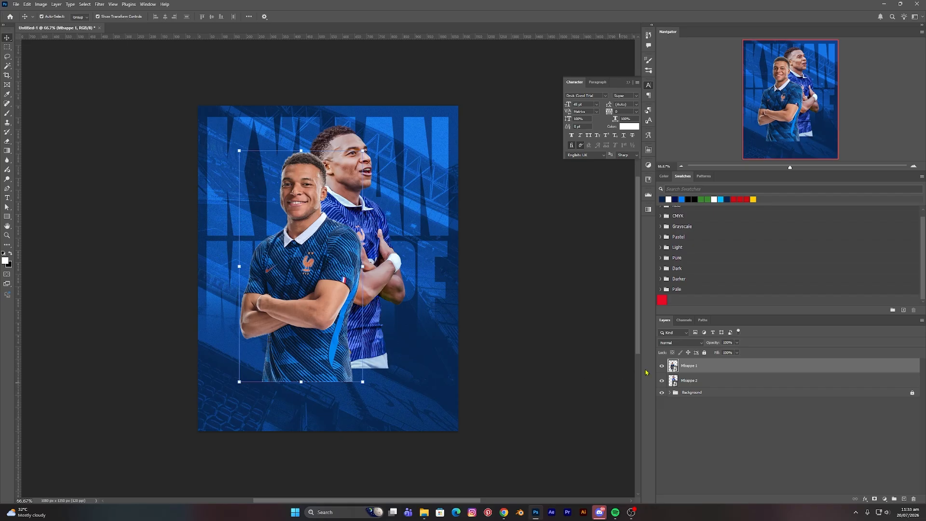
Add a layer mask to Mbappe 1 and fade out the bottom of the shirt with upward black-to-transparent gradients
click(874, 500)
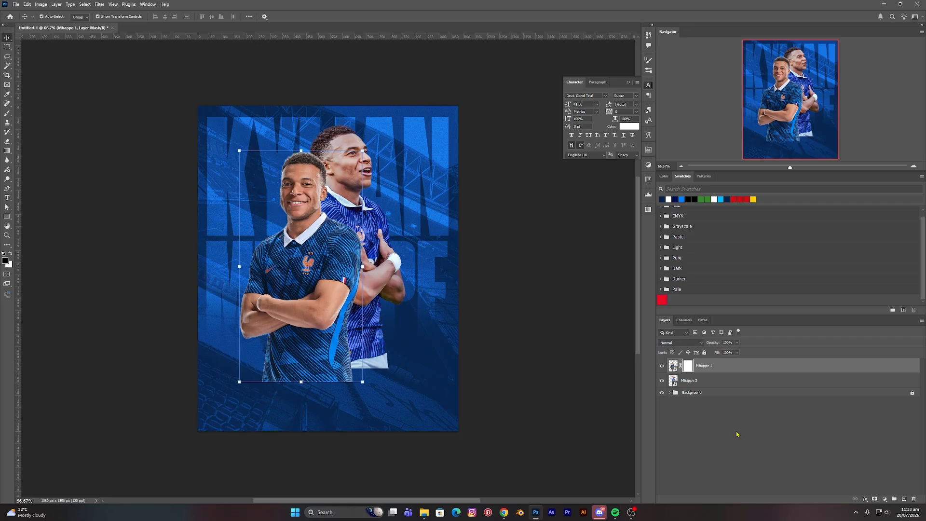
click(7, 152)
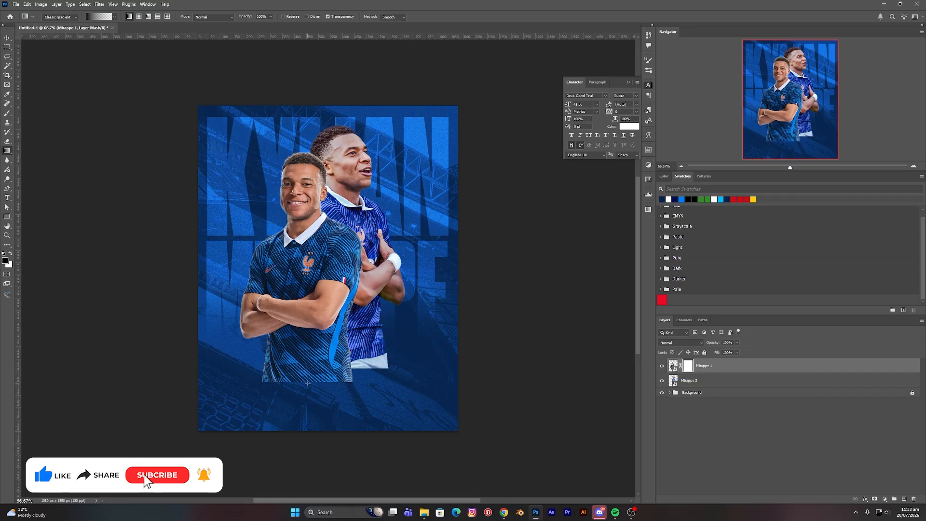
drag(308, 383, 308, 350)
drag(310, 385, 310, 351)
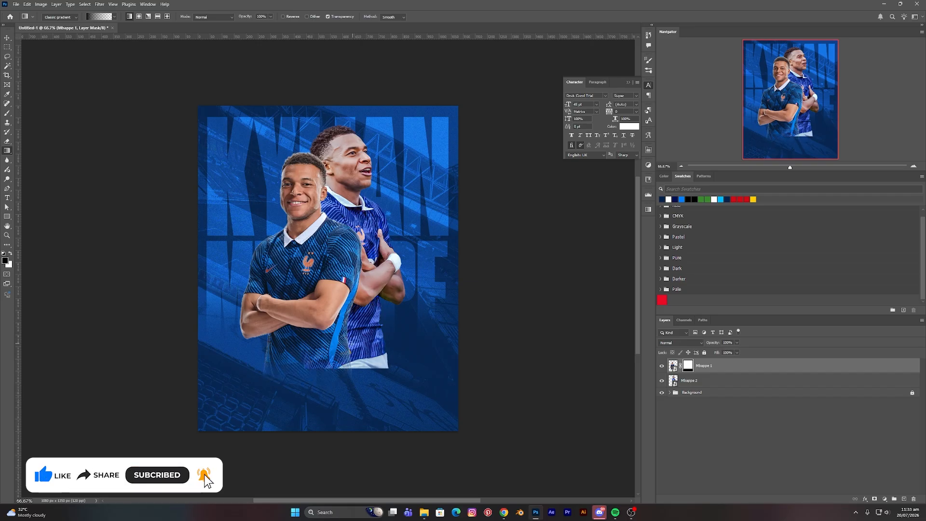
Add a layer mask to Mbappe 2, fade its lower edge with upward black gradients, and deselect the layer
click(702, 381)
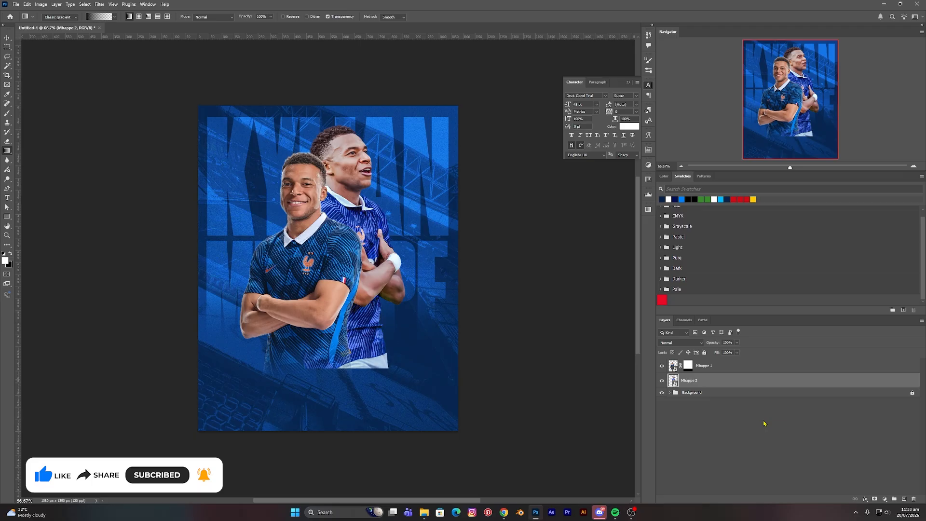
click(876, 499)
key(x)
drag(357, 369, 360, 371)
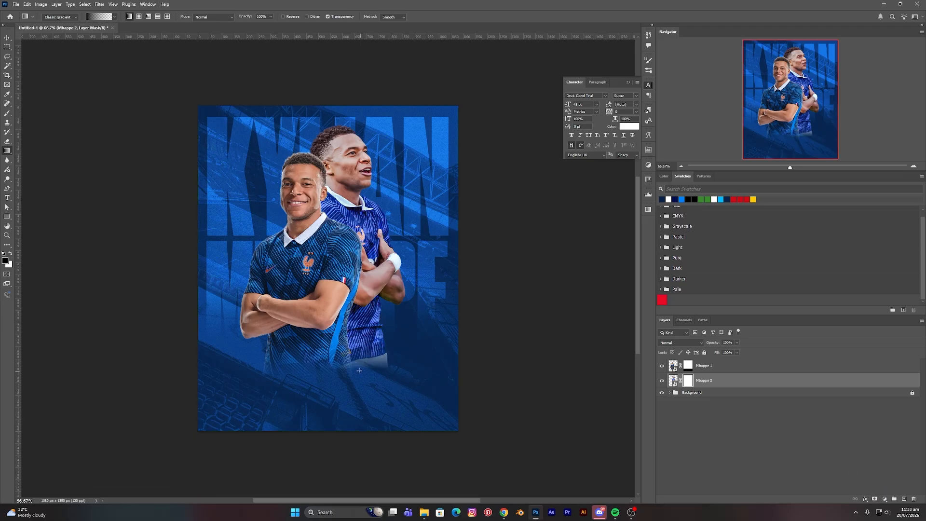
drag(362, 319, 361, 314)
drag(363, 372, 359, 318)
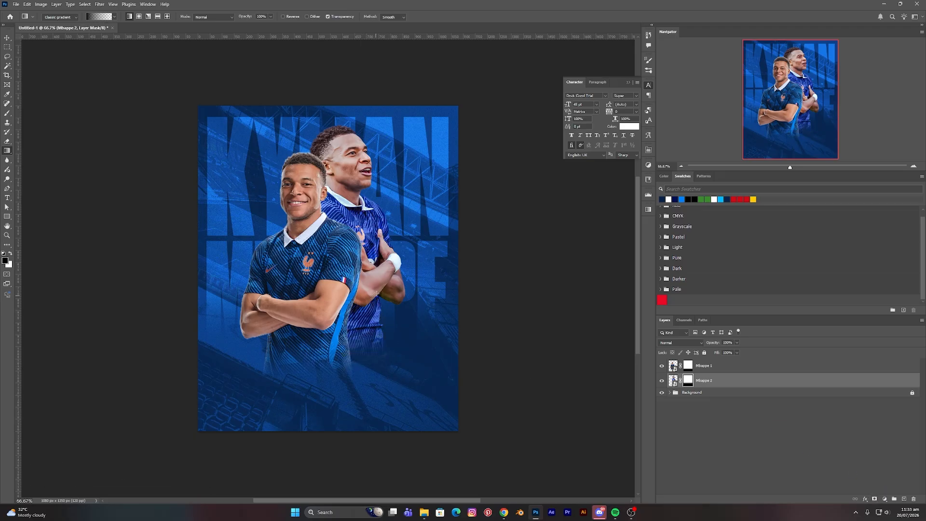
click(7, 38)
click(493, 286)
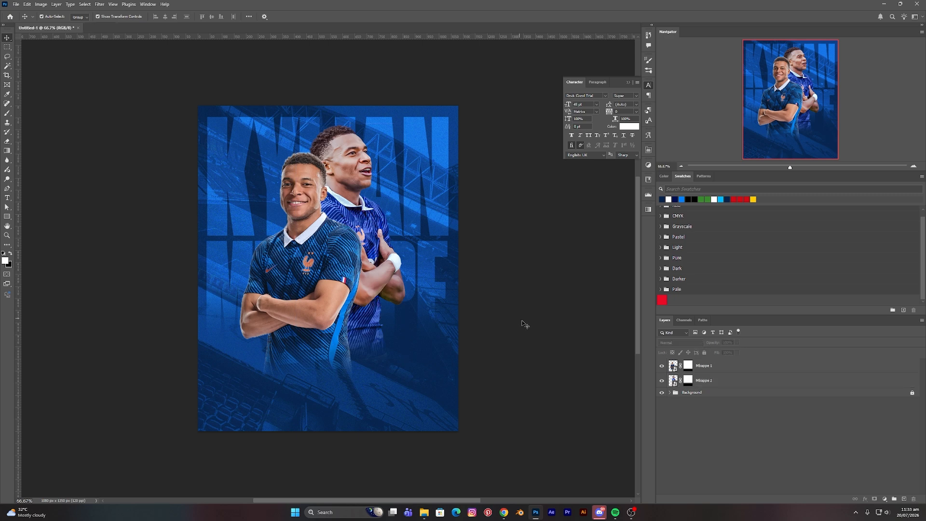
Open the Camera Raw Filter for the Mbappe 2 layer and set Exposure +0.10, Contrast +5, Texture +25 and Clarity +15
click(704, 380)
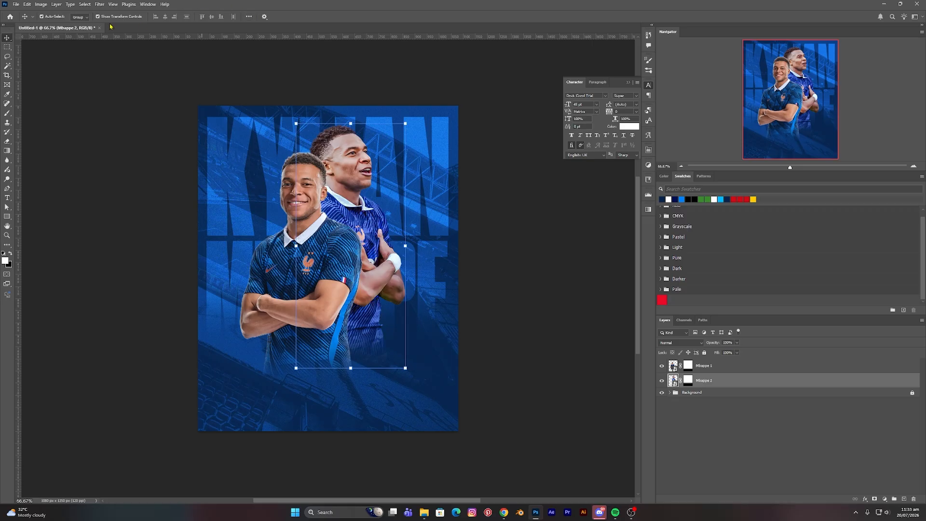
click(99, 4)
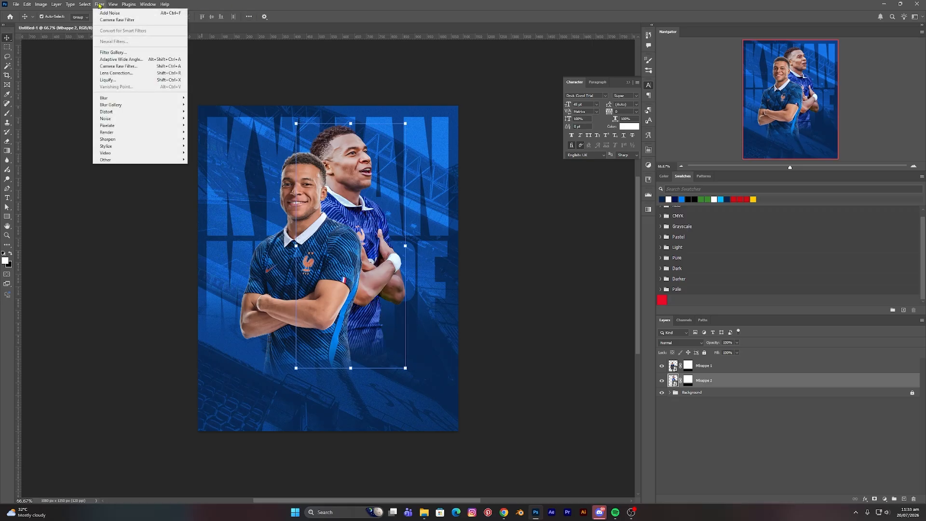
click(124, 68)
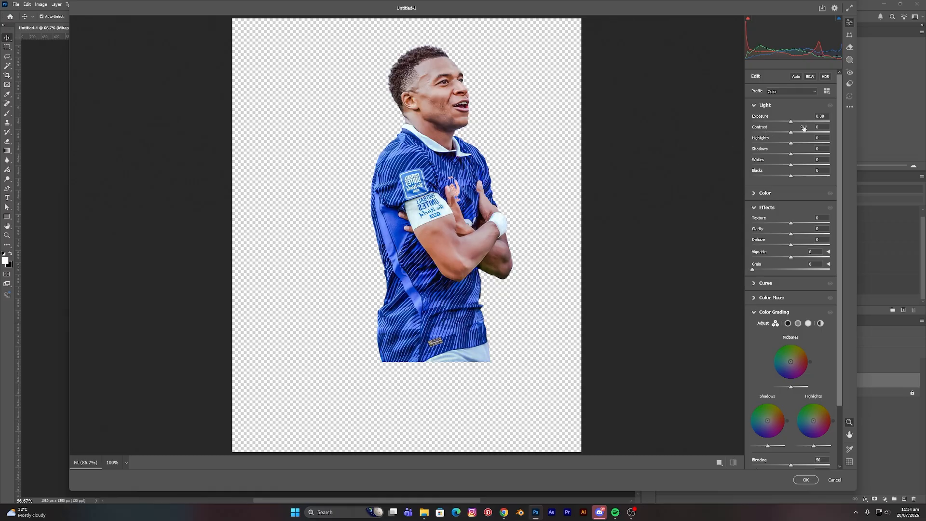
drag(791, 123, 793, 133)
drag(792, 226, 801, 226)
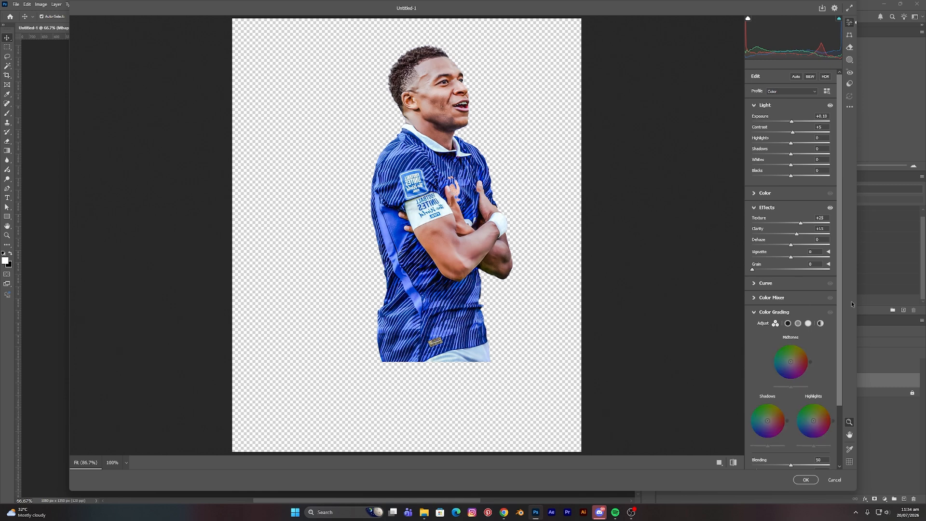
Set Sharpening to 20 in the Camera Raw detail settings, apply the filter to Mbappe 2 and deselect the layer
drag(841, 309, 846, 374)
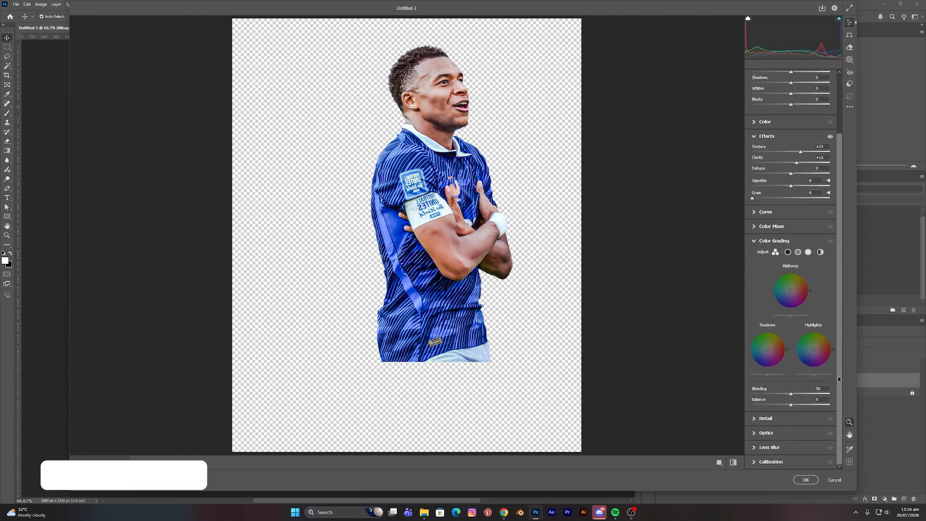
click(758, 419)
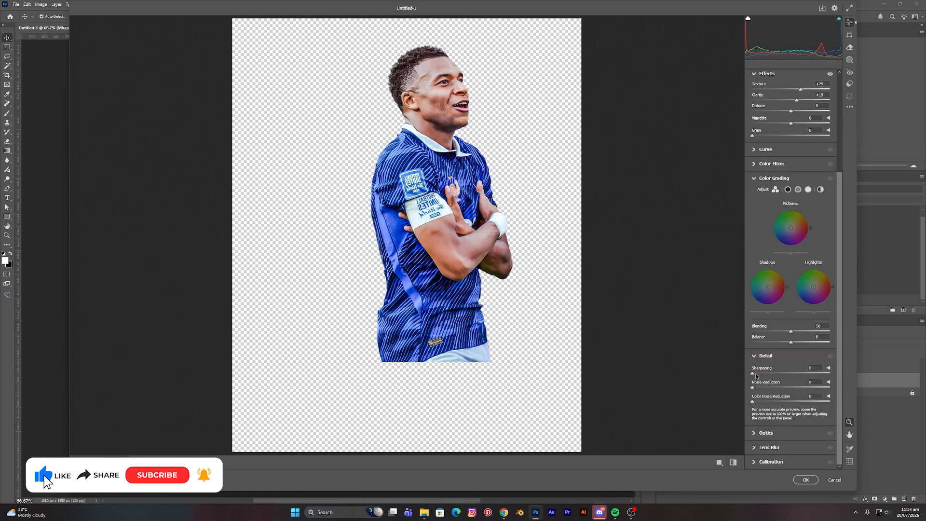
drag(755, 376, 765, 375)
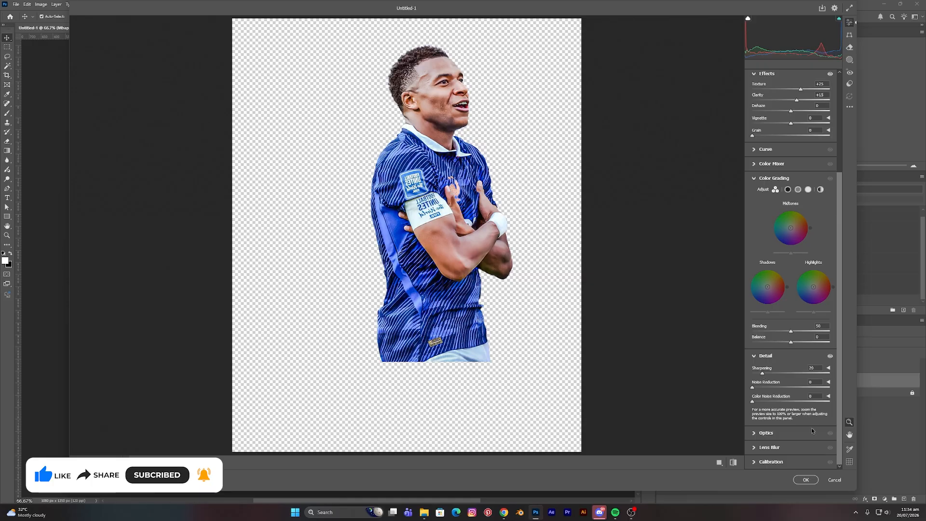
click(806, 479)
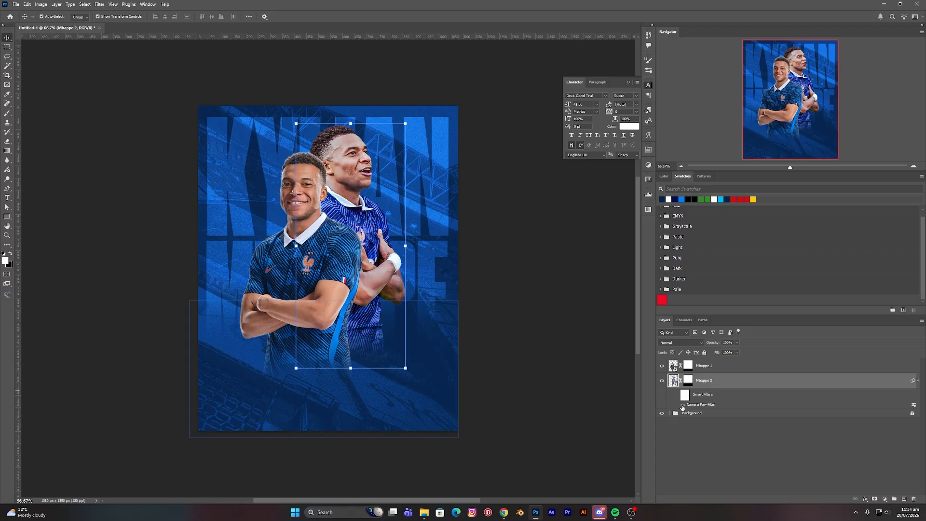
click(548, 341)
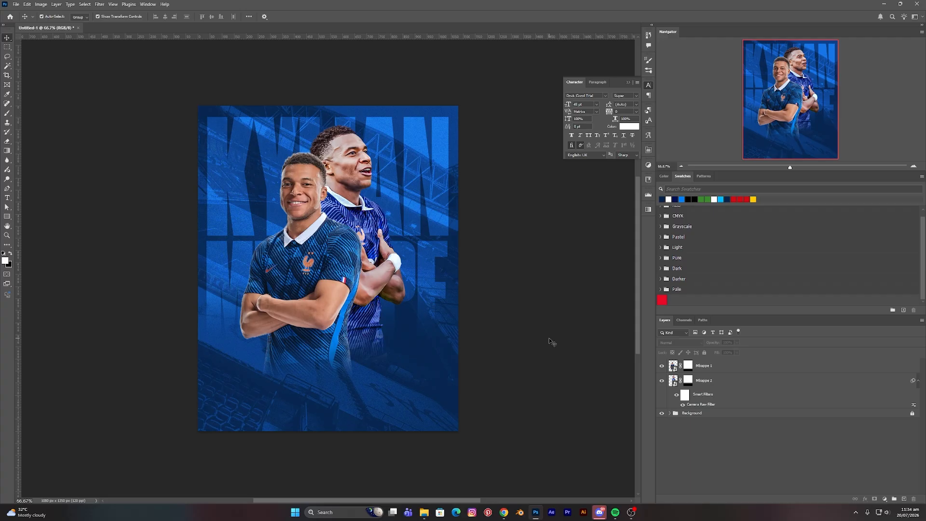
Collapse the Mbappe 2 smart filters and add a Black & White adjustment layer clipped to that layer
click(716, 382)
click(918, 381)
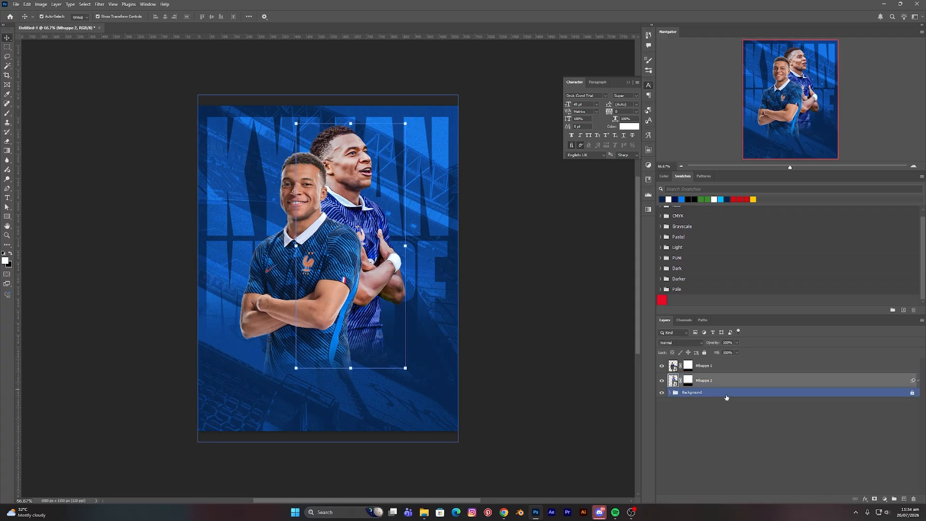
click(886, 501)
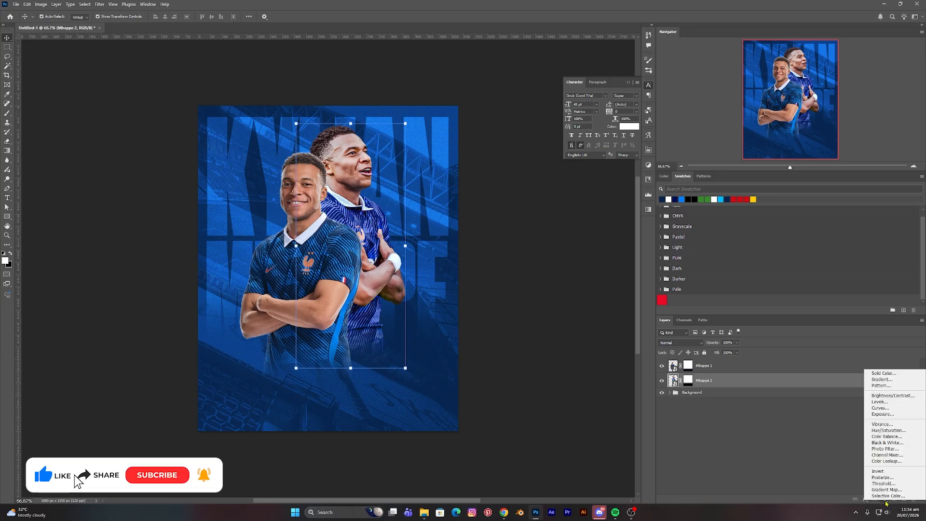
click(888, 442)
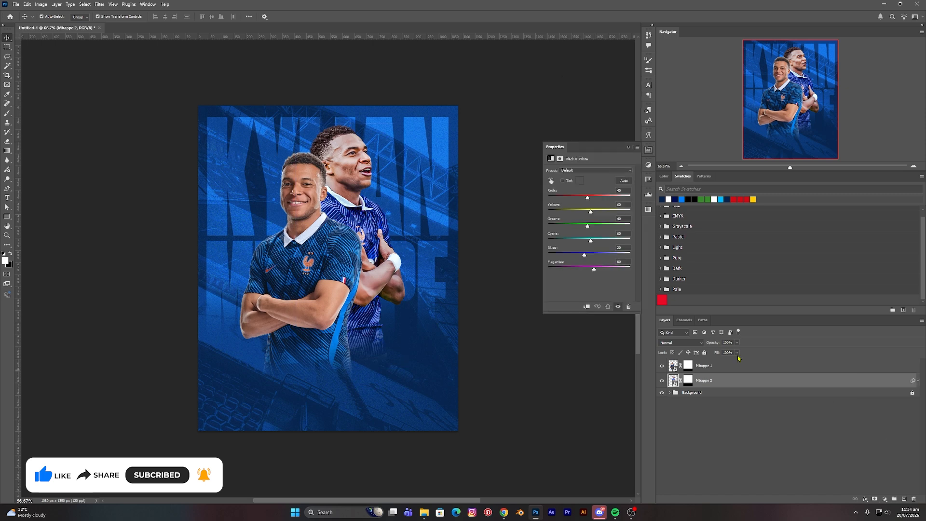
click(586, 307)
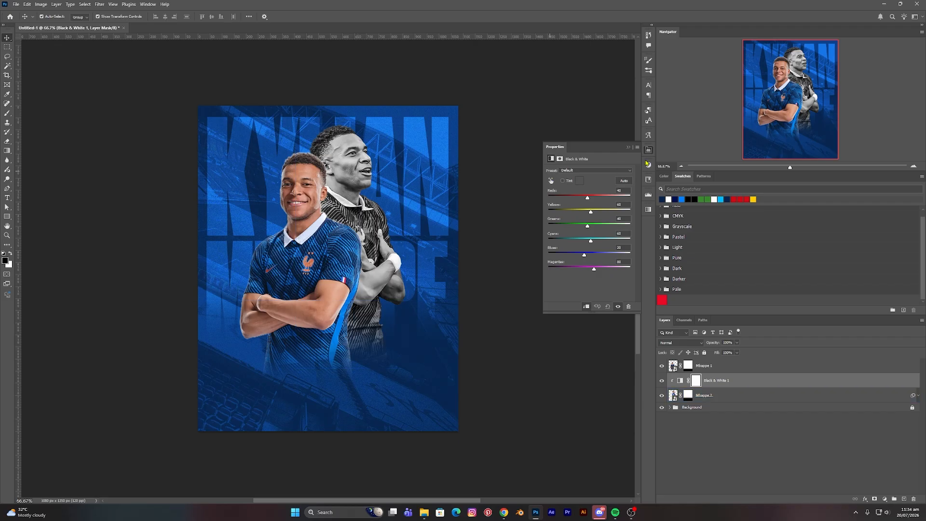
click(629, 149)
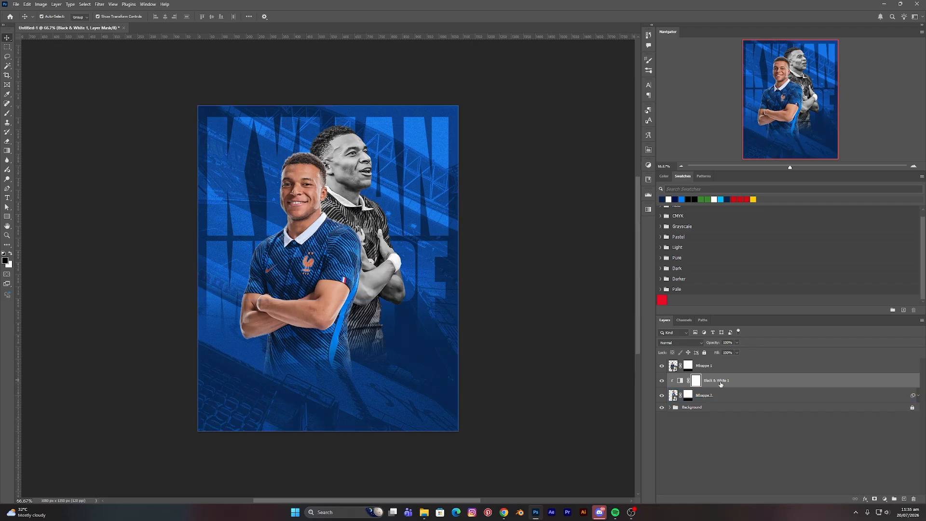
Group the Black & White adjustment with the Mbappe 2 layer and name the group "Image 2"
shift+click(724, 396)
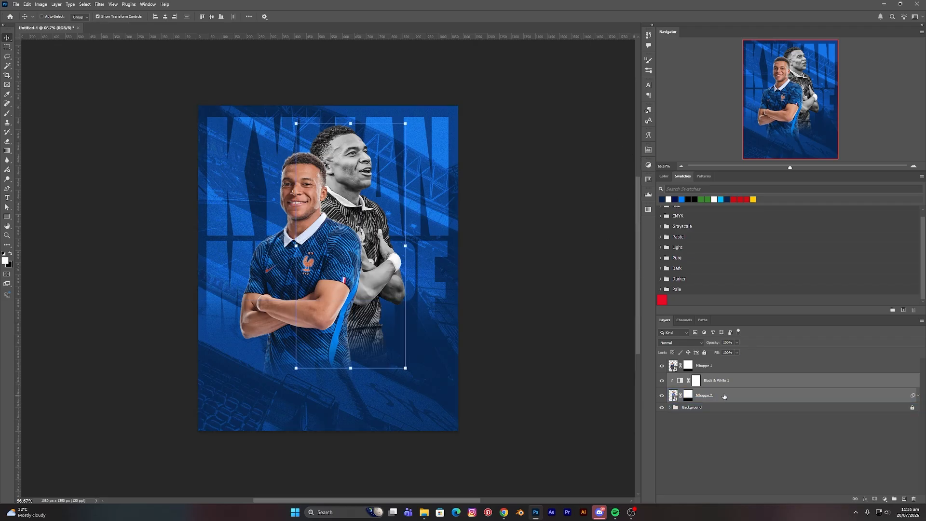
key(ctrl+g)
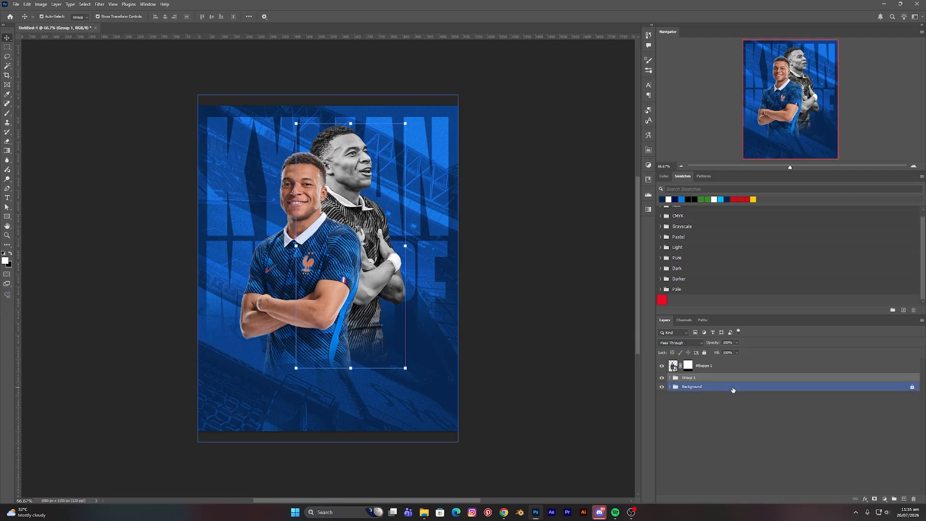
double_click(688, 378)
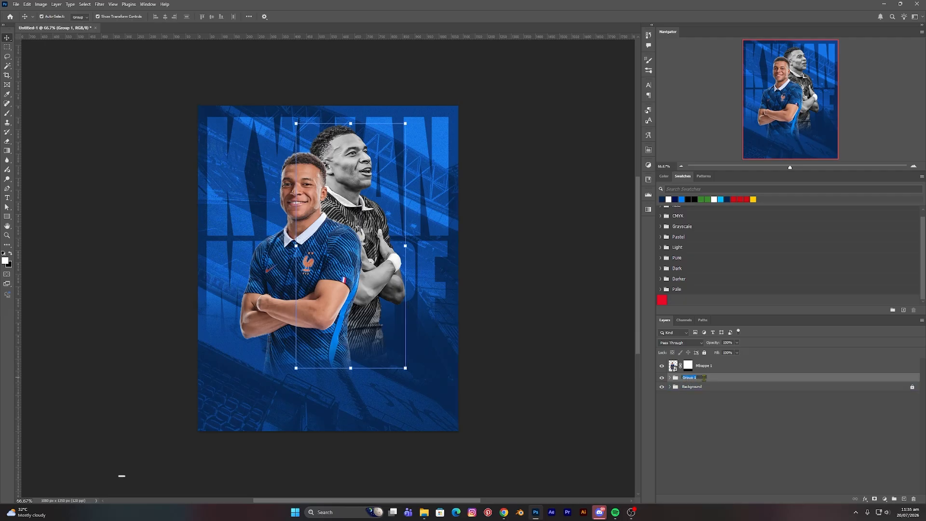
text(Image)
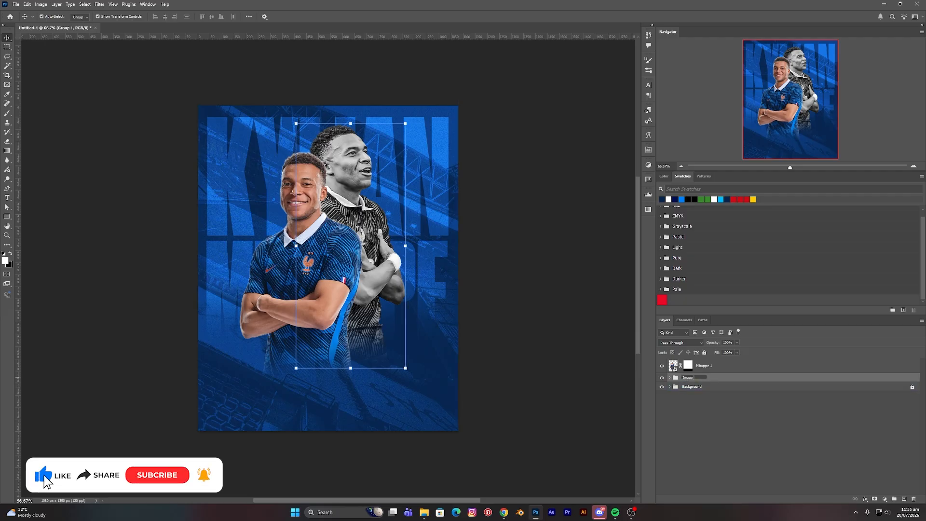
text( 2)
key(Return)
Expand the Image 2 group and add a Curves adjustment above Black & White, clipped to Mbappe 2
click(670, 377)
click(736, 390)
click(702, 389)
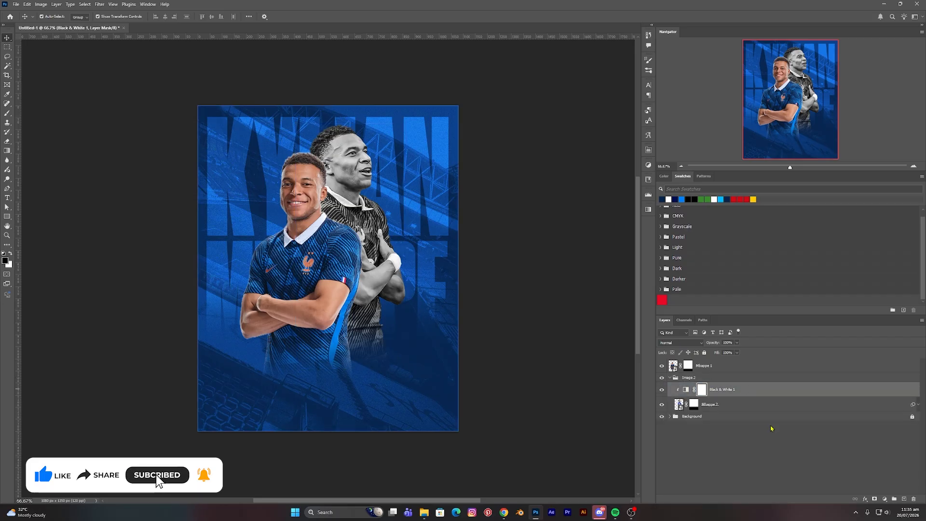
click(885, 500)
click(882, 408)
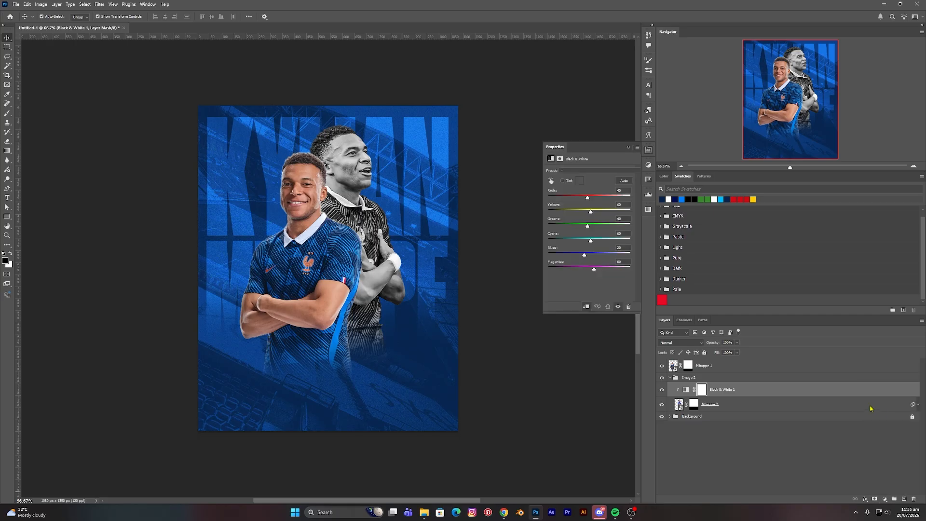
click(586, 308)
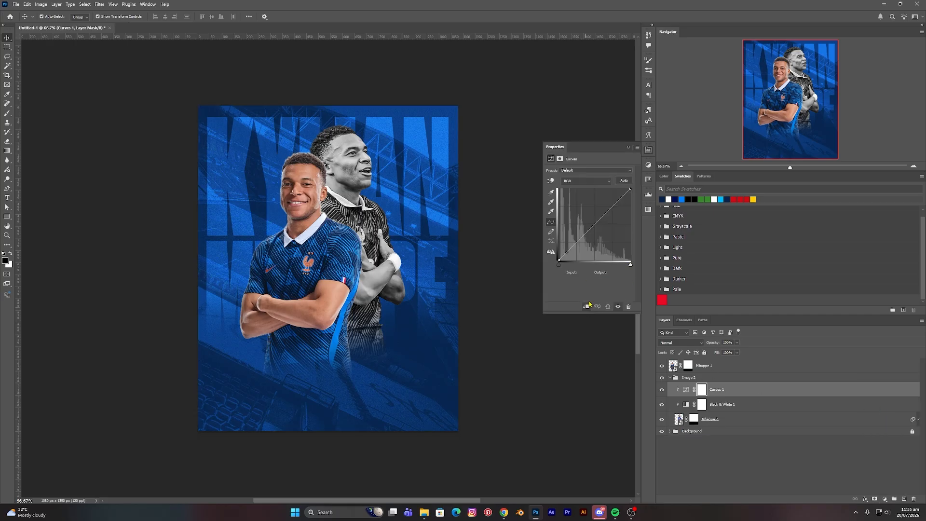
Shape the RGB curve for Mbappe 2 into a gentle S with lowered shadows and raised highlights, and close the adjustment's properties
click(611, 208)
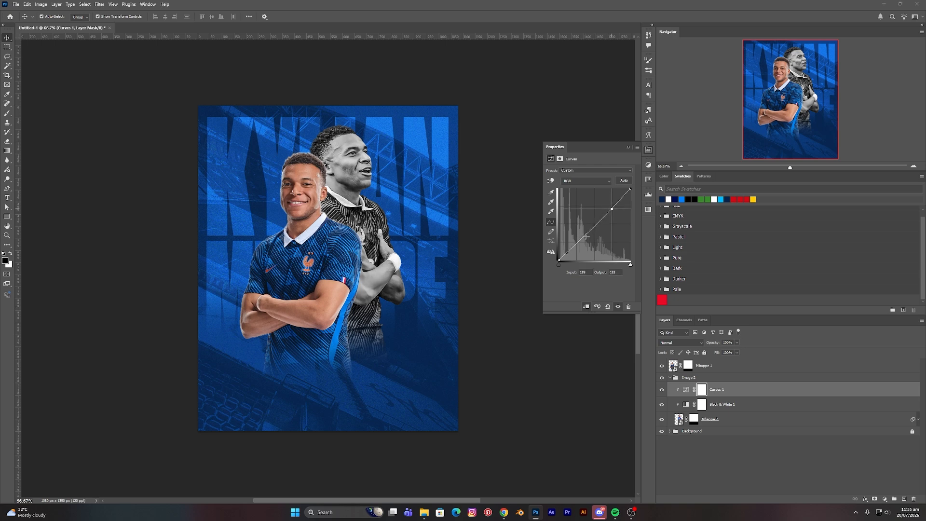
drag(579, 239, 578, 236)
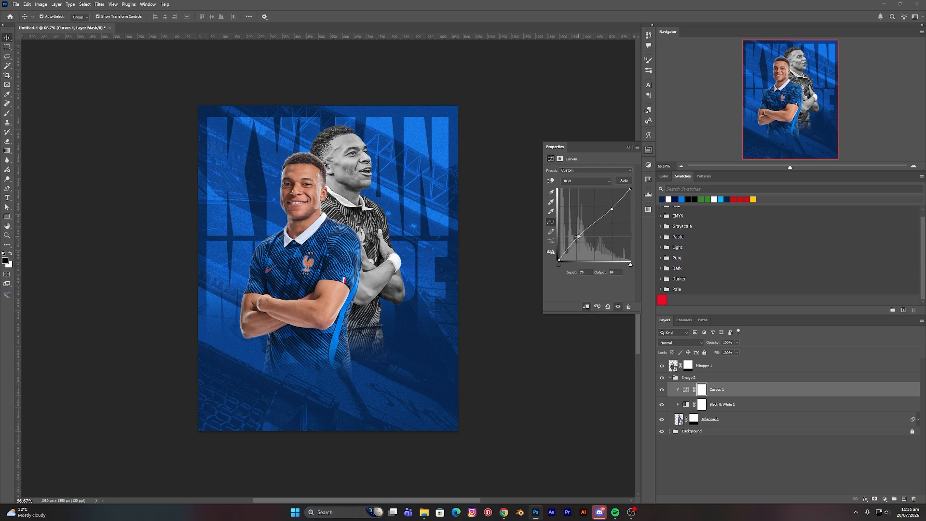
drag(613, 209, 612, 207)
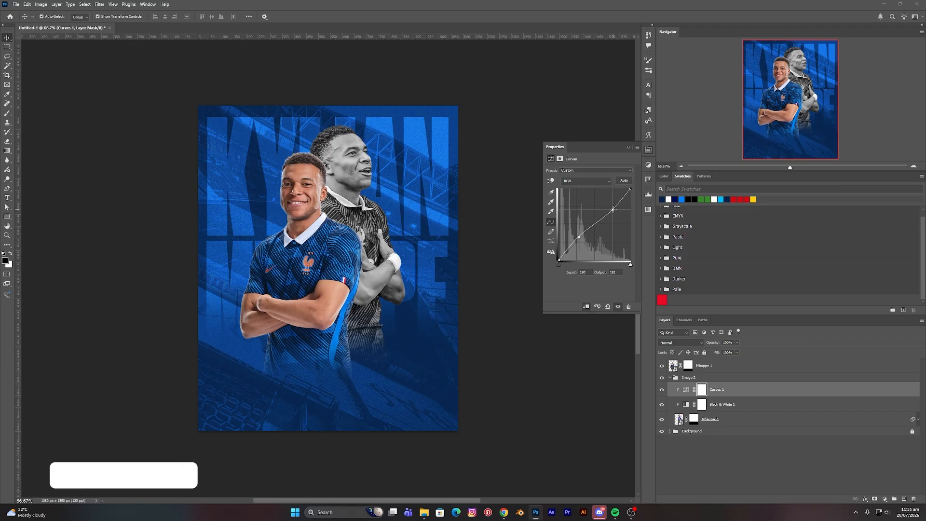
drag(578, 236, 580, 241)
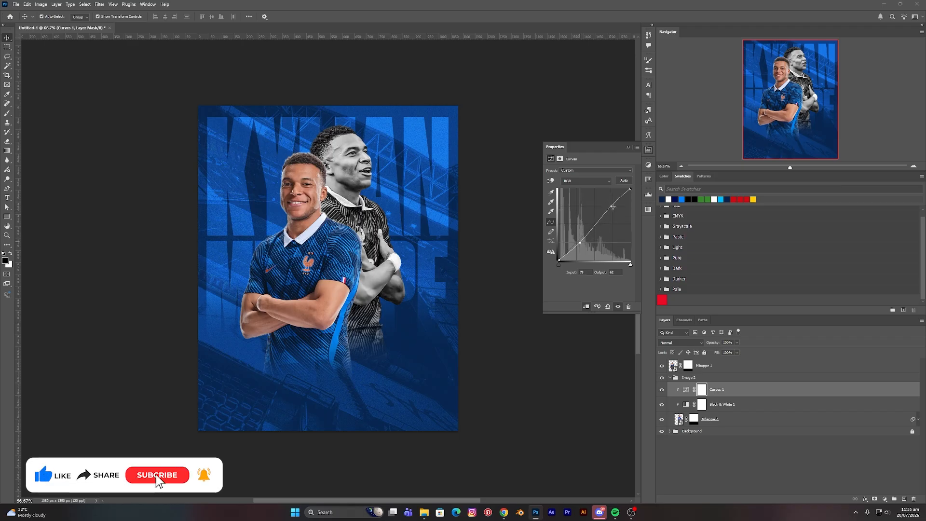
drag(612, 206, 611, 204)
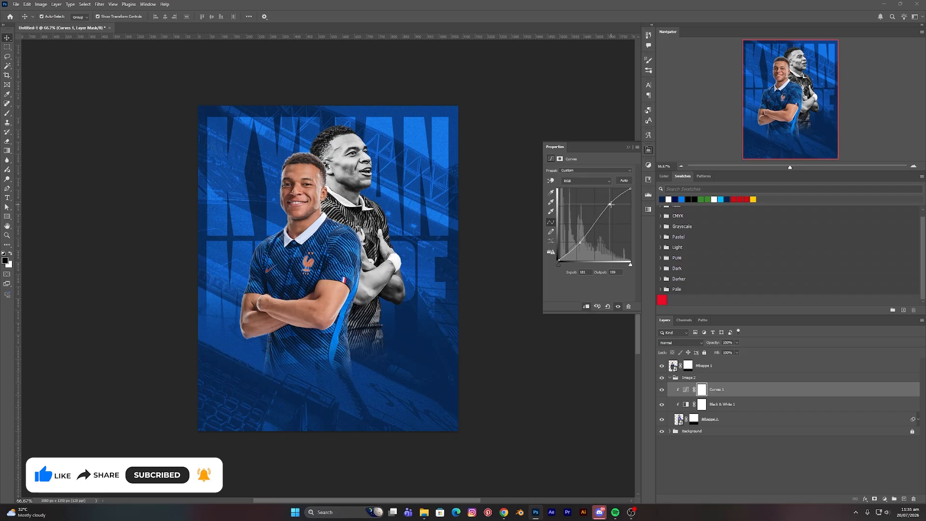
click(629, 146)
Compare Mbappe 2 with and without the Curves adjustment, and collapse the Image 2 group
click(662, 391)
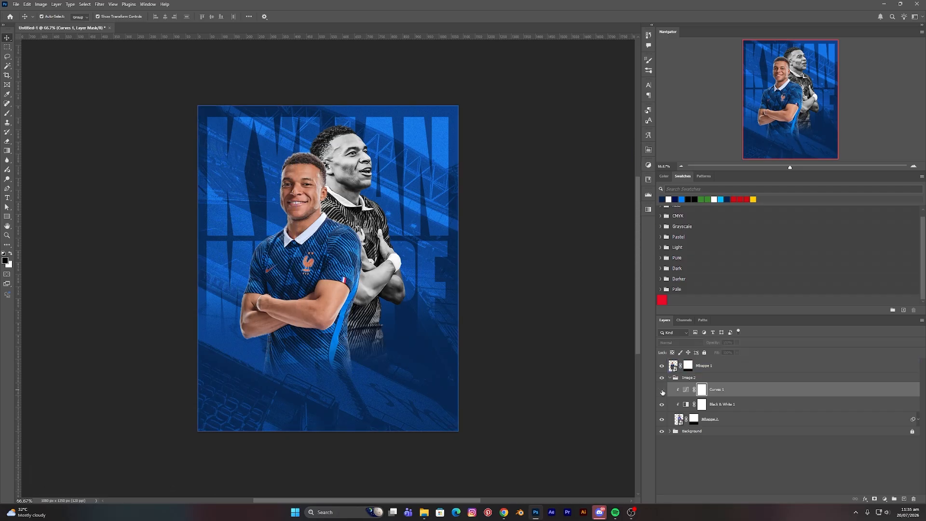
click(662, 391)
click(662, 391)
click(662, 390)
click(685, 378)
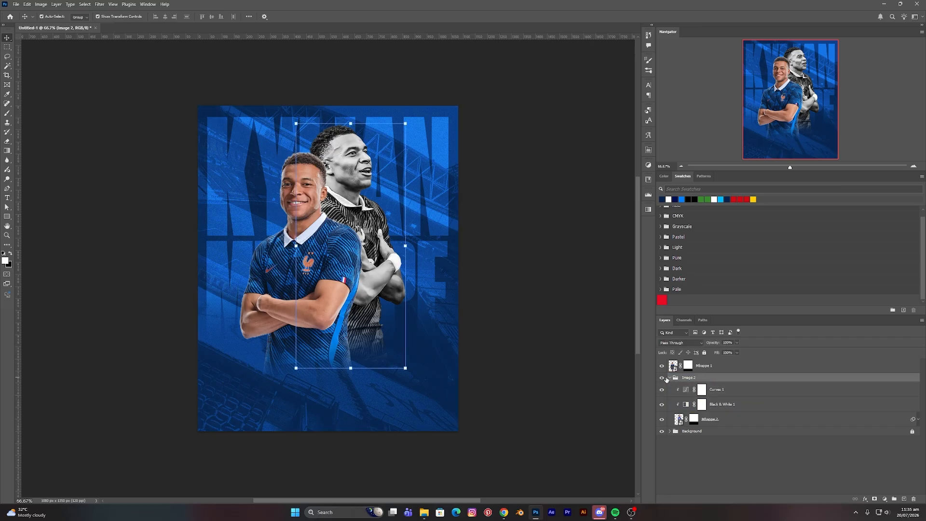
click(670, 378)
Open the Camera Raw Filter for the Mbappe 1 layer and set Exposure +0.10, Contrast +5, Texture +20 and Clarity +15
click(714, 366)
click(673, 366)
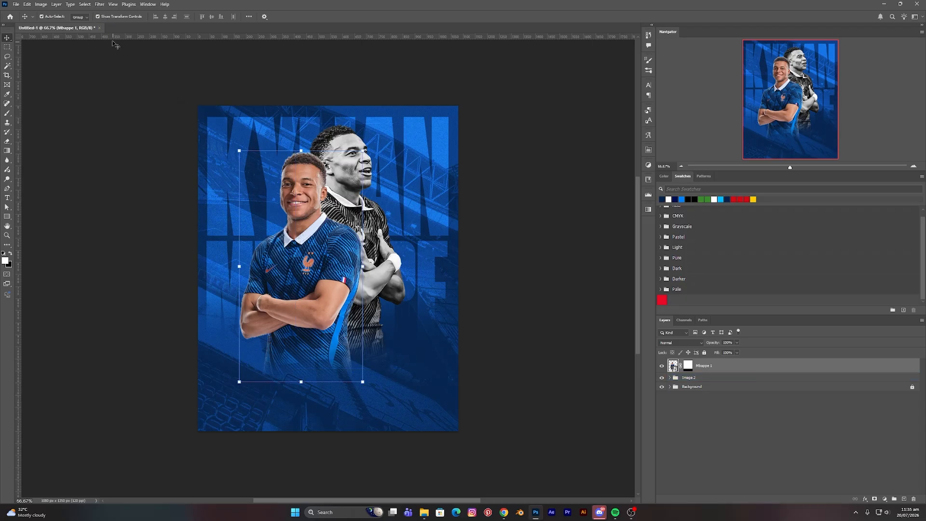
click(99, 5)
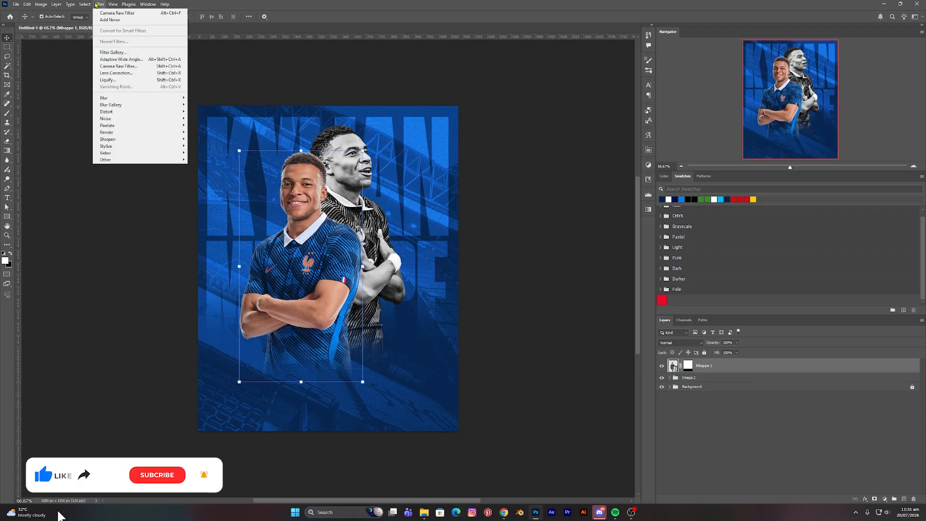
click(97, 5)
click(97, 5)
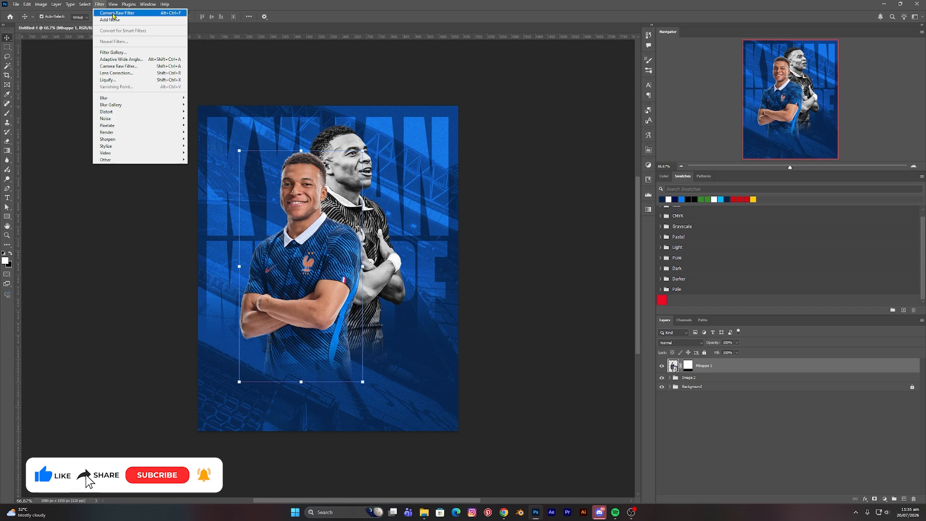
click(114, 13)
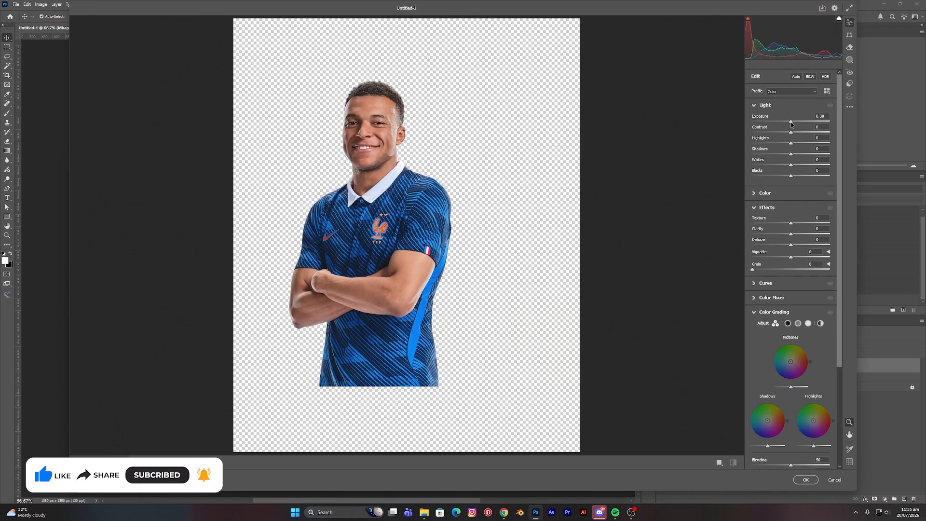
drag(791, 124, 793, 133)
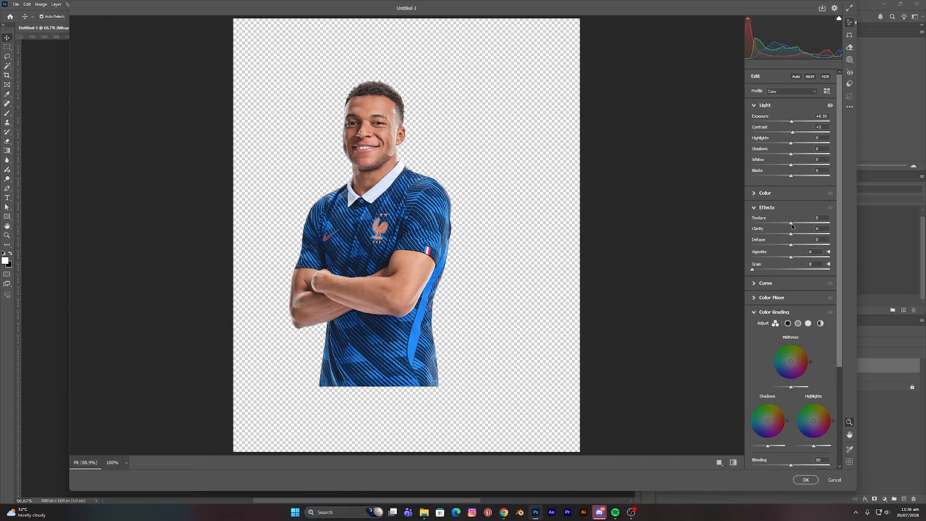
drag(791, 224, 795, 225)
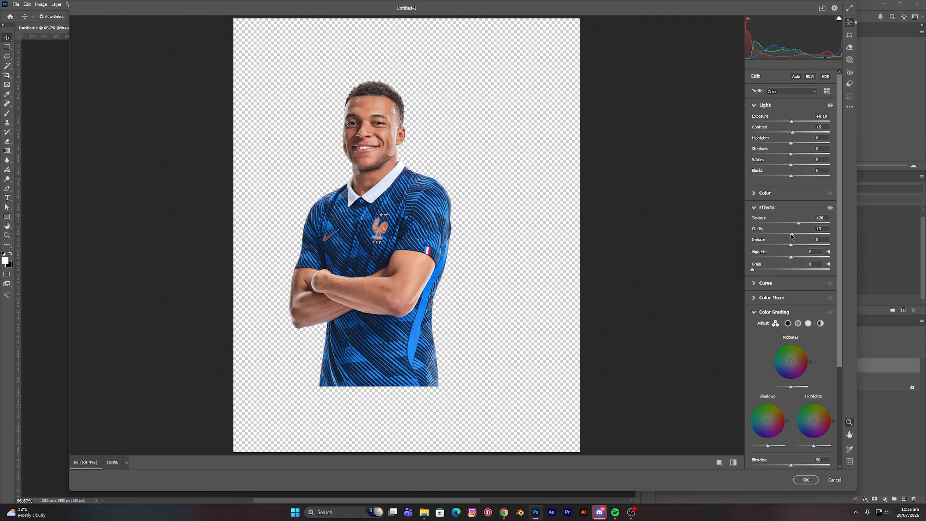
drag(791, 236, 794, 236)
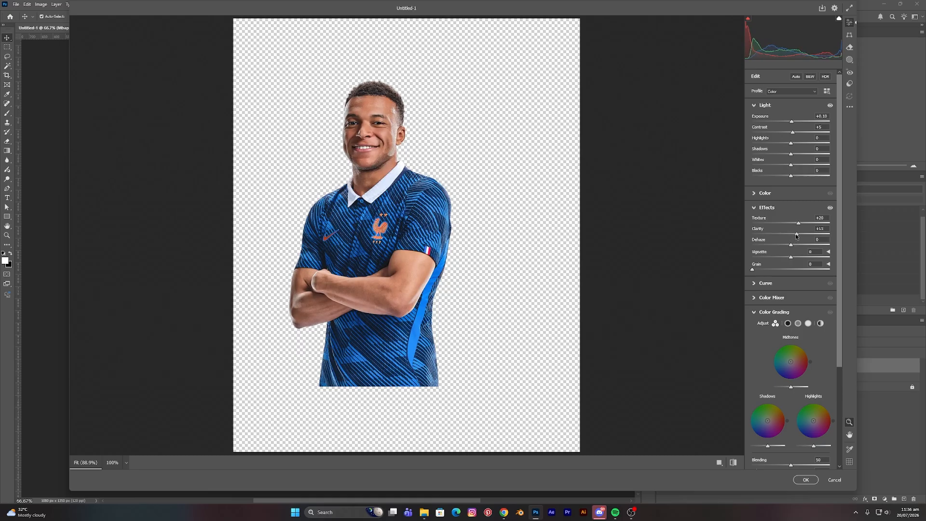
Set Sharpening to 20 in the Camera Raw detail settings, apply the filter to Mbappe 1 and collapse its smart filters
drag(841, 331, 845, 425)
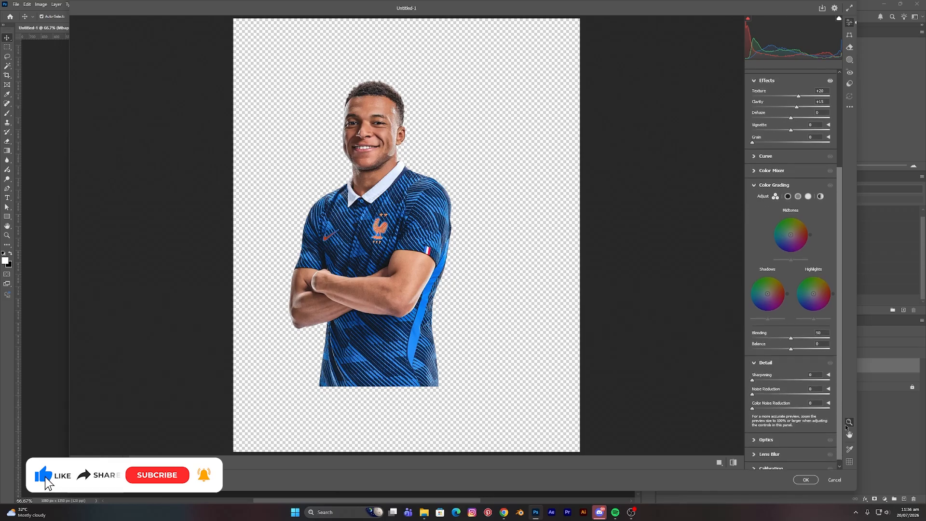
drag(753, 380, 763, 381)
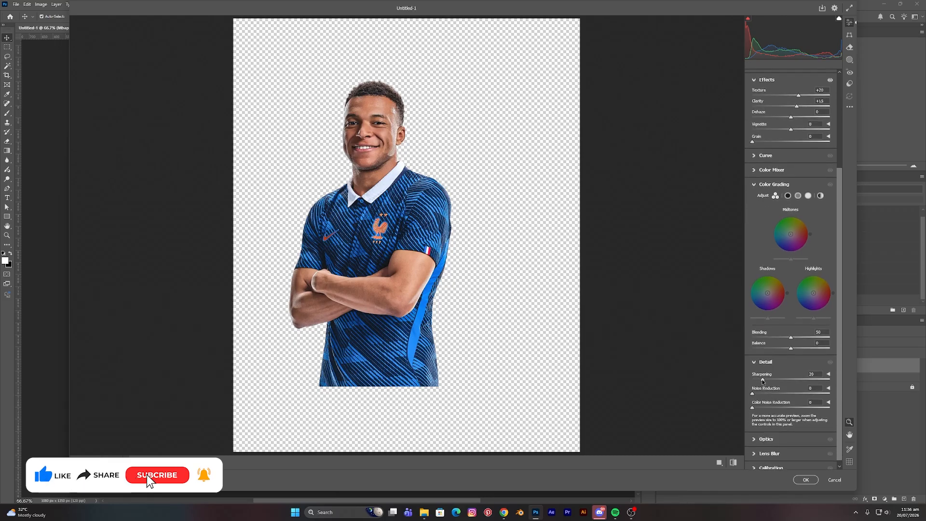
click(804, 480)
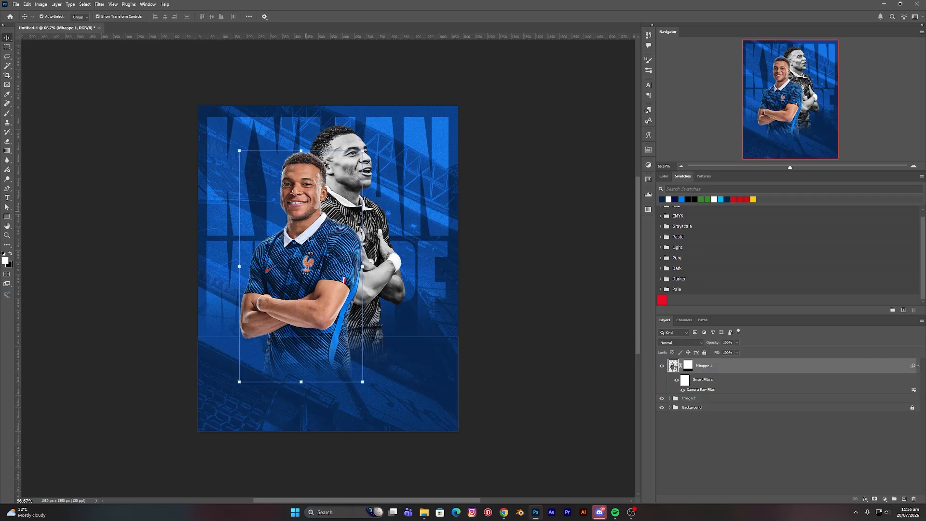
click(918, 366)
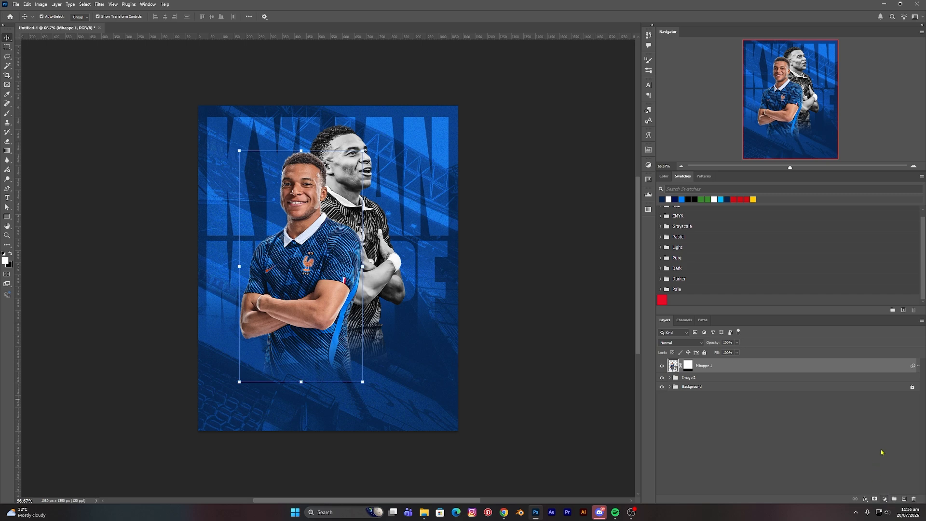
Add a Curves adjustment layer above Mbappe 1 and clip it to that layer
click(885, 500)
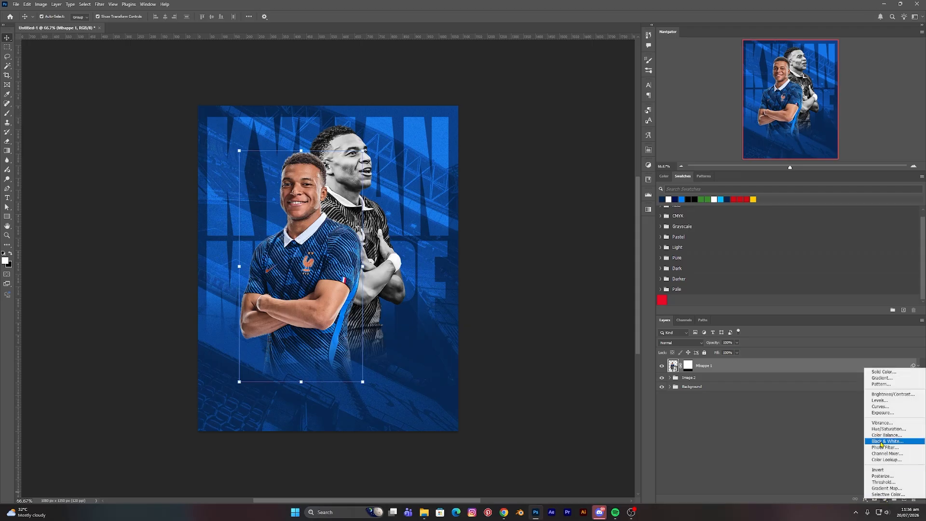
click(880, 407)
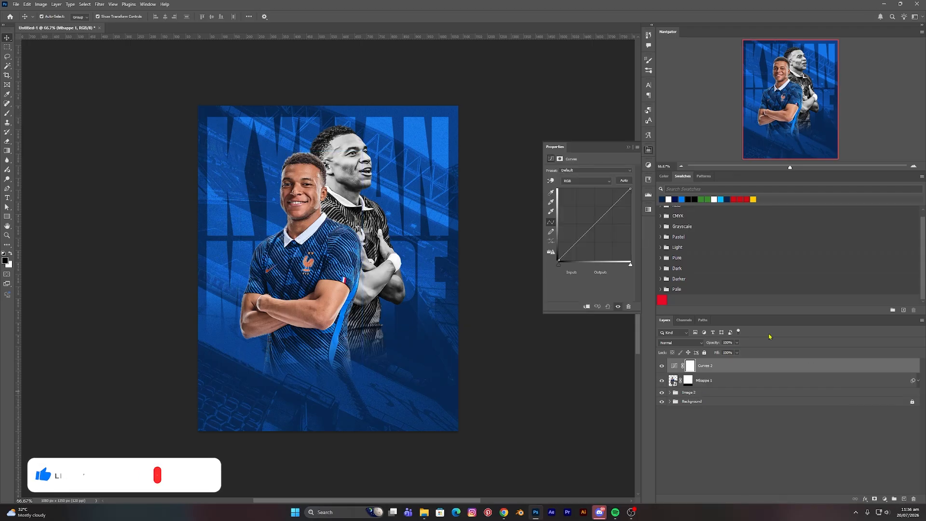
click(587, 307)
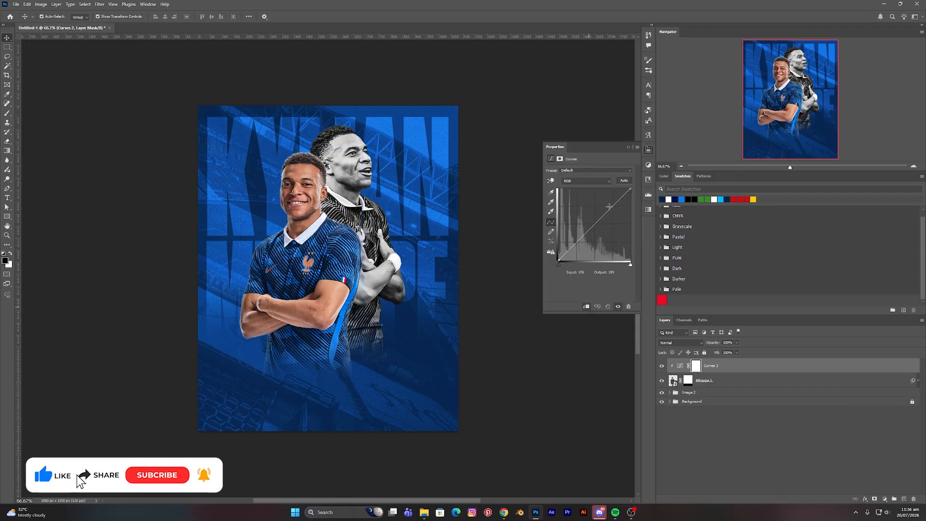
Bend the RGB curve for Mbappe 1 into a slight S with darker shadows and brighter highlights, and close the adjustment's properties
click(610, 208)
drag(610, 208, 610, 207)
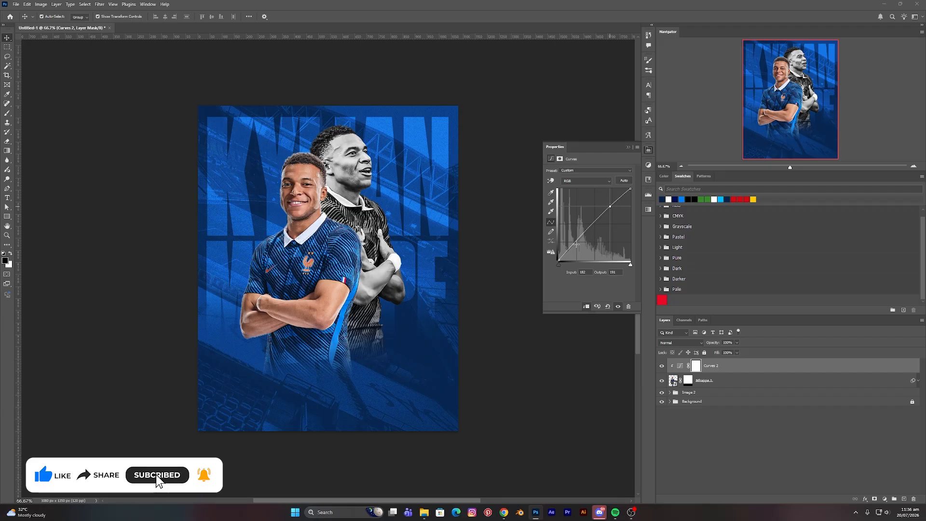
drag(578, 242, 578, 244)
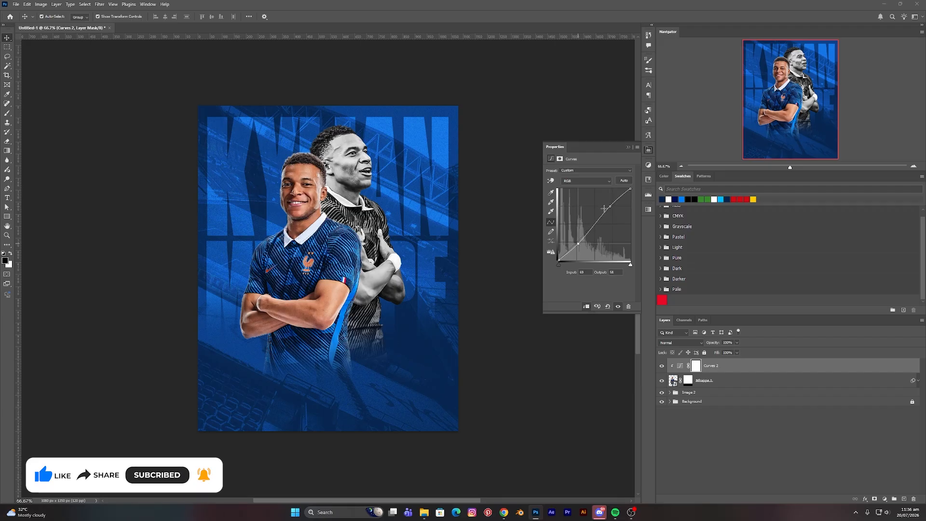
drag(610, 207, 610, 206)
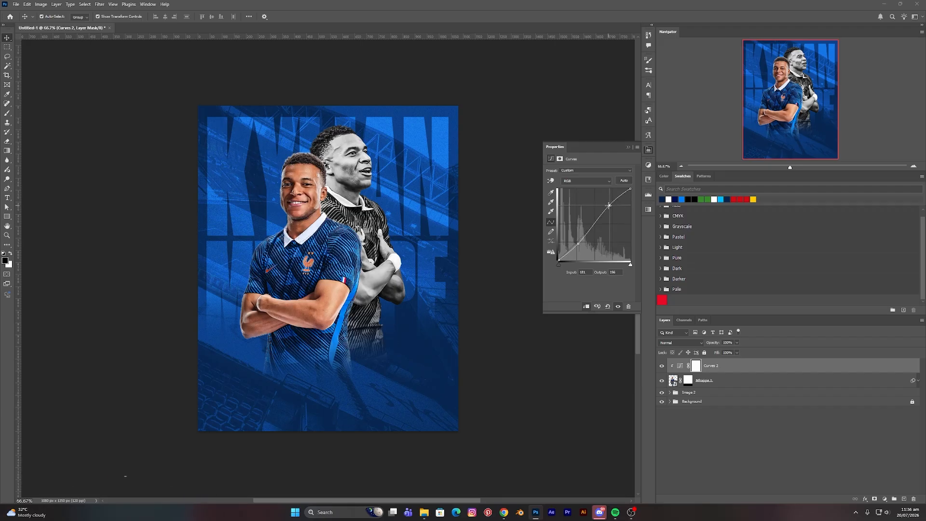
click(628, 148)
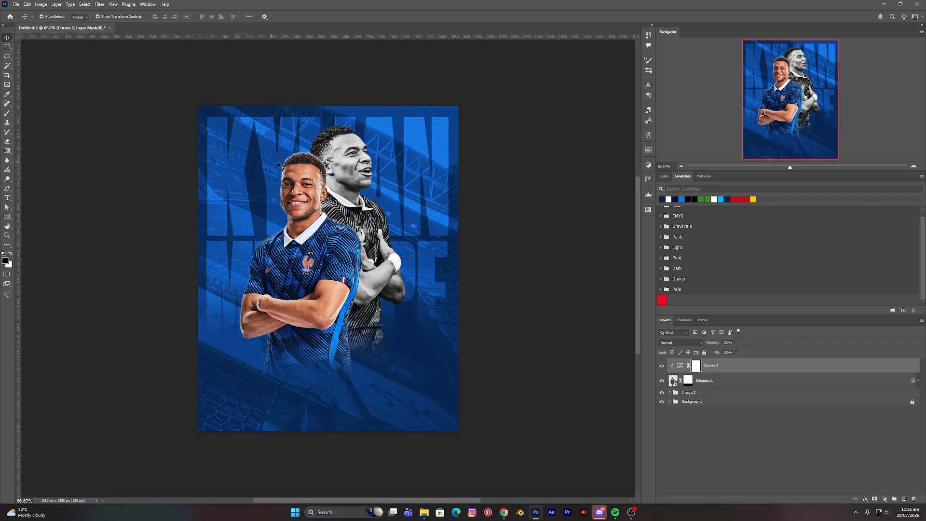
click(293, 158)
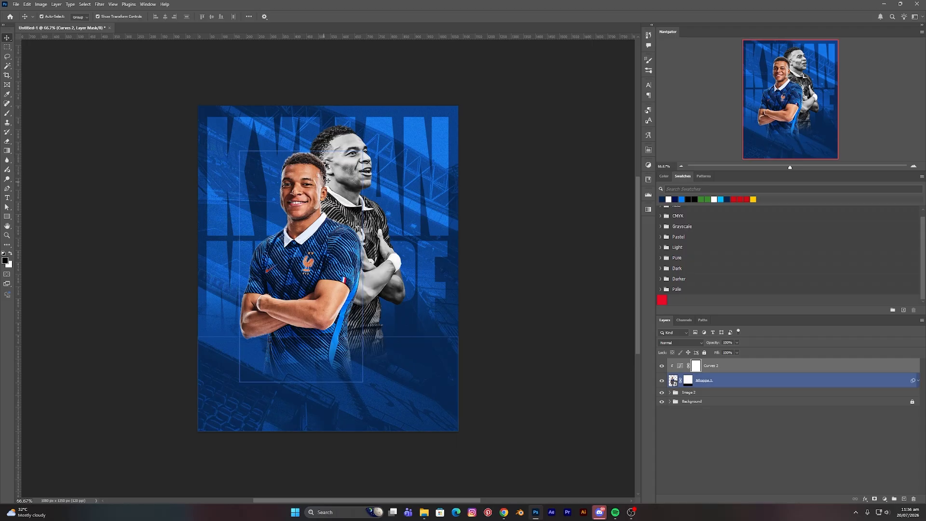
click(703, 405)
click(688, 392)
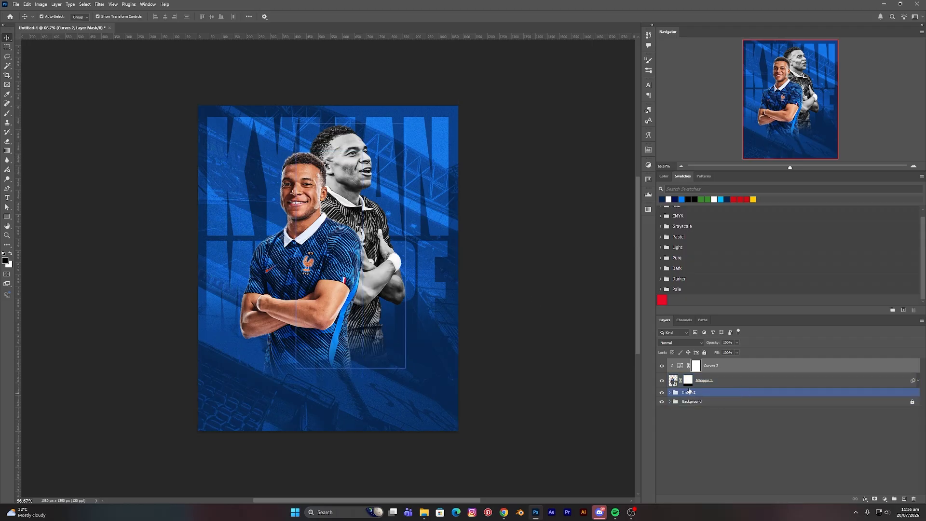
click(687, 381)
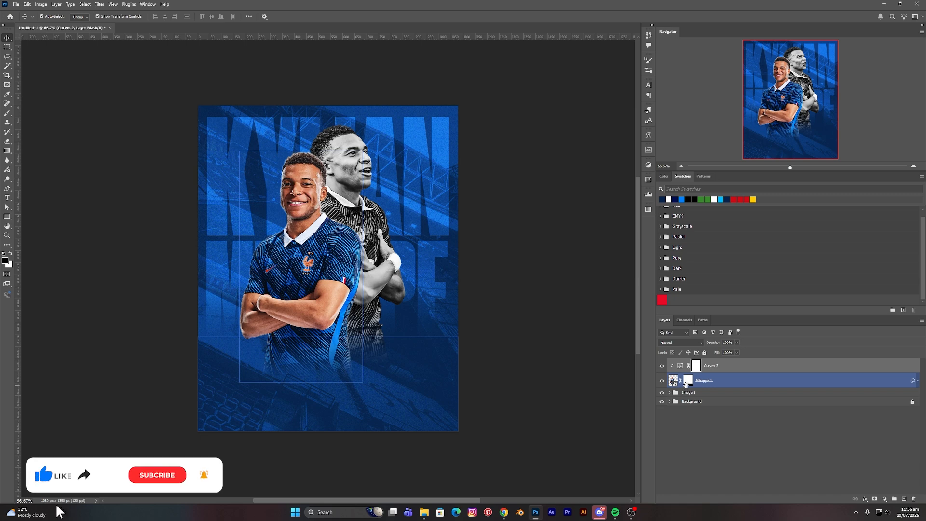
Target the Mbappe 1 layer mask and prepare a small black brush with increased flow for masking the cut-out's edges
click(688, 381)
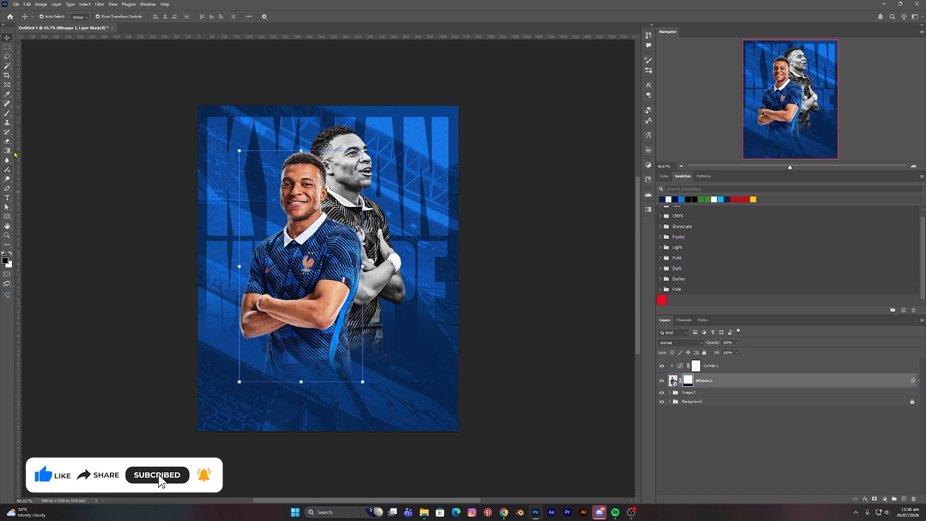
click(7, 113)
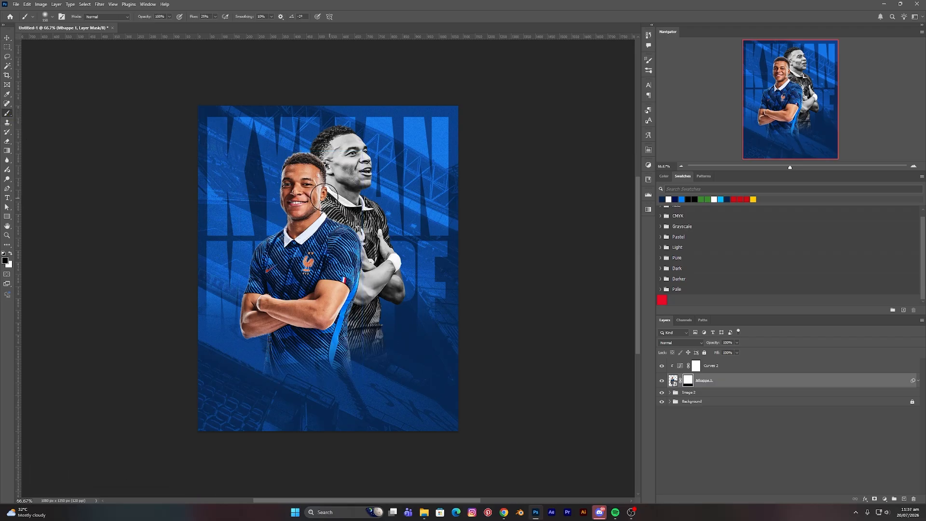
key(ctrl+plus)
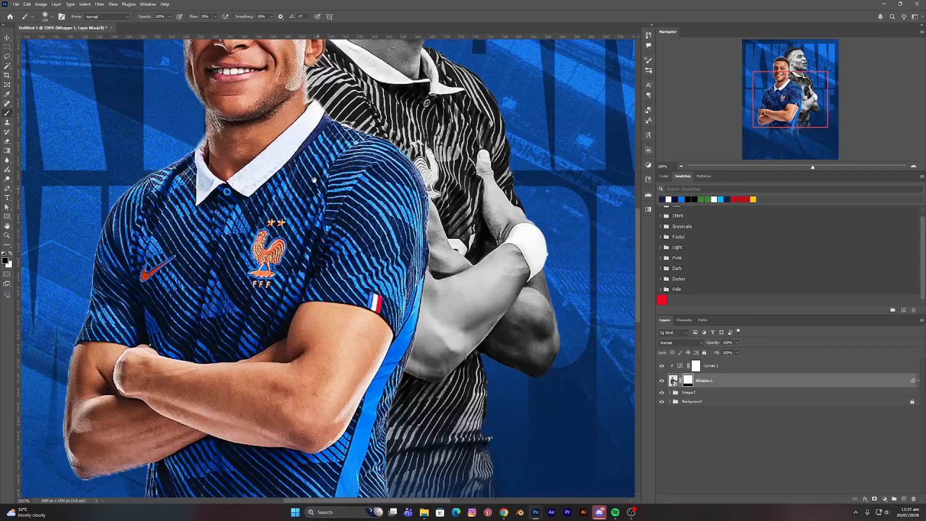
drag(297, 93, 314, 304)
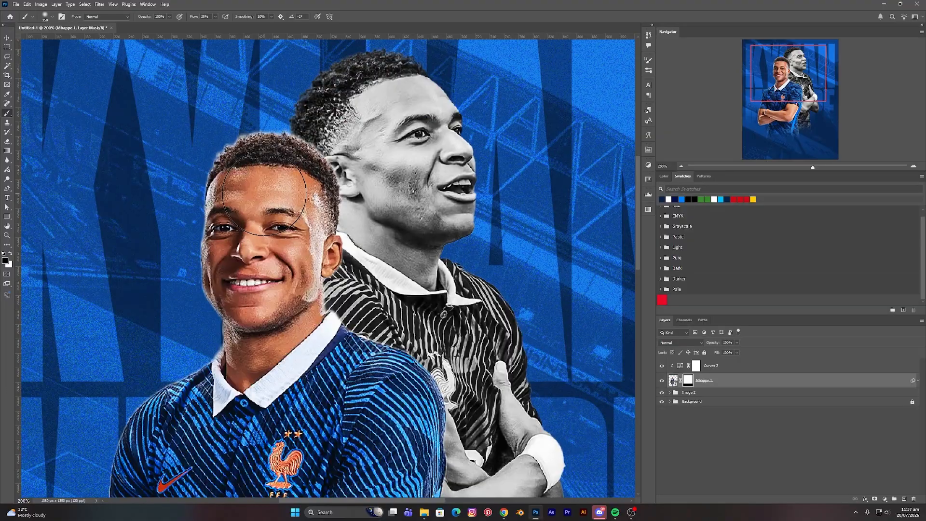
key(bracketleft)
key(bracketleft)
key(bracketleft)
key(bracketleft)
key(bracketleft)
key(bracketleft)
key(bracketleft)
key(bracketleft)
key(bracketleft)
key(bracketleft)
key(bracketleft)
click(215, 17)
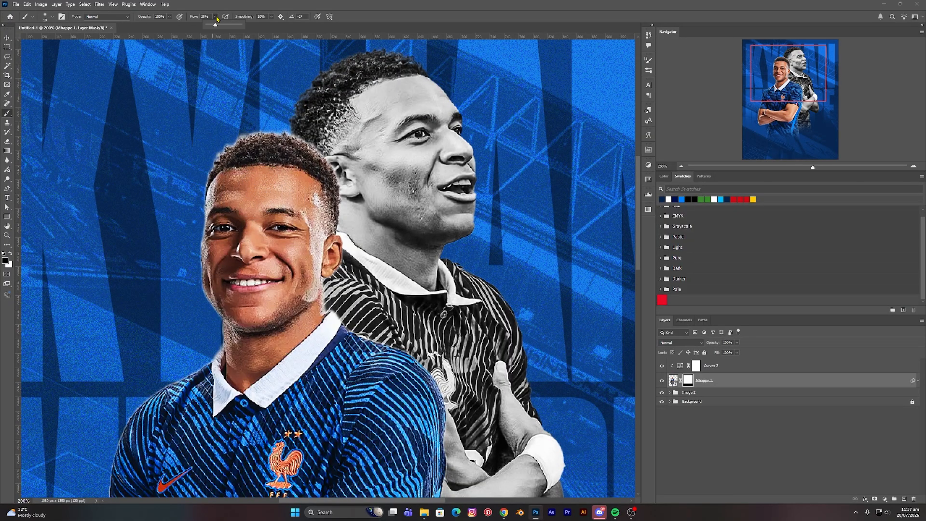
drag(217, 28, 227, 30)
Paint on the Mbappe 1 mask to remove the pale halo around the colour player's hair and face
click(248, 133)
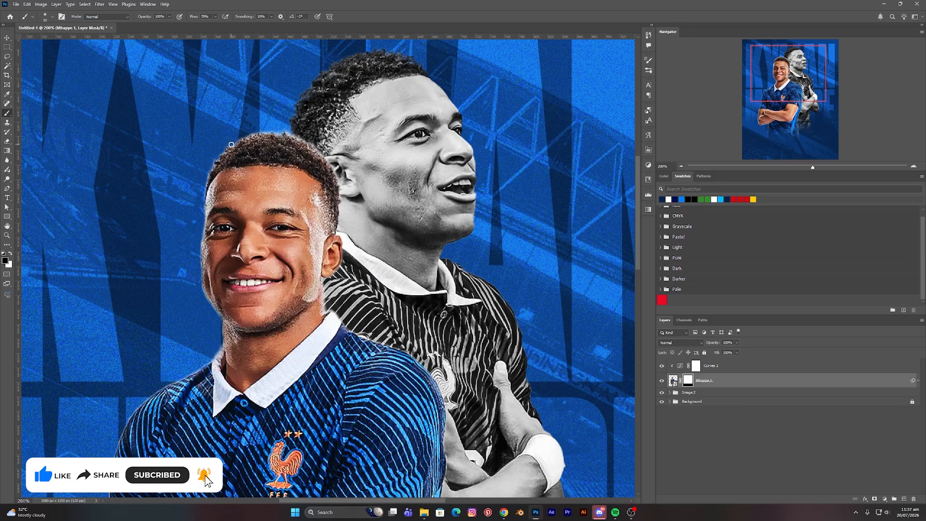
scroll(236, 138, up, 3)
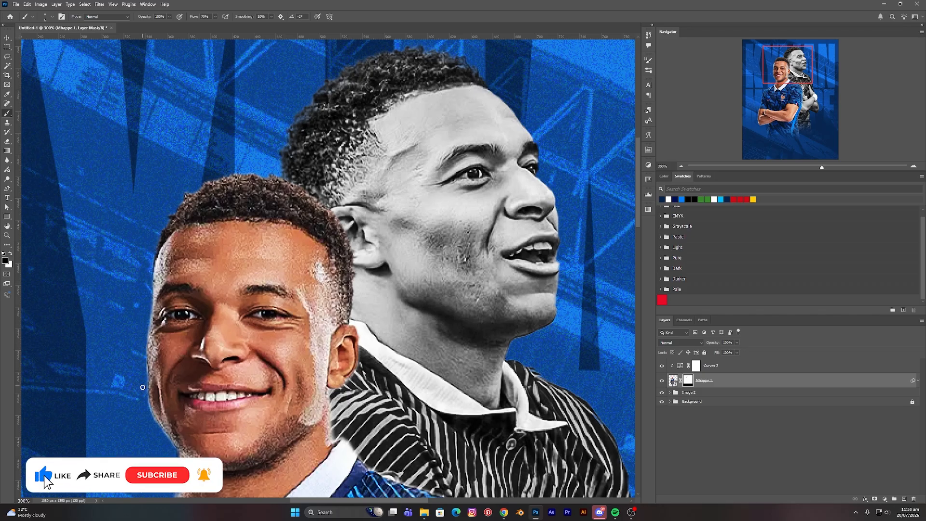
drag(155, 434, 127, 362)
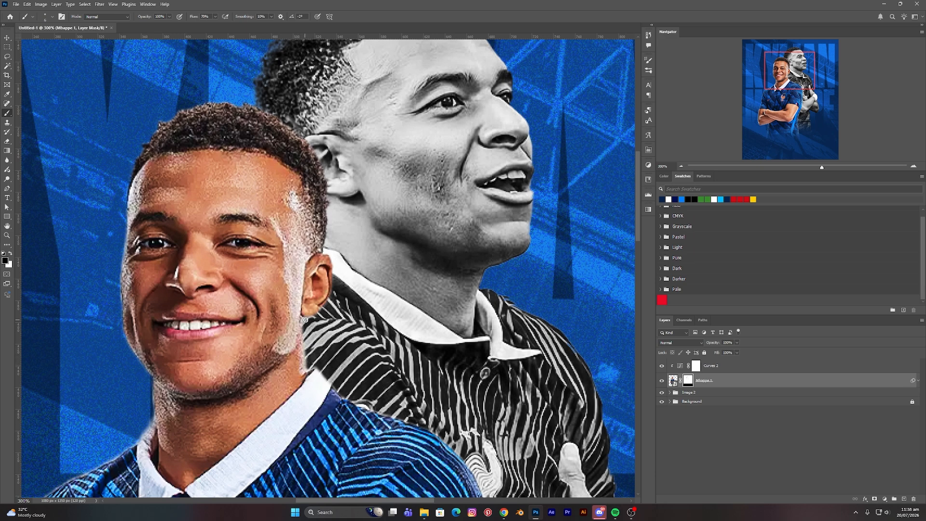
Mask away the light fringe along the colour player's jaw, neck, collar, shoulder and sleeve
drag(443, 404, 320, 342)
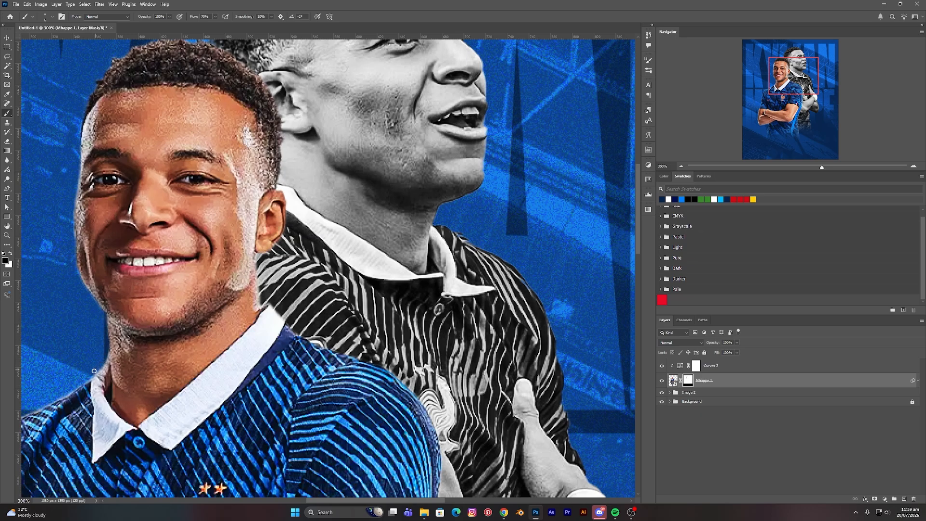
drag(74, 380, 177, 283)
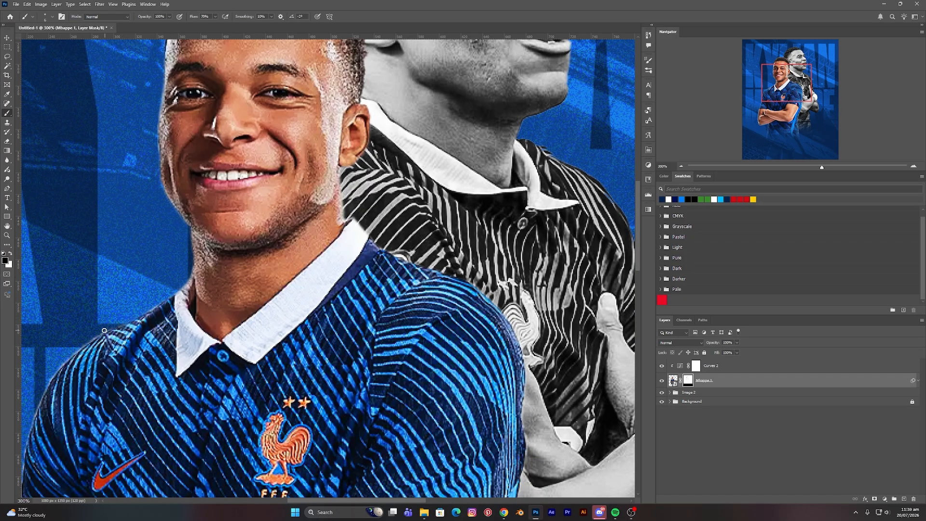
drag(82, 343, 191, 226)
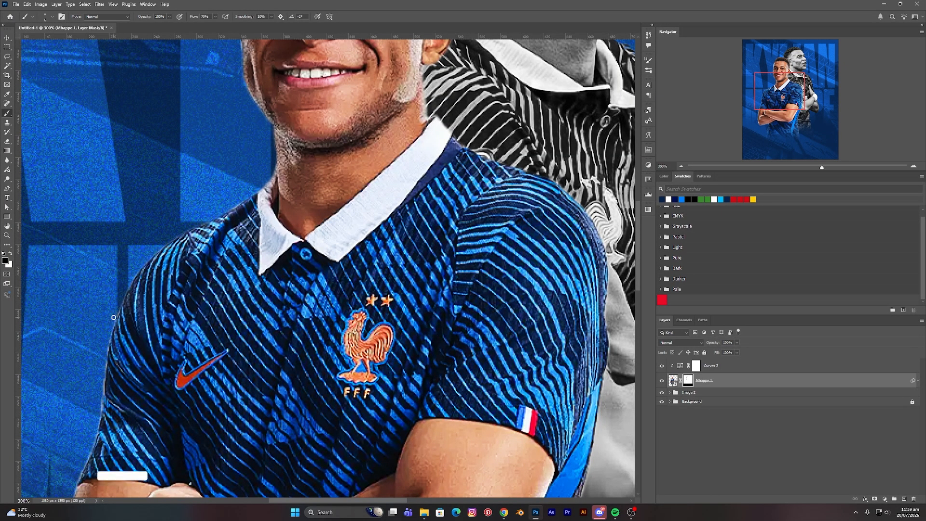
drag(112, 328, 129, 197)
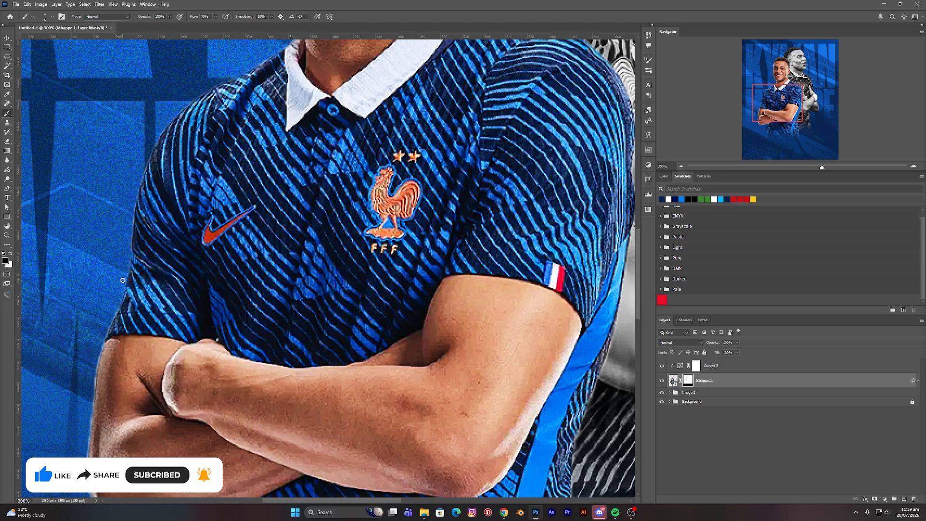
Mask out the light edge around the colour player's crossed forearm and elbow, and deselect the layer
drag(102, 336, 139, 218)
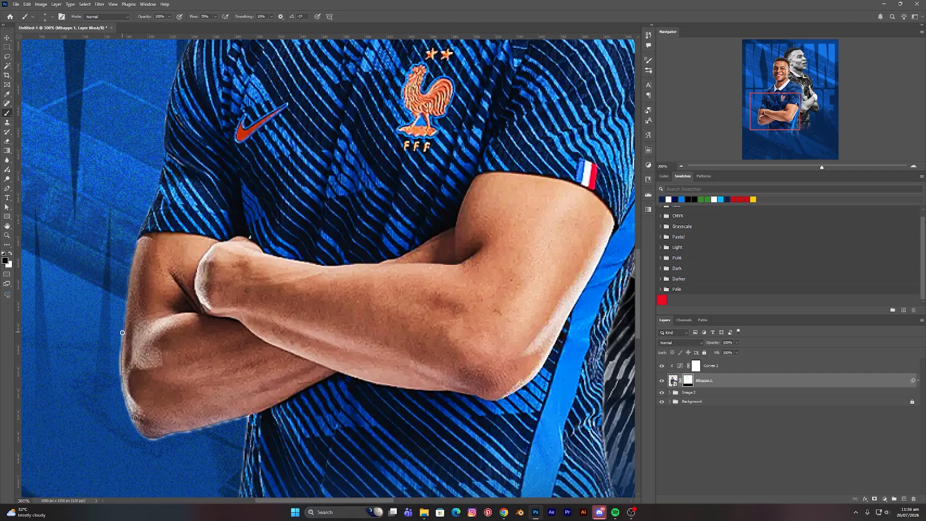
scroll(101, 338, down, 3)
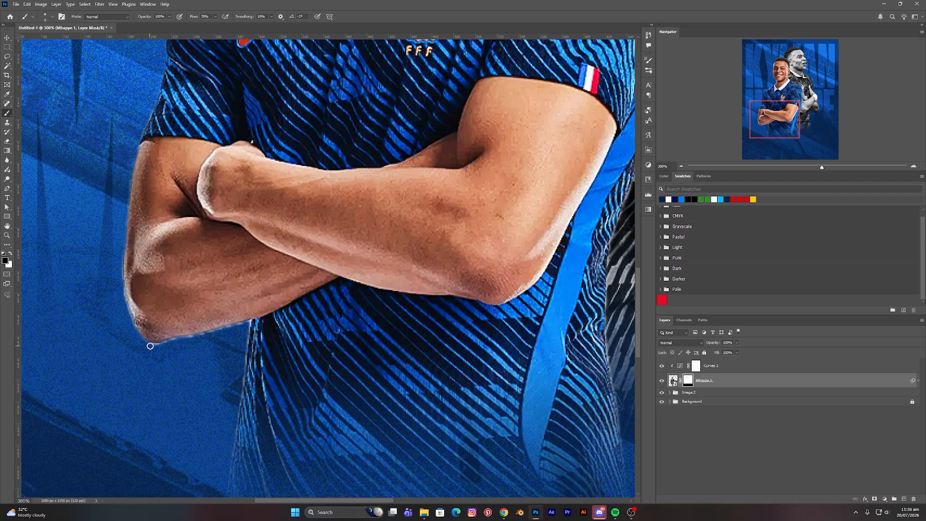
drag(150, 346, 213, 334)
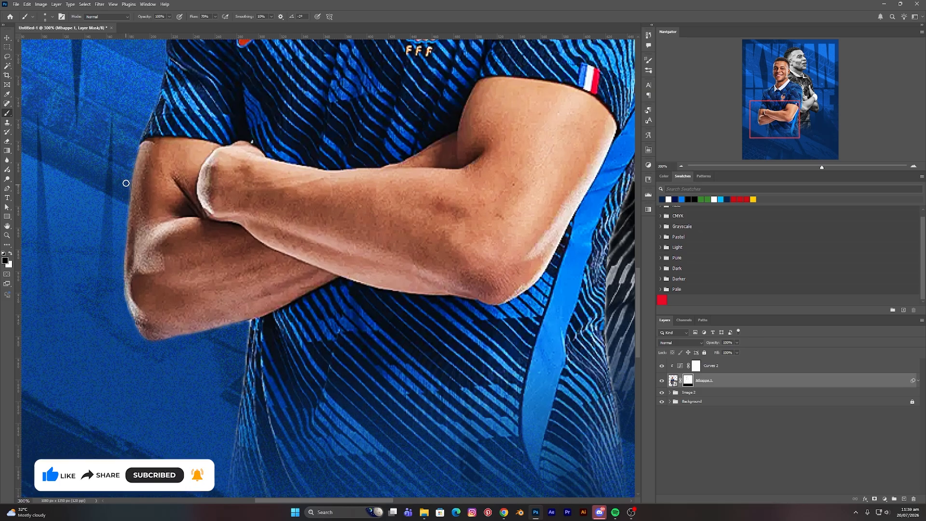
key(ctrl+0)
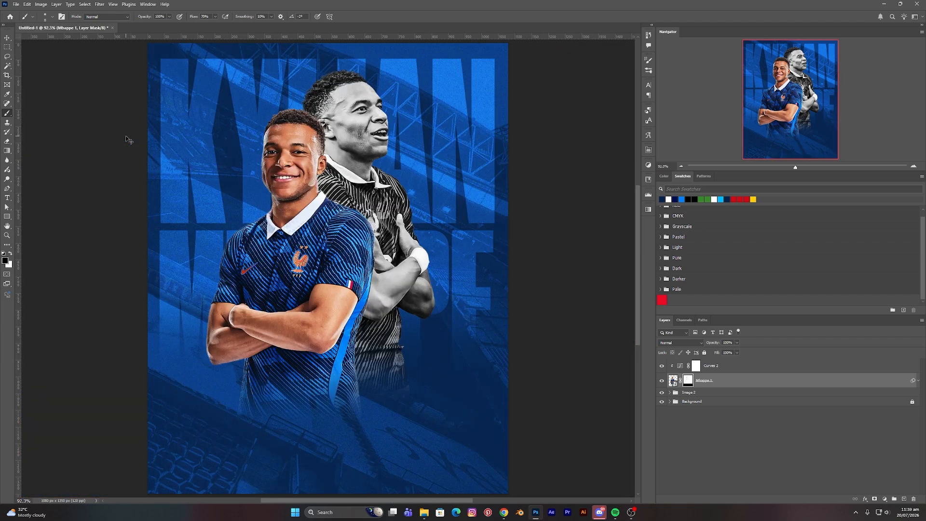
scroll(186, 160, up, 2)
click(7, 37)
click(71, 133)
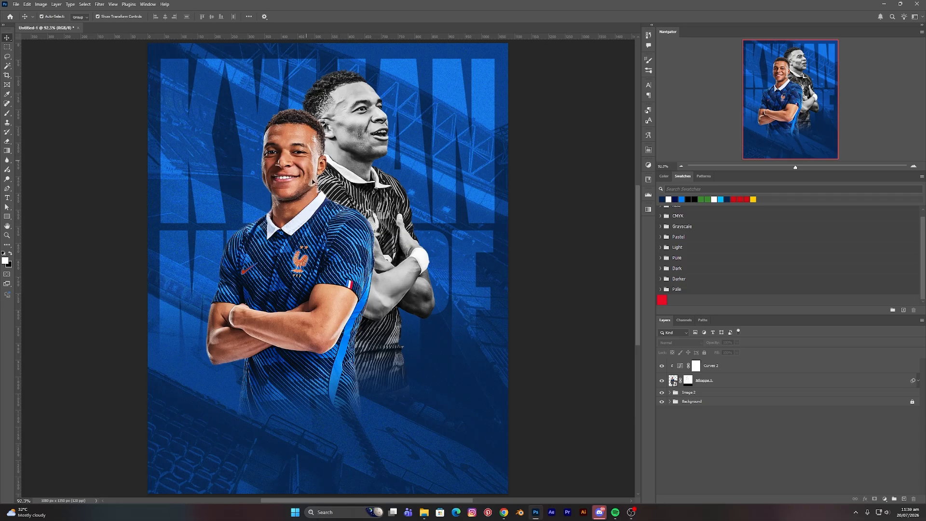
click(373, 225)
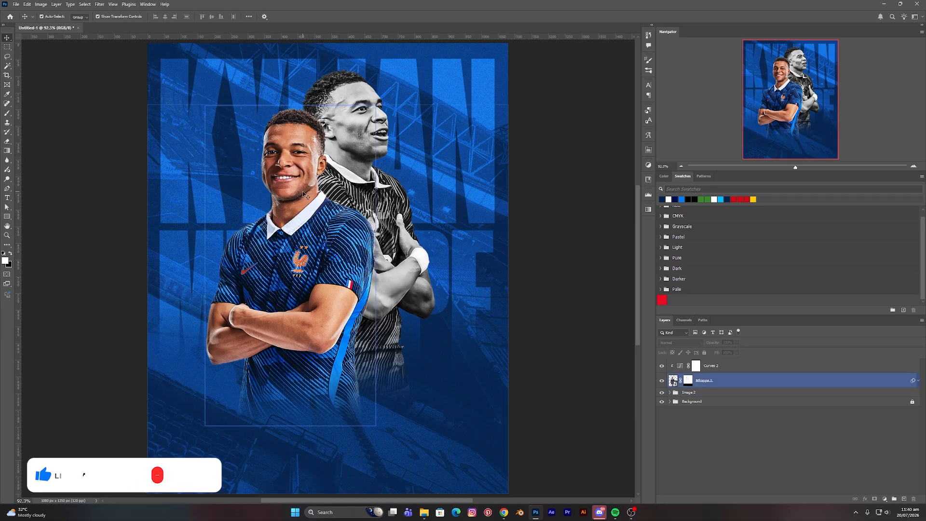
click(349, 145)
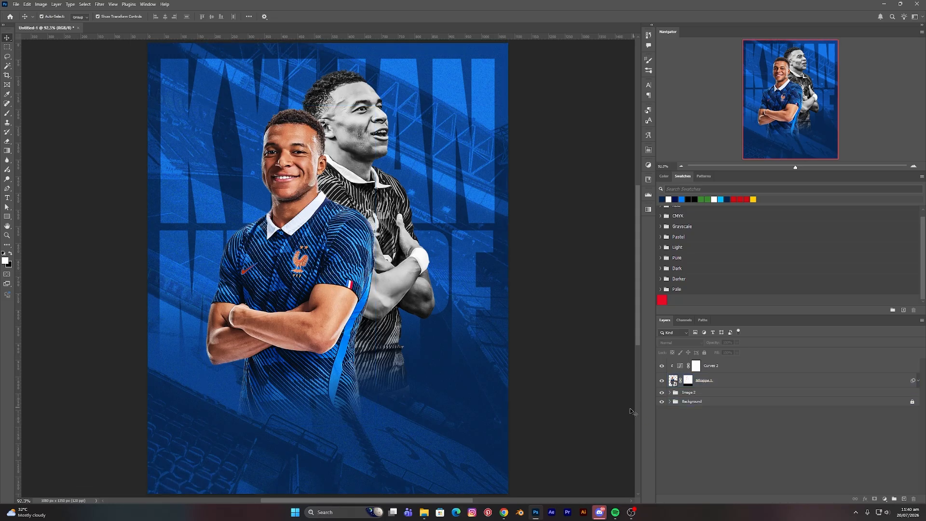
Expand and unlock the Background group, and add a layer mask to its Stadia layer
scroll(550, 405, down, 1)
click(739, 404)
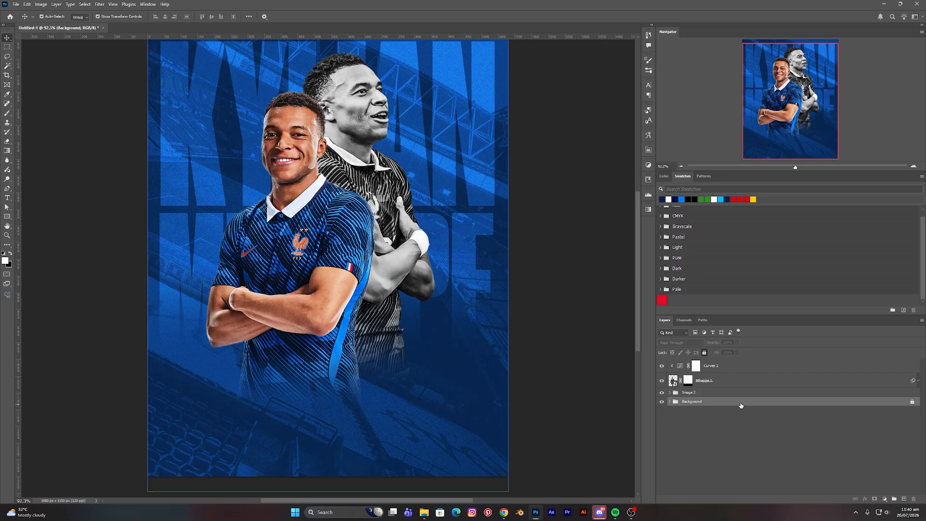
click(671, 403)
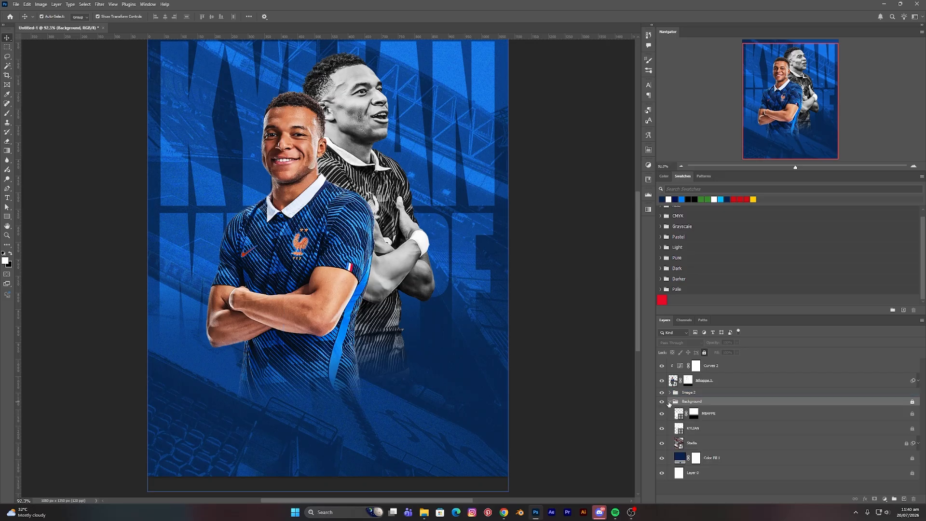
click(752, 413)
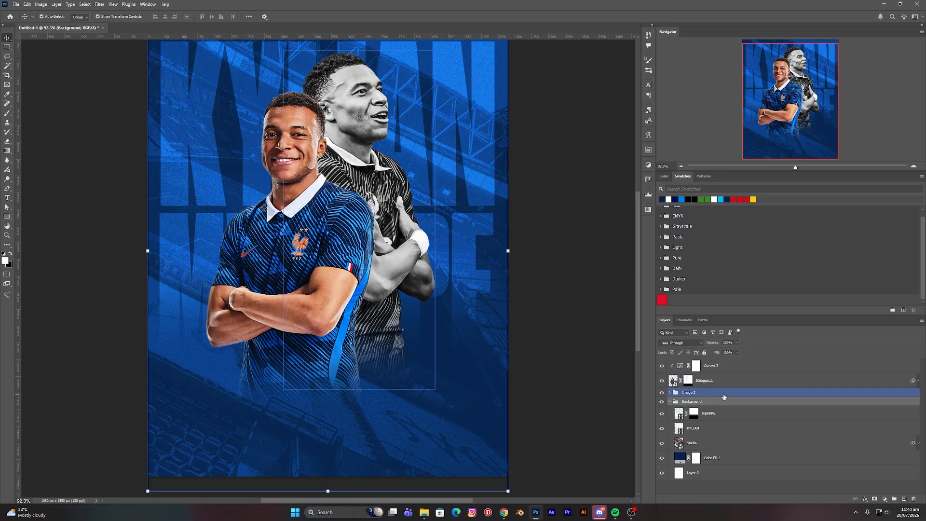
click(702, 446)
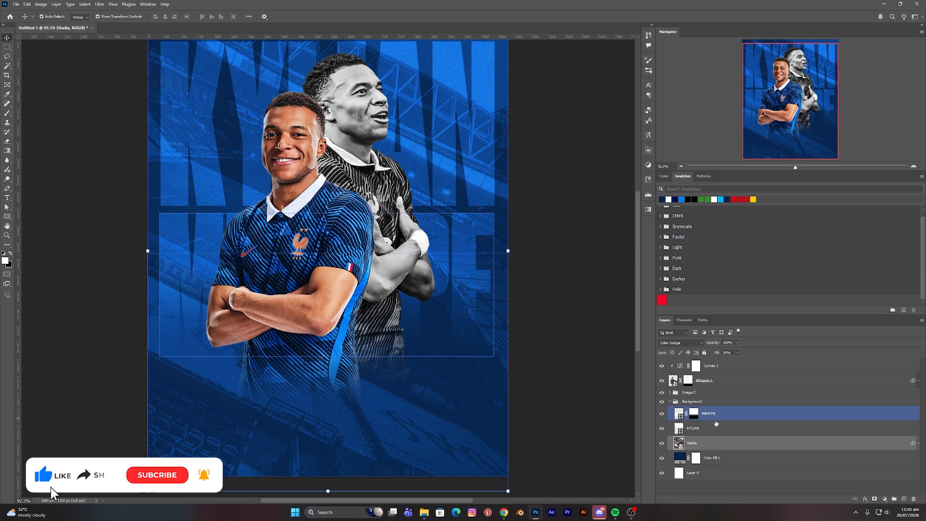
click(875, 500)
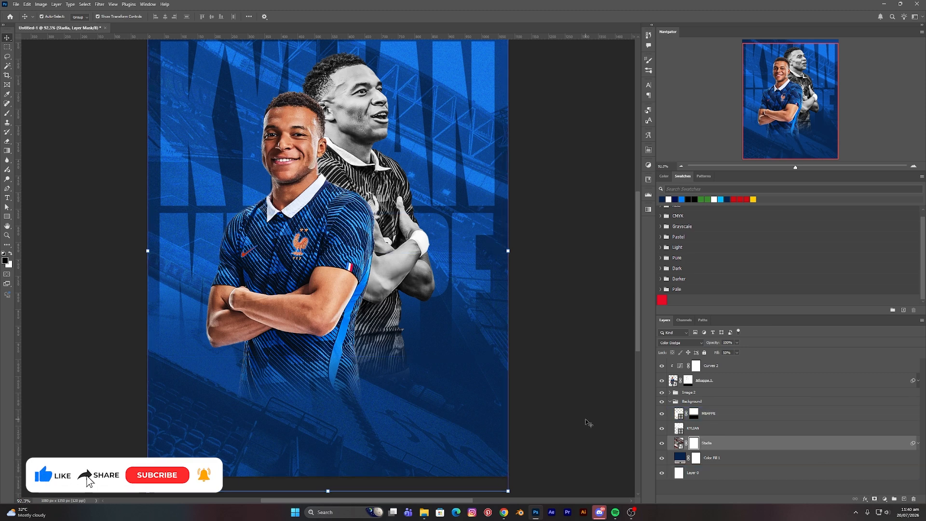
Fade out the lower part of the Stadia layer with a vertical black-to-white gradient on its mask, and deselect it
click(7, 151)
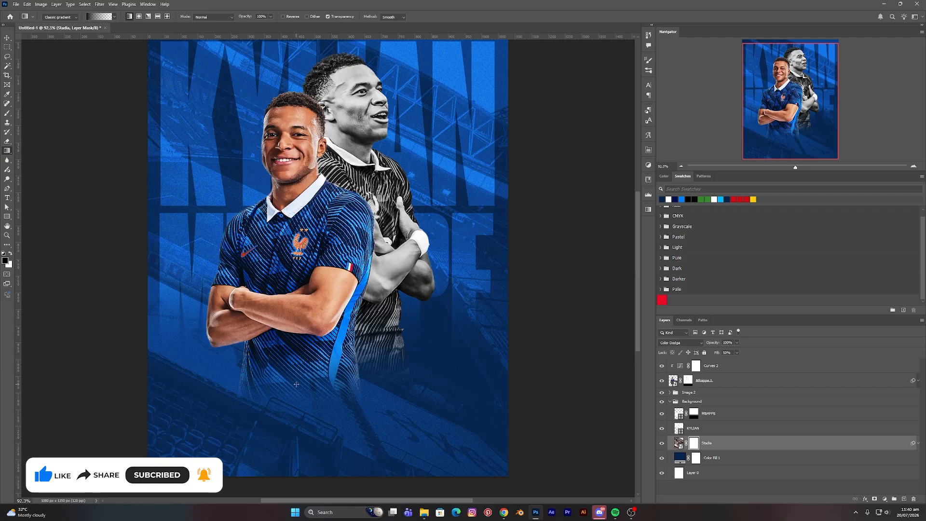
key(ctrl+minus)
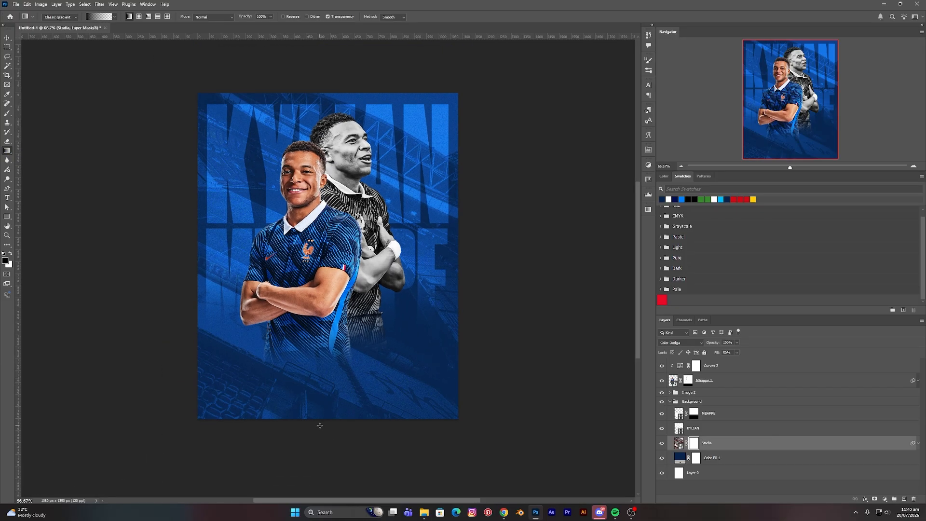
drag(321, 405, 307, 283)
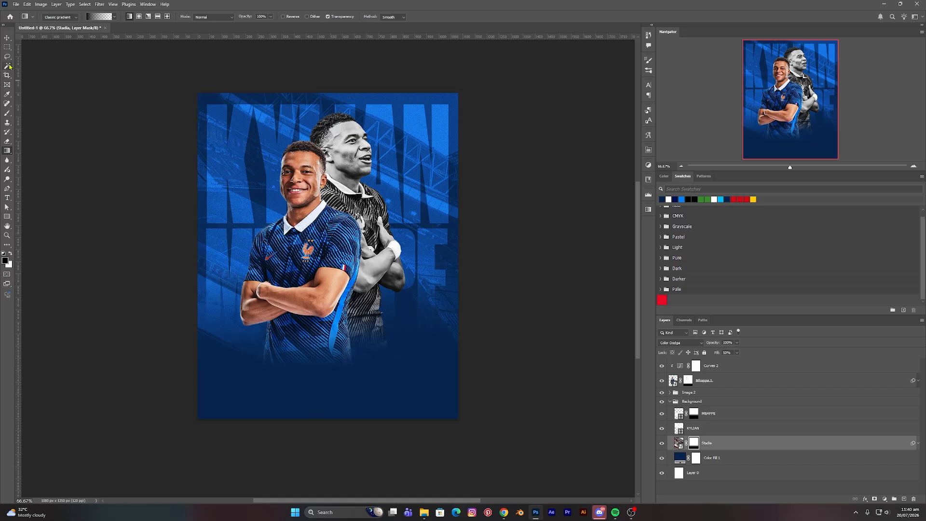
click(7, 38)
click(95, 100)
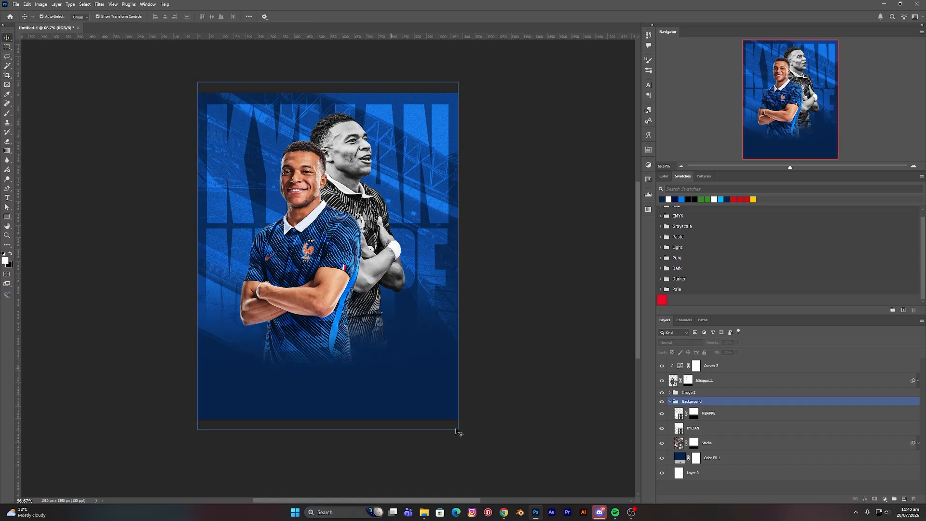
Place the fog overlay image from the Mbappe Design folder above the other layers, scaled to span the poster's lower half
click(424, 512)
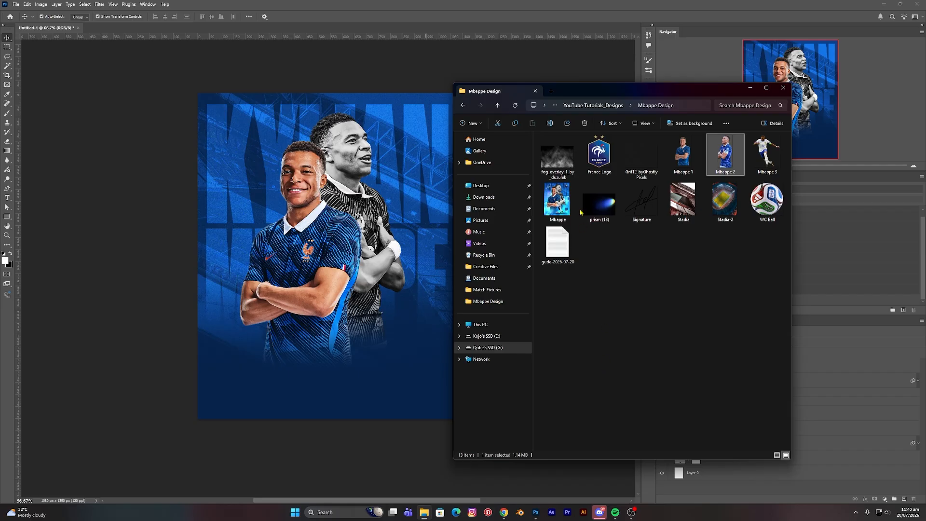
drag(555, 163, 328, 362)
drag(353, 321, 356, 381)
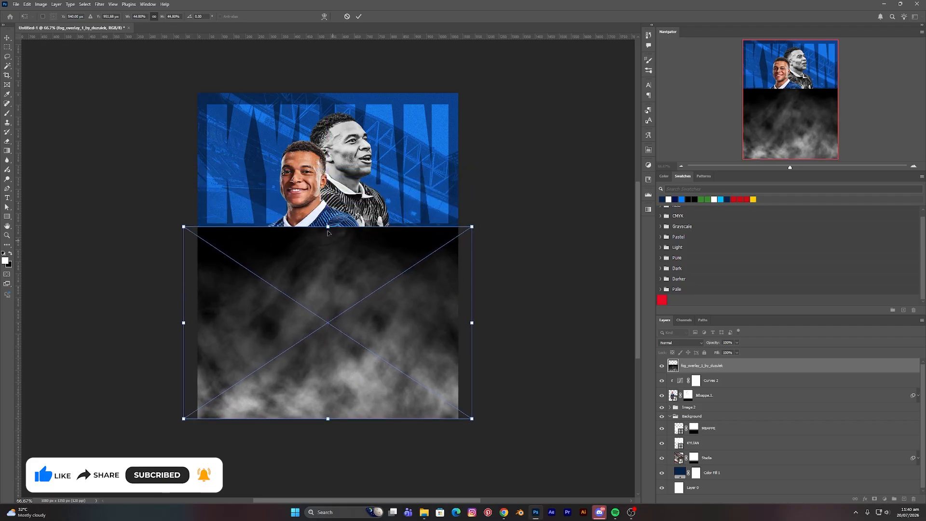
drag(328, 231, 331, 239)
drag(346, 309, 347, 316)
key(Return)
Try the Screen blend mode on the fog overlay layer and settle on Color Dodge
click(682, 343)
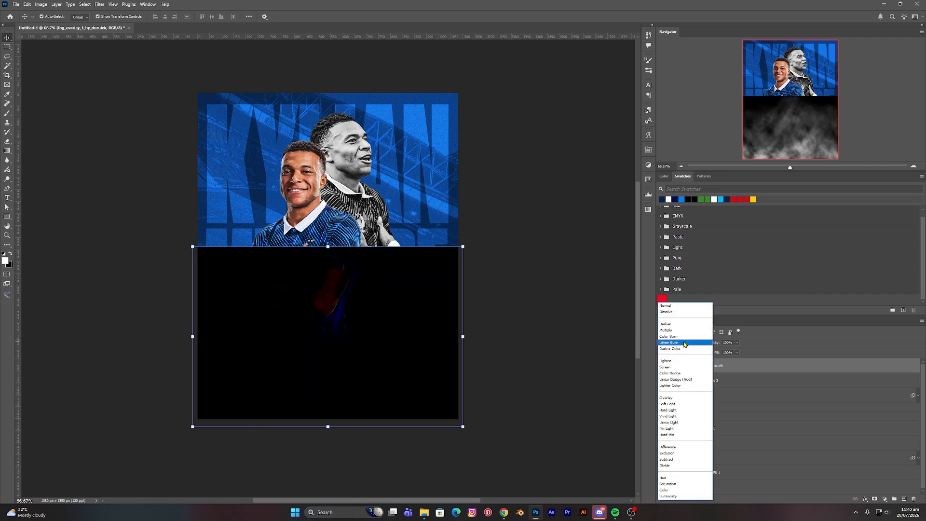
click(665, 365)
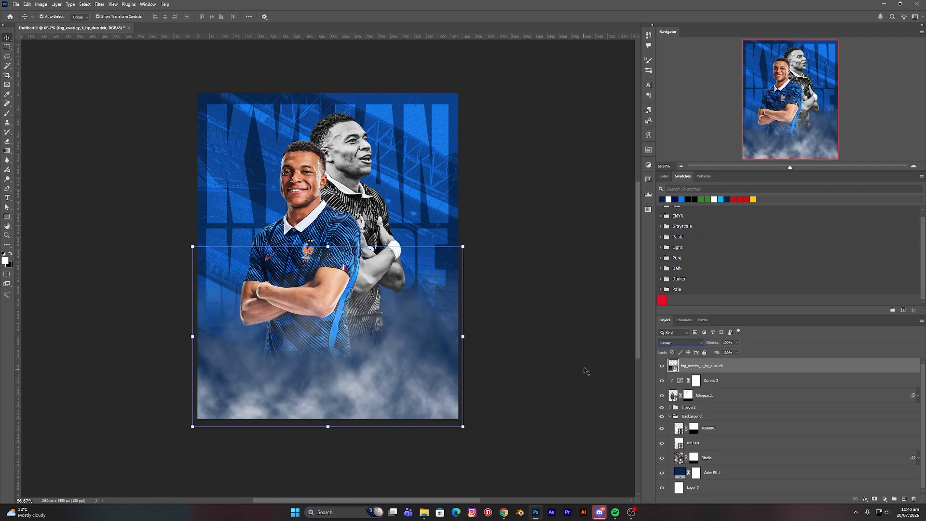
click(682, 344)
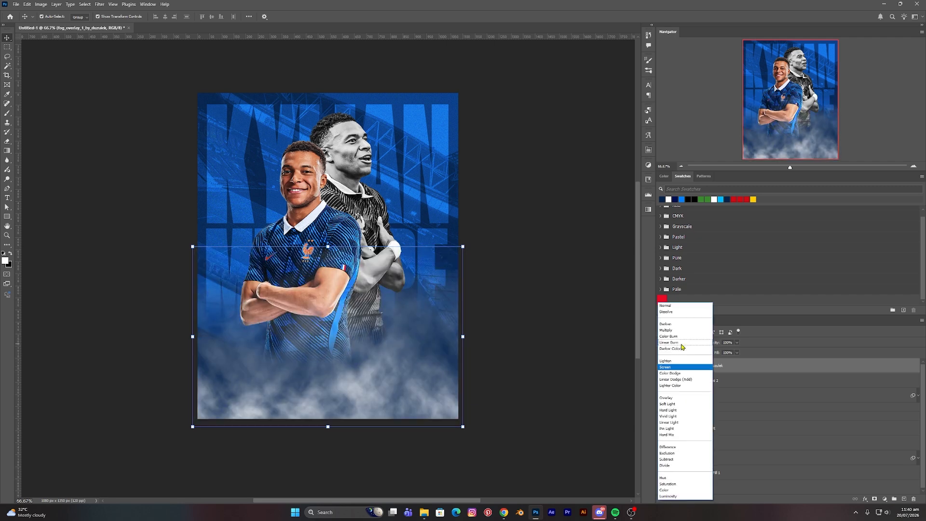
click(674, 374)
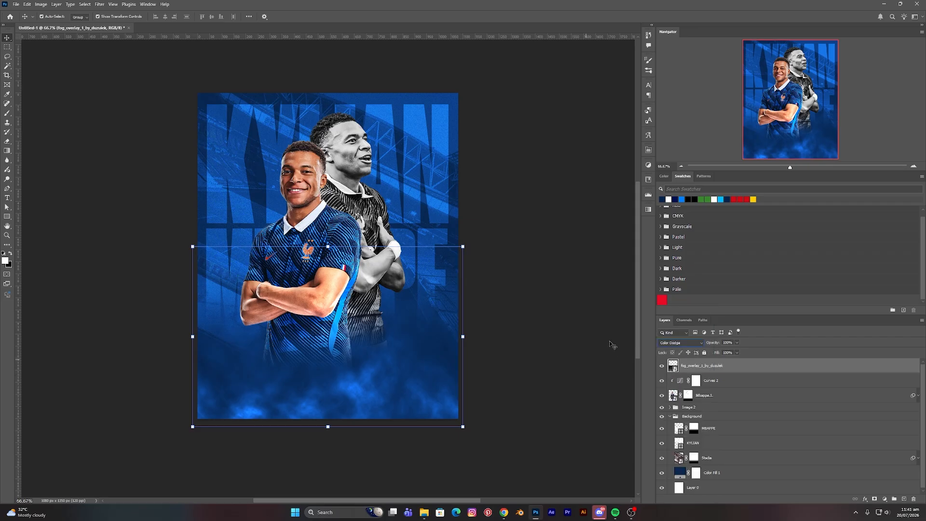
Scale the fog overlay up slightly to about 43% so it extends past the poster's lower edges, and deselect it
key(ctrl+t)
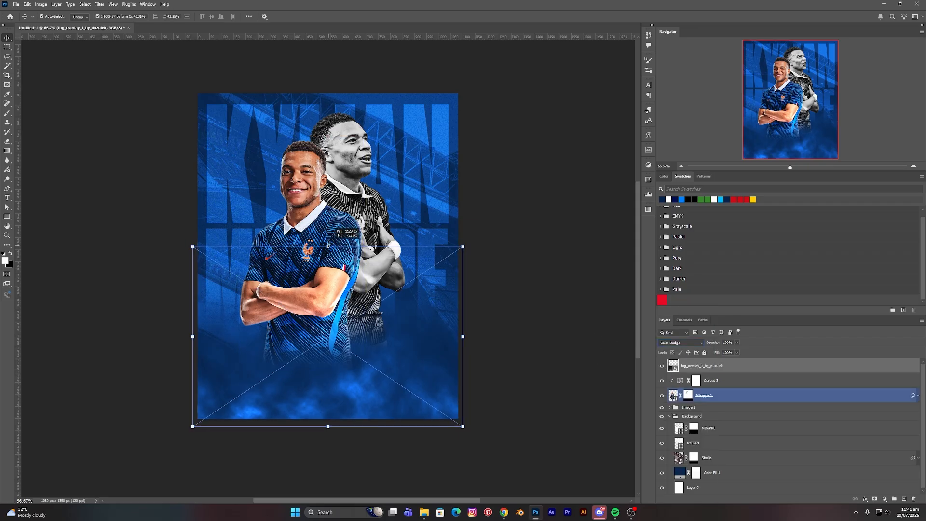
drag(356, 372, 357, 367)
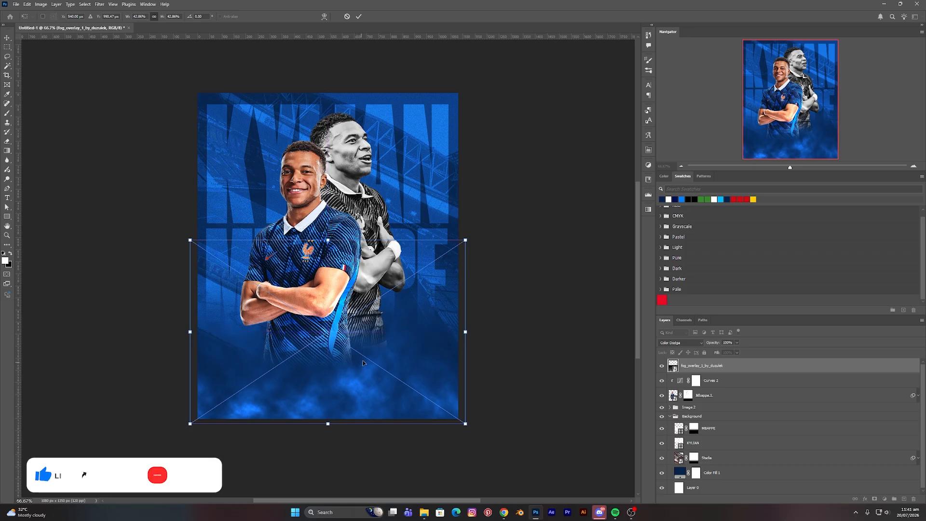
click(506, 368)
click(506, 363)
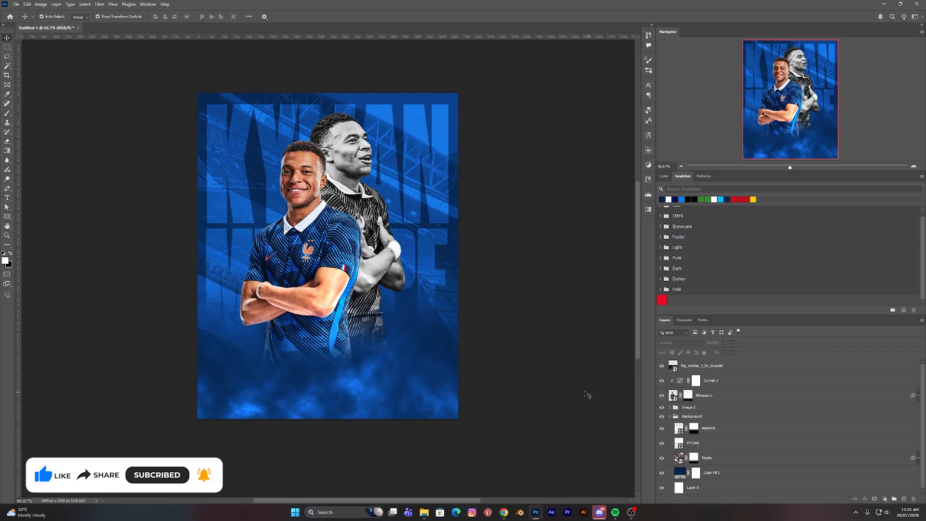
Add a new empty layer directly above the Stadia layer in the Background group
click(726, 458)
click(727, 444)
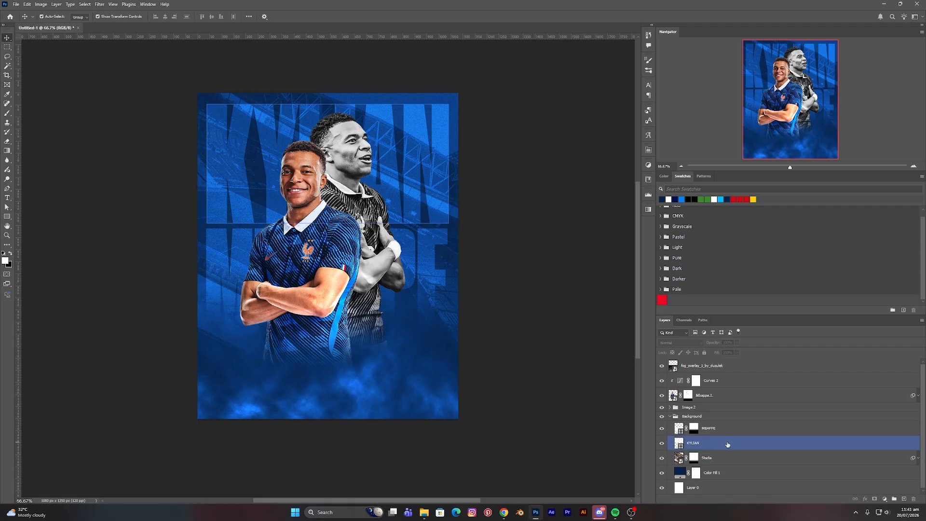
click(720, 429)
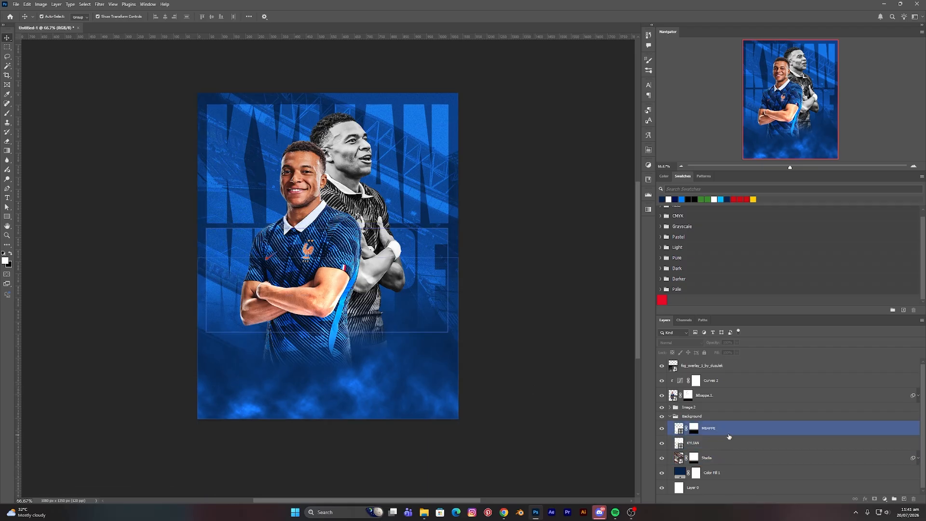
click(676, 446)
click(723, 429)
click(719, 444)
click(714, 459)
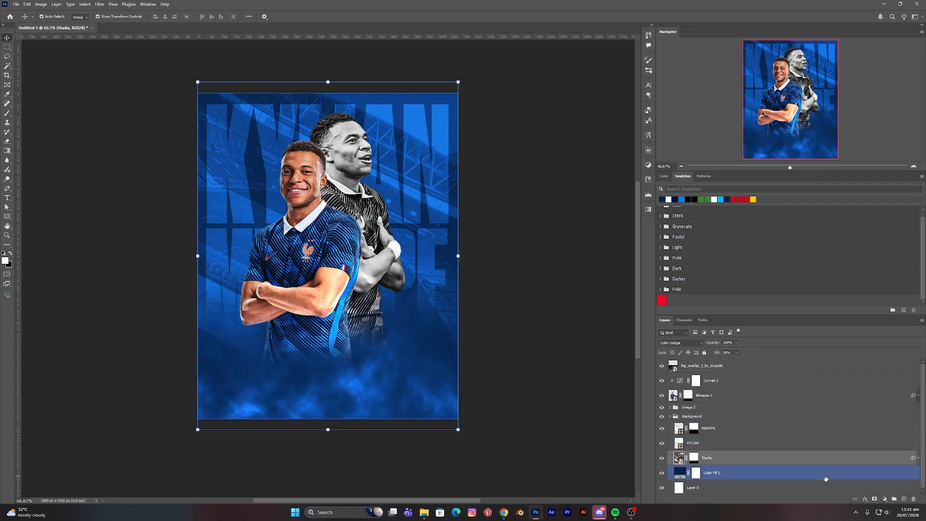
click(905, 500)
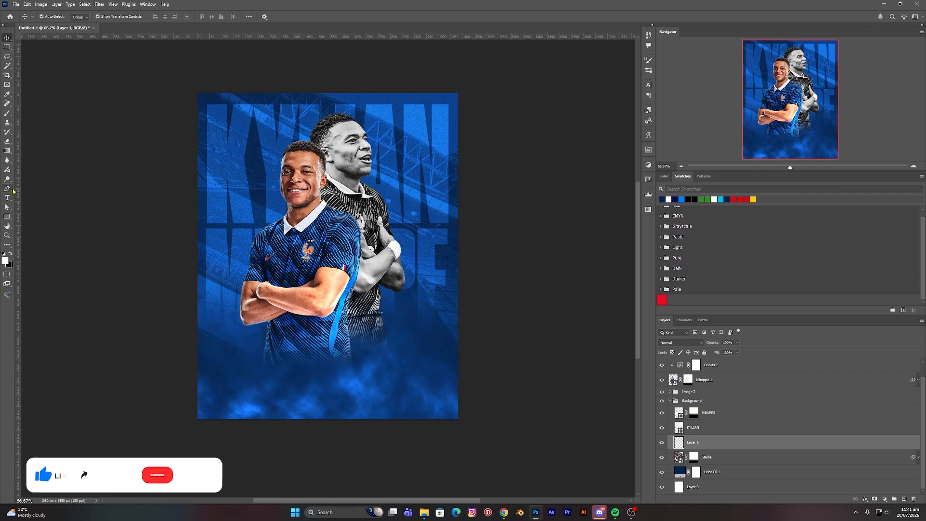
Set up a Brush about two-thirds of the poster's width in diameter, with flow at 100%
click(7, 113)
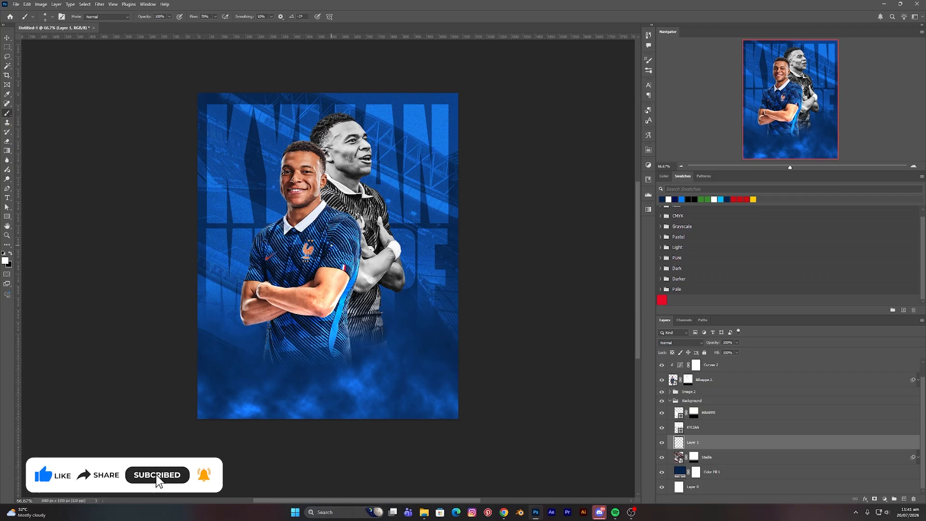
key(bracketright)
key(bracketright)
key(bracketright)
key(bracketright)
key(bracketright)
key(bracketright)
key(bracketright)
key(bracketright)
key(bracketright)
key(bracketright)
key(bracketright)
key(bracketright)
key(bracketright)
key(bracketright)
key(bracketright)
key(bracketright)
key(bracketright)
key(bracketright)
key(bracketright)
key(bracketright)
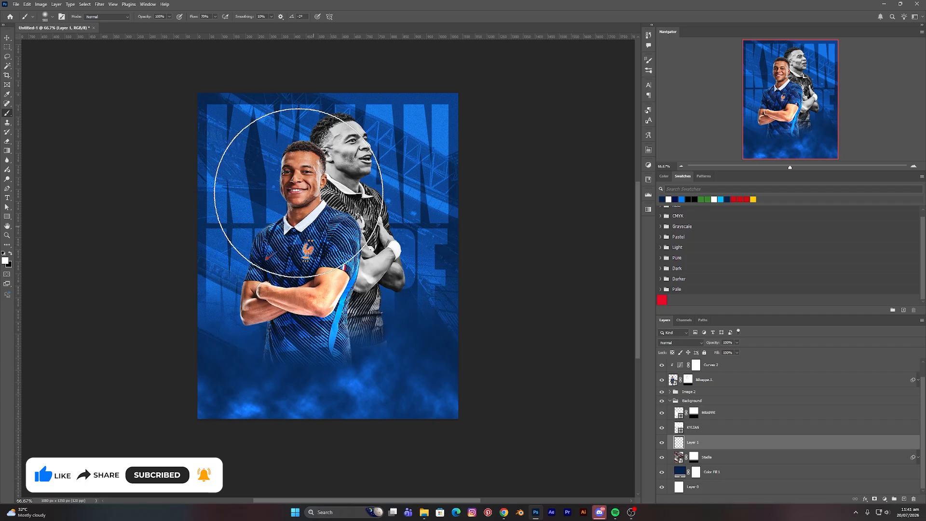
click(216, 17)
drag(215, 24, 229, 24)
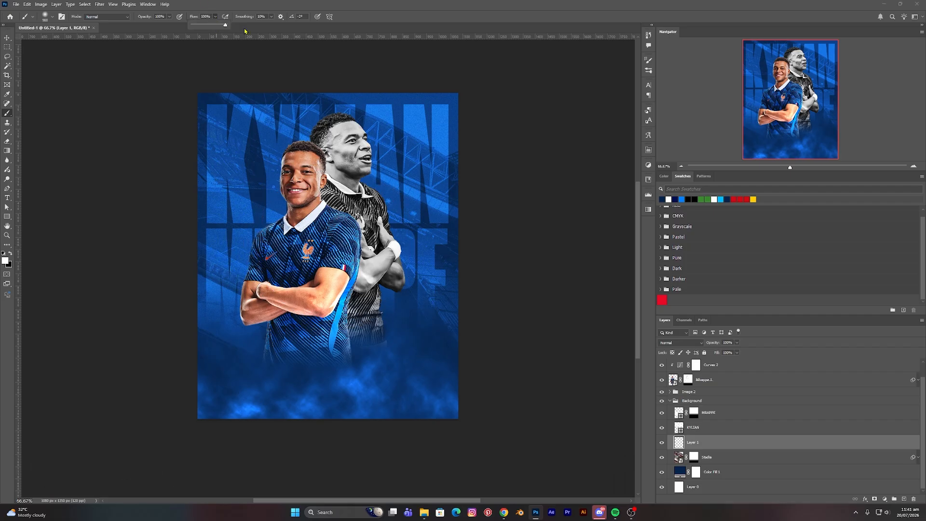
Set the foreground colour to light blue #26a9fd for the Brush tool
click(10, 255)
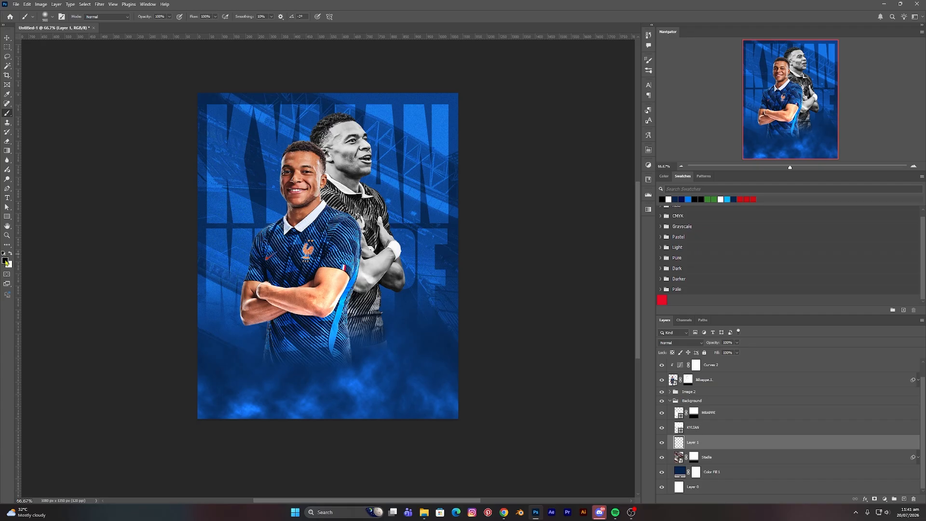
click(6, 261)
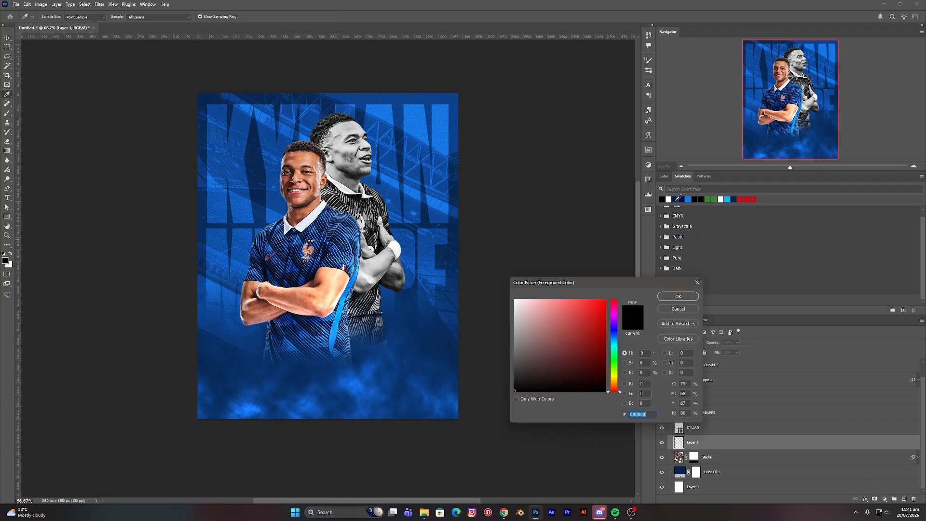
text(07244c4090fd)
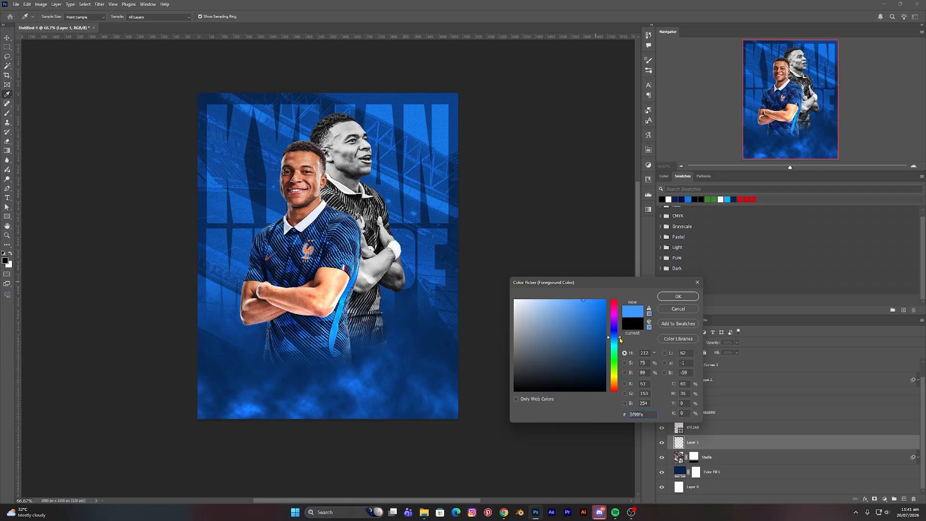
click(425, 394)
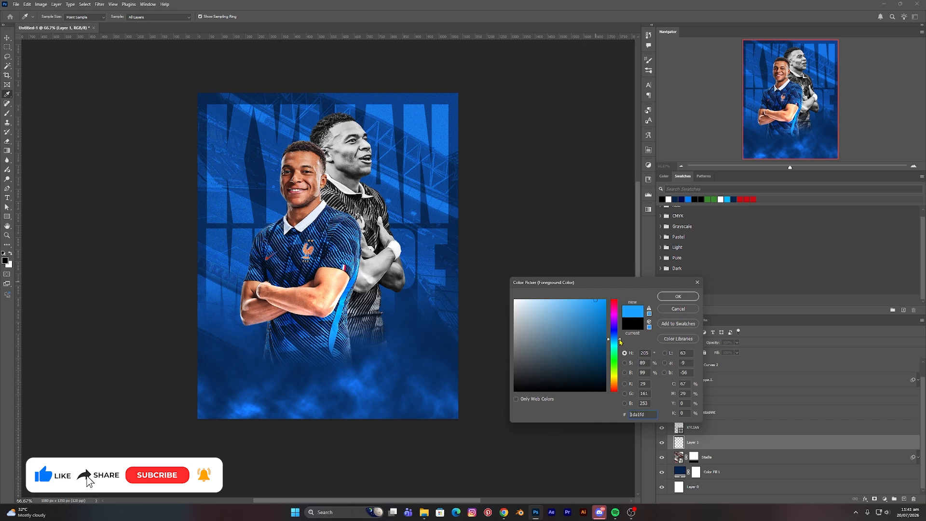
drag(621, 342, 620, 342)
drag(606, 309, 600, 300)
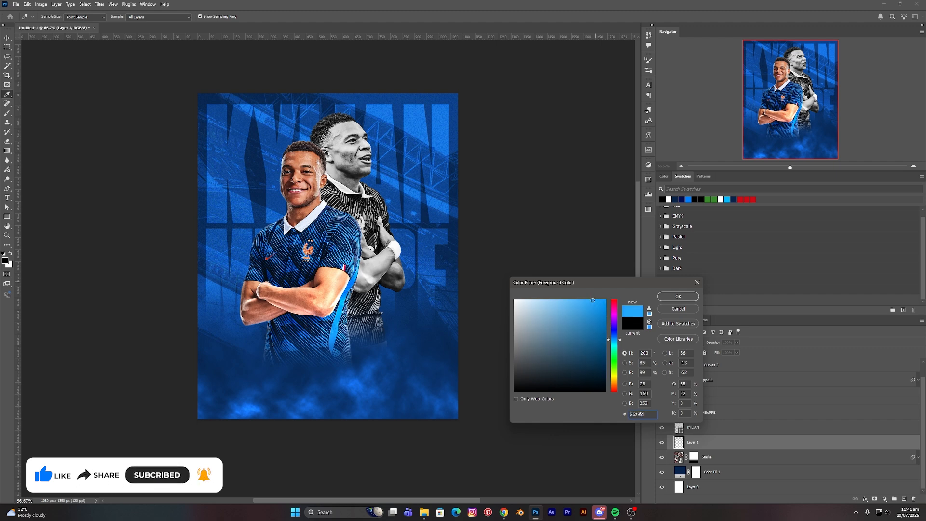
click(677, 296)
key(b)
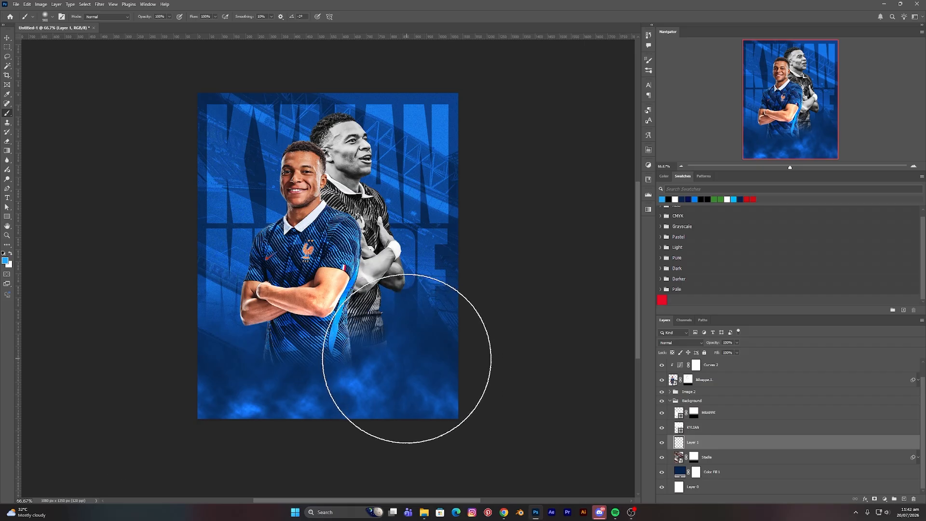
Paint a soft light-blue glow across both lower sides of the poster on the new layer
drag(407, 361, 407, 347)
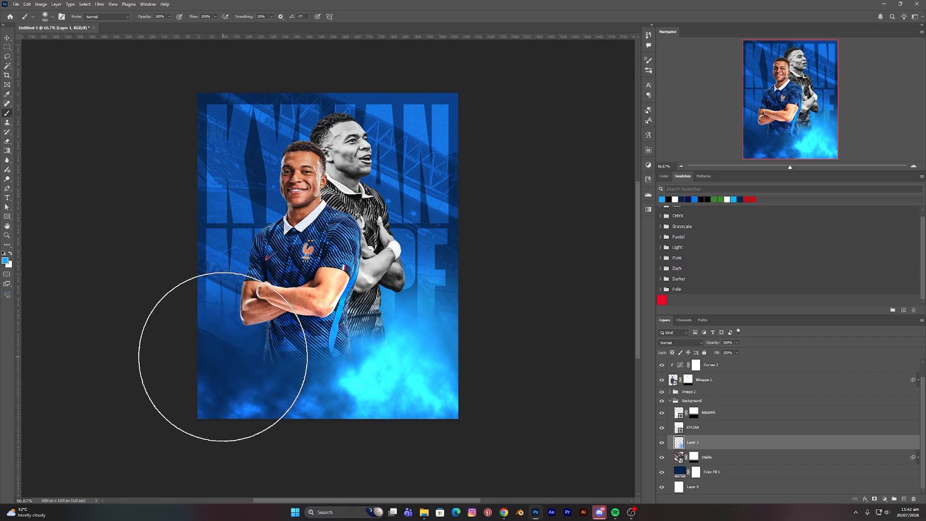
click(220, 354)
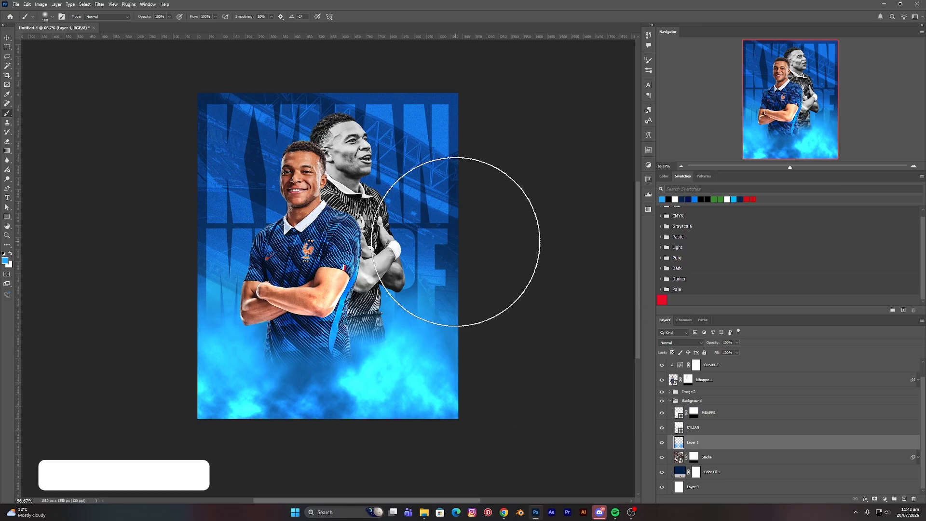
click(7, 38)
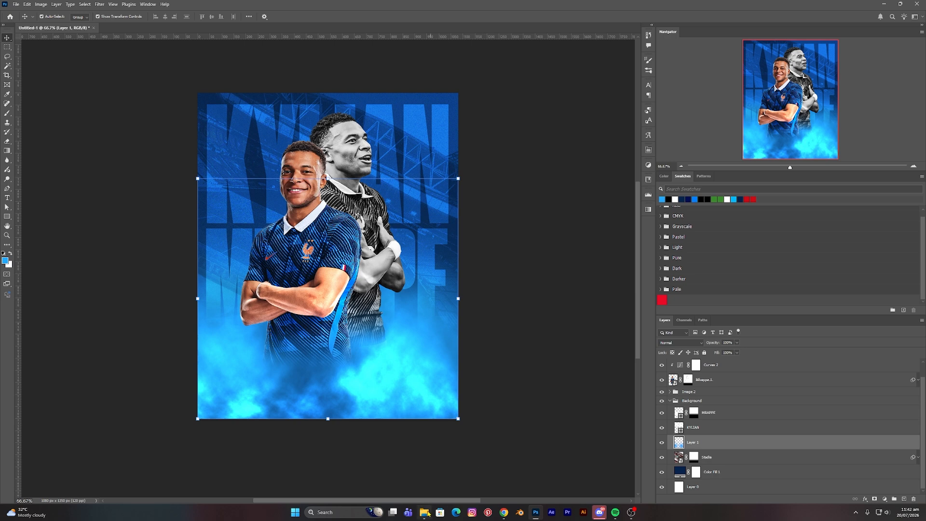
Place the Stadia-2 image from the Mbappe Design folder above the painted glow layer
click(424, 477)
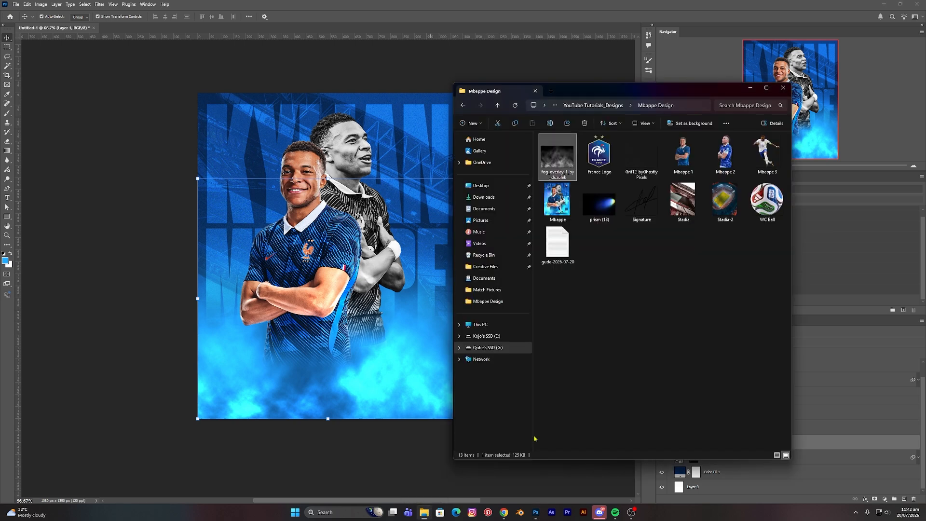
click(723, 201)
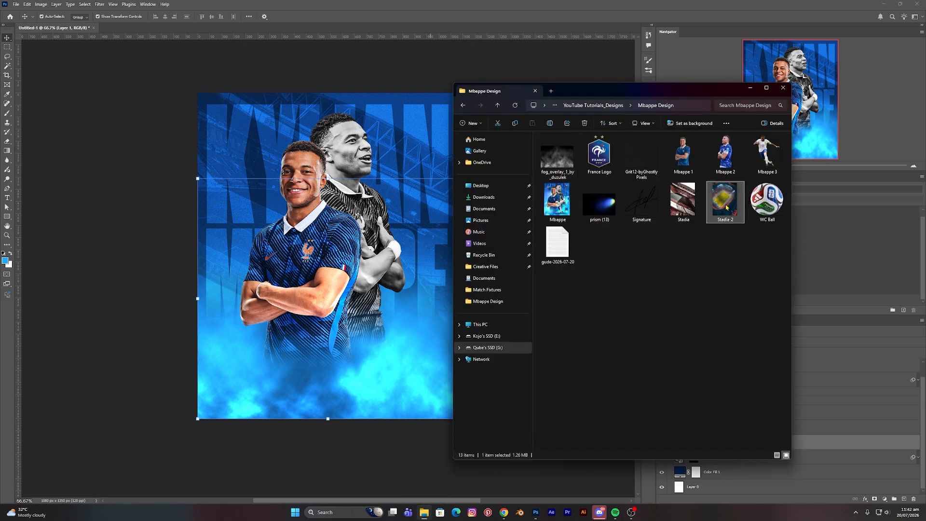
drag(727, 207, 364, 350)
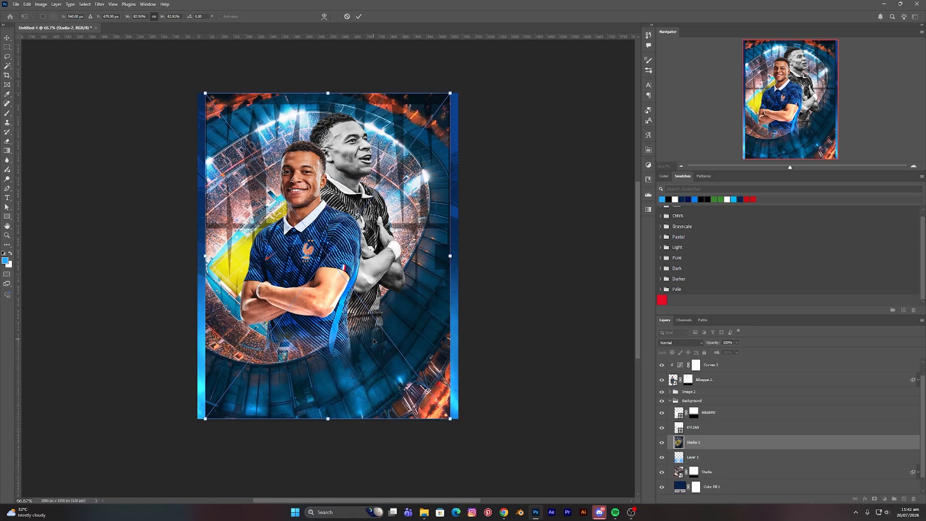
key(Return)
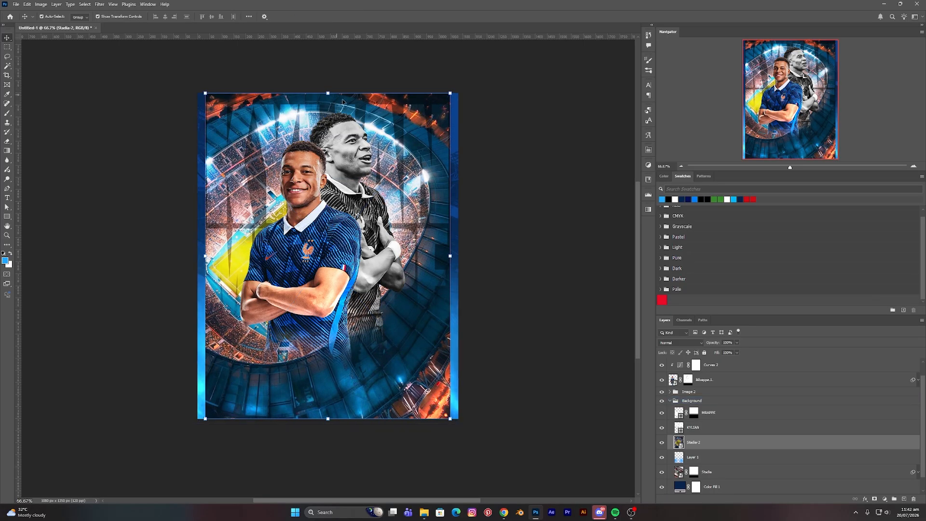
Scale the Stadia-2 image down to about half the poster's height and position it at the lower right behind the players
drag(330, 93, 328, 224)
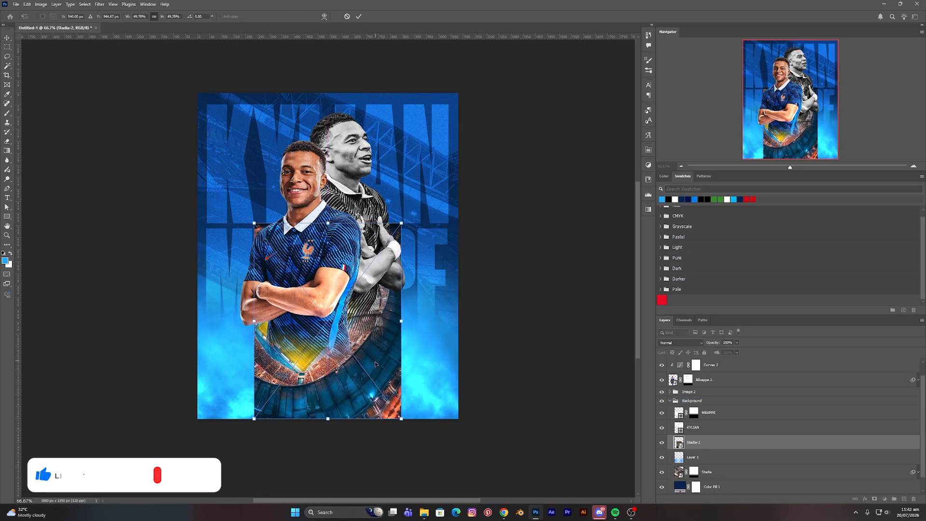
drag(355, 366, 432, 346)
mouse_move(405, 224)
mouse_down()
mouse_move(404, 248)
mouse_move(406, 237)
mouse_up()
drag(431, 313, 428, 309)
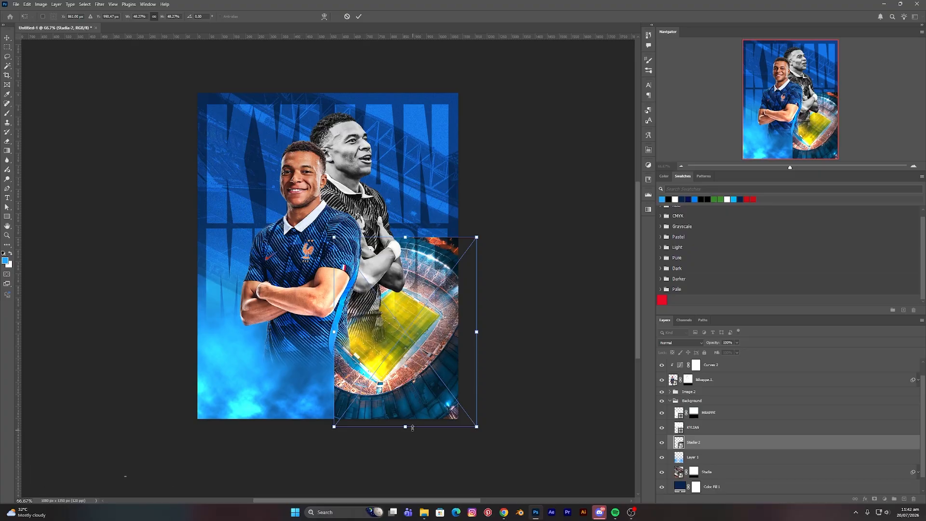
drag(405, 426, 419, 378)
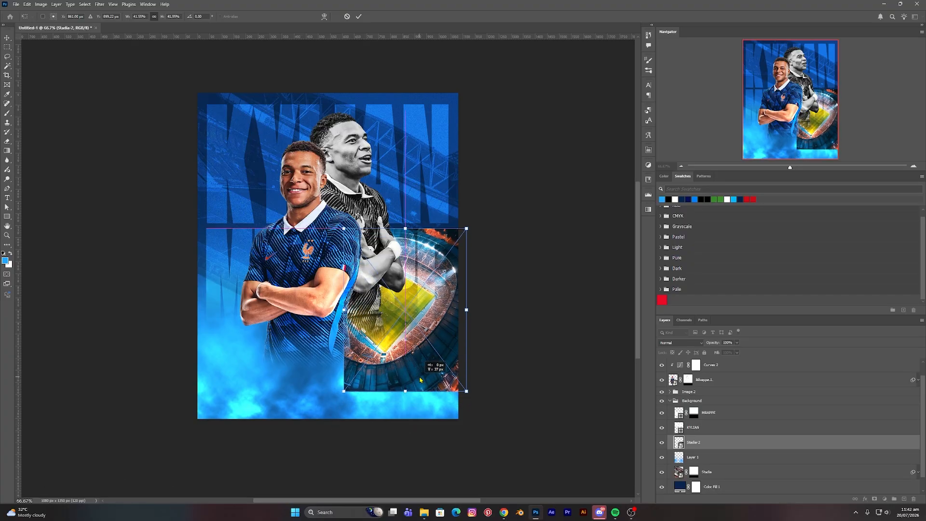
key(Return)
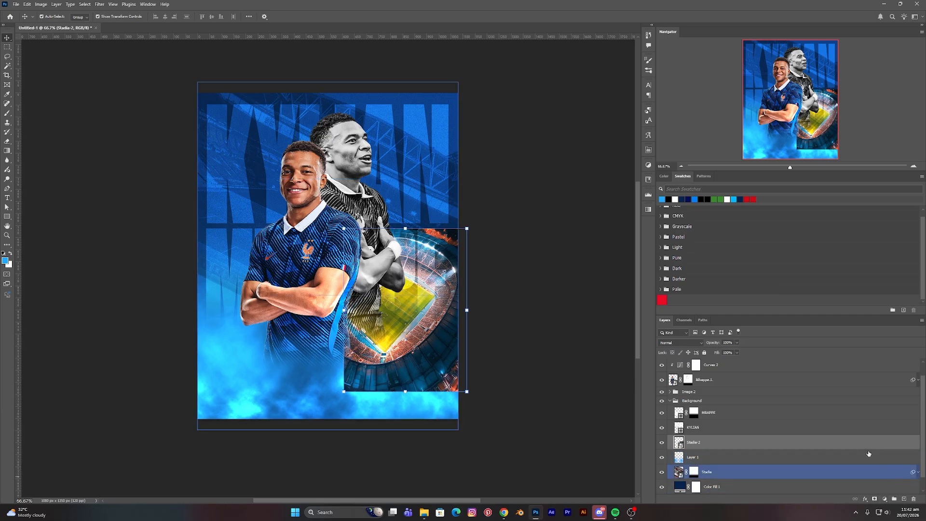
Add a layer mask to Stadia-2 and fade out its upper and left edges with black-to-transparent linear gradients
click(875, 500)
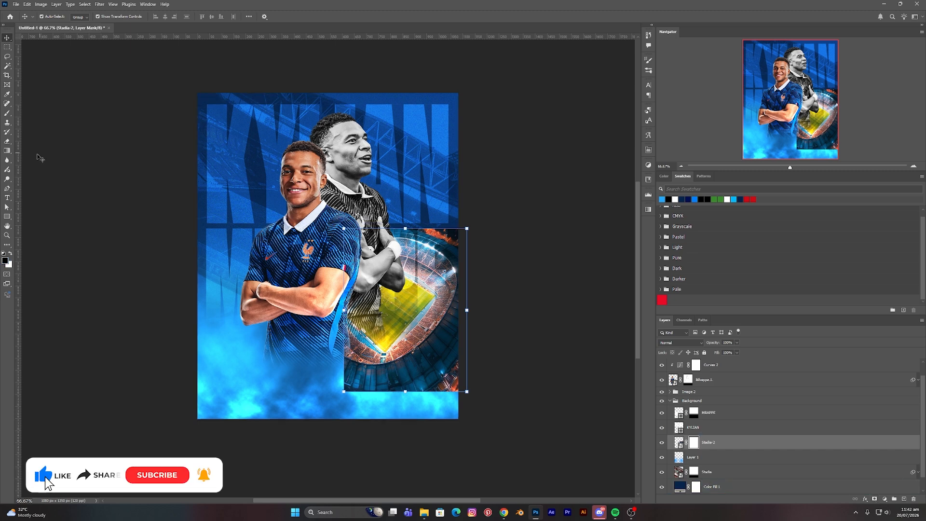
key(g)
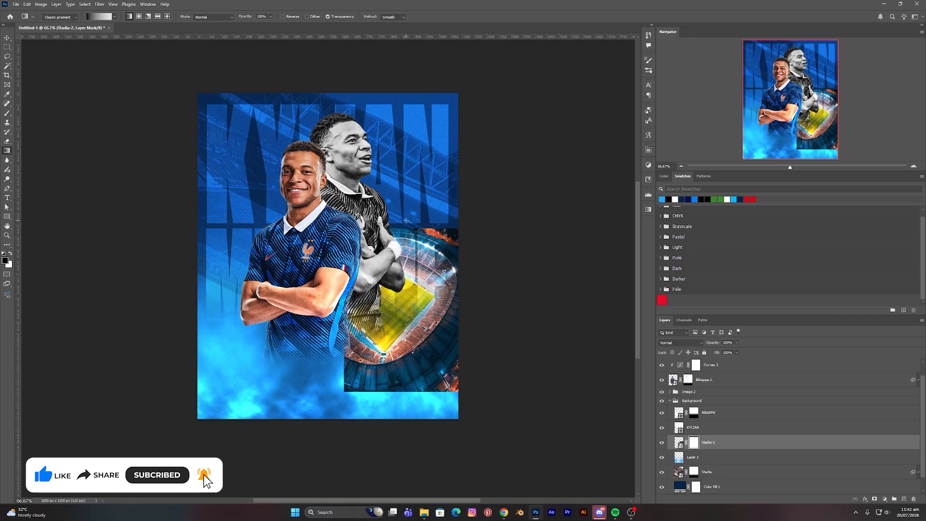
drag(406, 220, 407, 245)
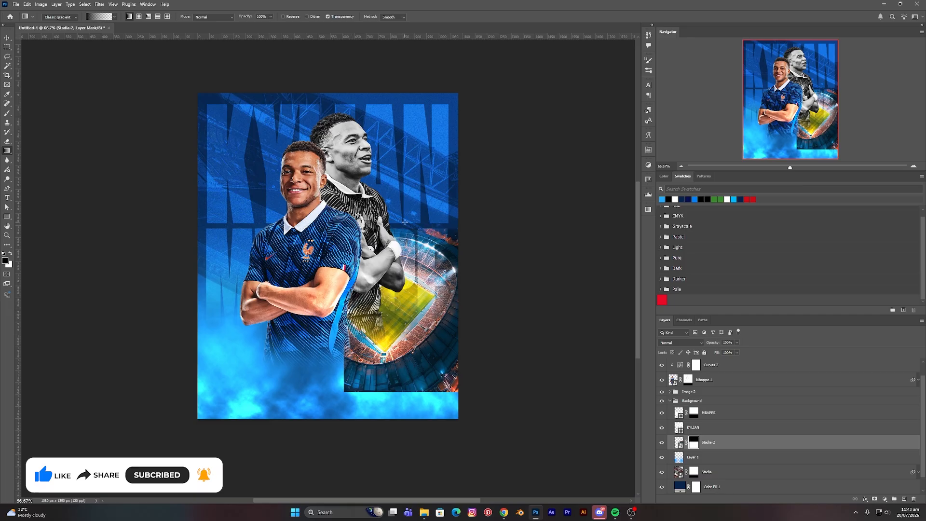
drag(411, 219, 382, 280)
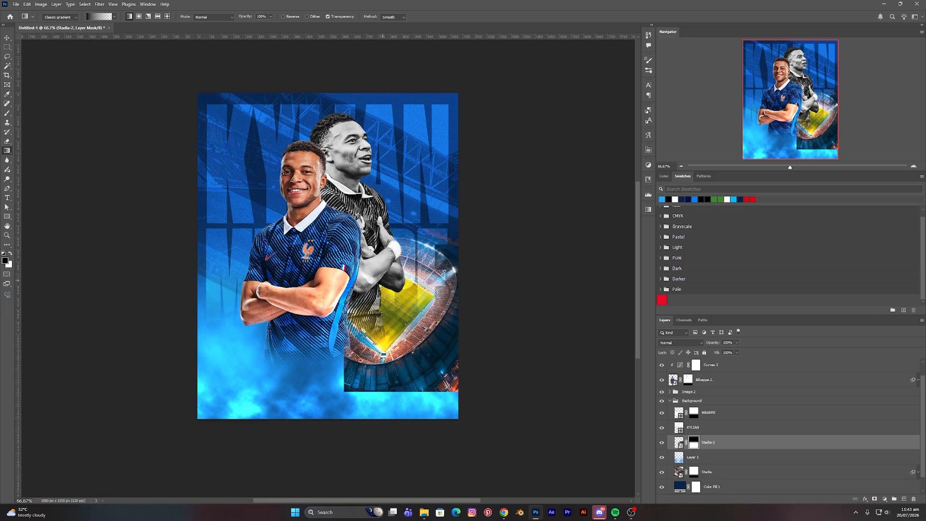
drag(338, 326, 386, 325)
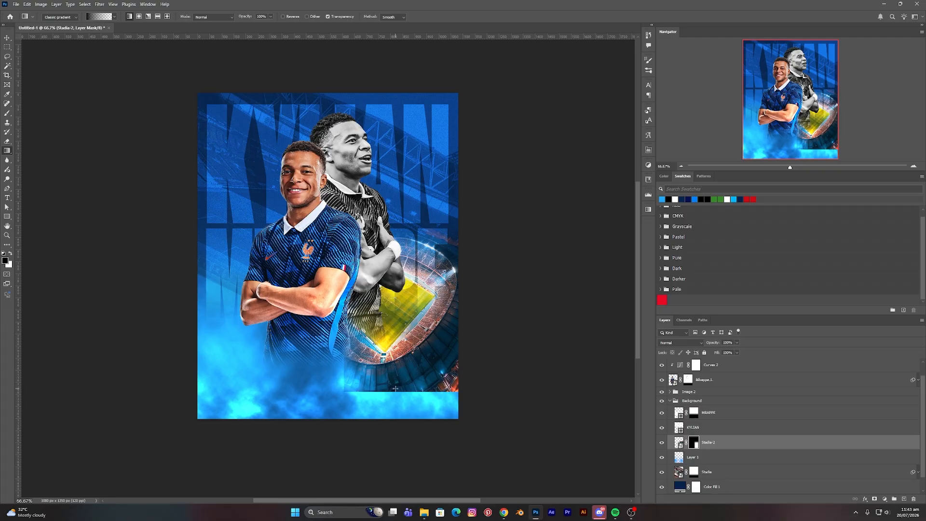
Fade the bottom and right edges of the Stadia-2 stadium image with black gradients on its layer mask
mouse_move(395, 389)
mouse_down()
mouse_move(409, 382)
mouse_move(405, 398)
mouse_up()
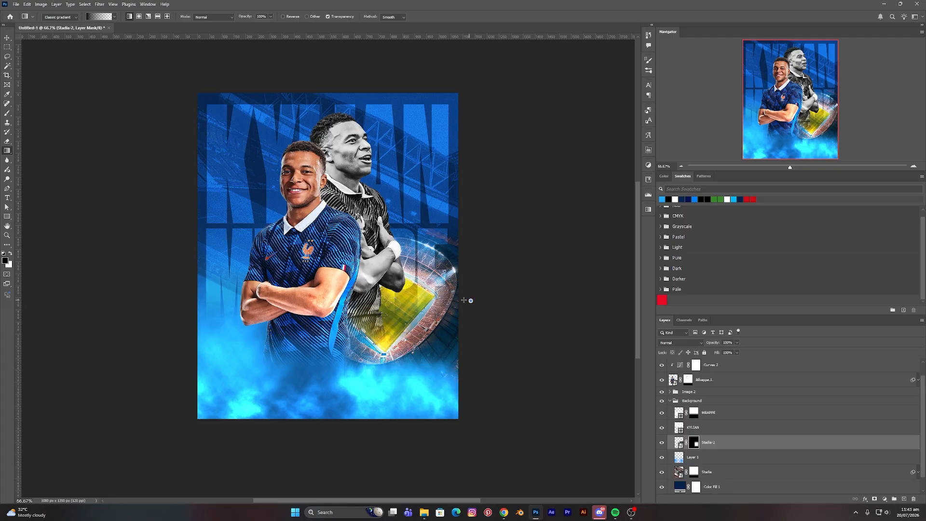
drag(464, 300, 410, 296)
Blend the Stadia-2 stadium image into the blue background with Luminosity mode and 70% fill
click(681, 443)
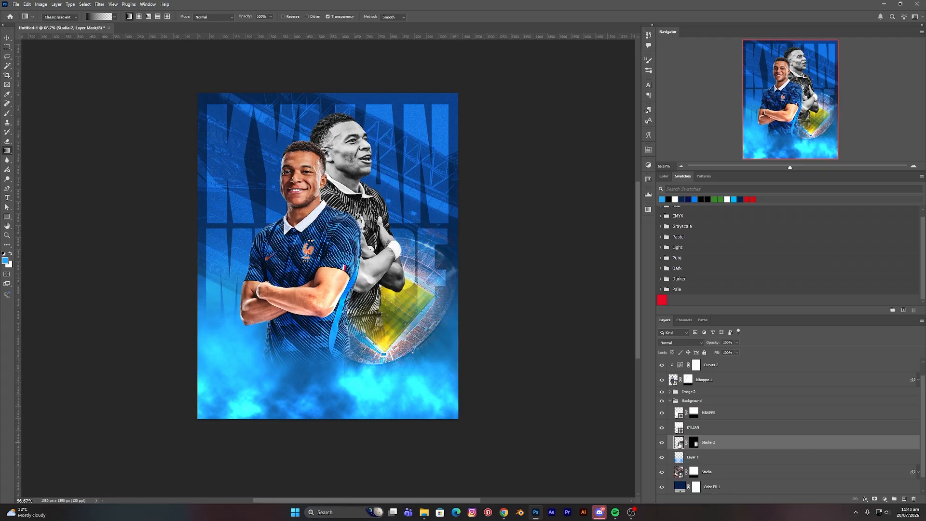
click(685, 343)
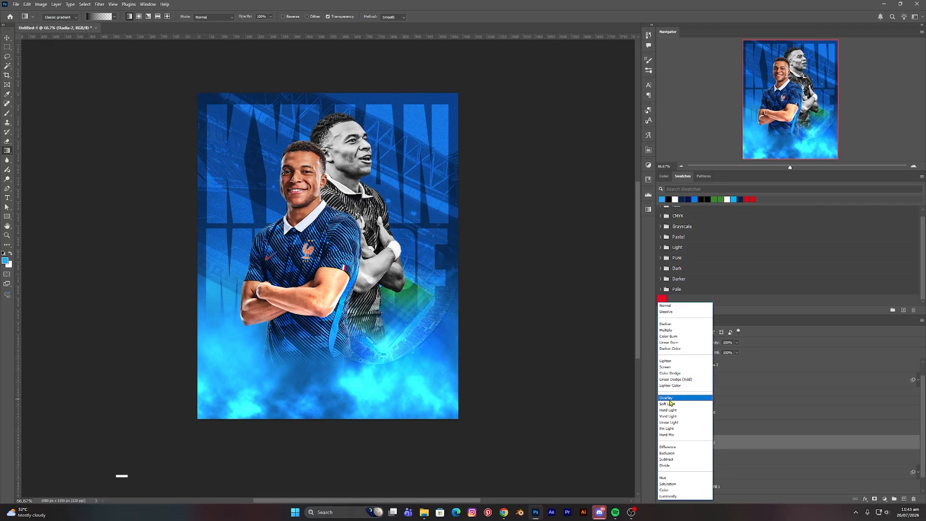
click(679, 497)
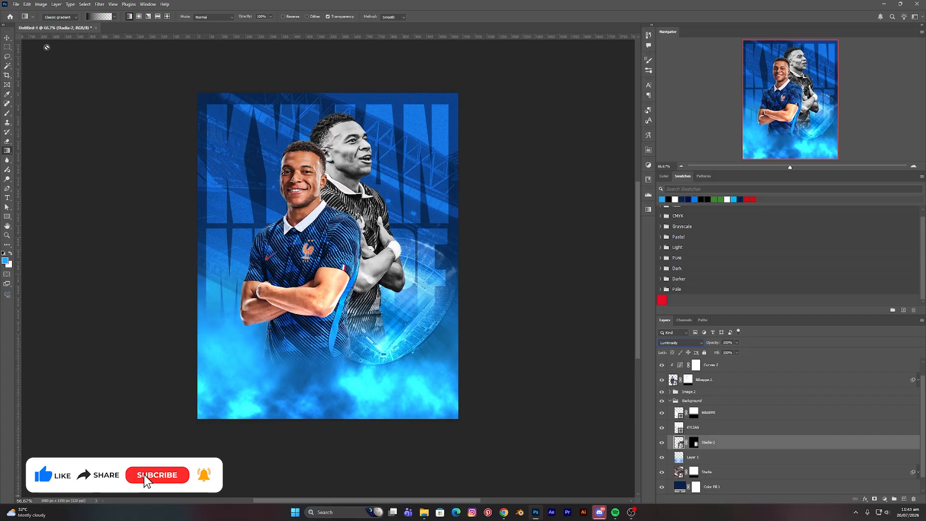
click(8, 38)
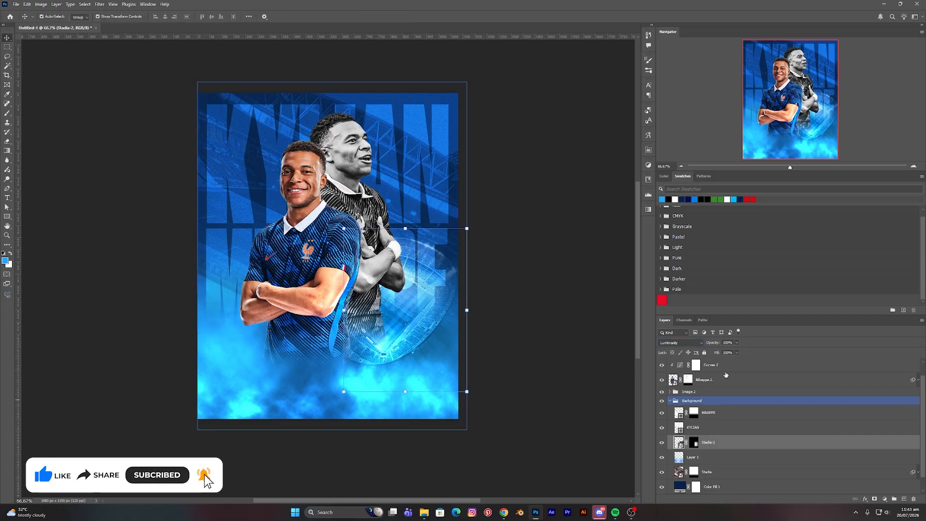
click(738, 352)
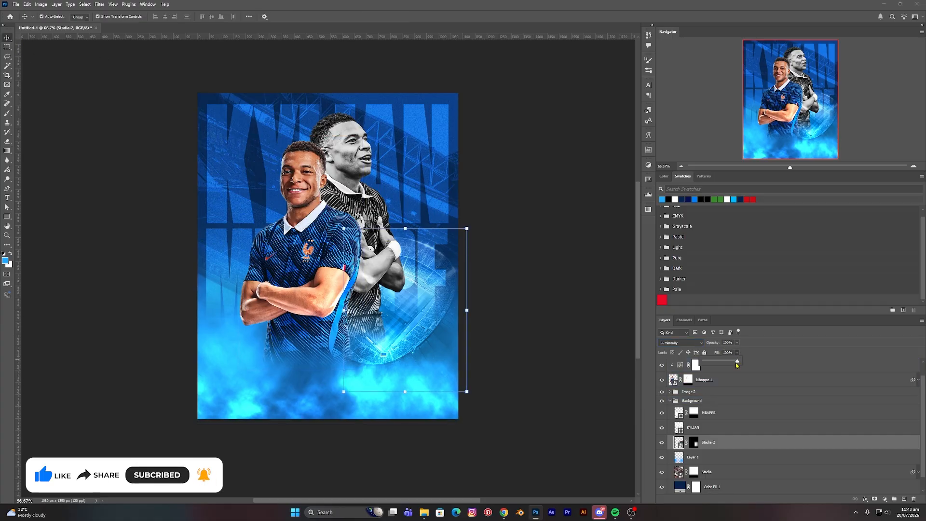
drag(735, 365, 732, 364)
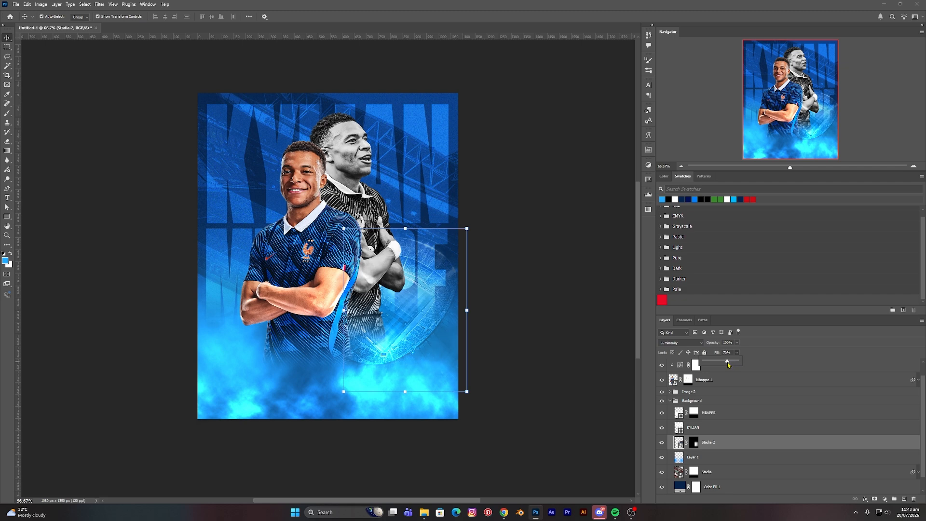
key(Return)
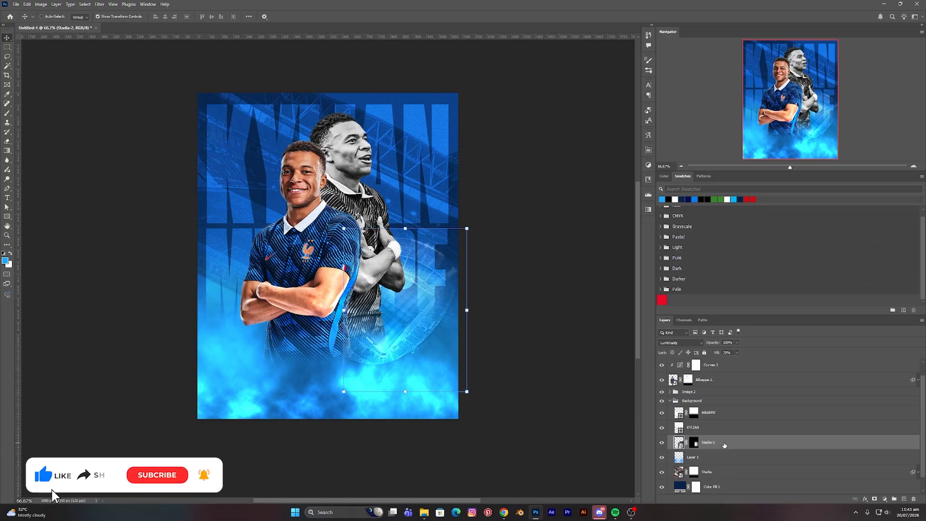
Duplicate the Stadia-2 layer and place the copy at the poster's lower left, enlarged to about 118%
key(ctrl+j)
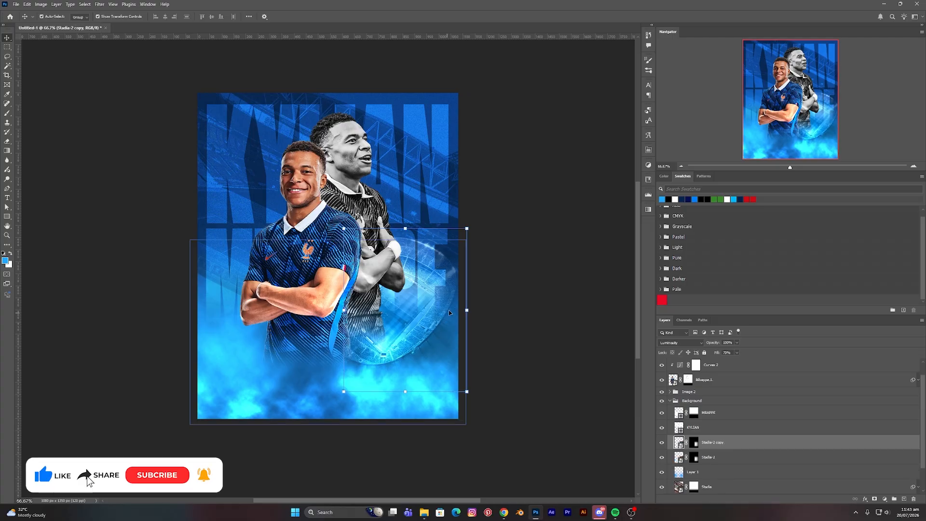
key(ctrl+t)
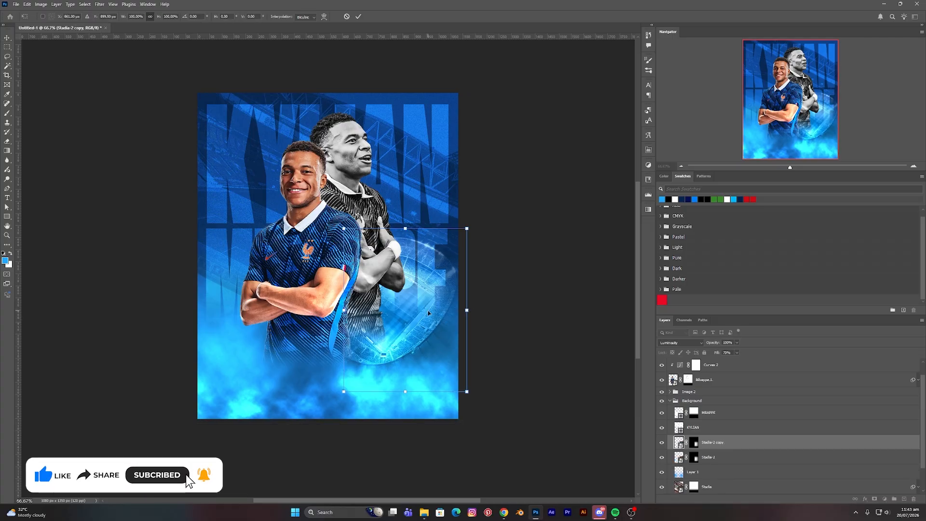
drag(429, 312, 263, 358)
drag(177, 437, 165, 454)
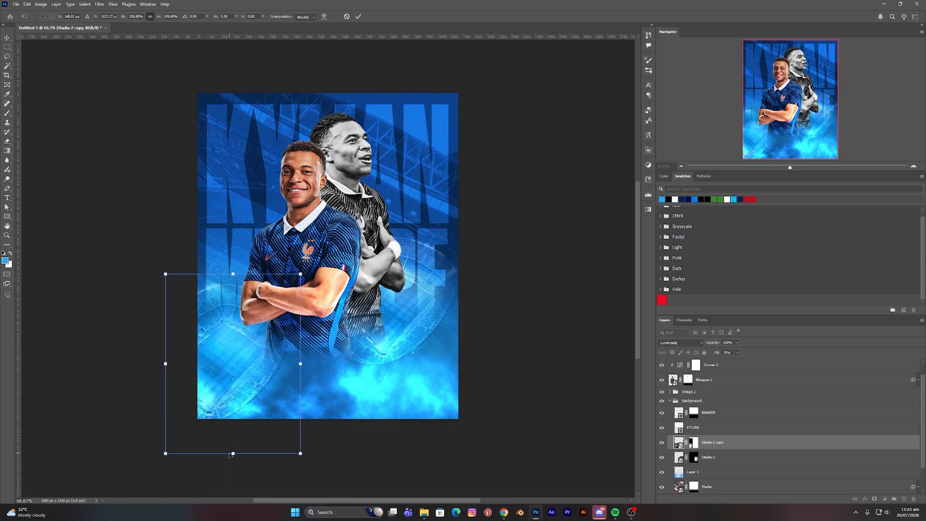
drag(231, 455, 233, 465)
drag(250, 380, 256, 386)
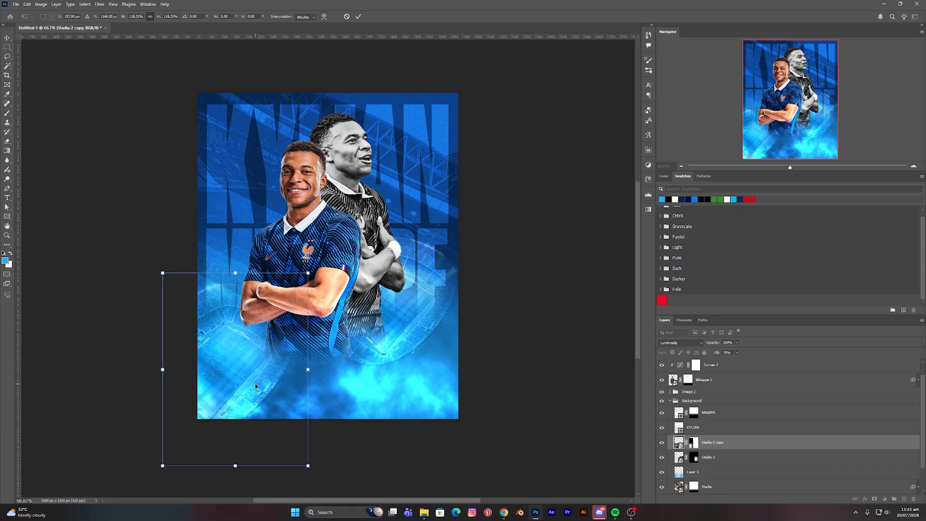
key(Return)
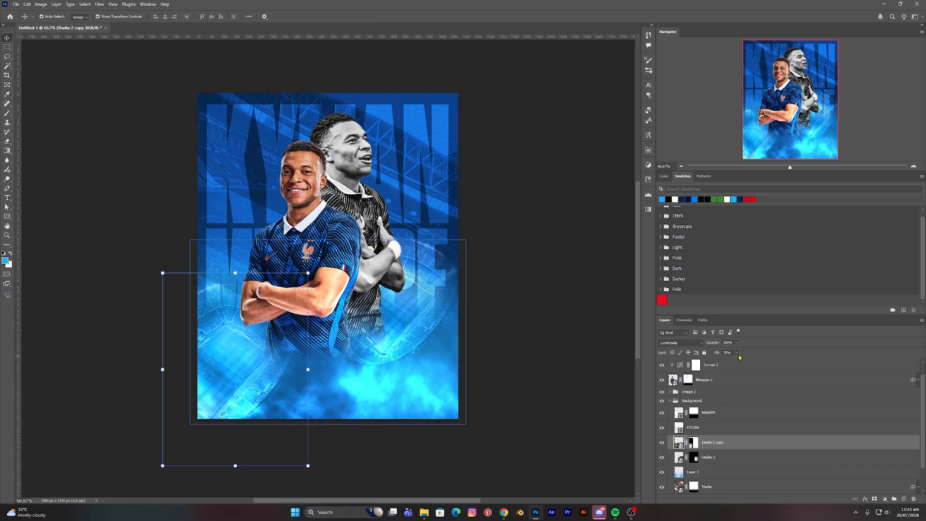
Reduce the fill of the stadium copy at the poster's lower left to 50%
click(737, 352)
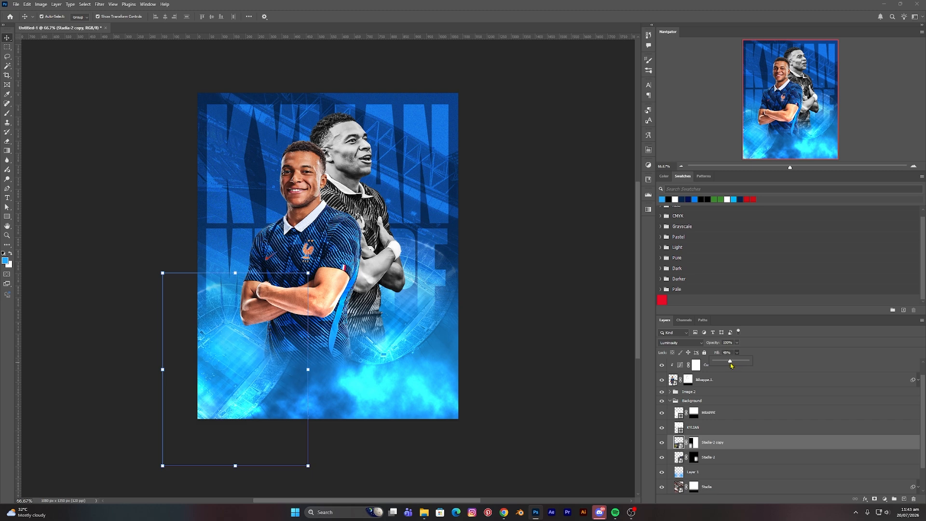
drag(731, 366, 732, 366)
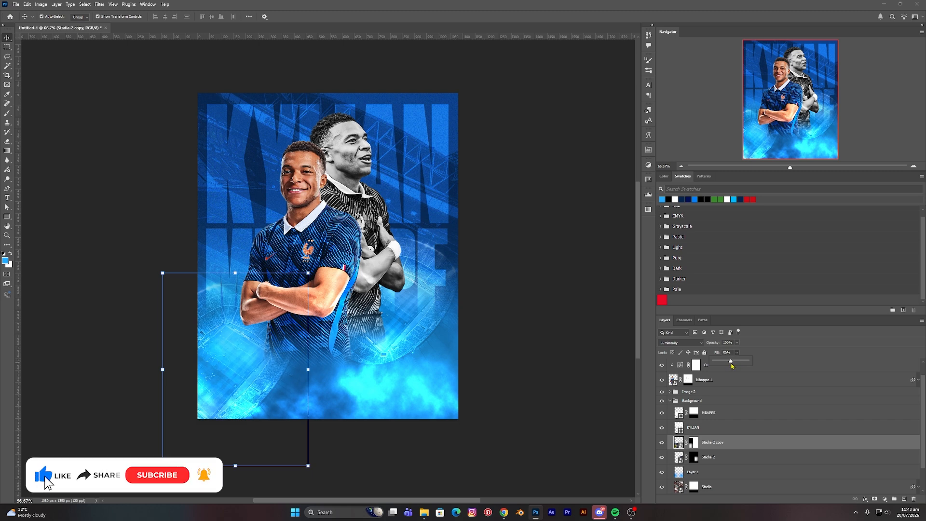
click(565, 360)
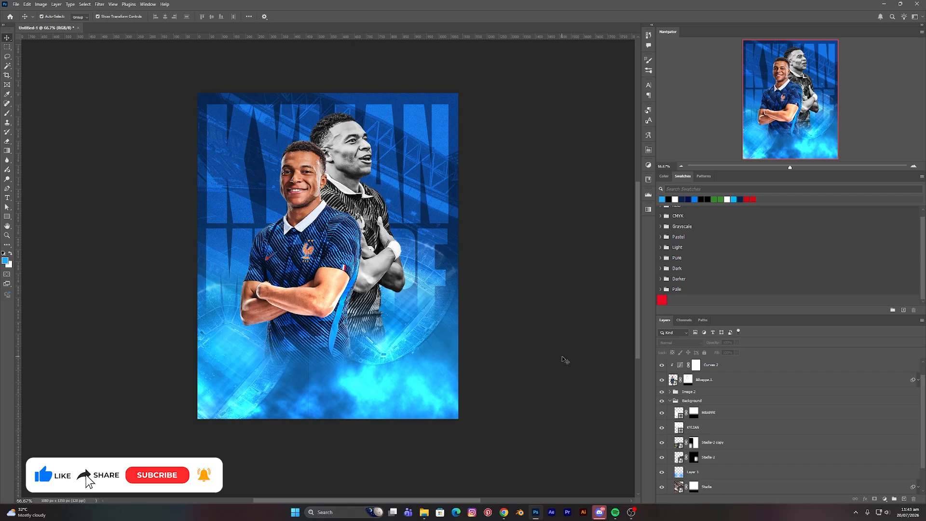
Reduce the fill of the original Stadia-2 layer to 50%
click(732, 457)
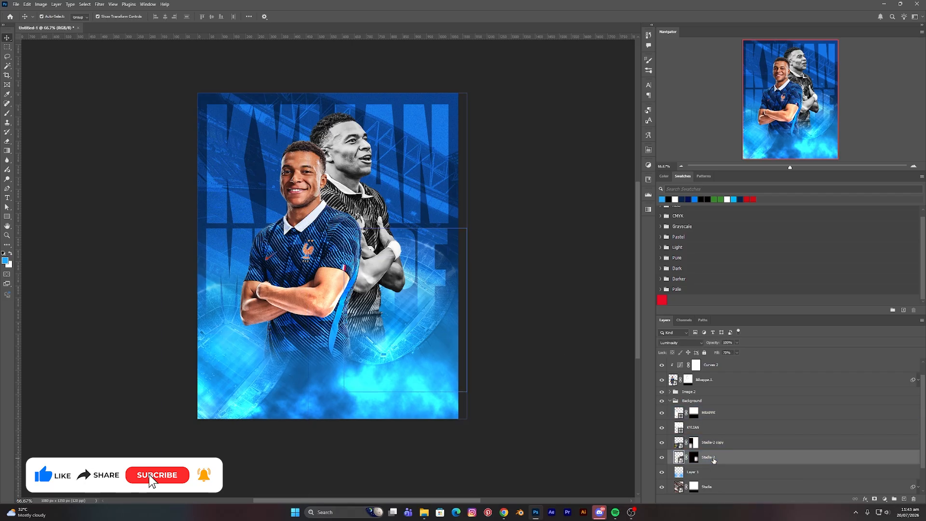
click(737, 353)
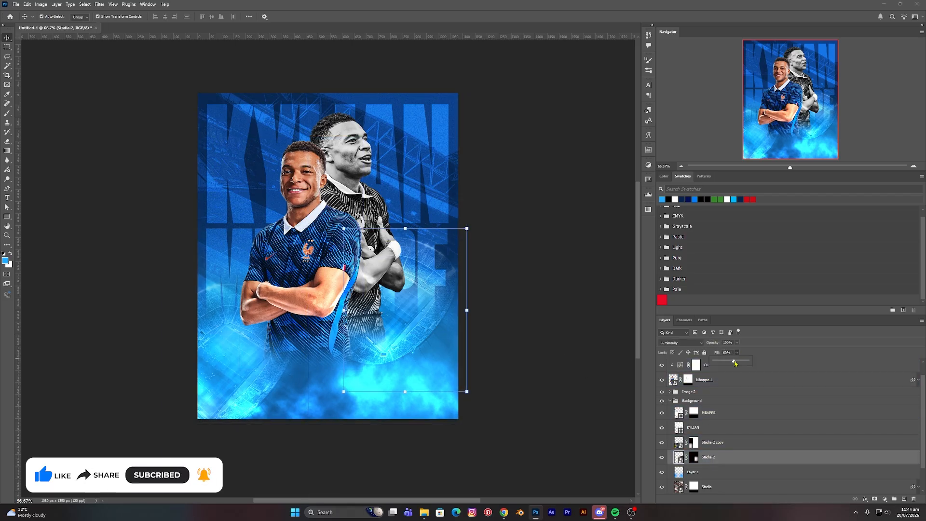
drag(733, 363, 732, 363)
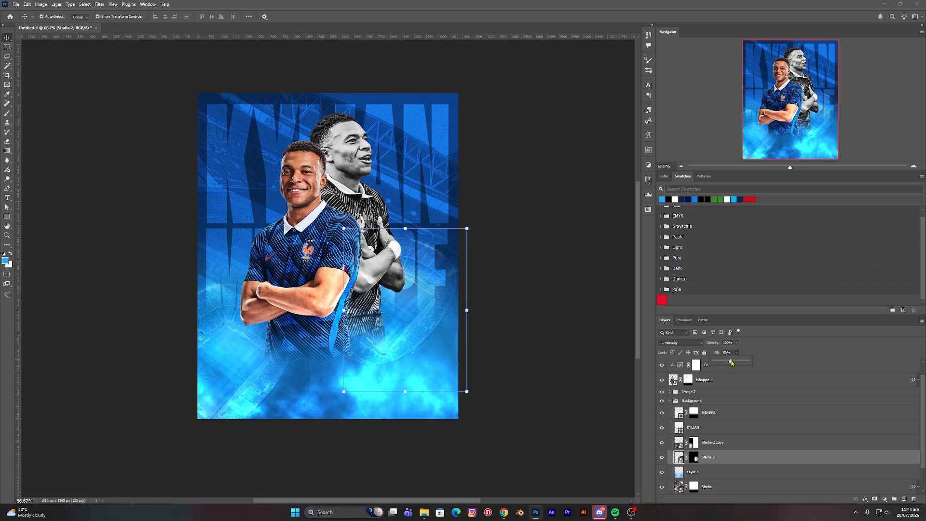
click(541, 369)
click(562, 376)
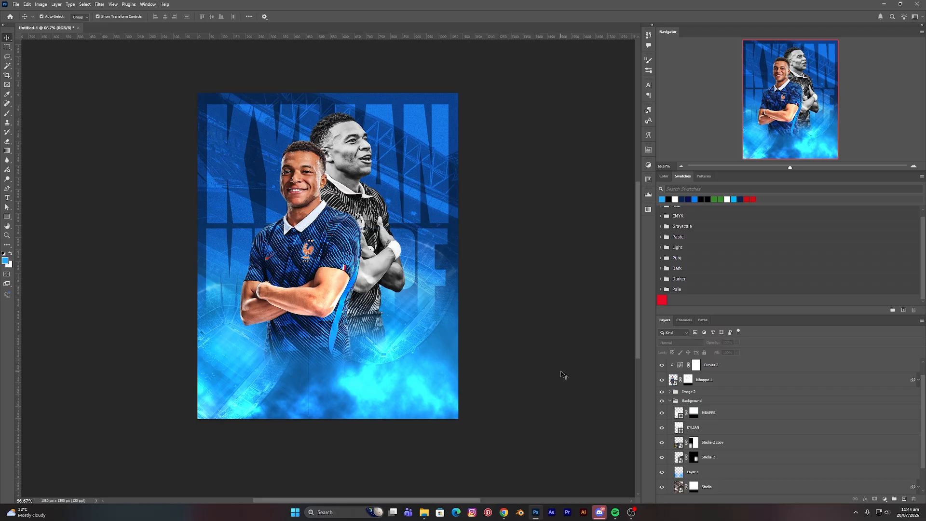
Enlarge the fog overlay layer so it rises higher behind the lower half and extends past both poster sides
click(673, 380)
click(569, 347)
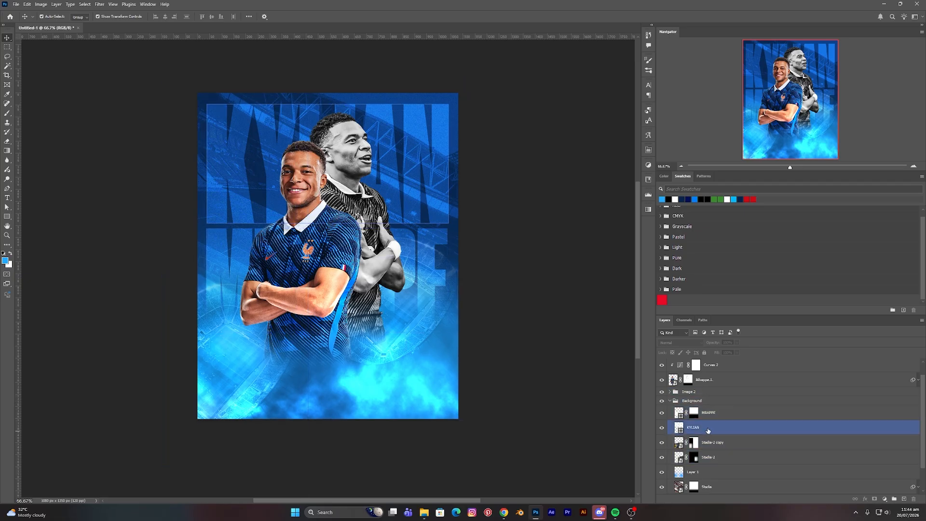
scroll(708, 428, up, 1)
click(702, 366)
key(ctrl+t)
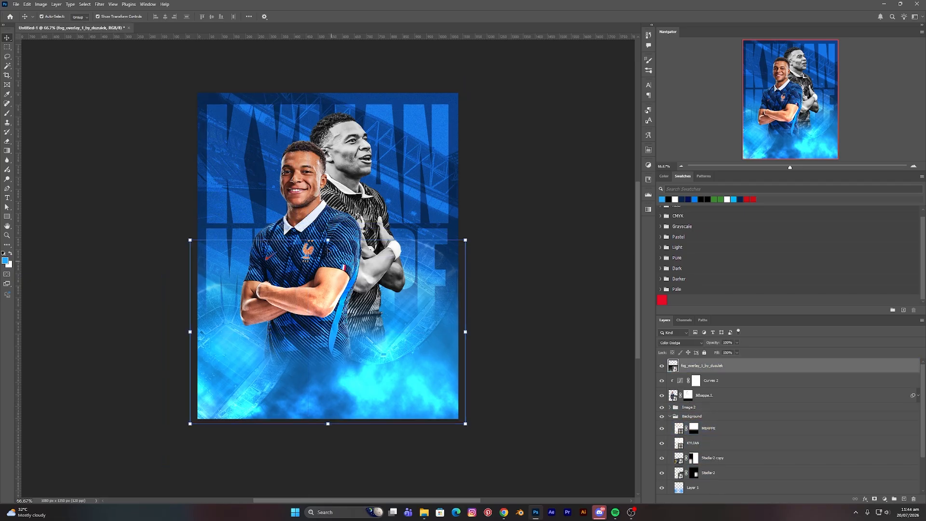
drag(328, 239, 328, 191)
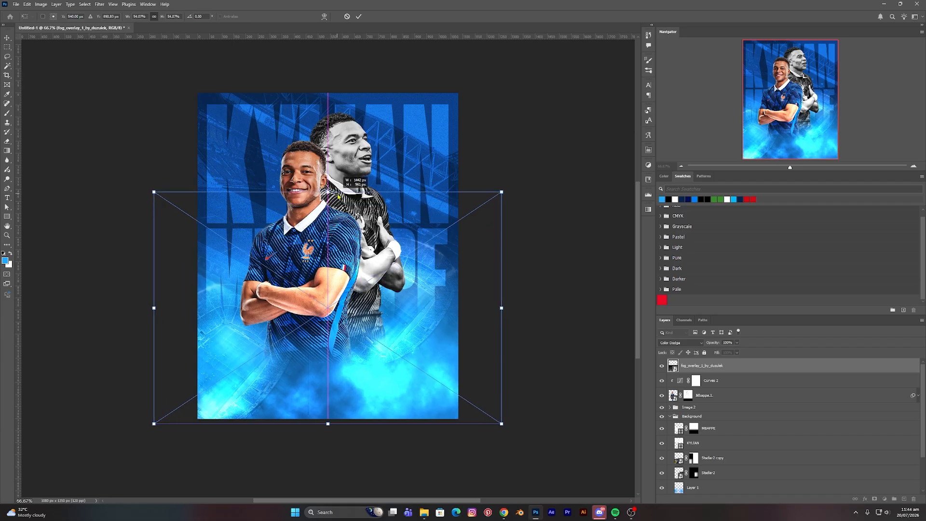
drag(328, 424, 374, 328)
key(Return)
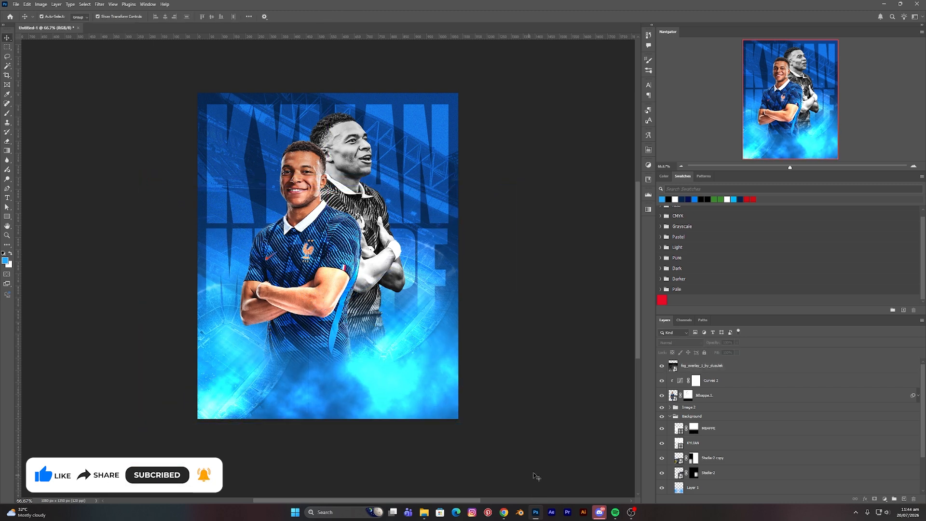
click(706, 432)
click(694, 460)
drag(693, 460, 691, 473)
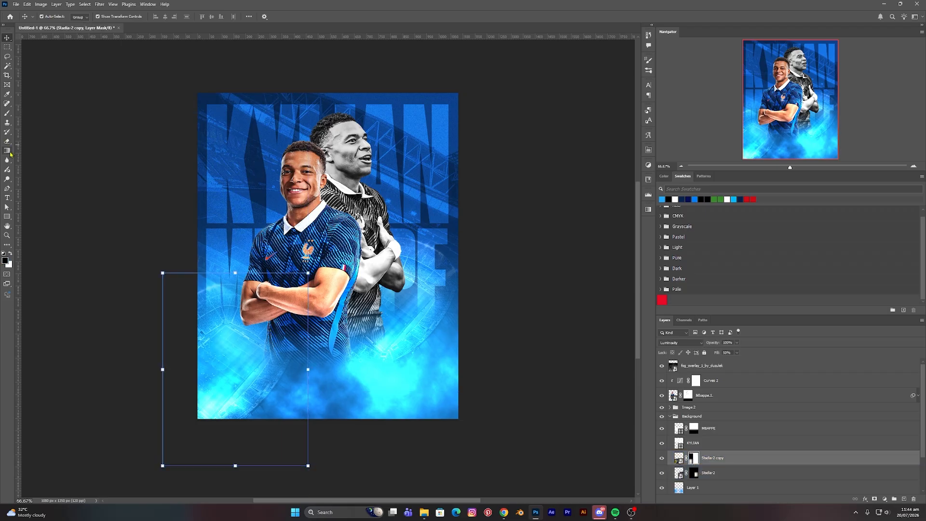
click(312, 375)
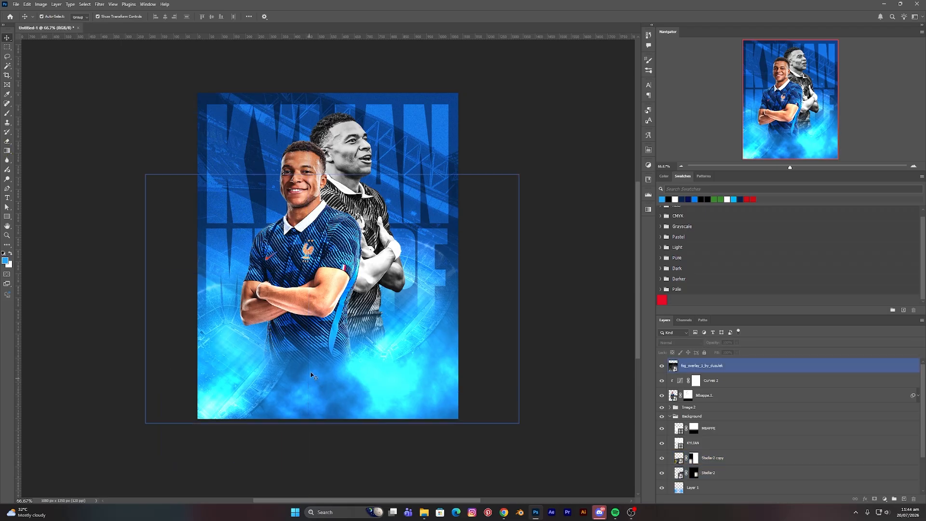
key(alt+bracketleft)
key(alt+bracketleft)
key(alt+bracketleft)
key(alt+bracketleft)
key(alt+bracketleft)
key(alt+bracketleft)
key(alt+bracketleft)
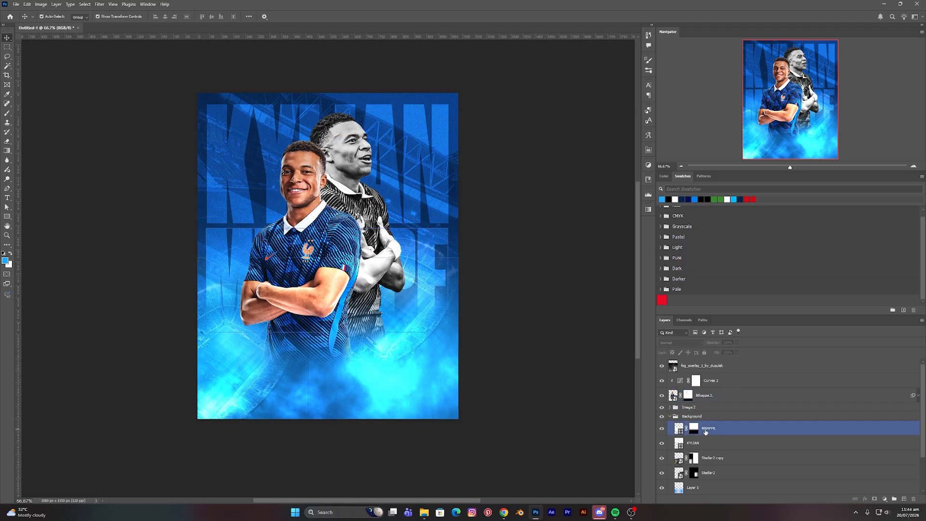
Fade the inner edge of the lower-left stadium copy with a black gradient on its layer mask
click(693, 461)
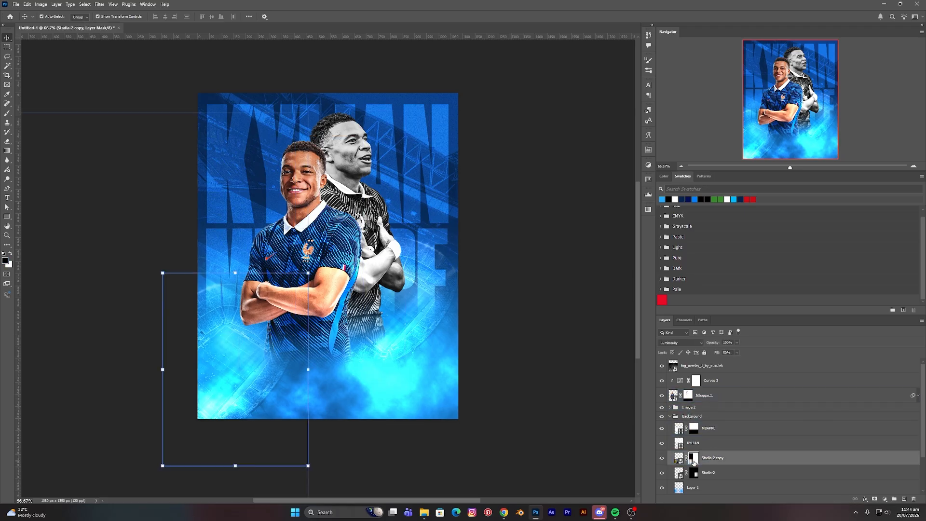
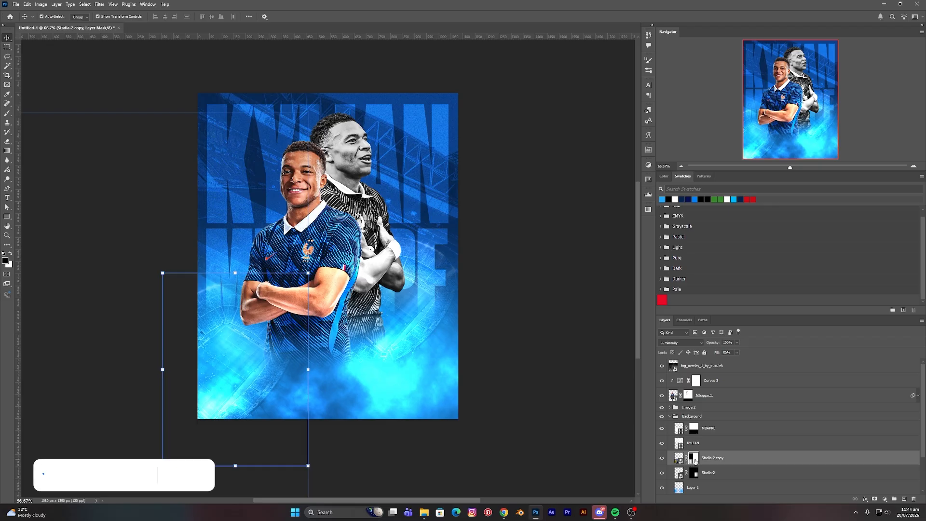
click(7, 151)
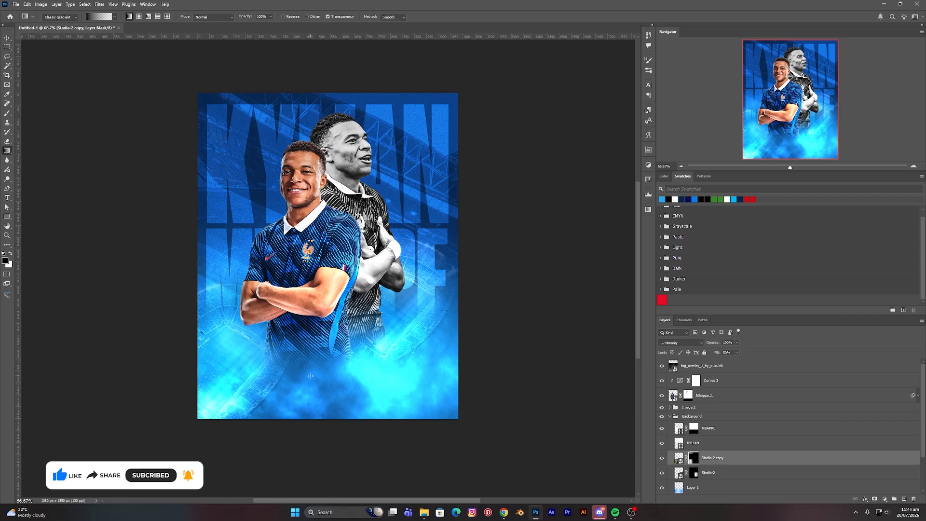
drag(316, 375, 204, 376)
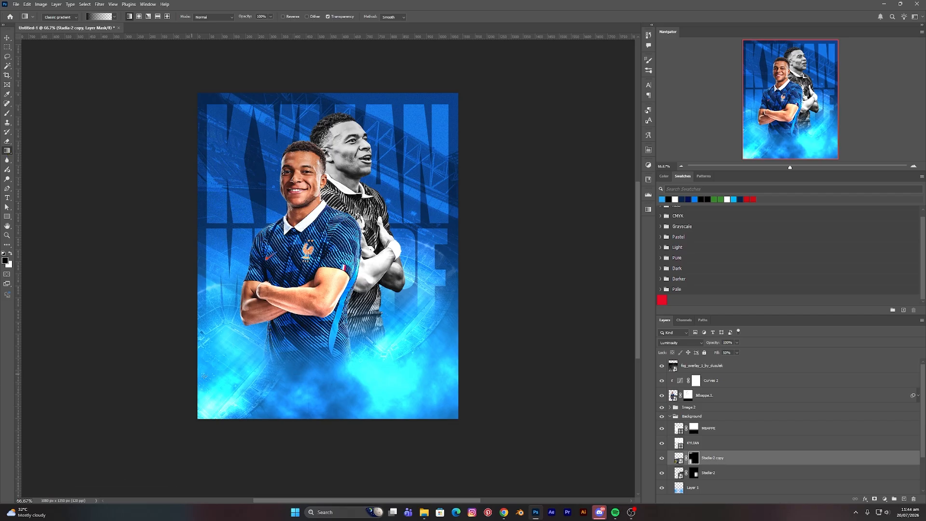
click(6, 38)
click(102, 186)
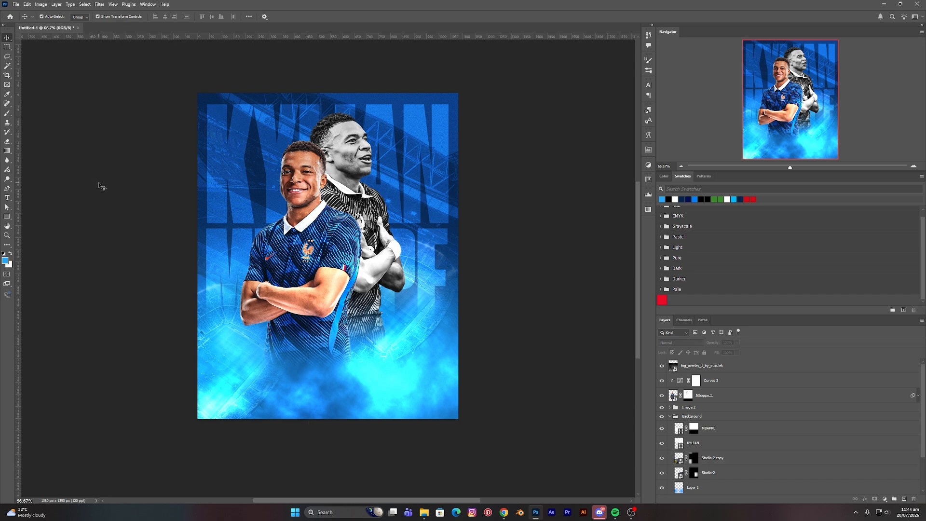
Collapse the Background layer group and lock it
click(728, 409)
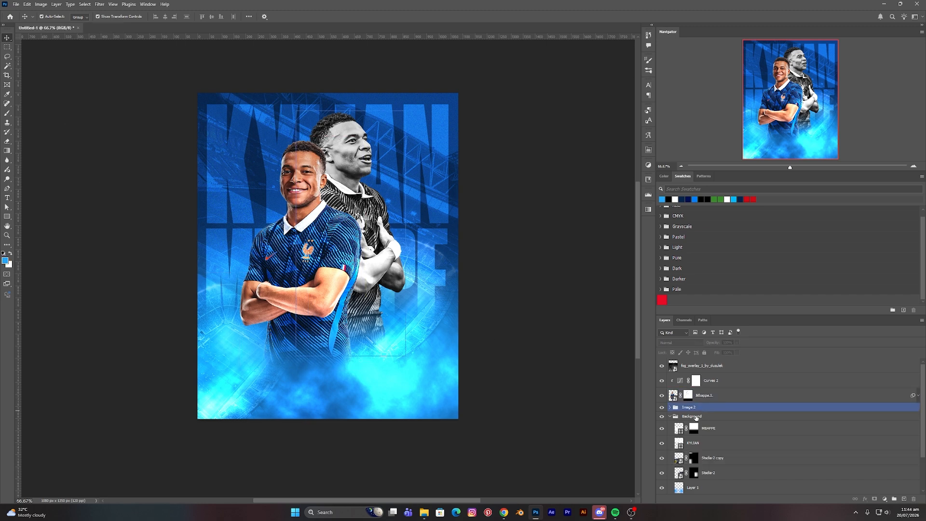
click(697, 418)
click(670, 416)
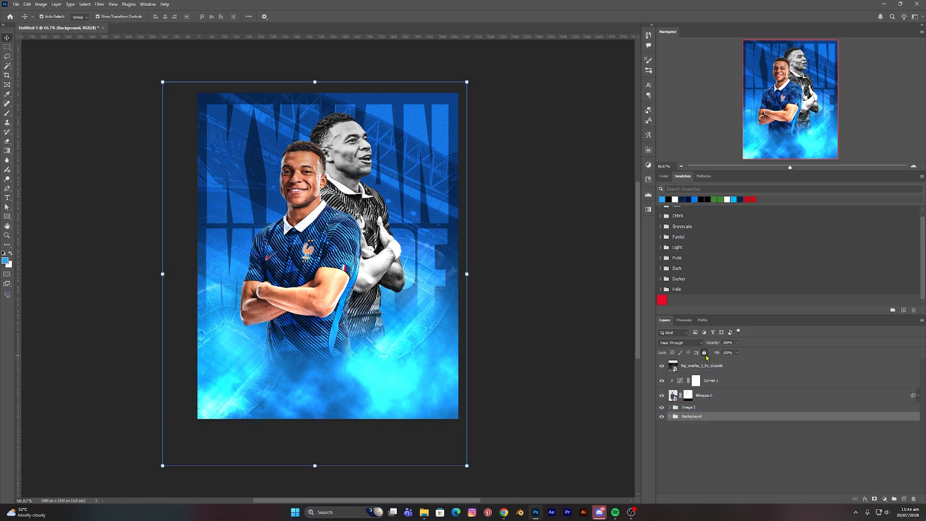
Group the Curves 2 adjustment with the Mbappe 1 layer and name the group Image 1
click(719, 380)
shift+click(714, 396)
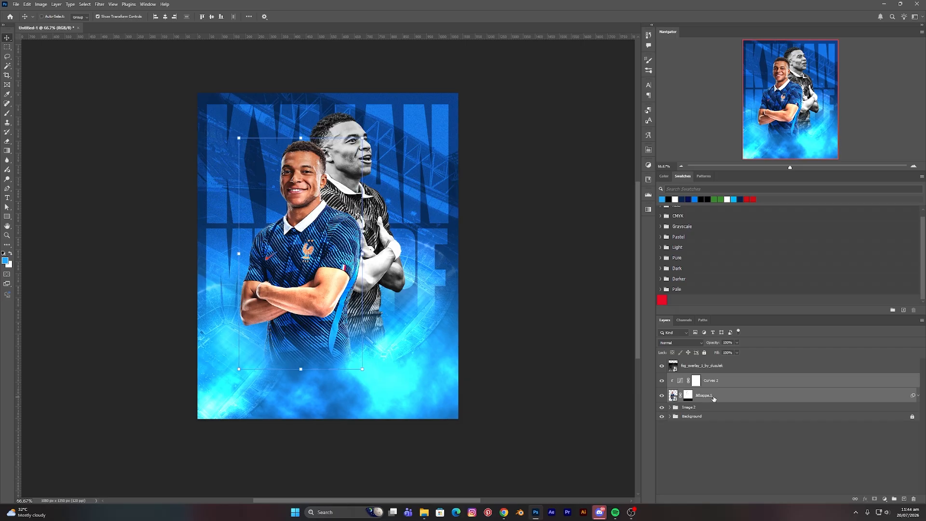
key(ctrl+g)
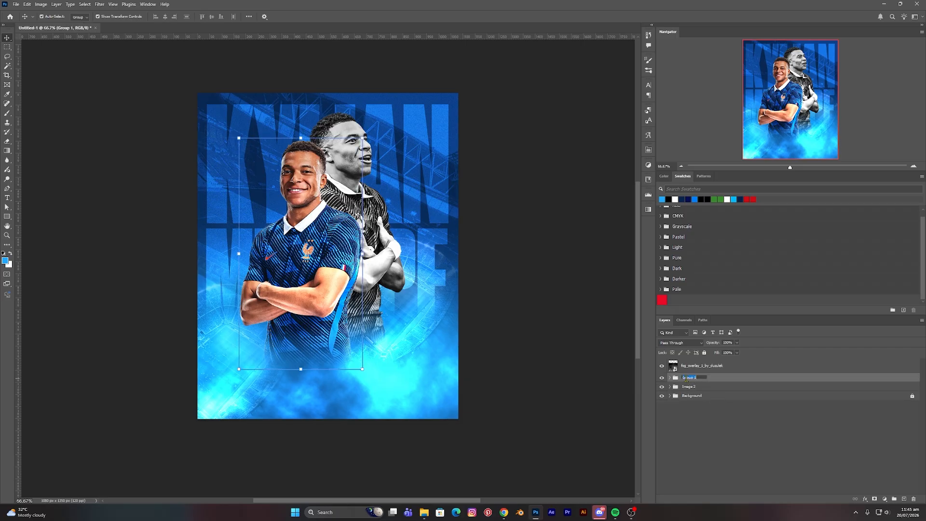
text(Image 1)
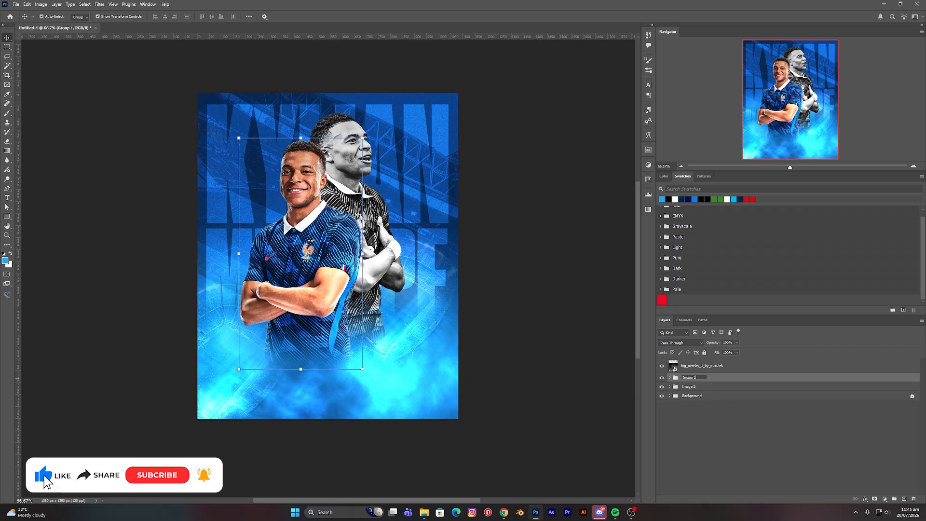
click(585, 378)
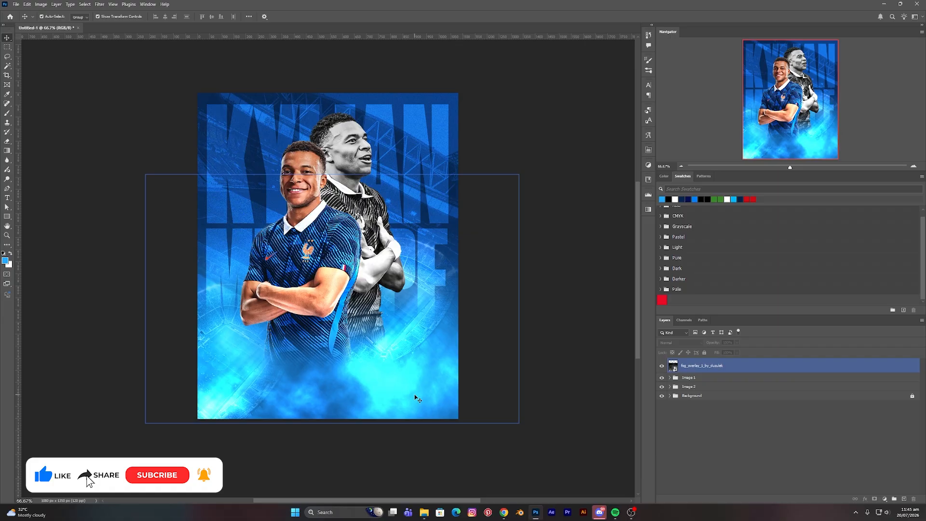
Place the Mbappe 3 image on the poster, shrink it to about 33%, and move it over the front player's waist
click(425, 513)
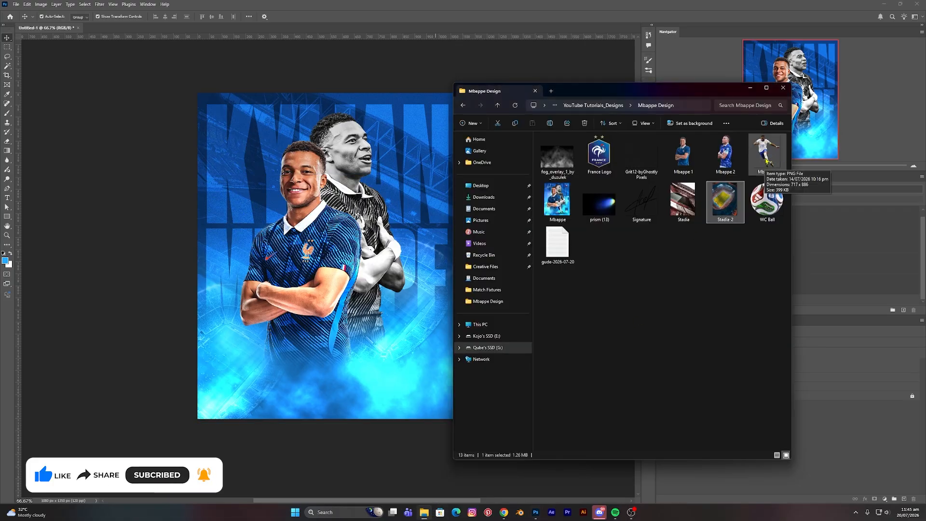
drag(767, 161, 362, 299)
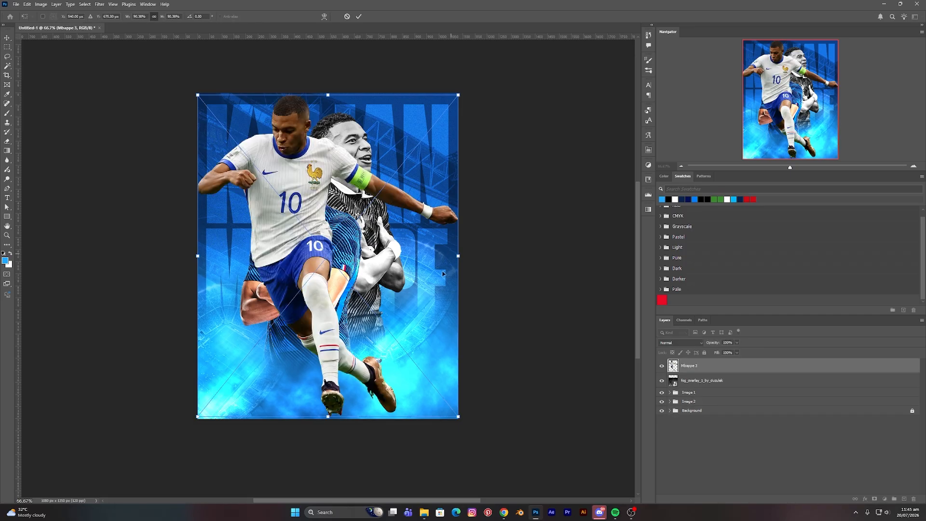
drag(458, 257, 296, 257)
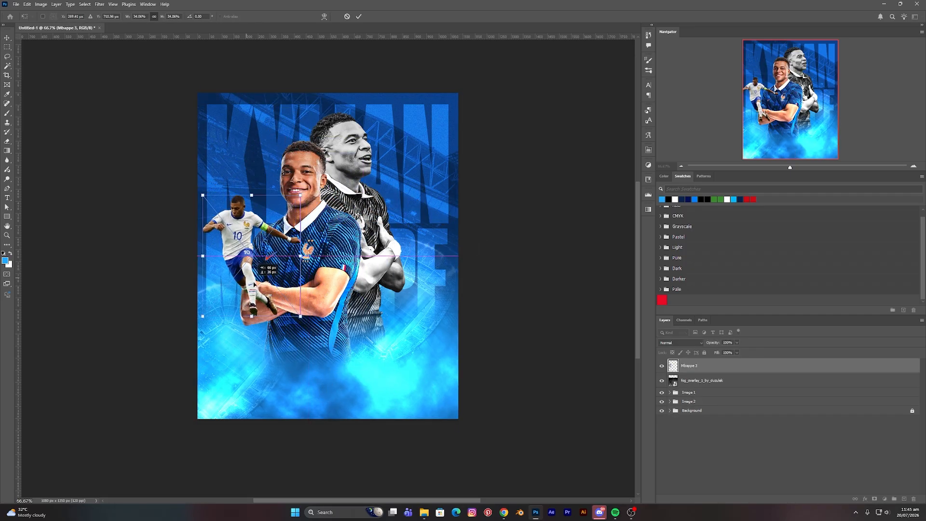
drag(241, 244, 338, 307)
drag(345, 268, 345, 266)
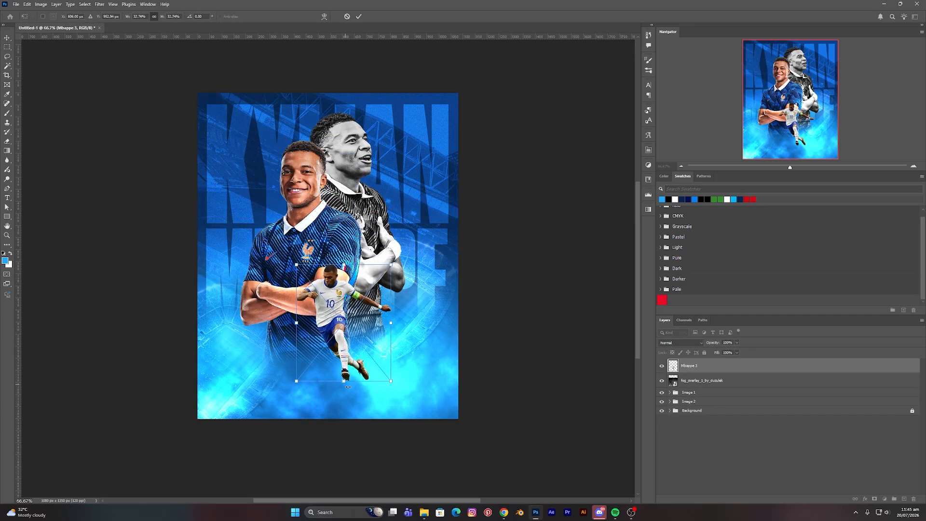
Enlarge the running player slightly and position him at the lower centre, between the two large figures and the poster's lower edge
drag(344, 381, 344, 405)
drag(325, 358, 354, 363)
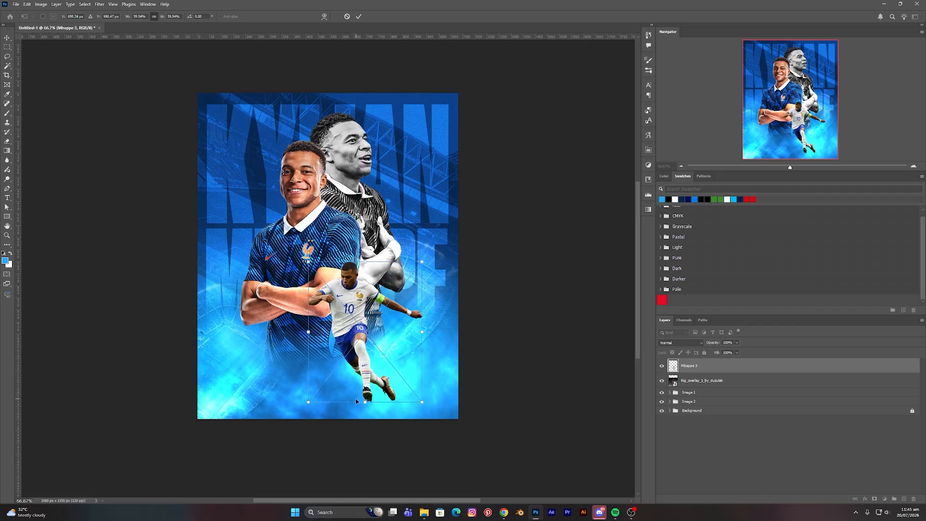
drag(422, 401, 417, 399)
drag(367, 368, 363, 397)
key(Return)
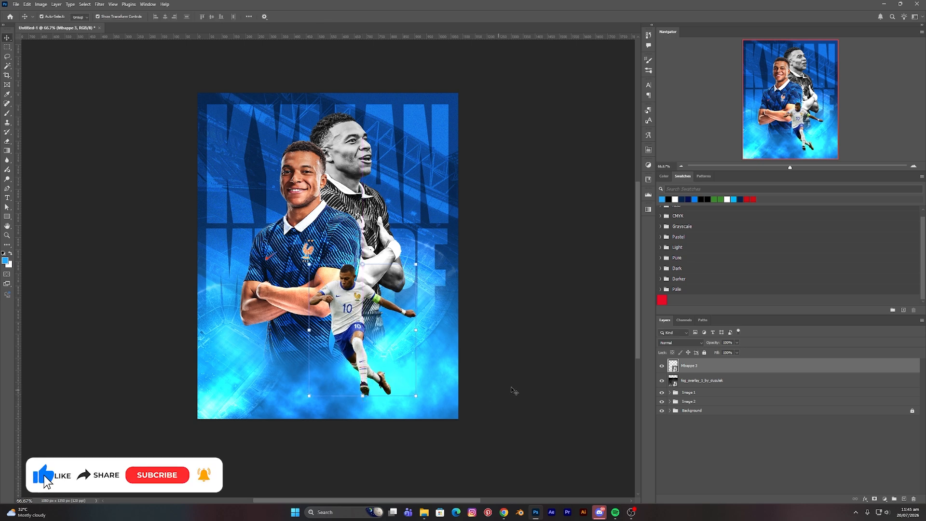
click(512, 387)
click(586, 409)
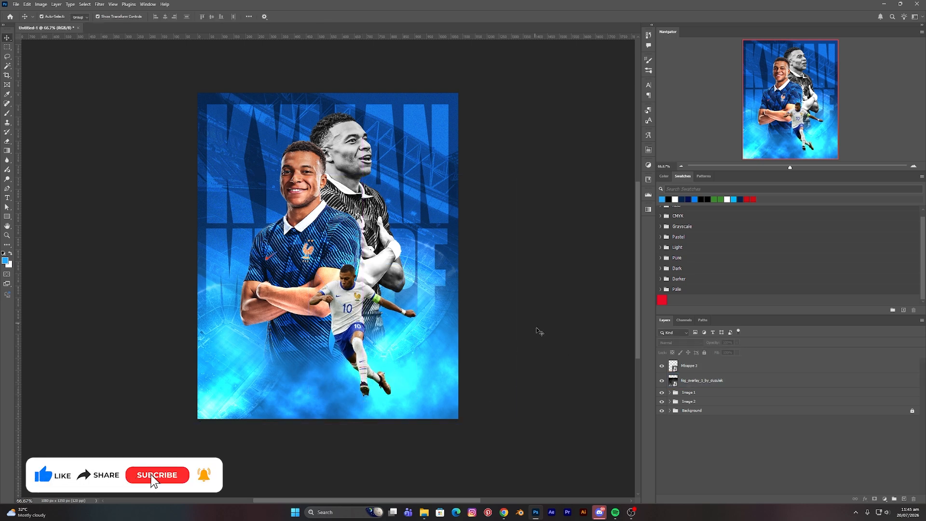
click(389, 310)
click(351, 326)
click(555, 436)
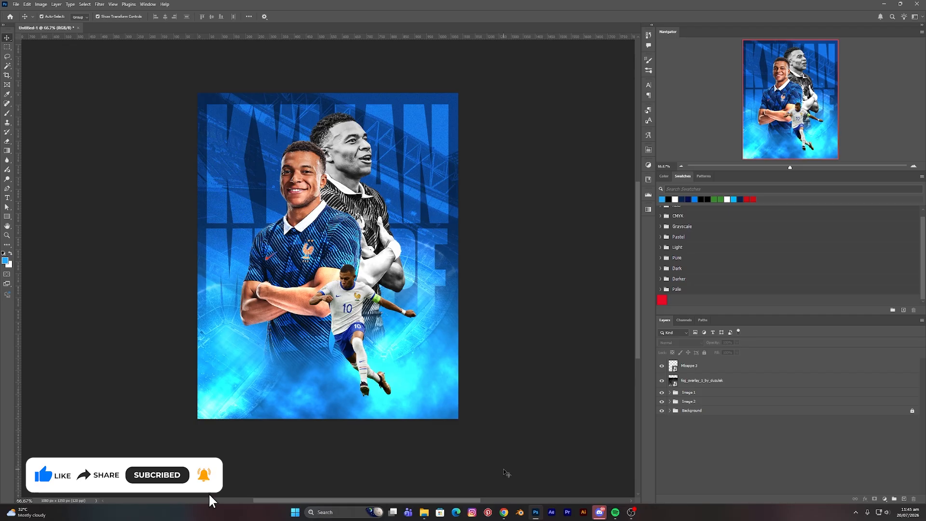
Place the WC Ball image, shrink it to a small football, and set it beside the running player's feet
click(424, 514)
drag(767, 200, 460, 295)
drag(461, 256, 322, 389)
key(Return)
drag(145, 176, 537, 342)
Add an empty layer above the fog overlay and set the Brush tool's flow to 80%
click(710, 396)
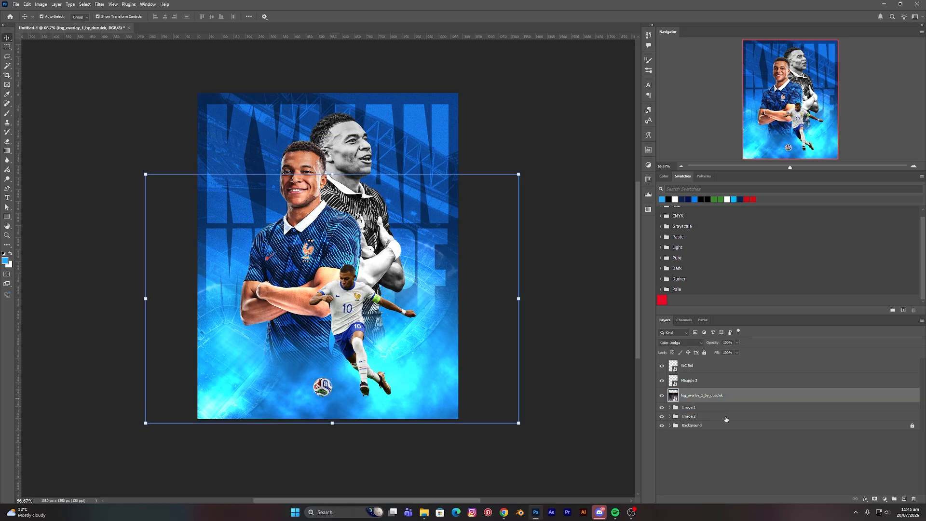
click(904, 499)
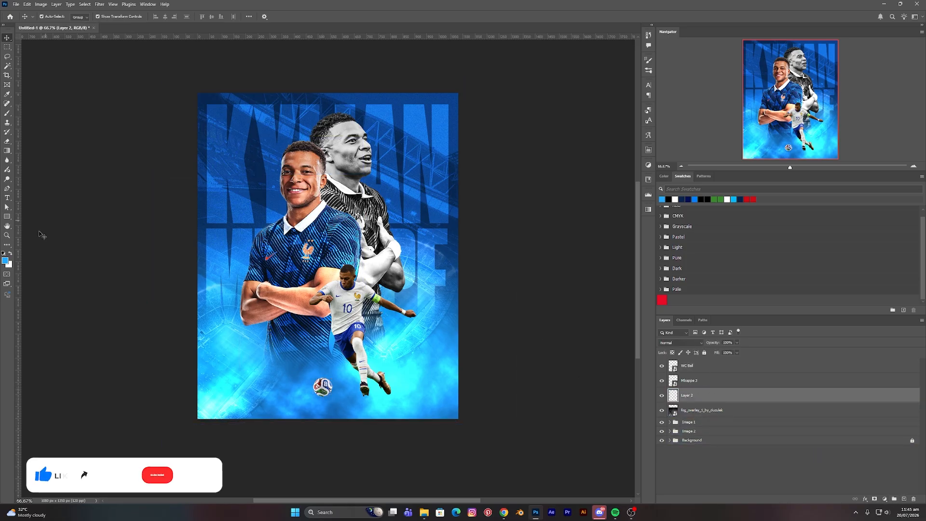
key(b)
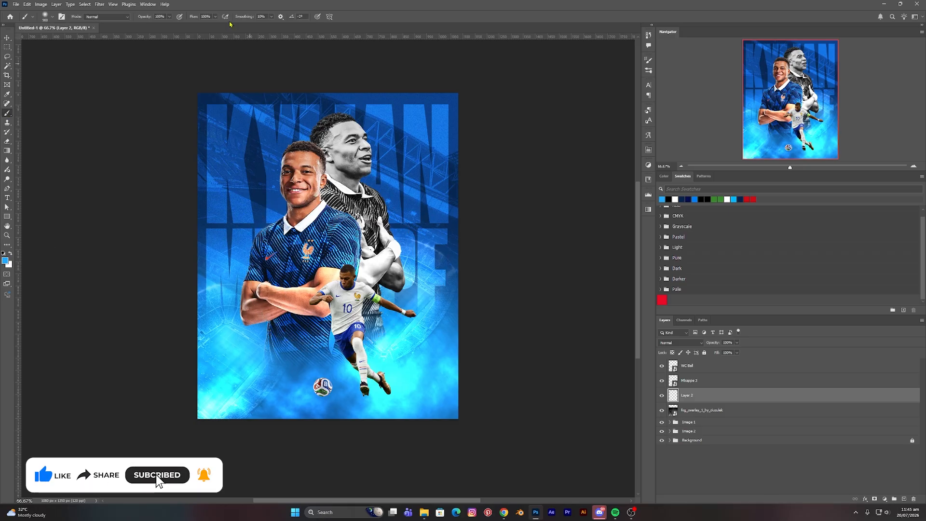
click(215, 17)
drag(208, 25, 209, 25)
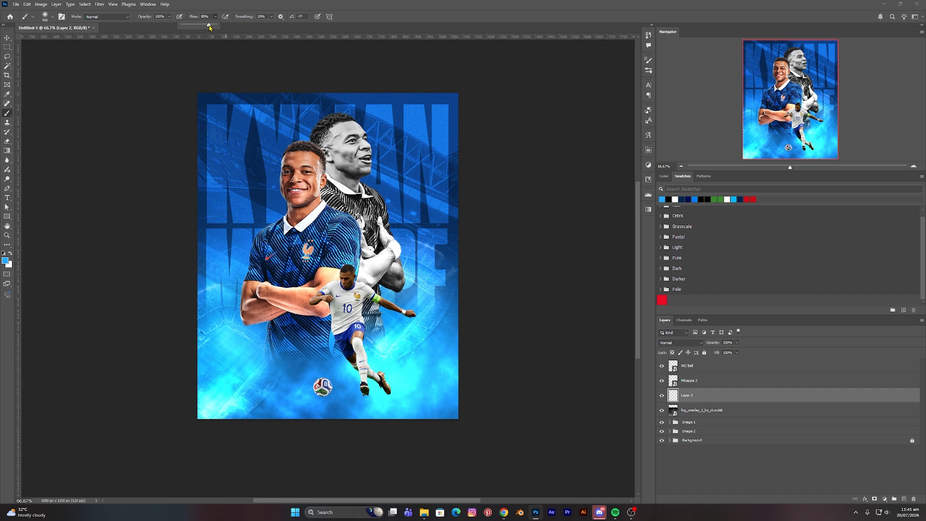
click(339, 229)
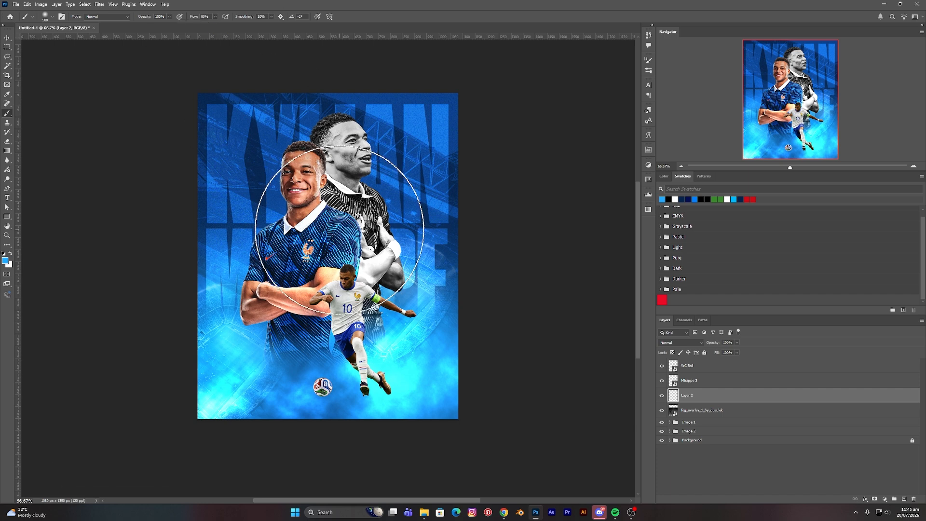
Reduce the brush size to 125 px and flatten its tip into a thin horizontal ellipse at a 0° angle
key(bracketleft)
key(bracketleft)
key(bracketleft)
key(bracketleft)
key(bracketleft)
key(bracketleft)
key(bracketleft)
key(bracketleft)
key(bracketleft)
key(bracketleft)
key(bracketleft)
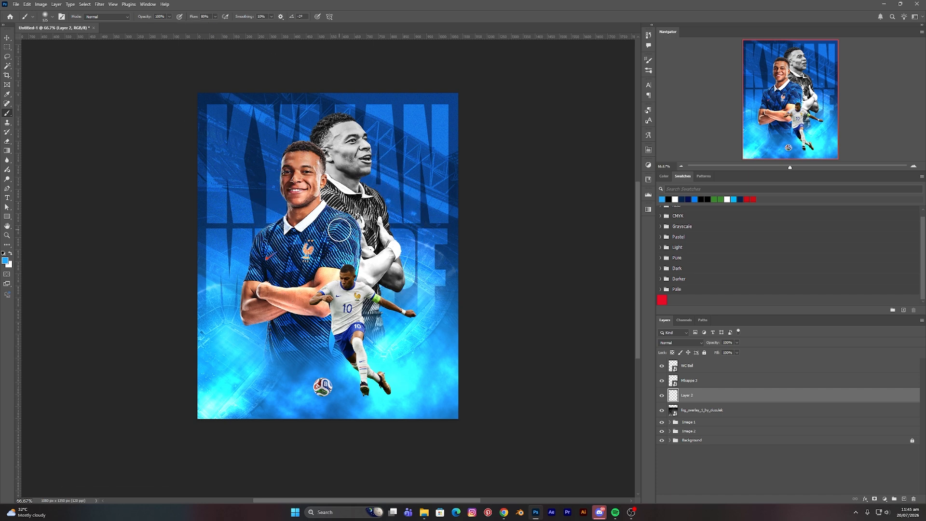
right_click(341, 229)
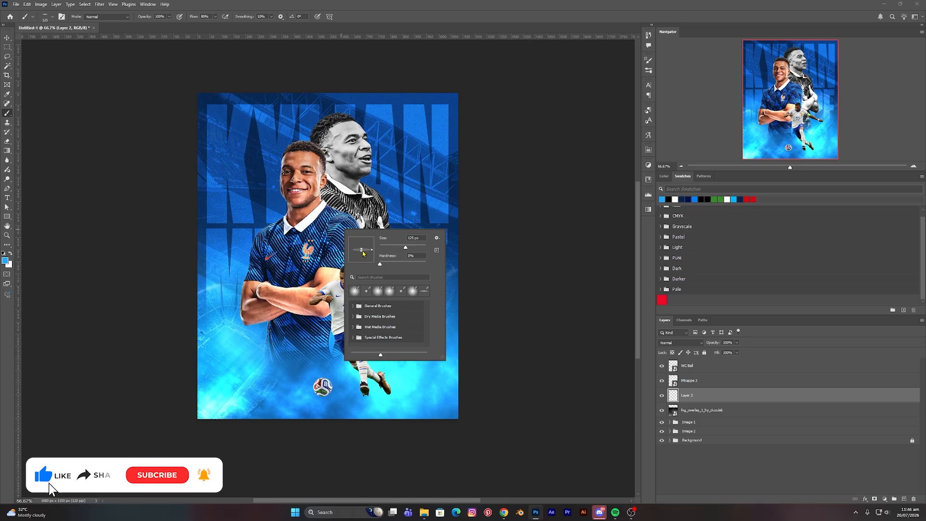
key(Return)
Paint a flat black shadow under the running player's feet with the elliptical brush enlarged to span the ball and both boots
key(bracketright)
key(bracketright)
key(bracketright)
key(bracketright)
key(bracketright)
key(bracketright)
key(bracketright)
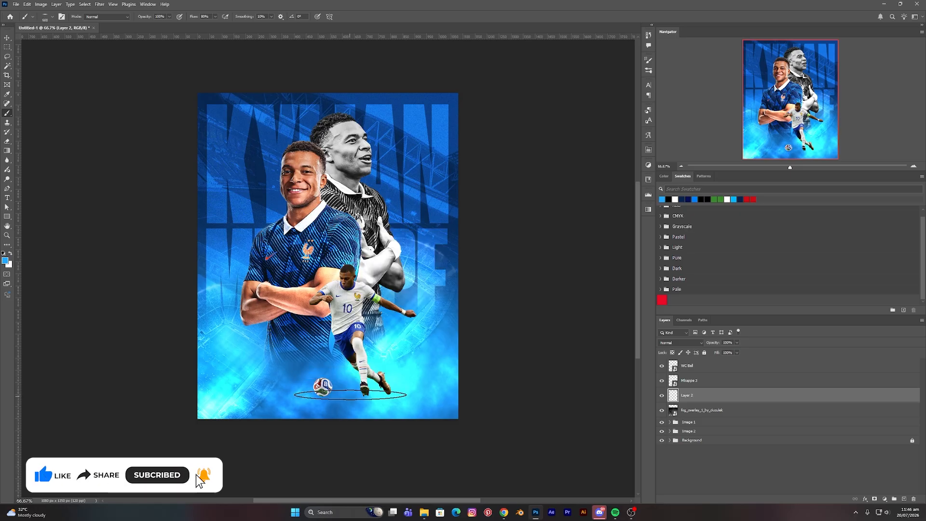
key(bracketleft)
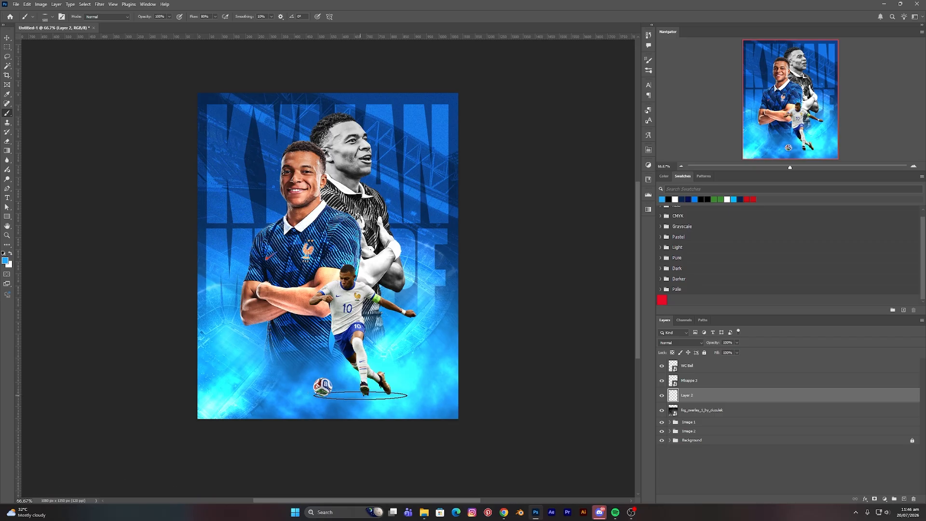
click(4, 253)
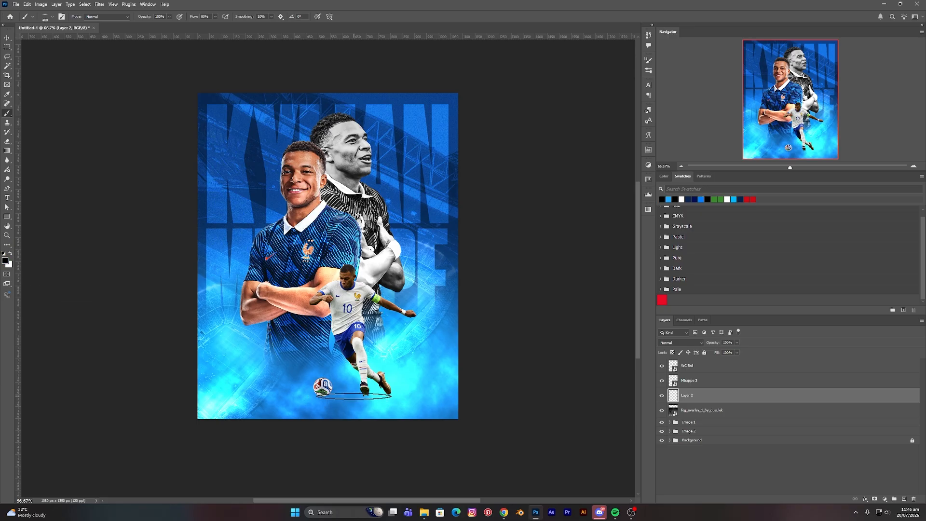
key(bracketright)
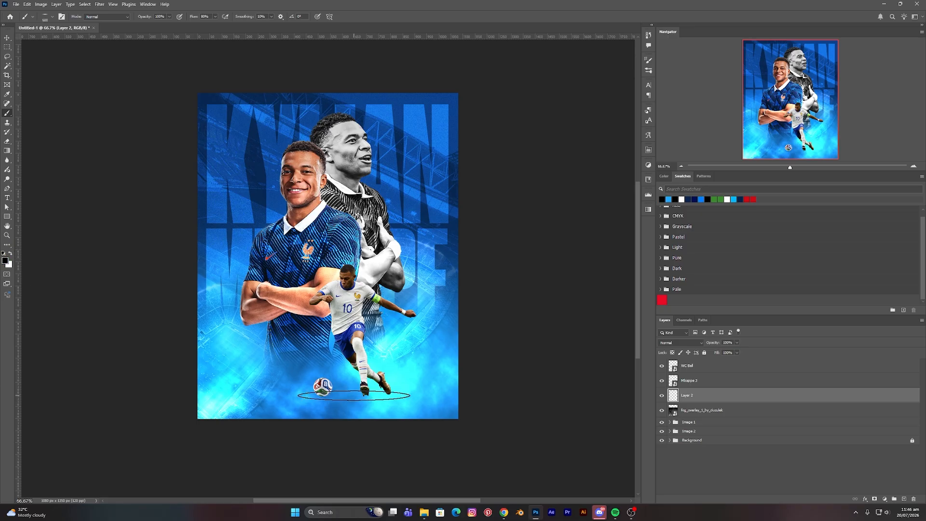
click(355, 395)
click(356, 396)
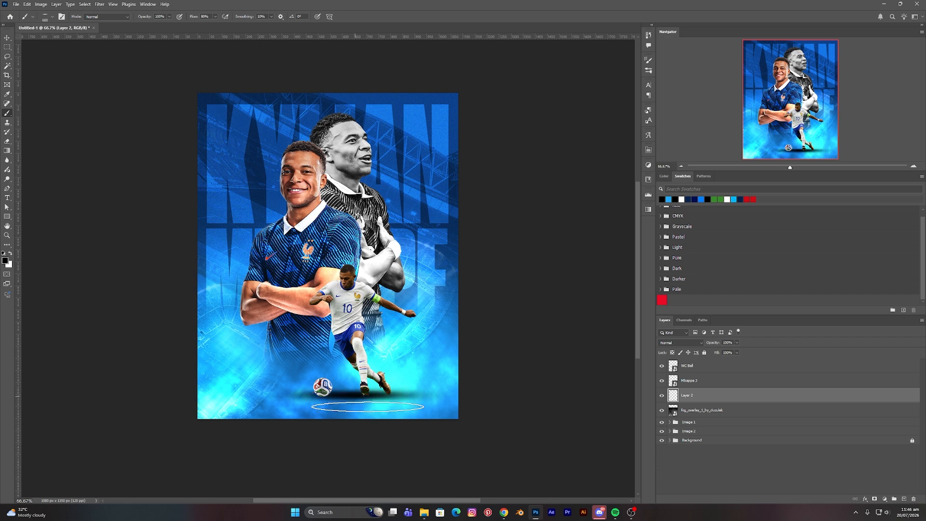
Stretch the ground shadow horizontally in both directions to about 121% width and shift it slightly lower under the player
key(v)
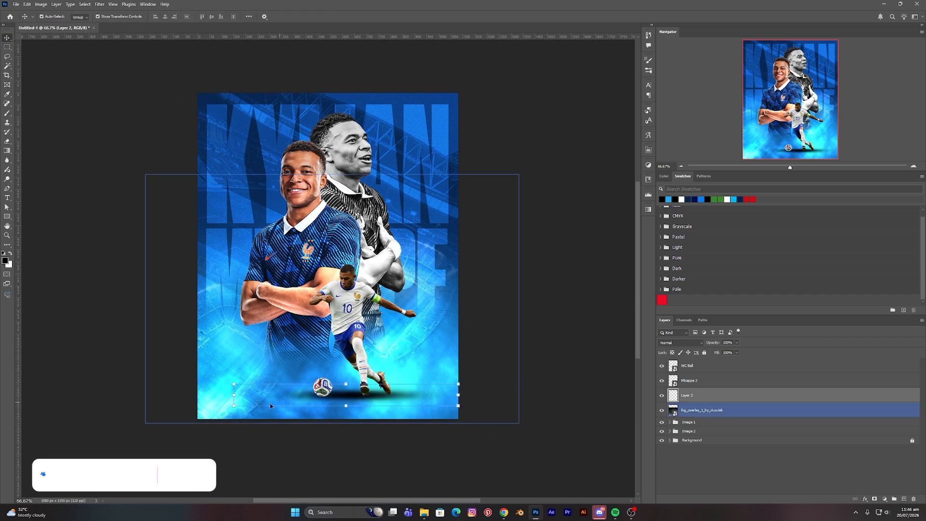
drag(234, 394, 211, 394)
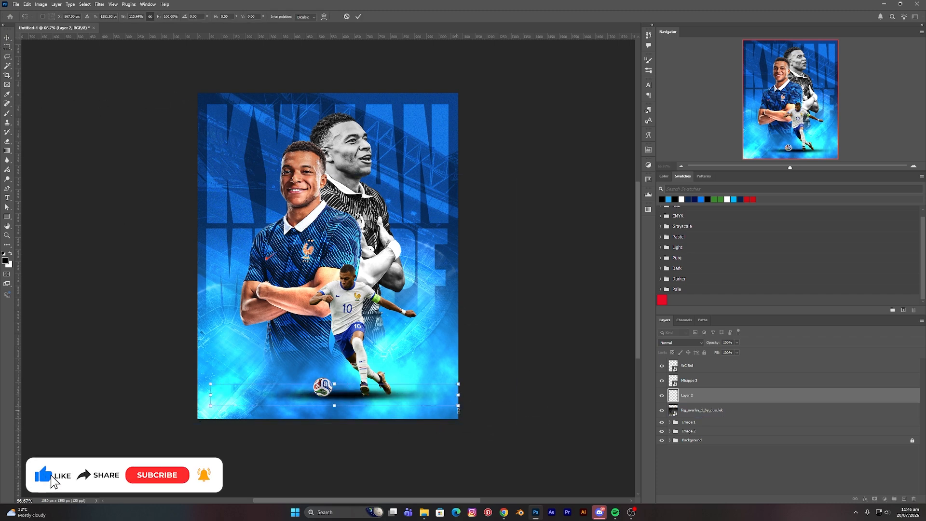
drag(458, 395, 481, 396)
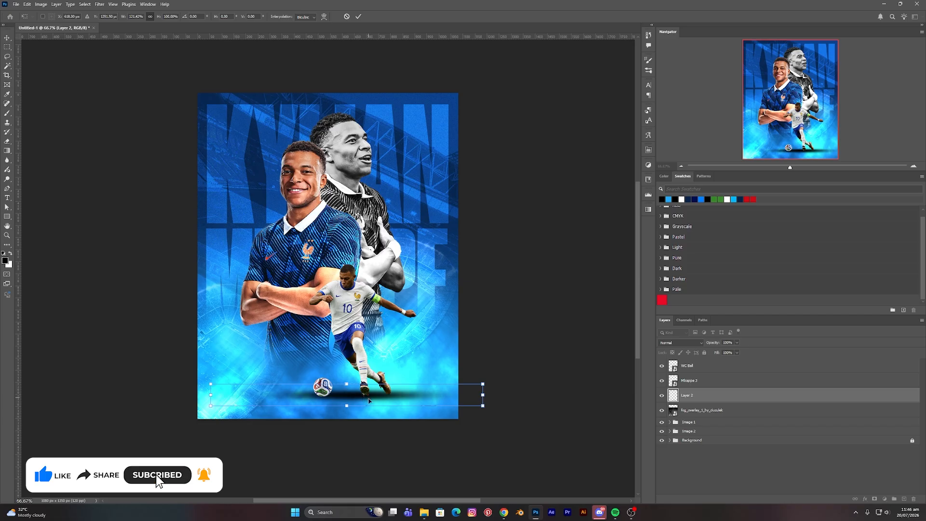
drag(371, 398, 368, 401)
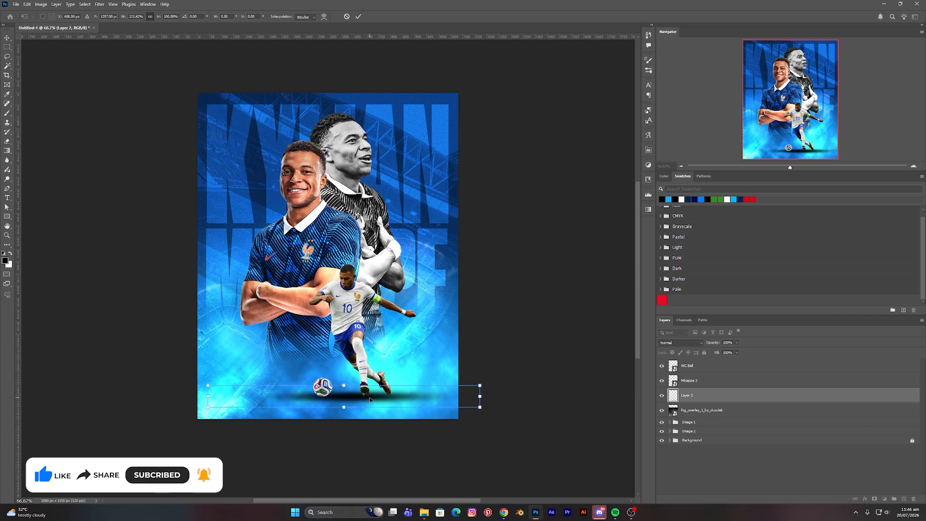
key(Return)
click(525, 347)
Reduce the fill of the ground shadow layer to 90%
click(707, 395)
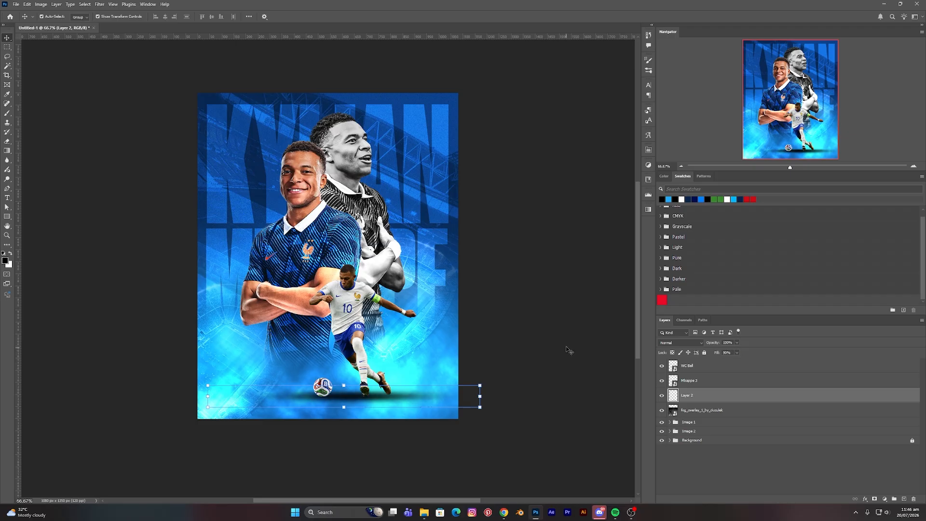
click(545, 347)
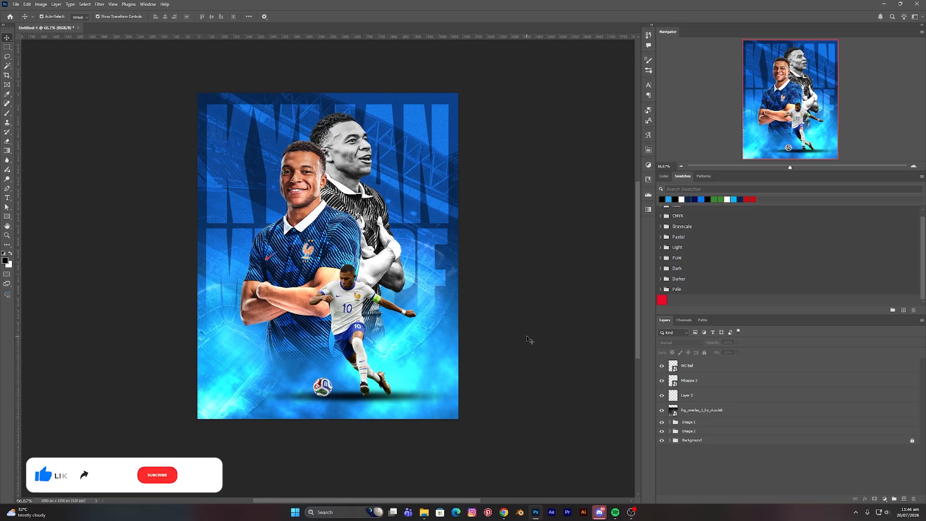
click(462, 342)
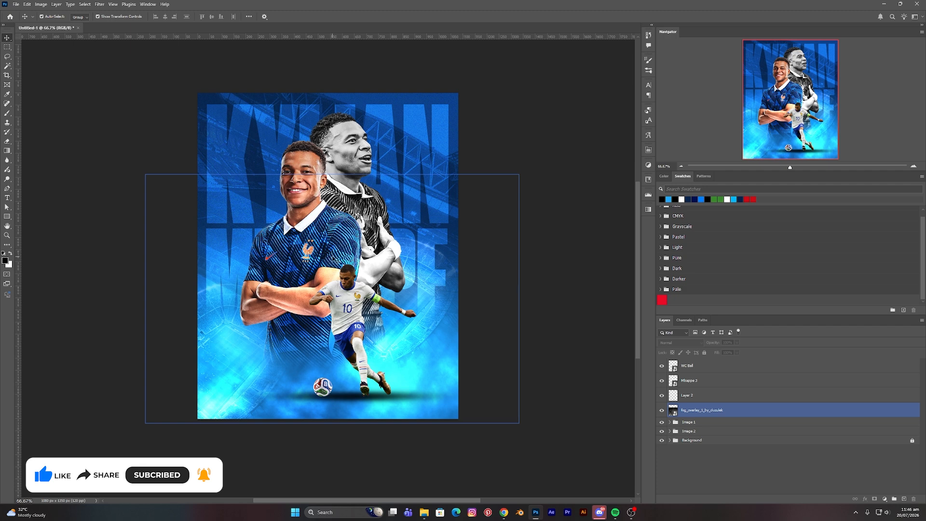
Place the prism (13) light image, enlarge it, and shift it so it extends past the poster's left edge
click(424, 513)
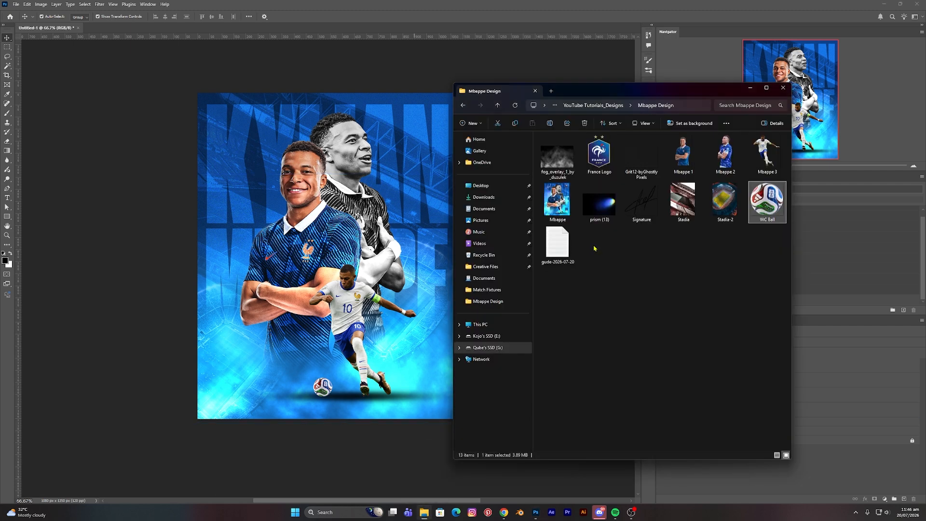
click(605, 215)
drag(605, 208, 321, 235)
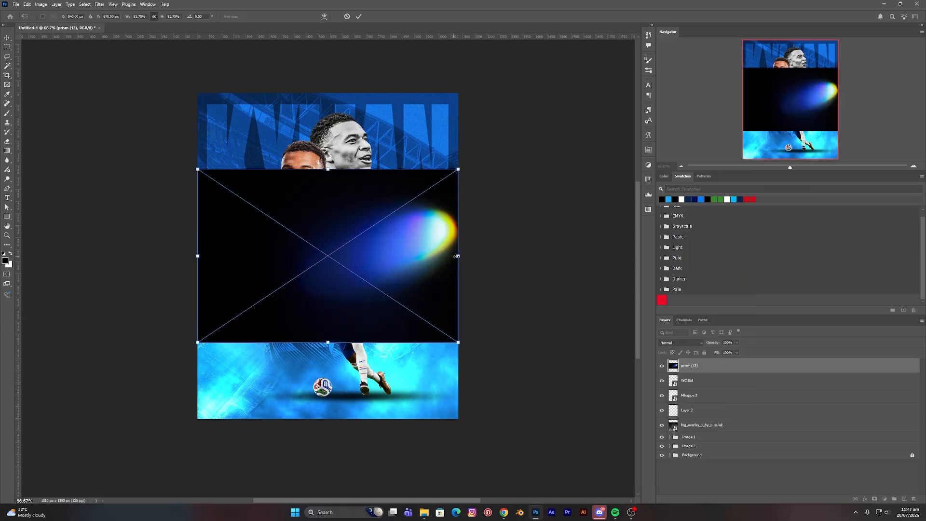
drag(408, 251, 328, 247)
drag(248, 163, 248, 134)
drag(285, 217, 289, 227)
key(Return)
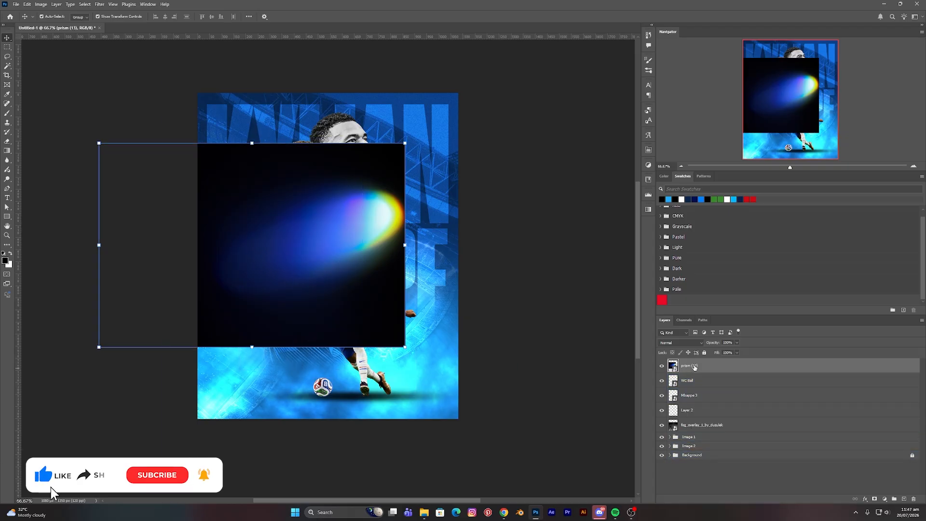
Move the prism (13) layer directly above the Background group, shift the light slightly up and to the left, and set its blend mode to Screen
drag(691, 369, 721, 450)
drag(241, 231, 236, 215)
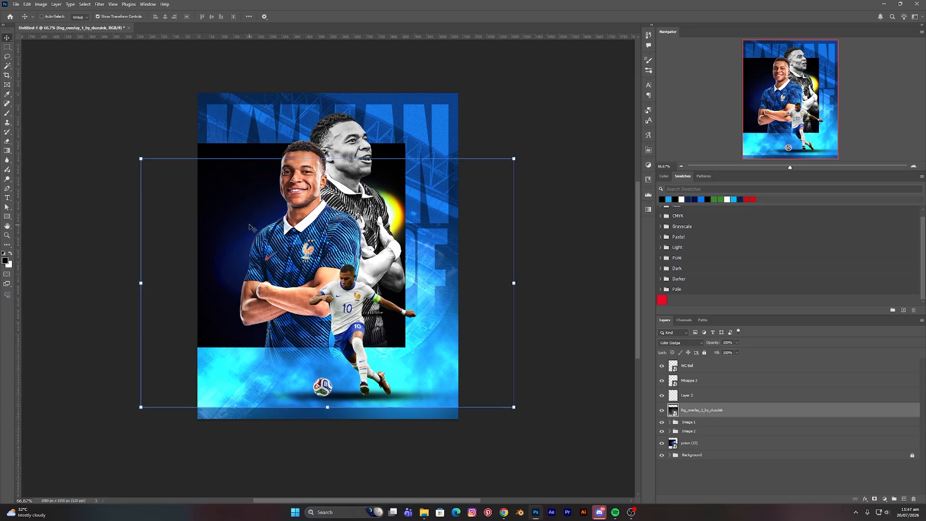
key(ctrl+z)
drag(233, 167, 216, 147)
click(680, 342)
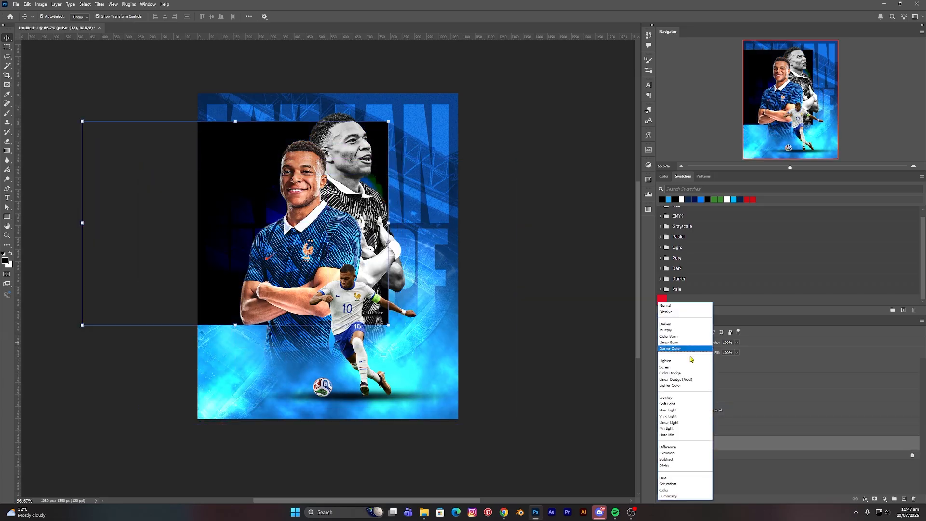
click(675, 368)
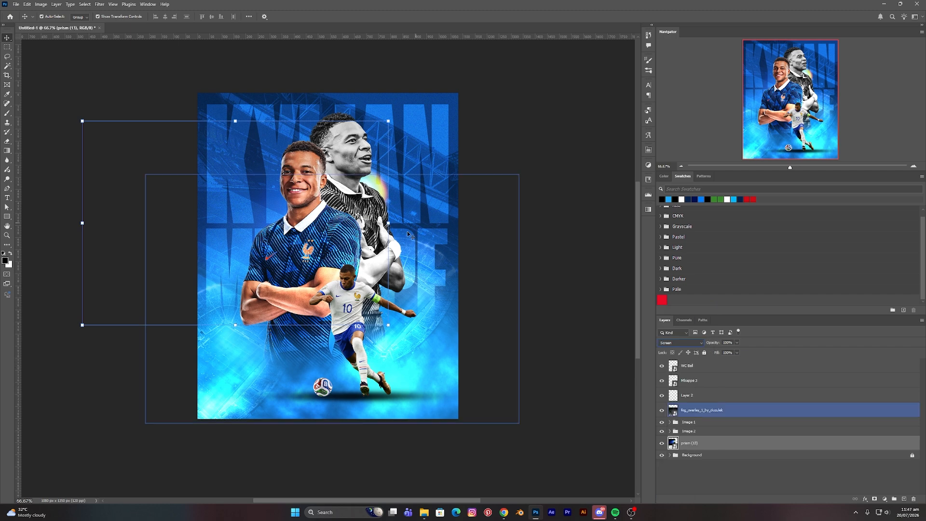
Shift the prism light left behind the smiling player's shoulder, scale it down, and stretch it outward past the poster's left edge
drag(394, 225, 337, 231)
drag(281, 245, 286, 238)
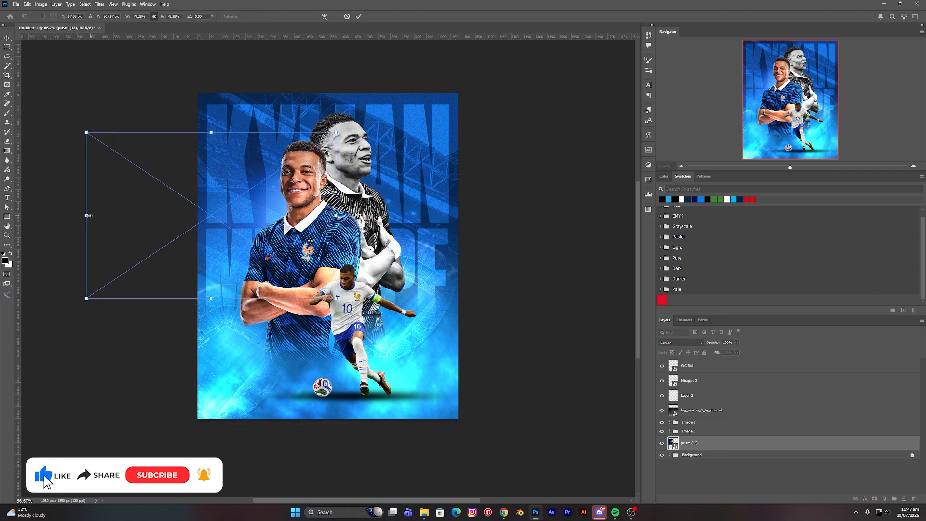
drag(87, 215, 52, 215)
drag(248, 207, 238, 211)
key(Return)
click(504, 285)
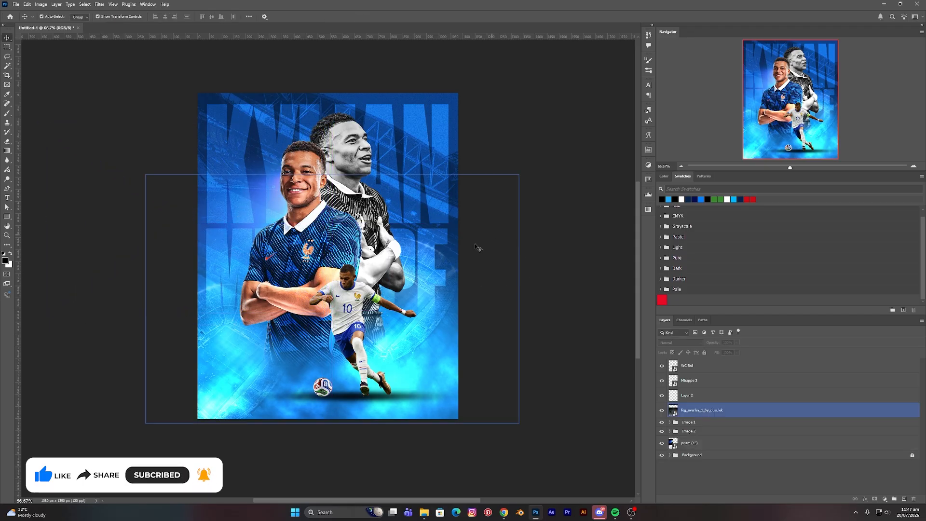
click(609, 352)
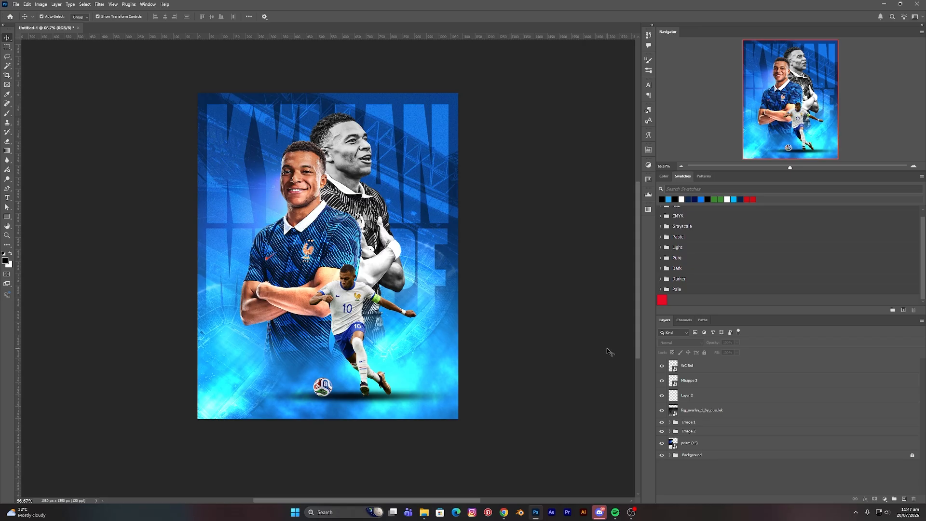
click(496, 268)
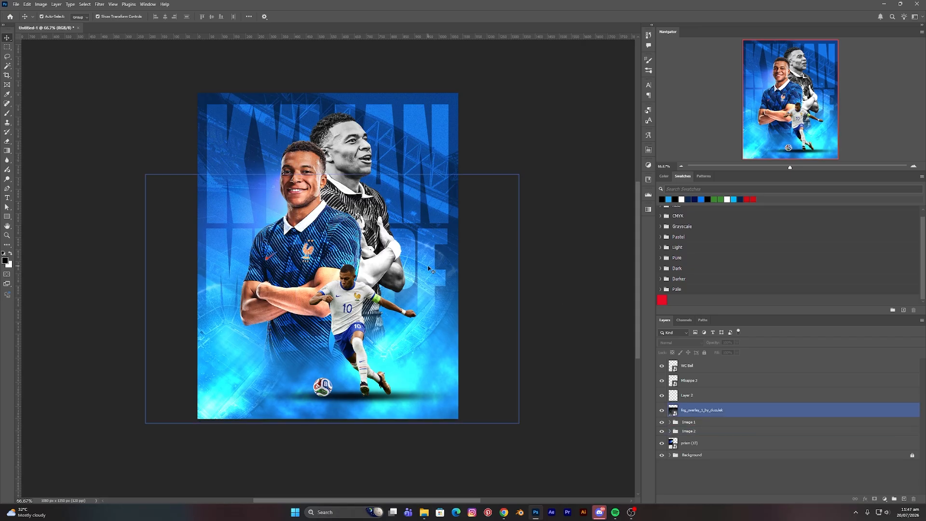
click(538, 336)
click(502, 329)
click(604, 382)
Add a new layer above Curves 2 in the Image 1 group and clip it to the layers below
click(714, 422)
click(706, 431)
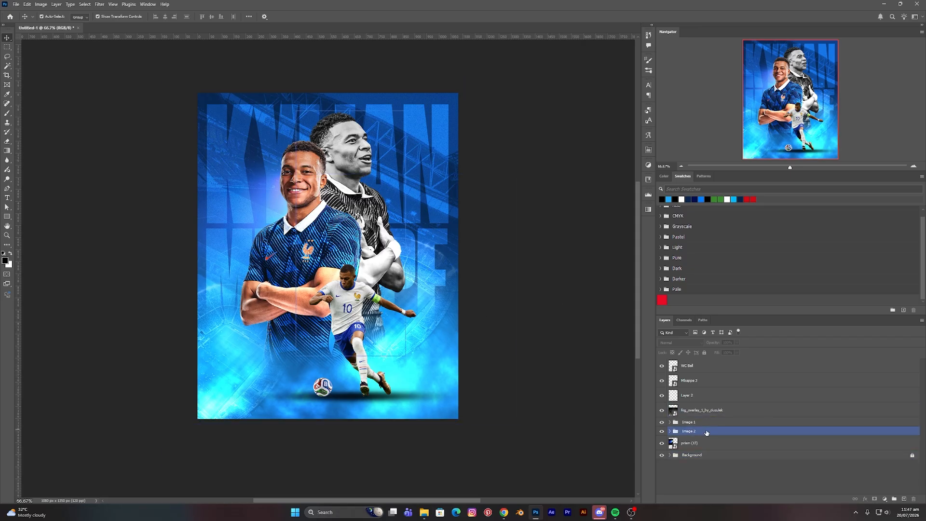
click(685, 423)
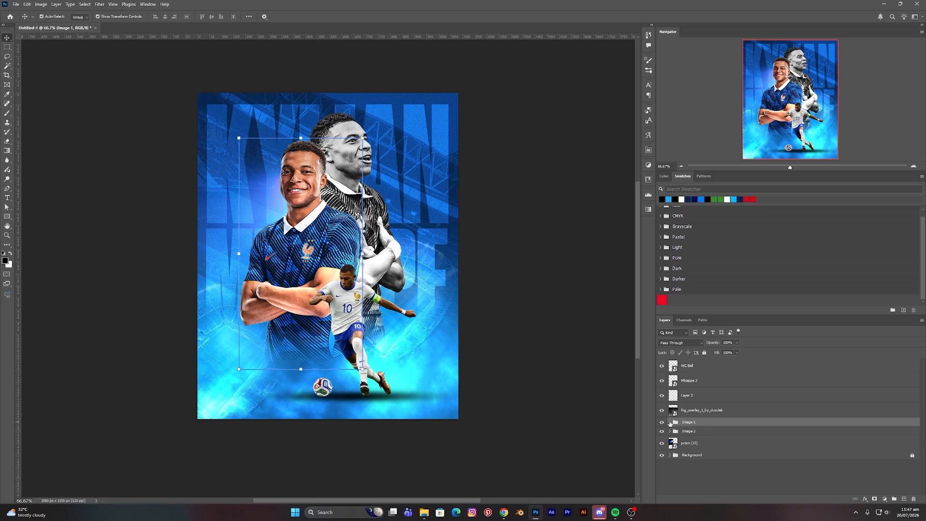
click(671, 423)
click(737, 436)
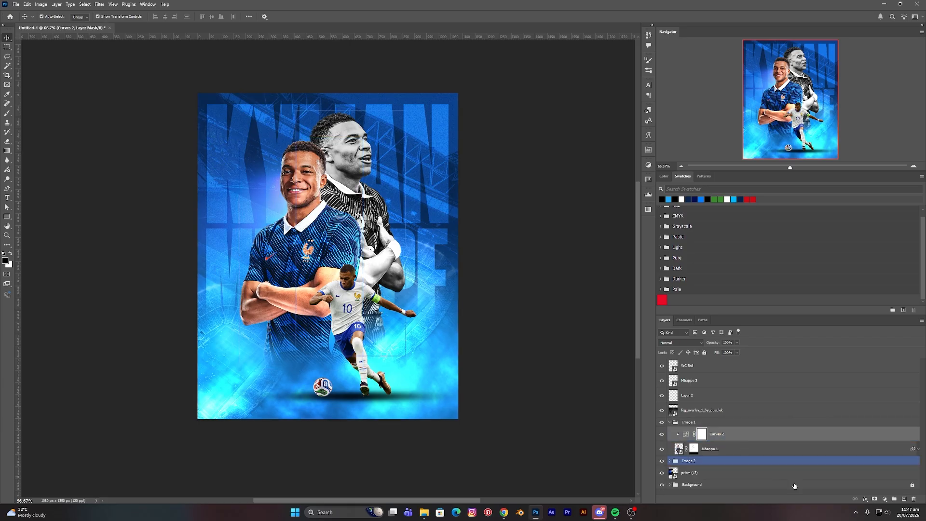
click(904, 499)
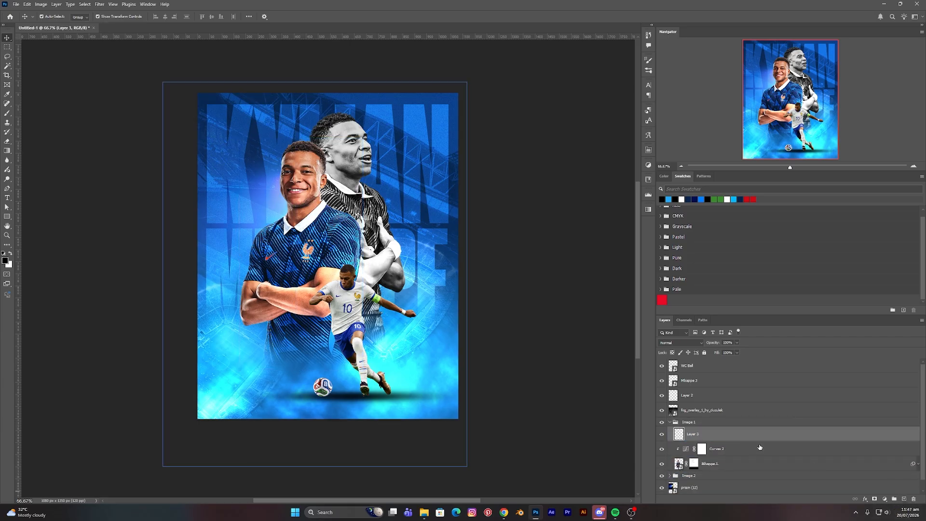
right_click(711, 440)
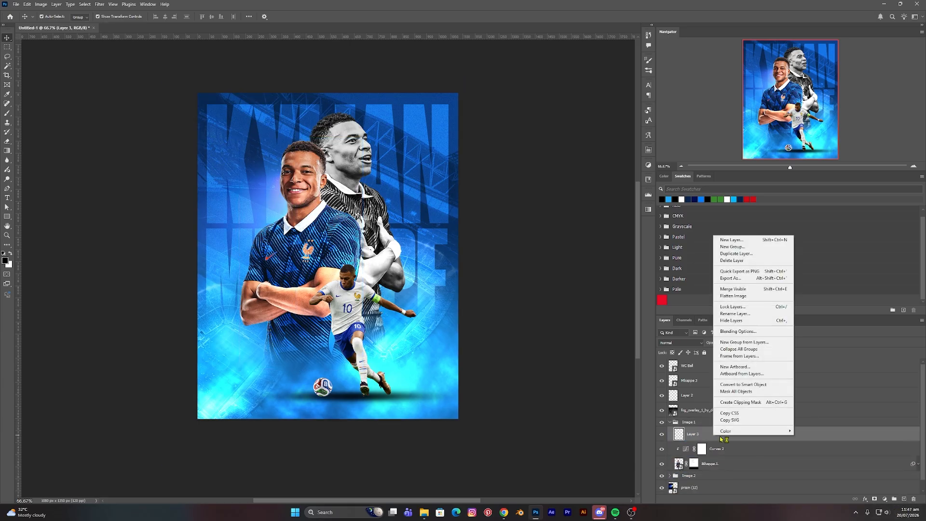
click(746, 405)
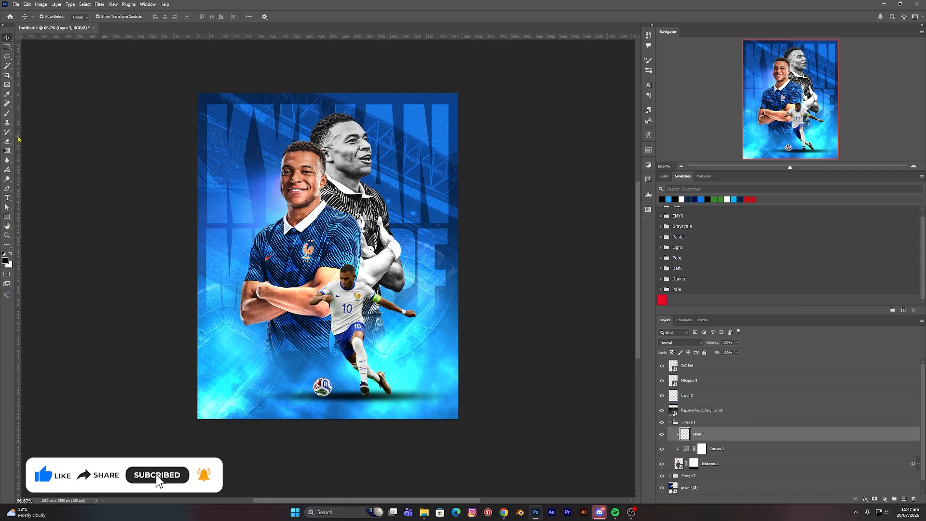
Switch to the Brush tool with a soft round brush and reduce its size for edge painting
click(7, 113)
right_click(330, 223)
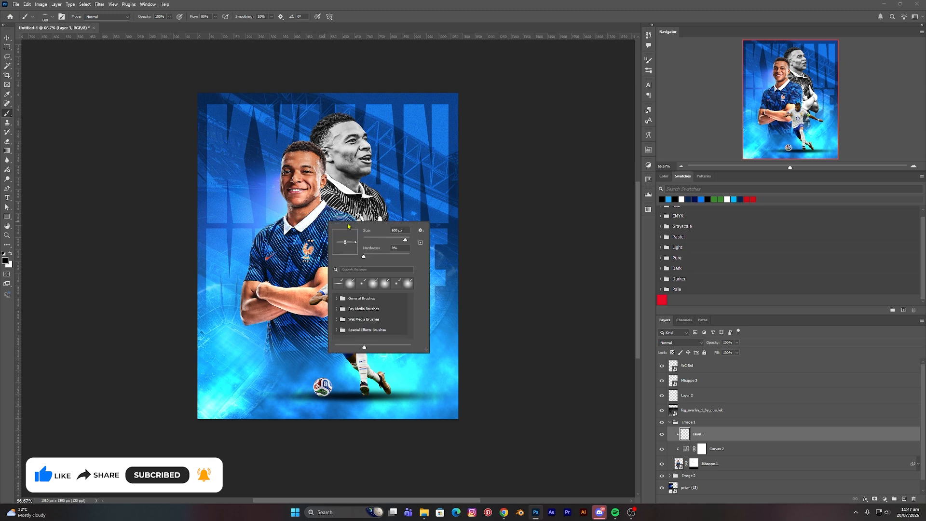
click(348, 288)
click(258, 217)
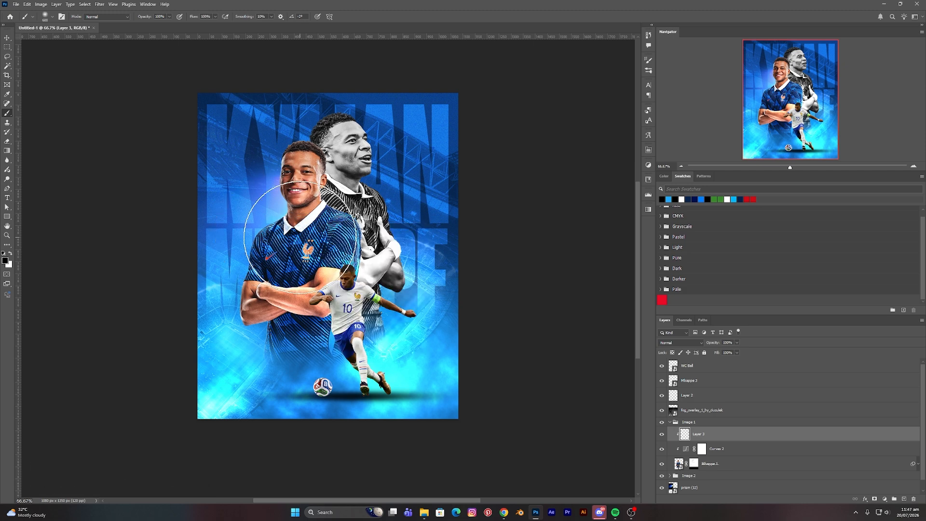
key(bracketleft)
key(bracketleft)
key(bracketleft)
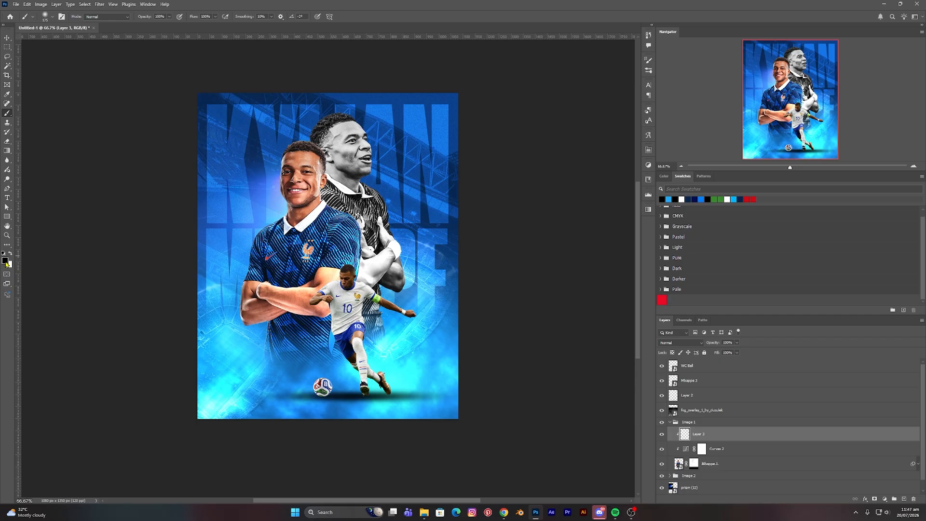
Set the foreground colour to pale blue ade8ff, derived from the poster's fog colour, for the Brush tool
click(5, 261)
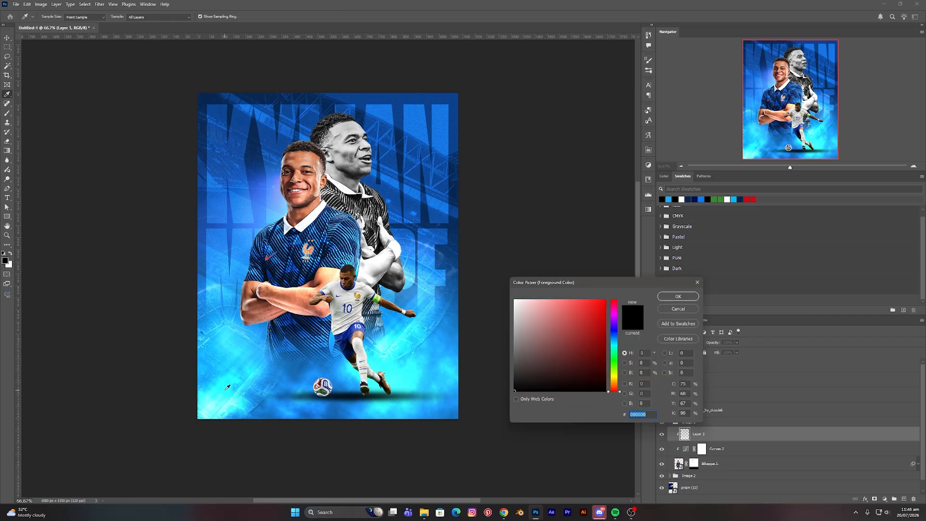
text(26ffff)
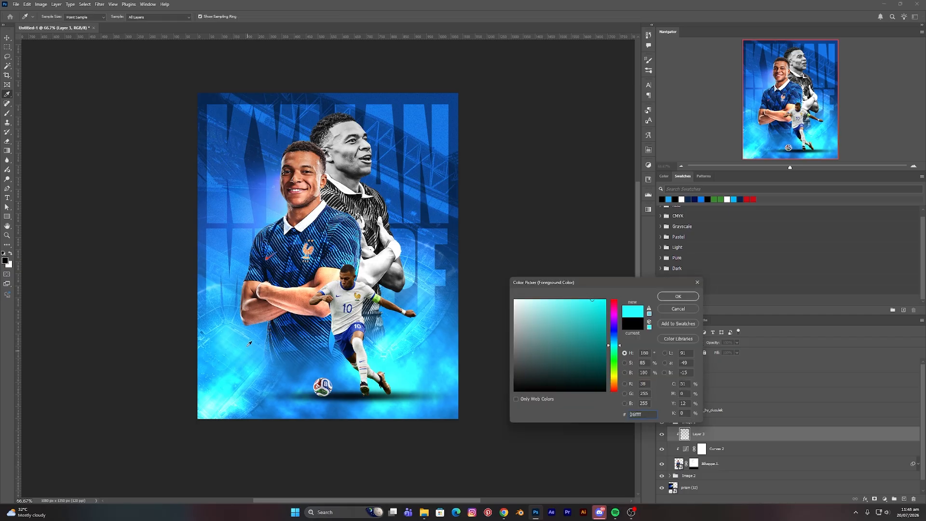
drag(249, 343, 250, 338)
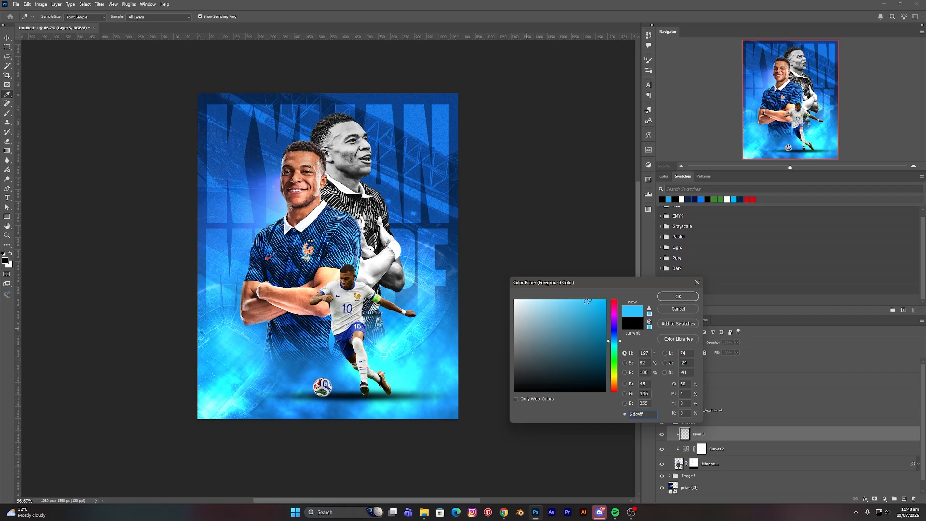
mouse_move(581, 301)
mouse_down()
mouse_move(536, 300)
mouse_move(544, 299)
mouse_up()
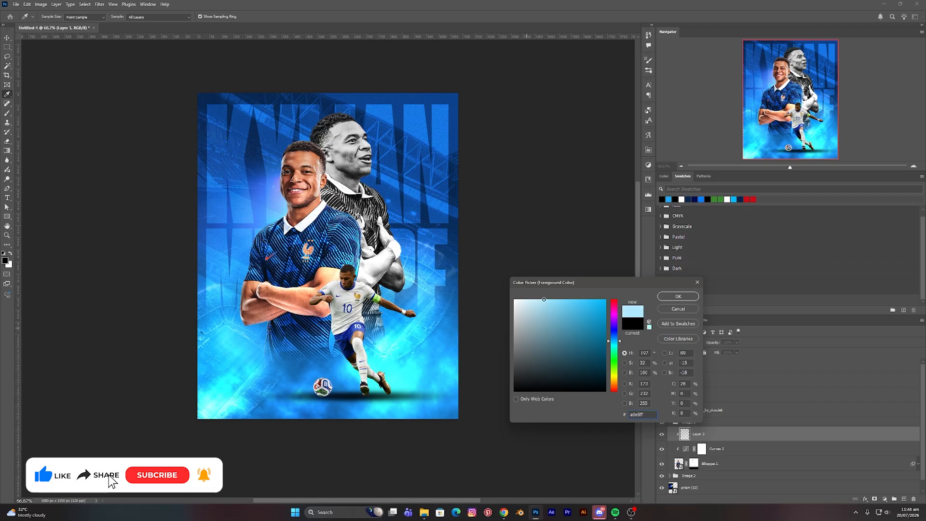
click(671, 296)
key(b)
Paint a pale blue rim light along the smiling player's outer hair, face, neck, shoulder and sleeve edge with a much smaller brush
key(ctrl+plus)
key(ctrl+plus)
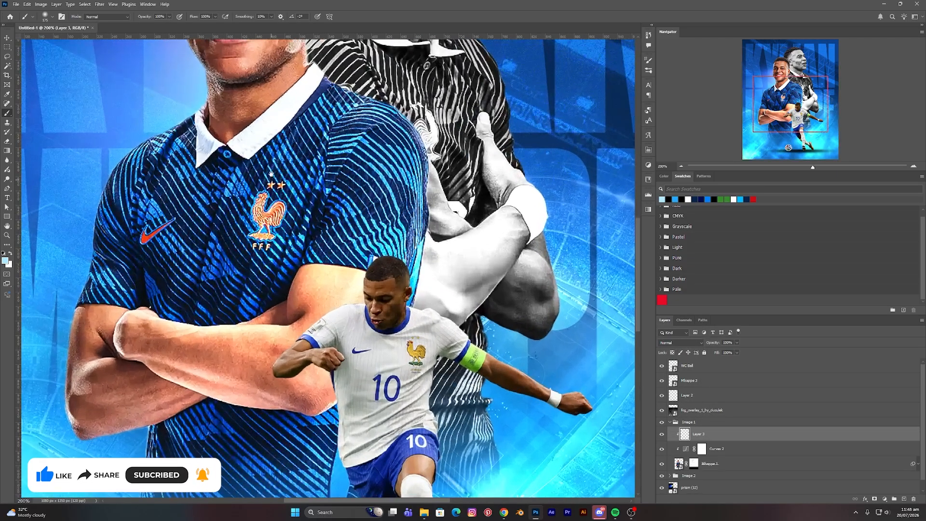
drag(261, 103, 276, 348)
key(bracketleft)
key(bracketleft)
key(bracketleft)
key(bracketleft)
key(bracketleft)
key(bracketleft)
key(bracketleft)
key(bracketleft)
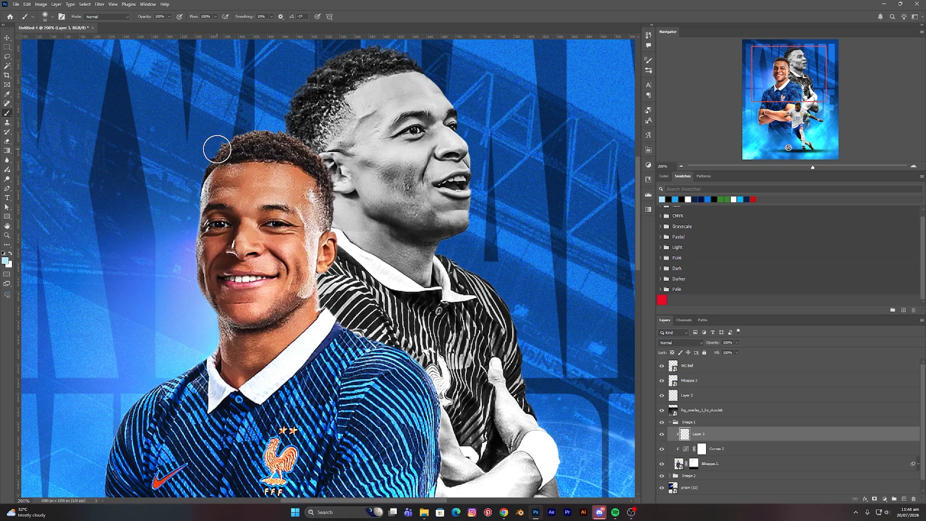
mouse_move(216, 146)
mouse_down()
mouse_move(196, 200)
mouse_move(190, 261)
mouse_move(210, 345)
mouse_move(181, 365)
mouse_up()
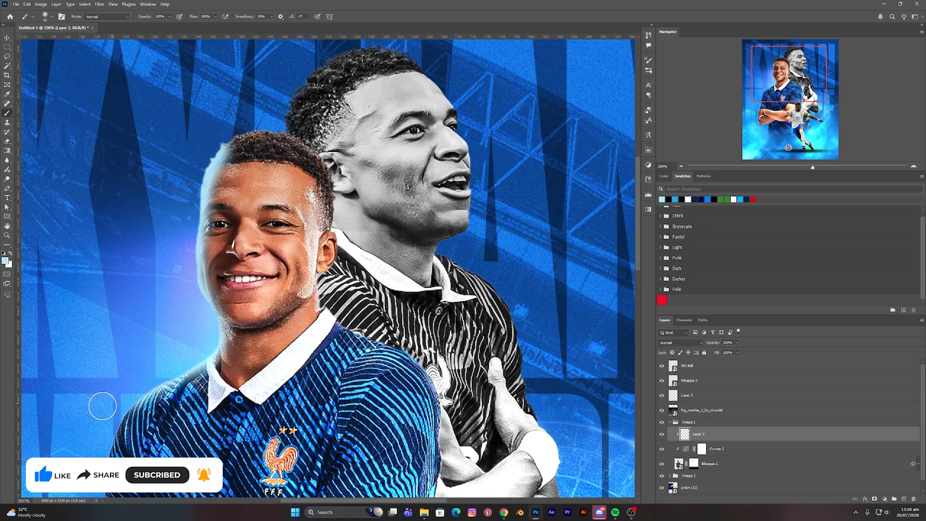
mouse_move(156, 377)
mouse_down()
mouse_move(171, 133)
mouse_move(152, 145)
mouse_move(121, 205)
mouse_move(98, 326)
mouse_move(91, 422)
mouse_move(119, 467)
mouse_up()
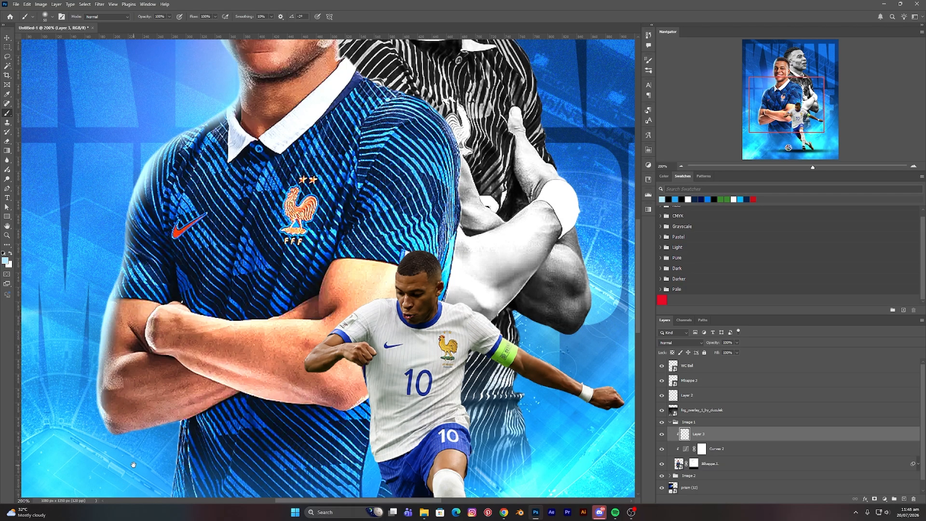
Continue the rim light around the smiling player's elbow and crossed forearm with a slightly smaller brush
scroll(131, 384, down, 3)
key(bracketleft)
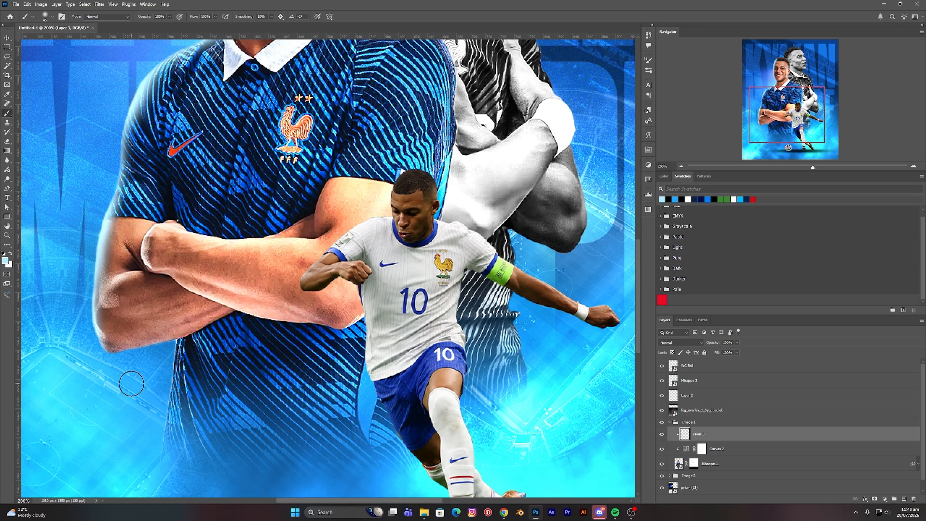
mouse_move(92, 351)
mouse_down()
mouse_move(121, 359)
mouse_move(171, 348)
mouse_up()
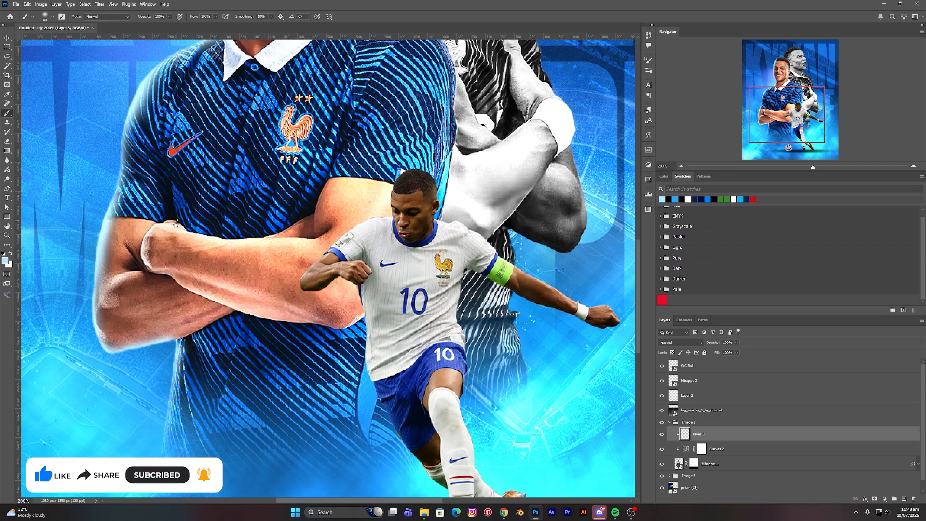
drag(176, 225, 156, 420)
Reinforce the rim light beside the smiling player's face and neck with a slightly larger brush
drag(205, 126, 177, 246)
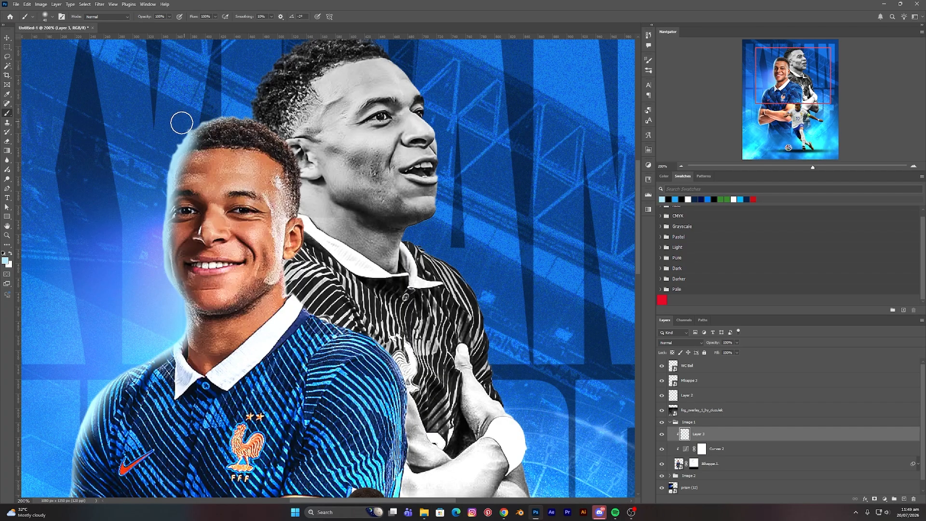
key(bracketright)
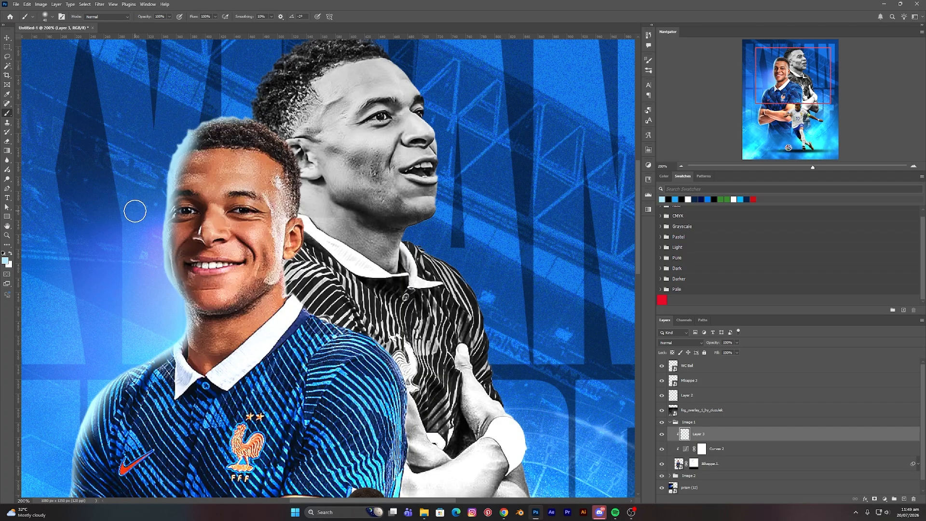
mouse_move(135, 209)
mouse_down()
mouse_move(161, 172)
mouse_move(157, 251)
mouse_move(176, 312)
mouse_up()
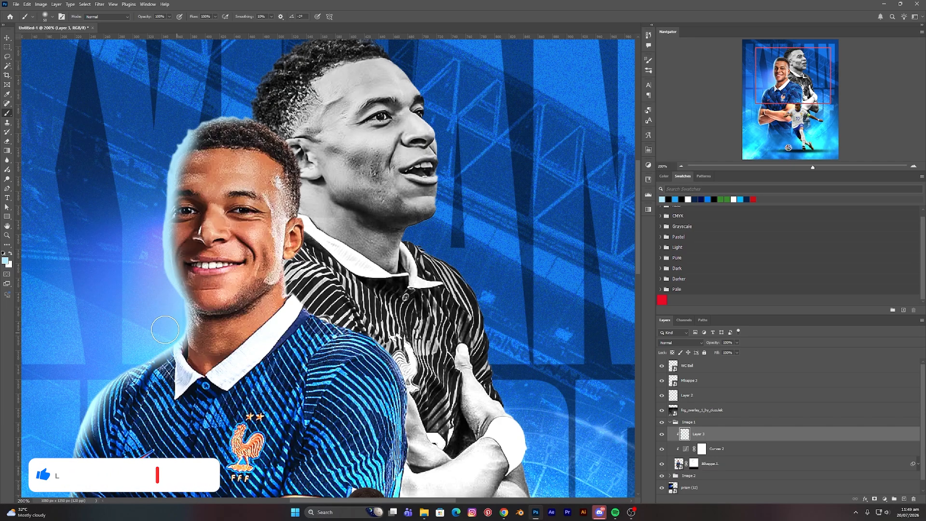
Set the rim light layer to Linear Dodge (Add) and split its Blend If underlying-layer black slider to 0 / 155
click(682, 343)
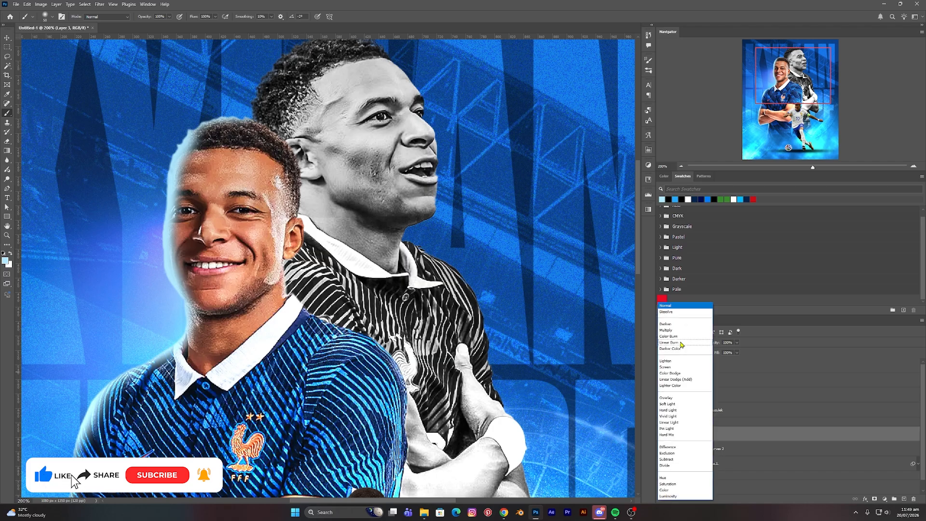
click(676, 380)
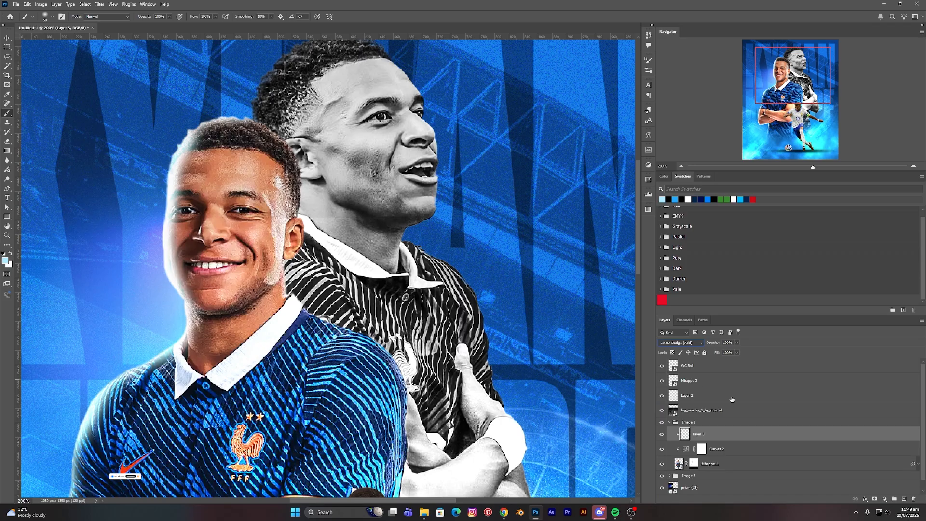
double_click(863, 438)
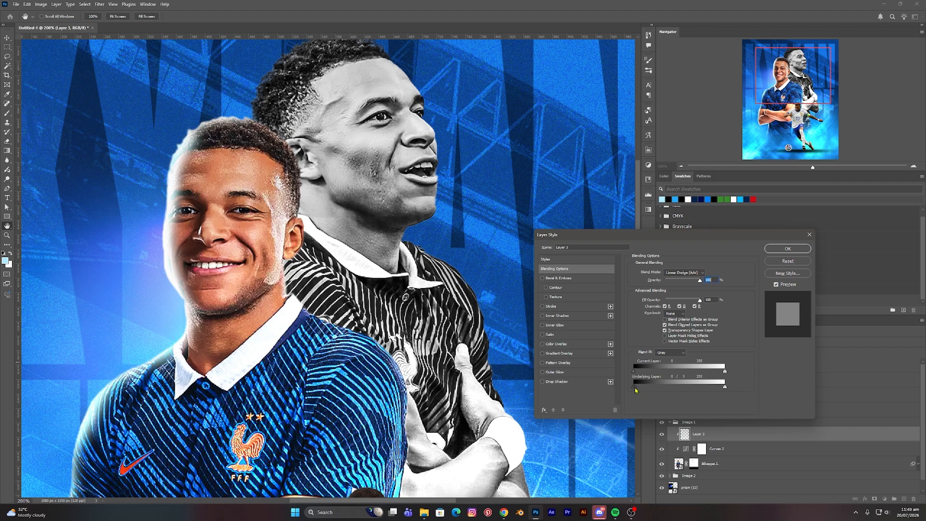
drag(638, 390, 691, 395)
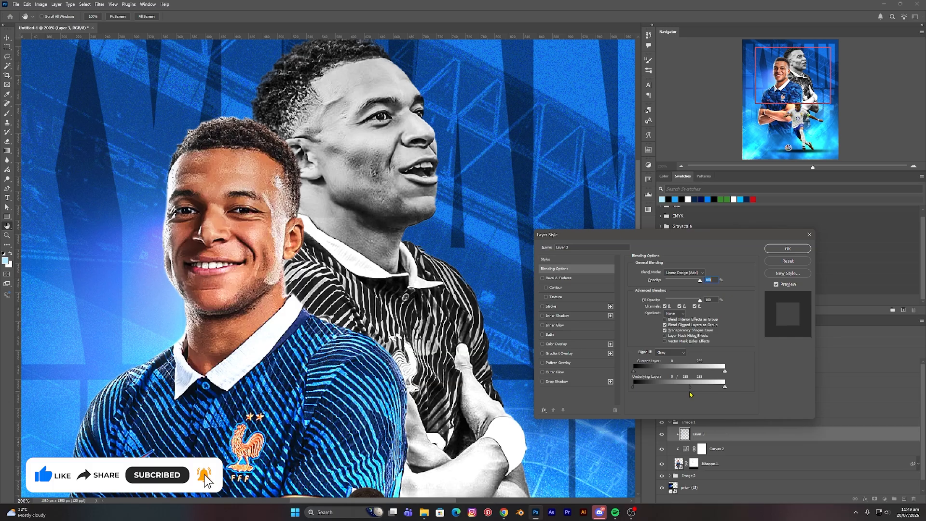
click(790, 250)
Set the rim light layer's fill to 60% with its blend mode at Linear Dodge (Add)
click(737, 352)
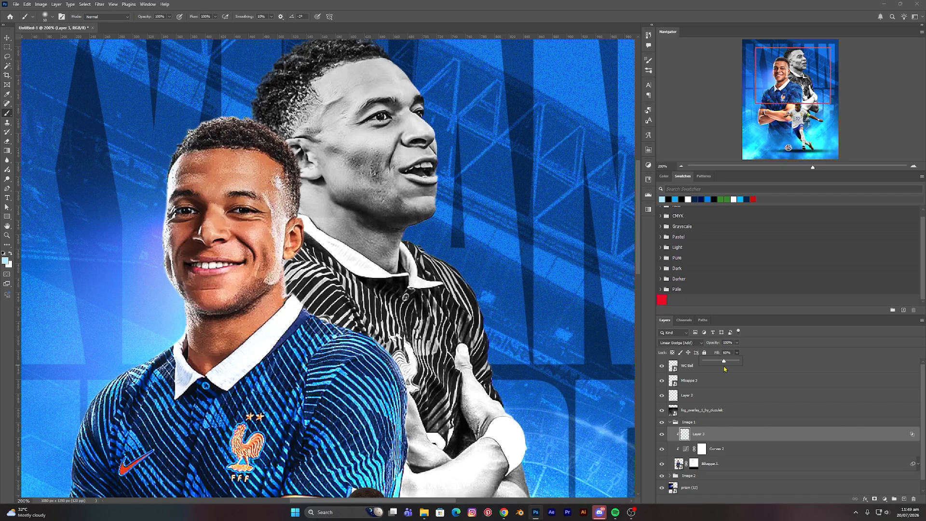
click(725, 365)
click(688, 345)
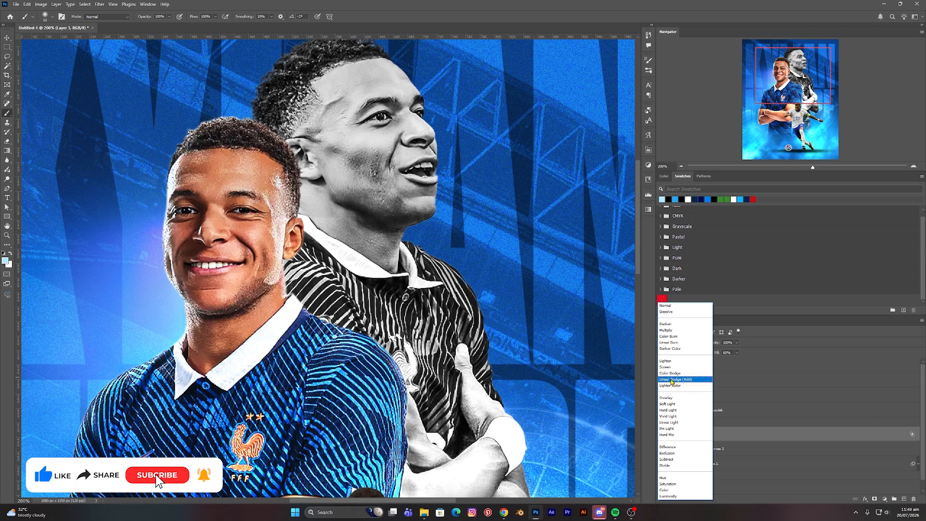
click(672, 380)
key(ctrl+0)
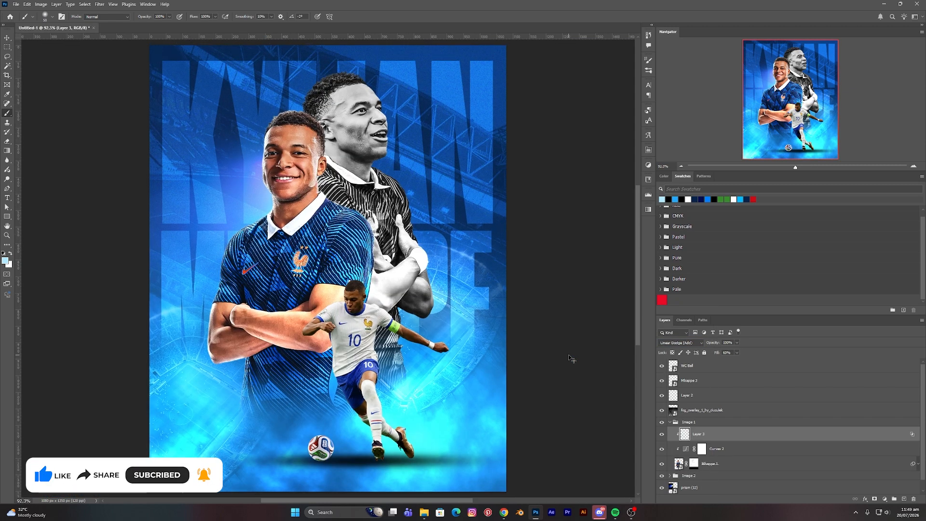
key(ctrl+minus)
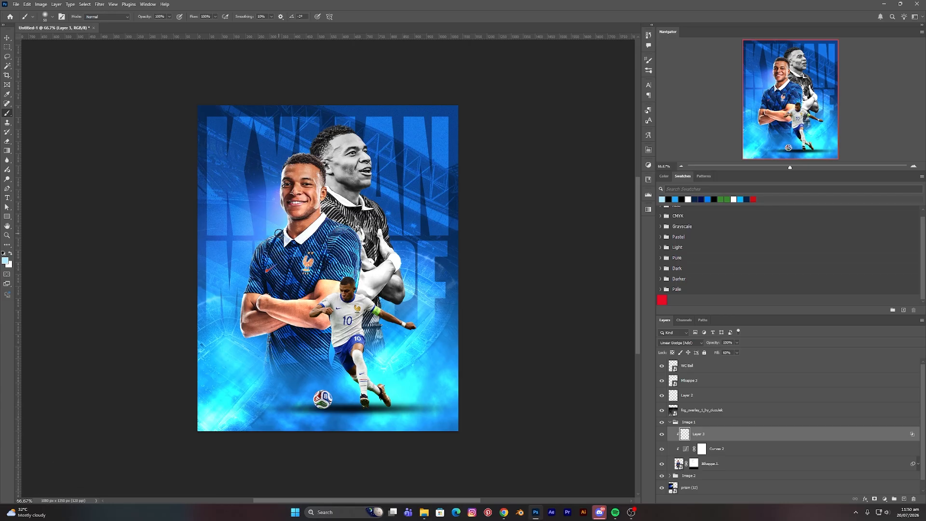
key(ctrl+plus)
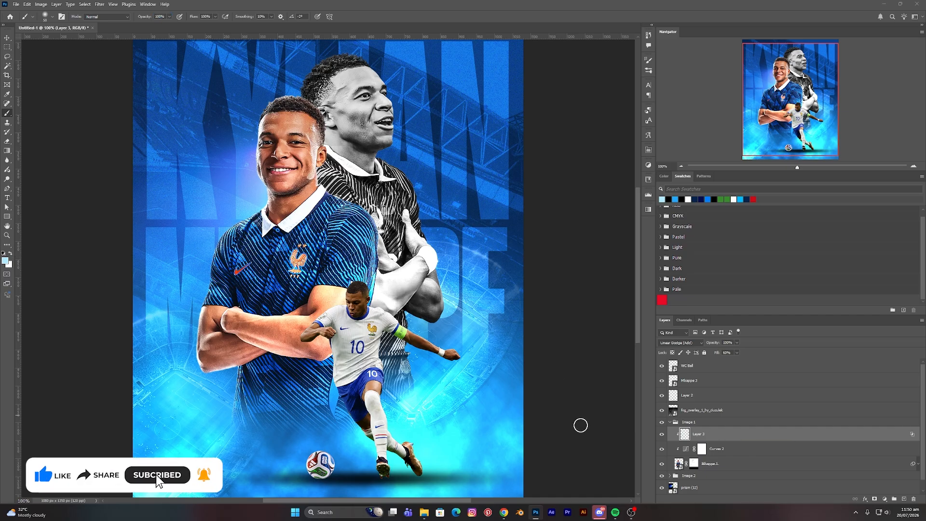
click(581, 424)
click(456, 186)
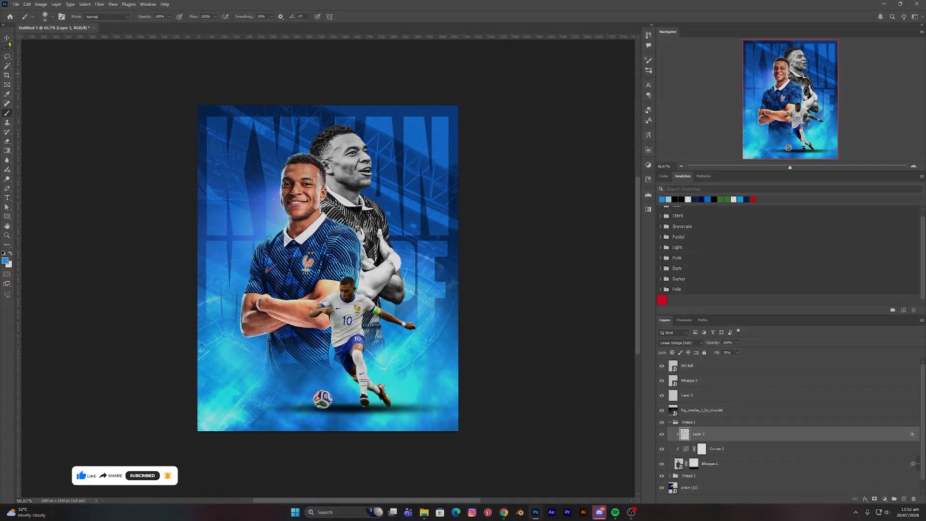
key(v)
click(219, 229)
click(522, 291)
click(518, 290)
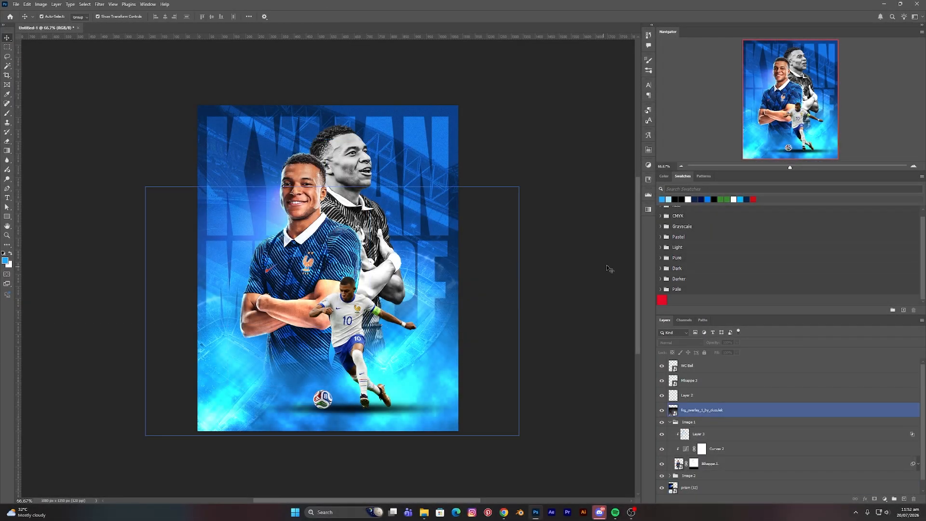
click(609, 268)
drag(359, 228, 358, 243)
click(517, 266)
click(547, 237)
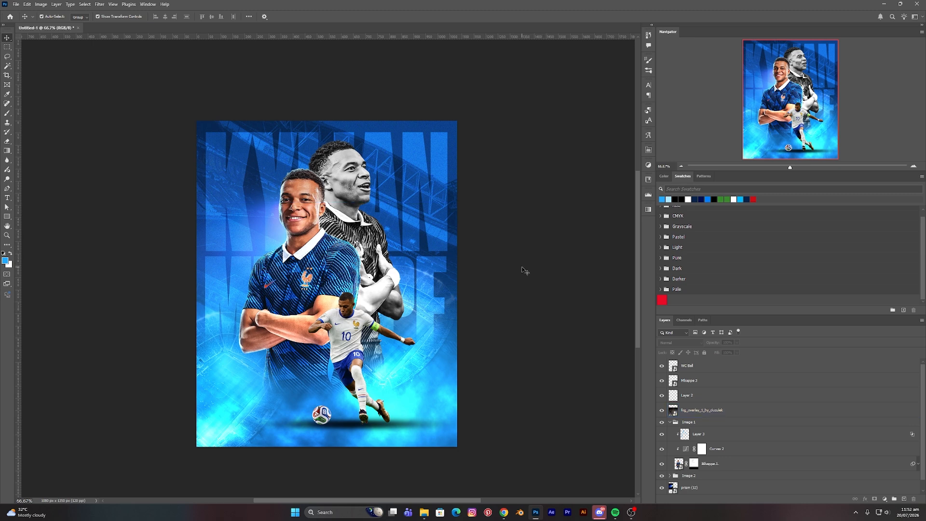
click(461, 285)
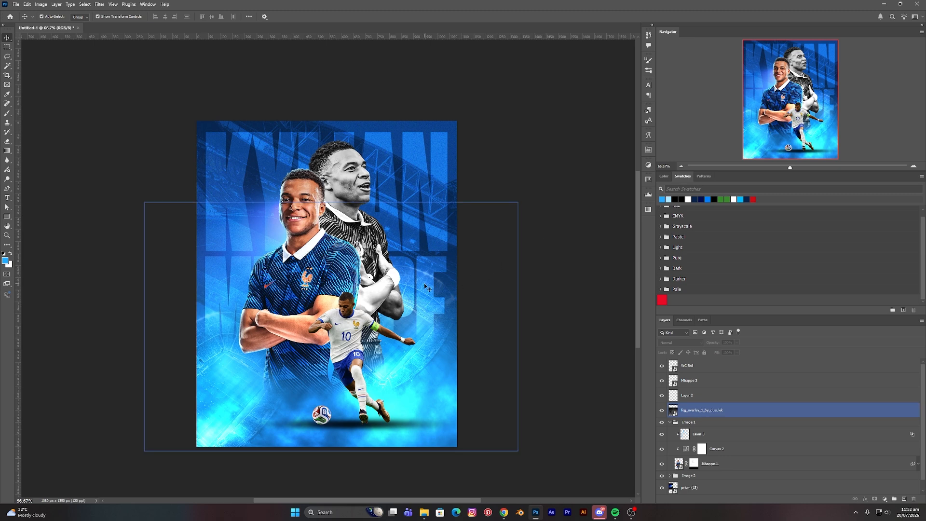
scroll(371, 307, down, 1)
Apply a Camera Raw Filter to the kicking player with exposure +0.15, contrast +10, texture +15, clarity +10 and sharpening 15
click(348, 327)
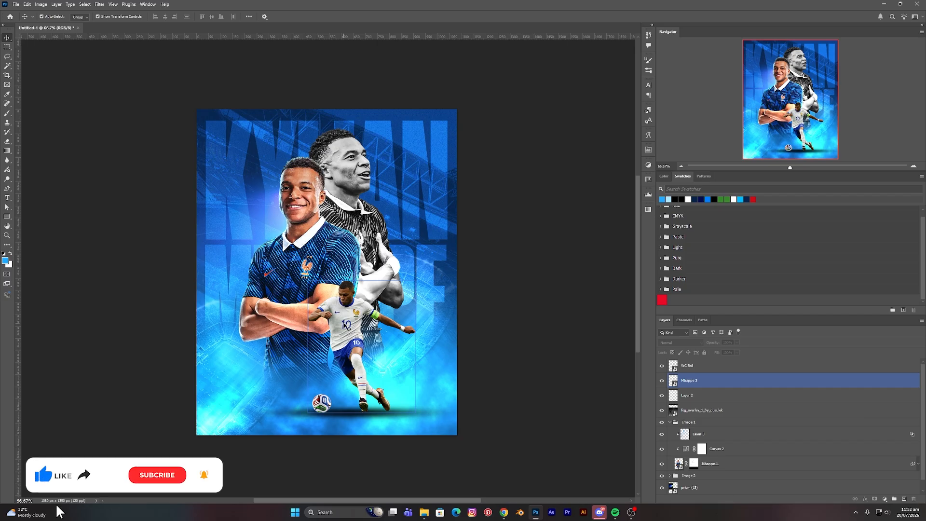
click(346, 325)
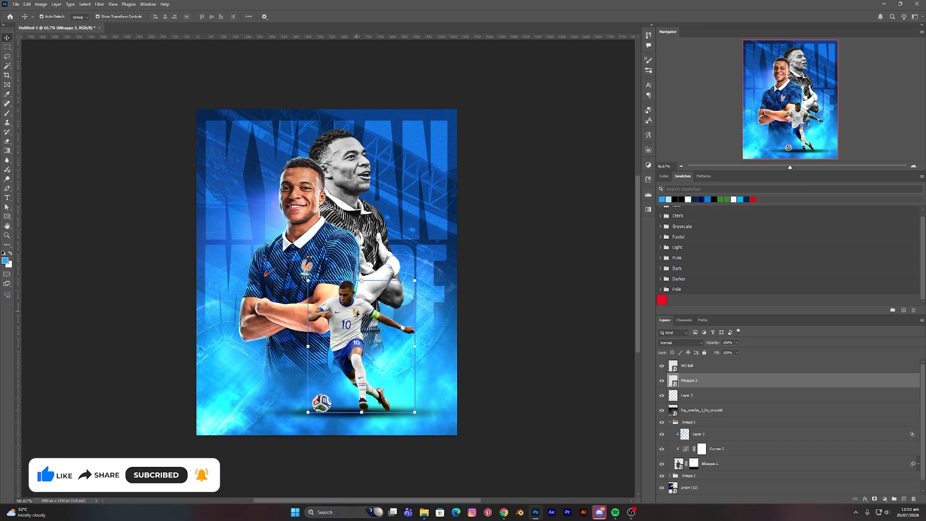
drag(664, 383, 707, 385)
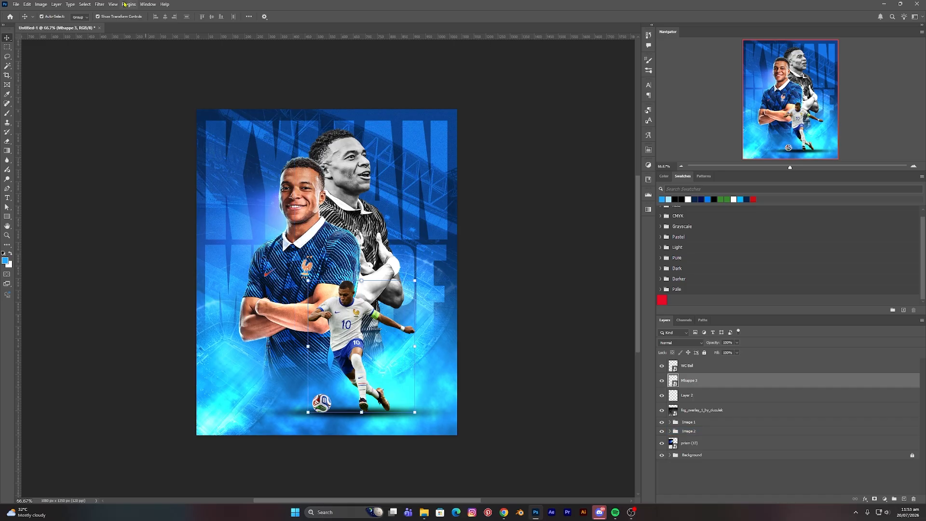
click(102, 4)
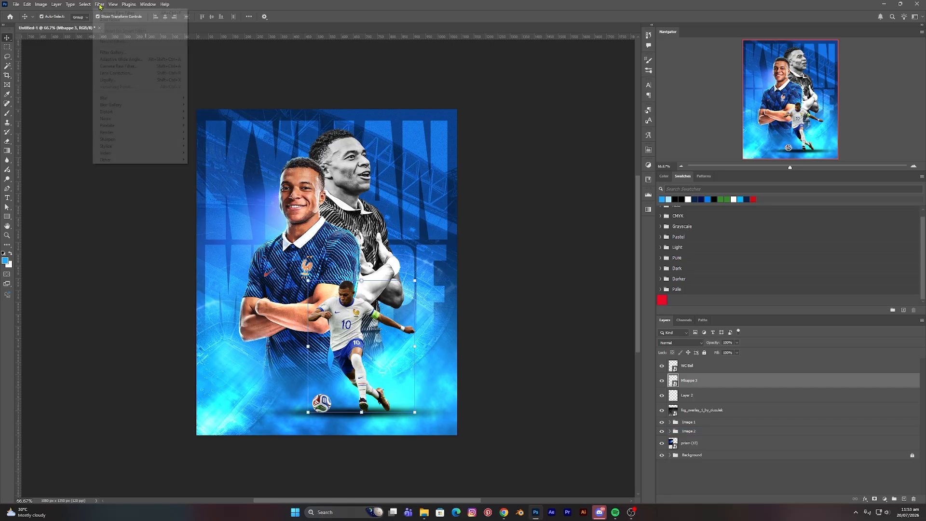
click(127, 67)
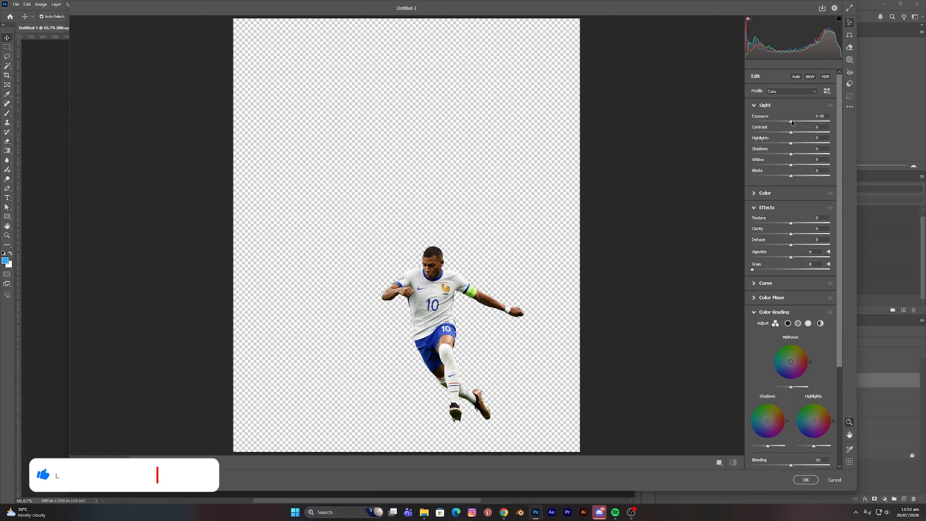
drag(792, 124, 794, 133)
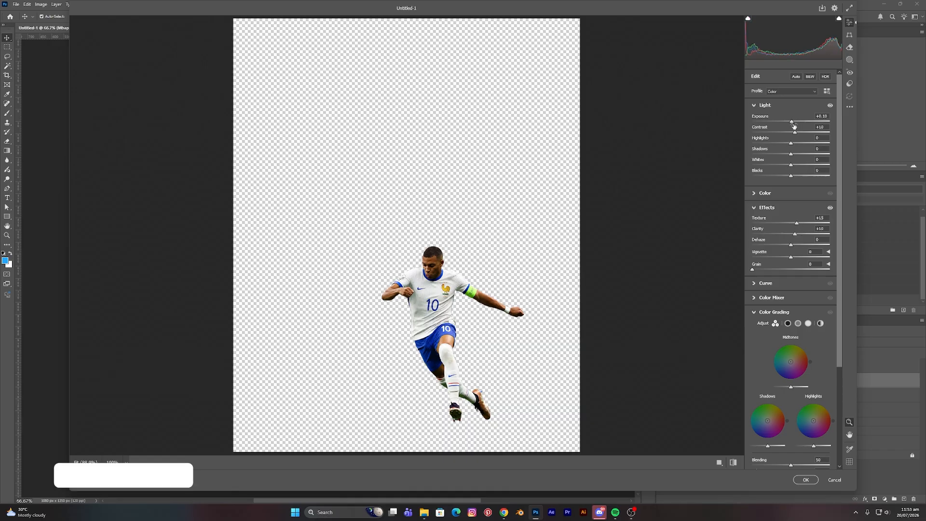
drag(791, 123, 792, 122)
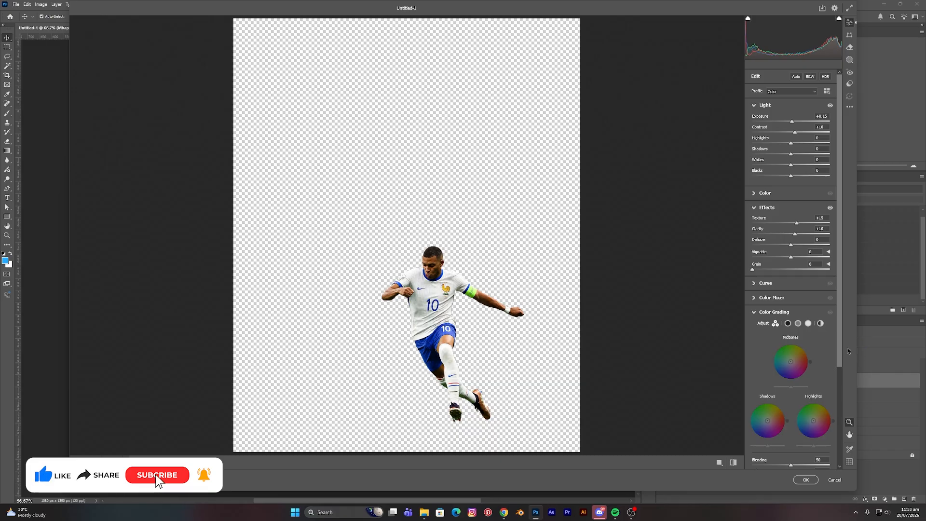
scroll(840, 353, down, 5)
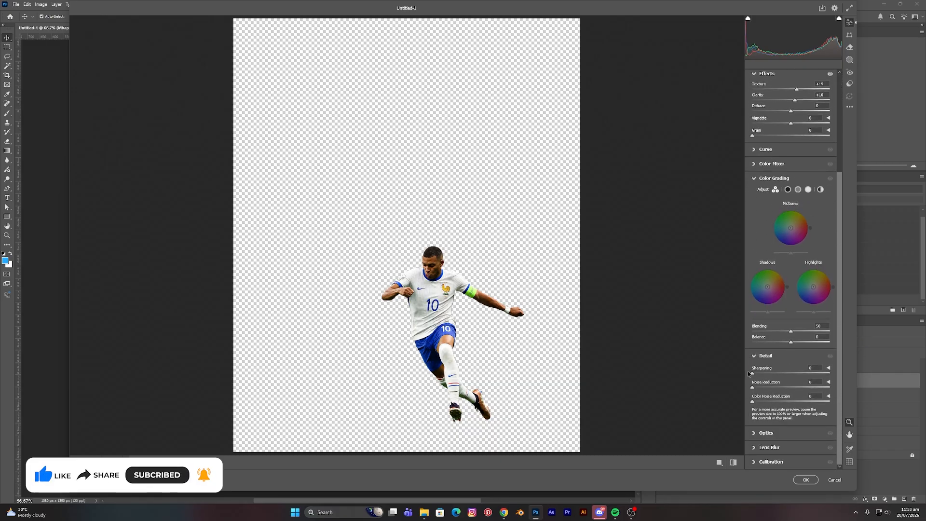
drag(756, 376, 761, 376)
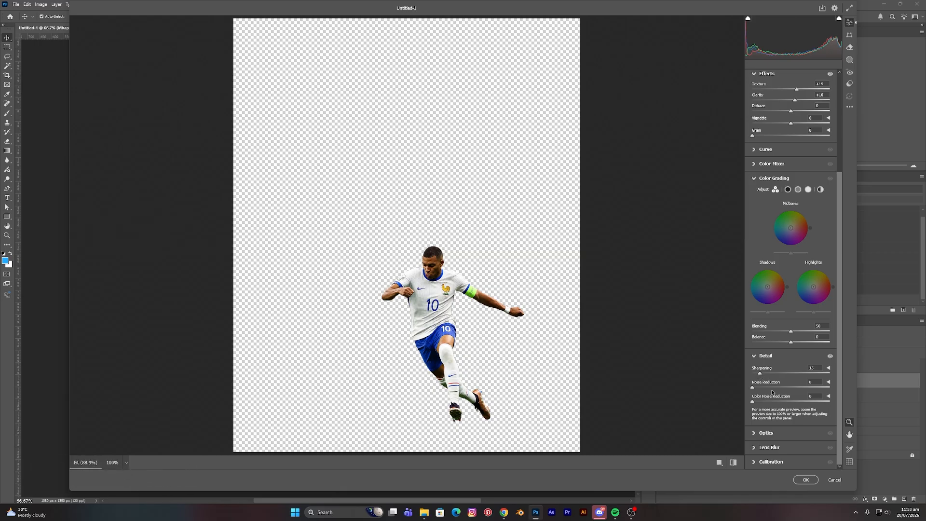
click(805, 480)
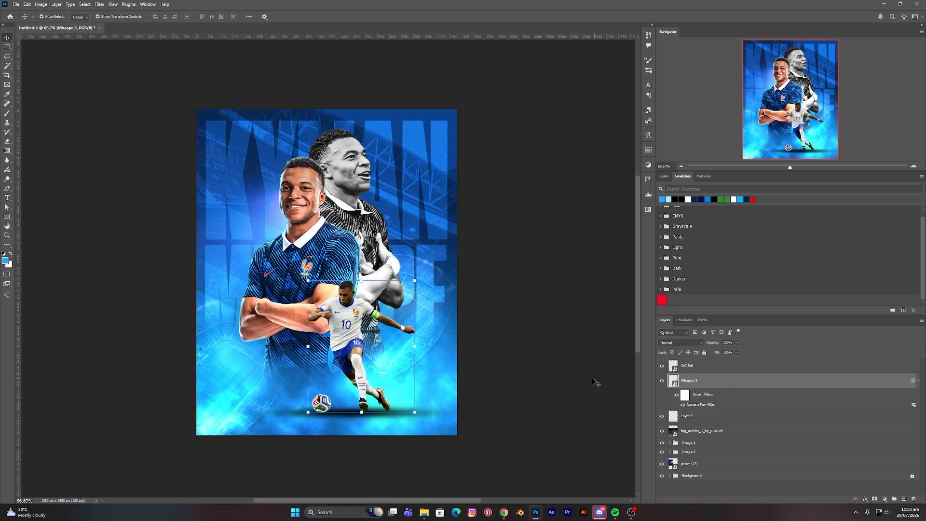
Scale the football beside the kicking player's feet down slightly
click(522, 352)
click(515, 360)
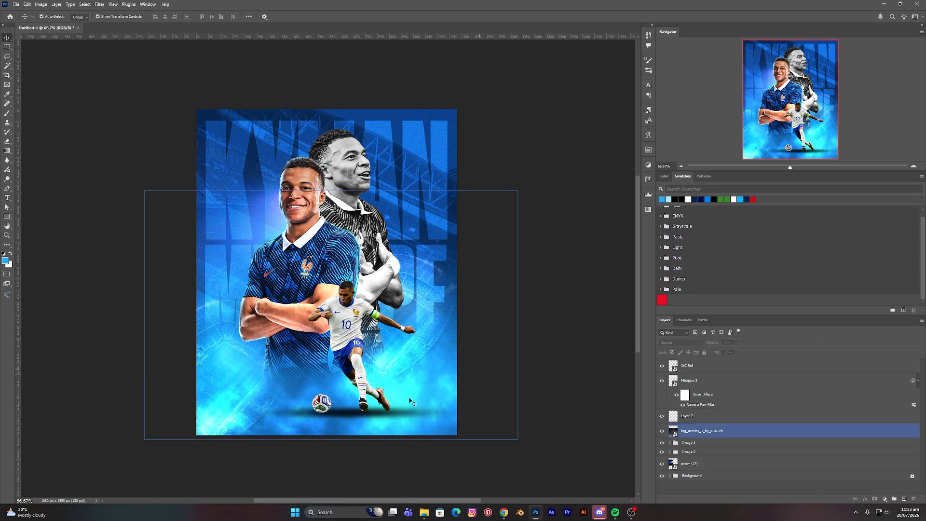
click(331, 405)
click(329, 390)
click(331, 392)
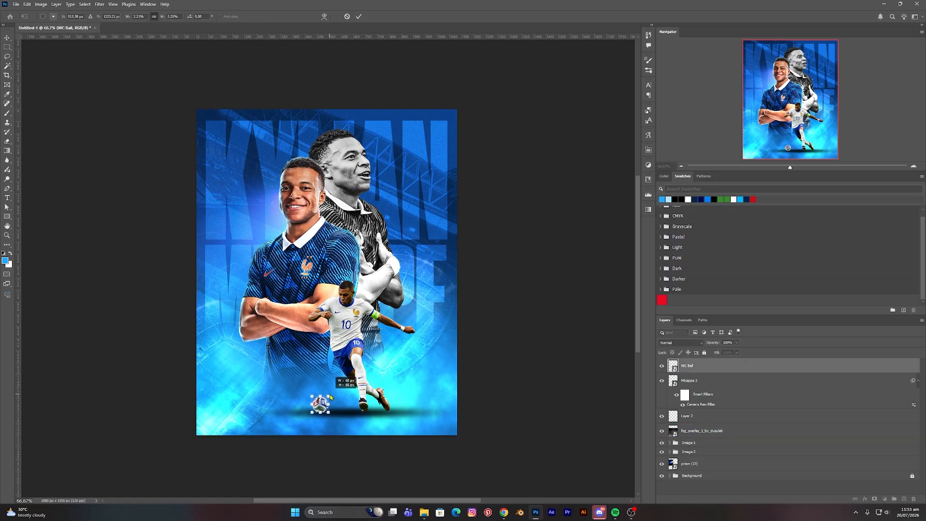
click(511, 423)
click(459, 354)
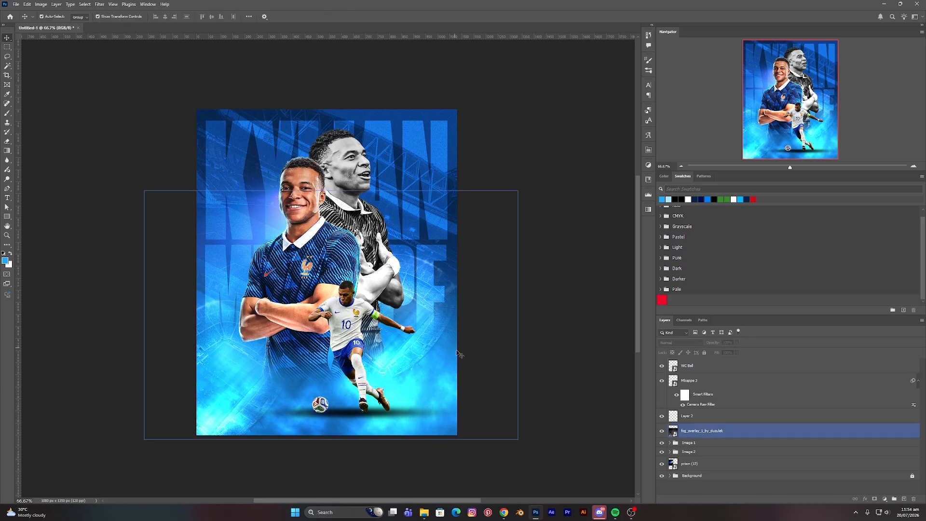
Add a new layer above the kicking player and clip it to that player's layer
click(350, 342)
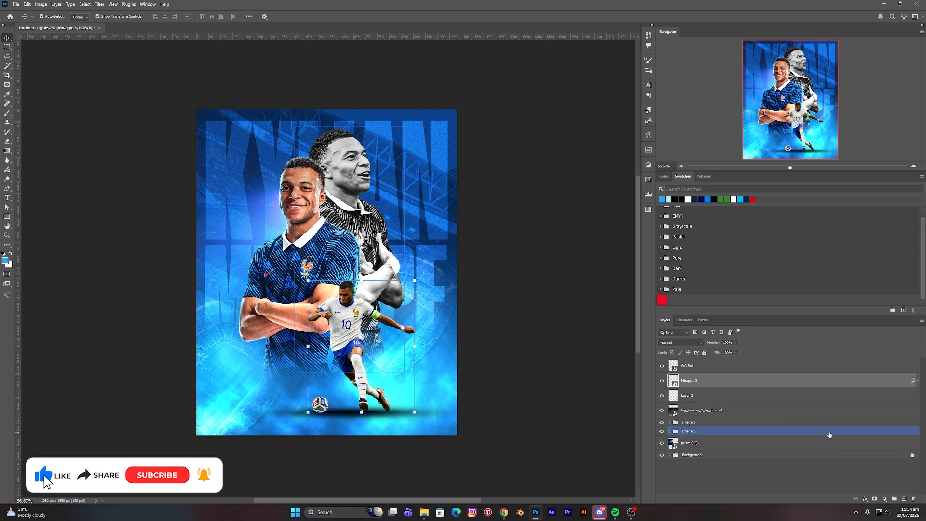
click(885, 500)
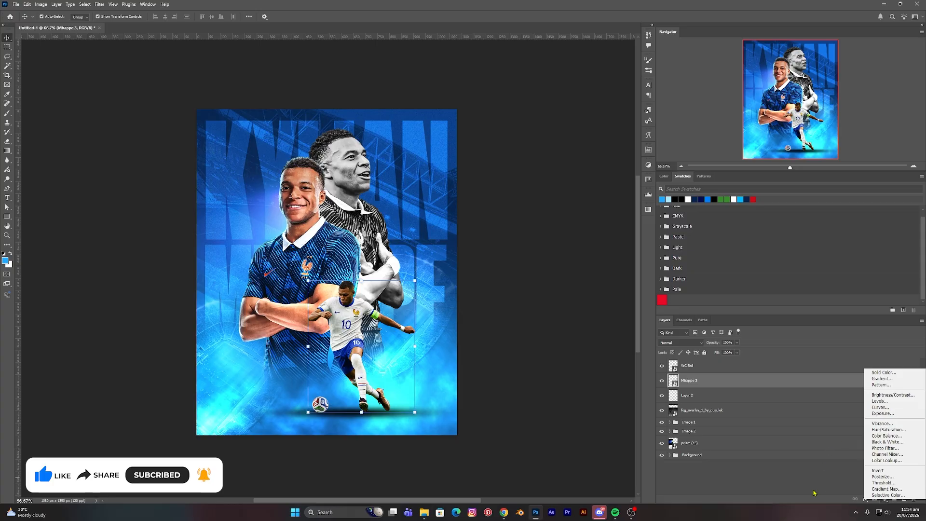
click(913, 498)
click(904, 498)
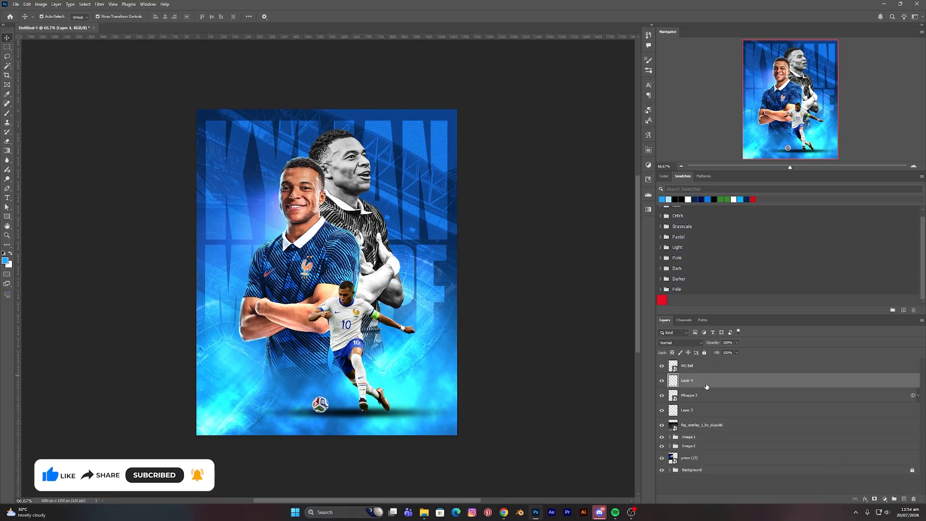
right_click(711, 383)
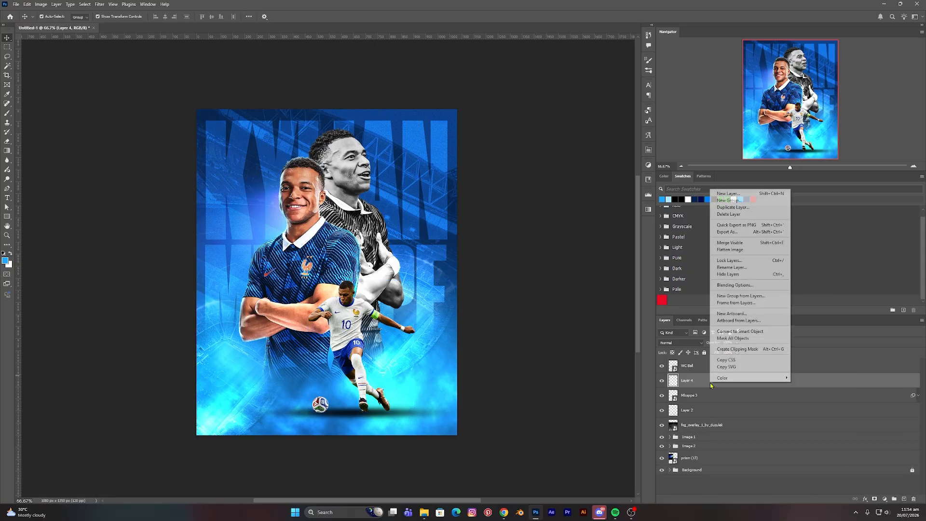
click(743, 350)
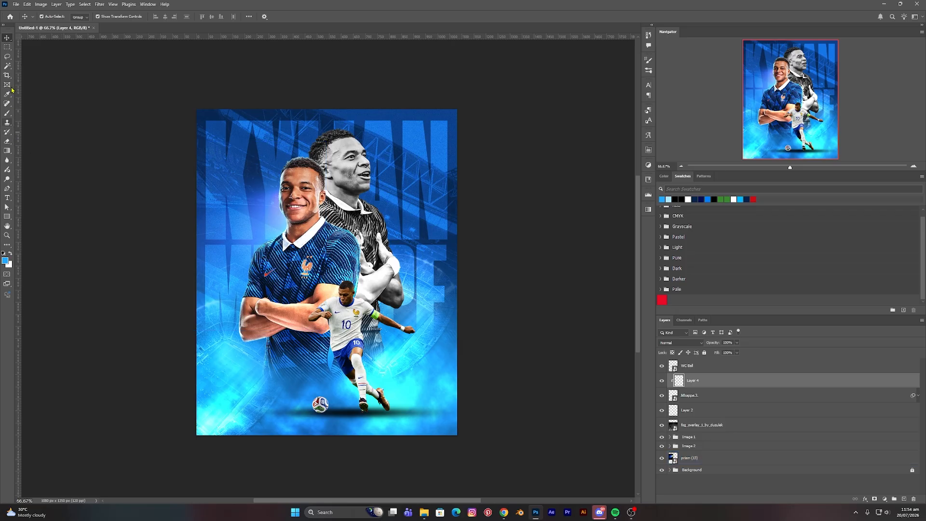
Paint a blue rim light with a small brush along the kicking player's head, shoulder, sleeve and bent forearm
click(7, 113)
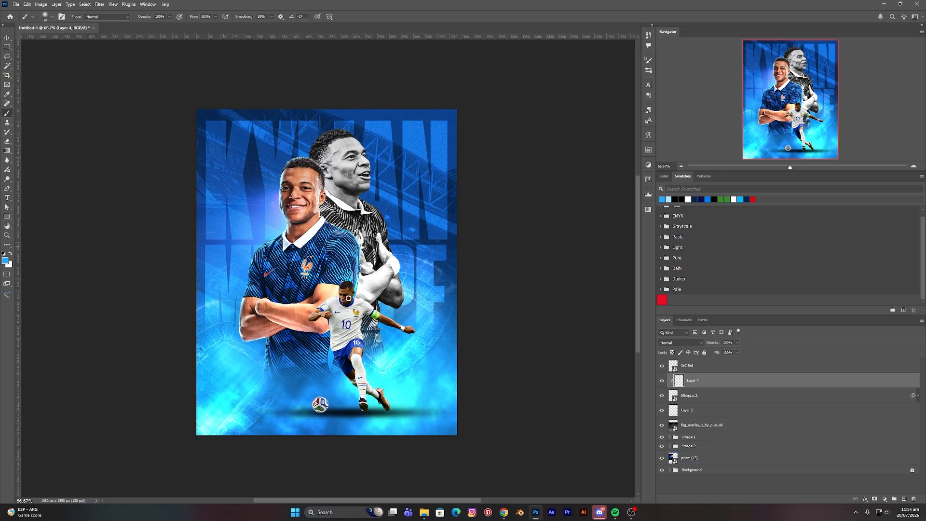
key(ctrl+plus)
key(ctrl+plus)
key(ctrl+plus)
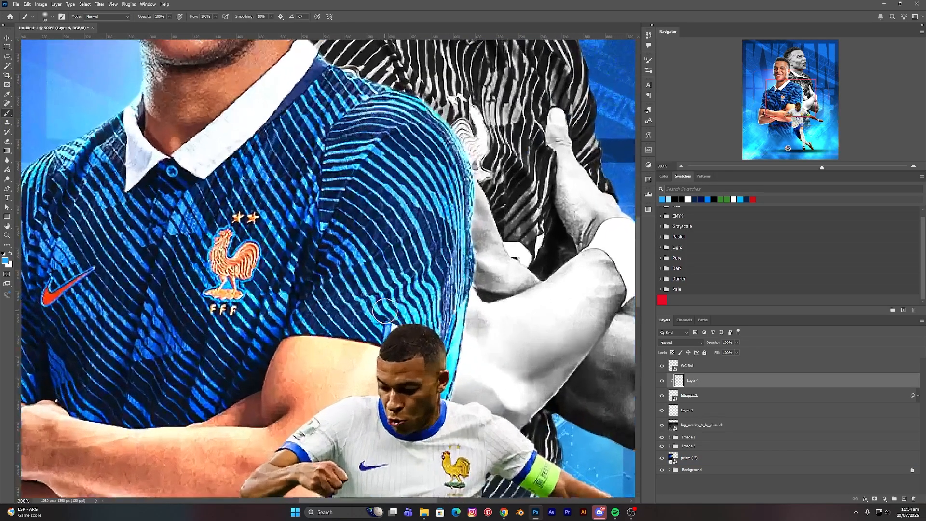
drag(393, 315, 374, 266)
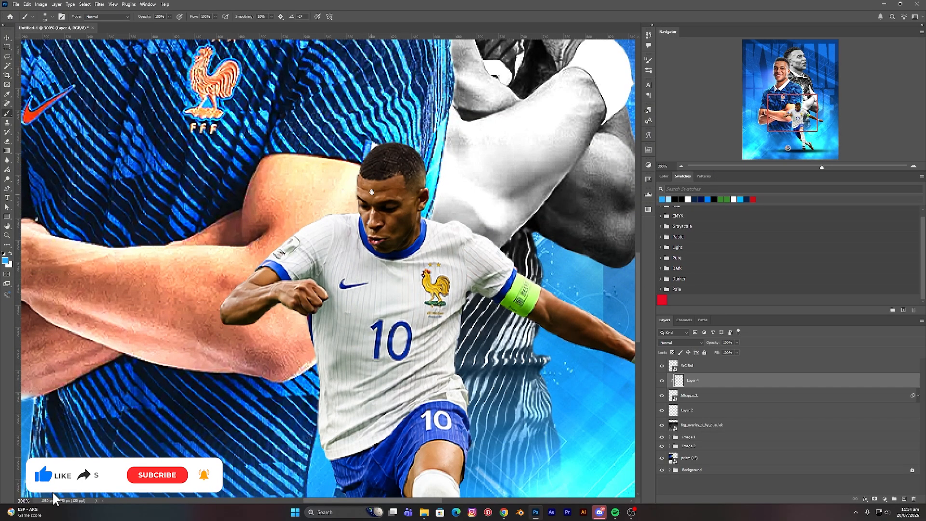
drag(371, 188, 355, 207)
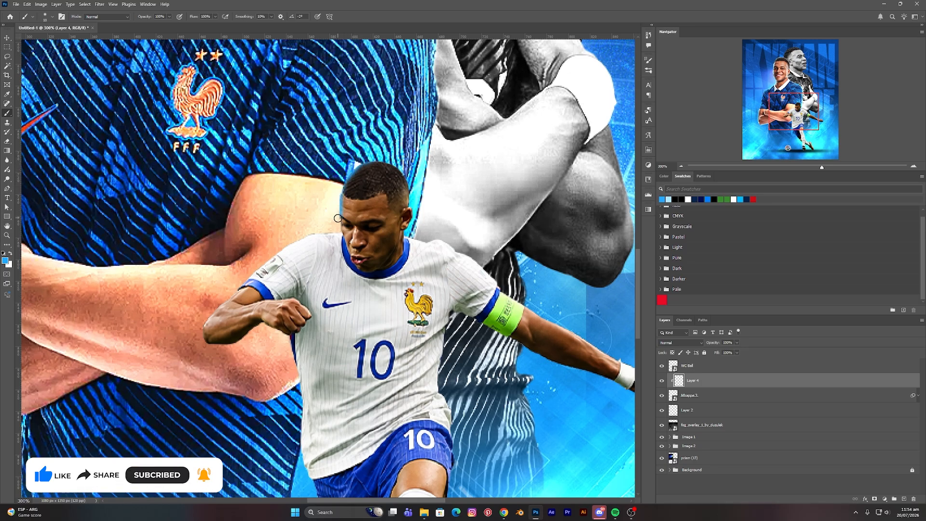
drag(340, 233, 315, 233)
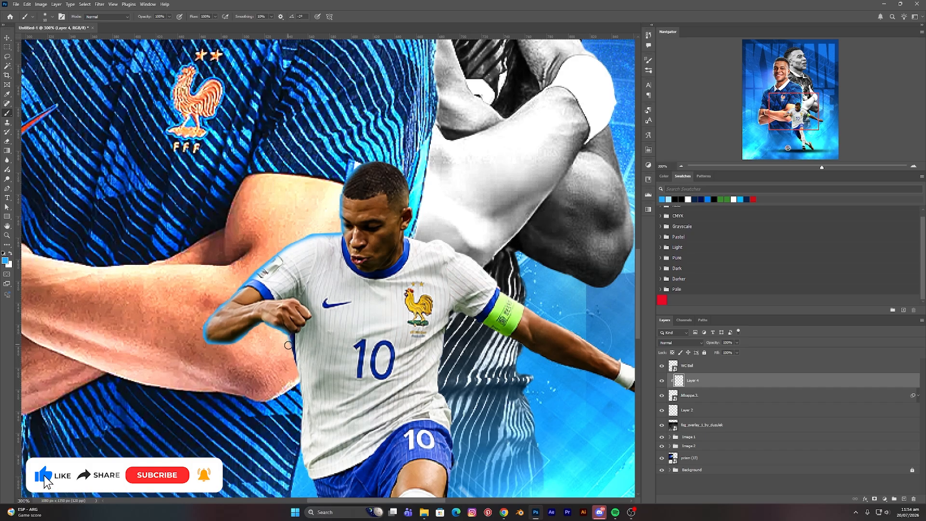
Continue the blue rim light down the kicking player's torso below the bent arm, then along the shorts and trailing leg with a larger brush
drag(261, 344, 281, 256)
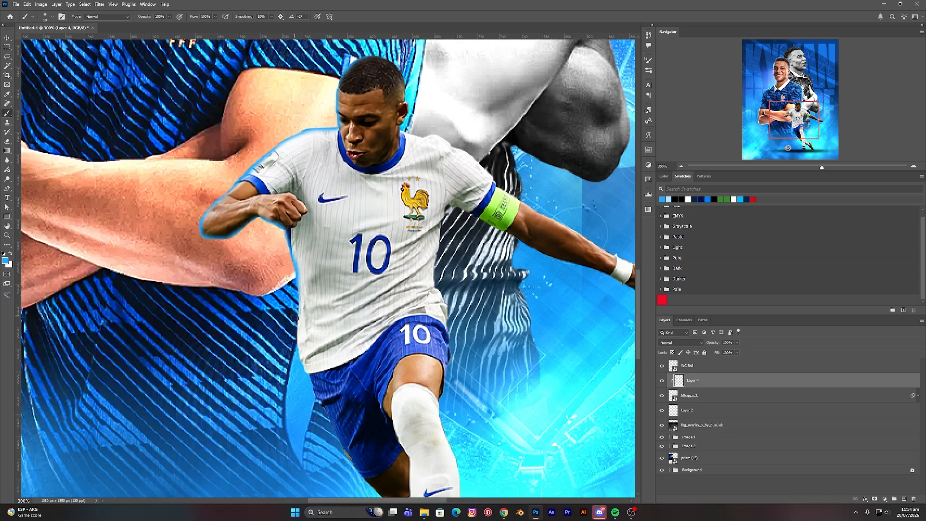
drag(294, 318, 321, 406)
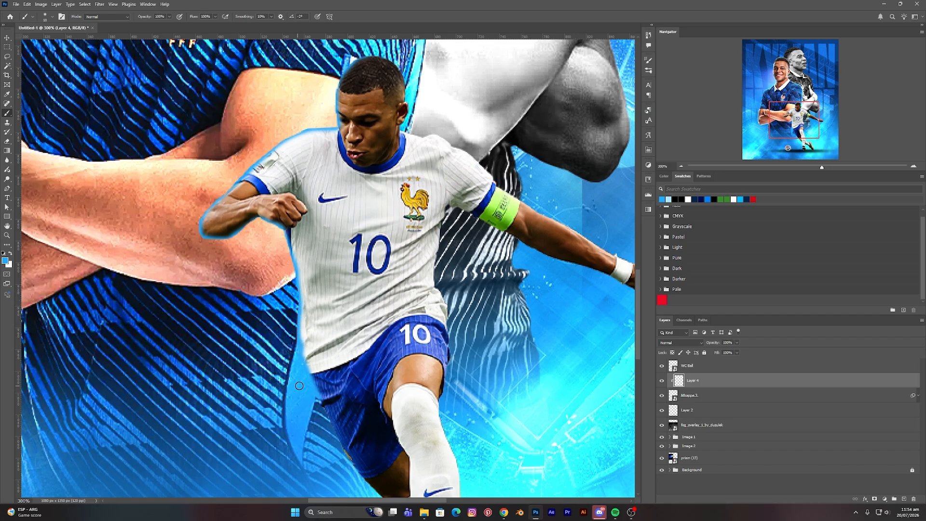
scroll(289, 309, down, 5)
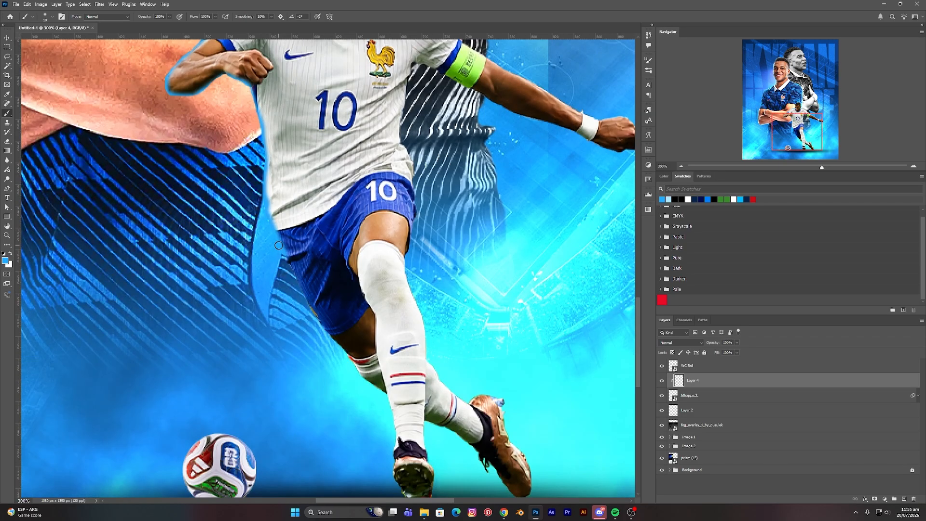
key(bracketright)
key(bracketright)
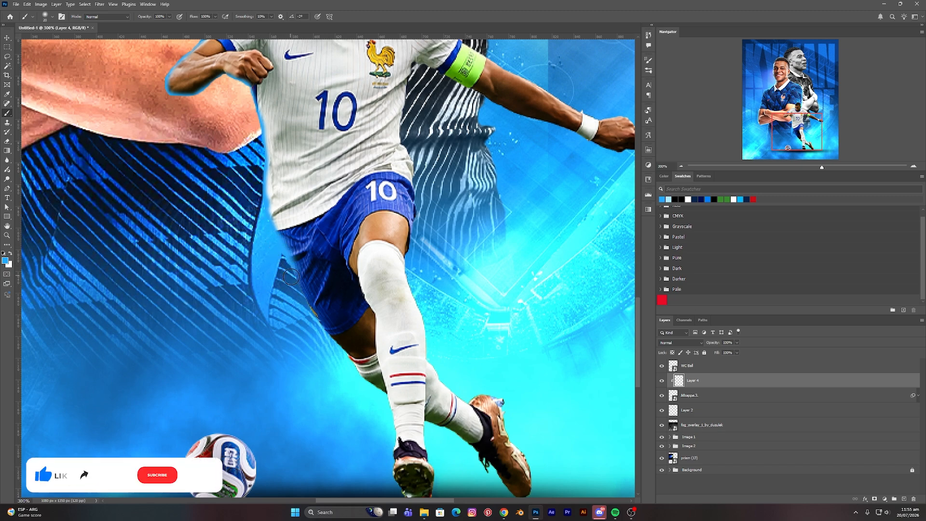
mouse_move(291, 277)
mouse_down()
mouse_move(316, 326)
mouse_move(375, 399)
mouse_move(362, 393)
mouse_move(371, 389)
mouse_up()
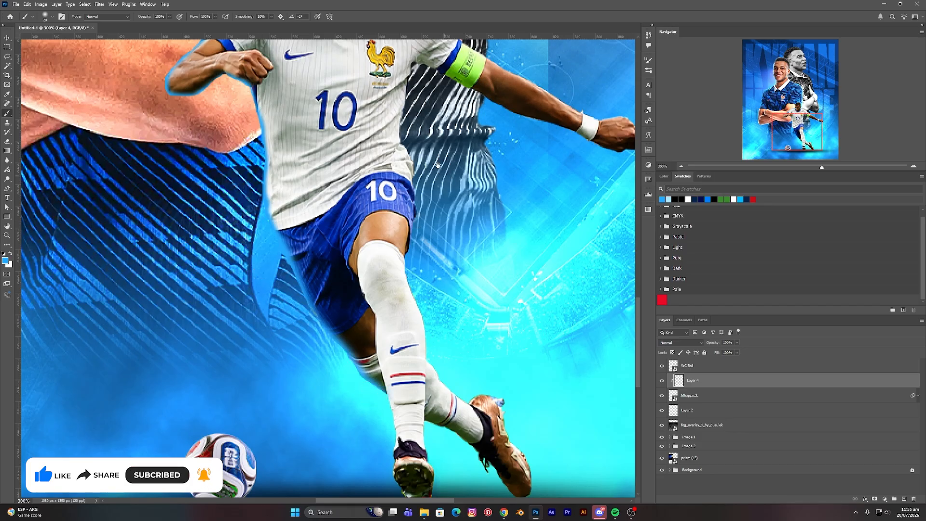
Paint the blue rim light along the kicking player's other shoulder, sleeve and outstretched arm
scroll(437, 164, up, 5)
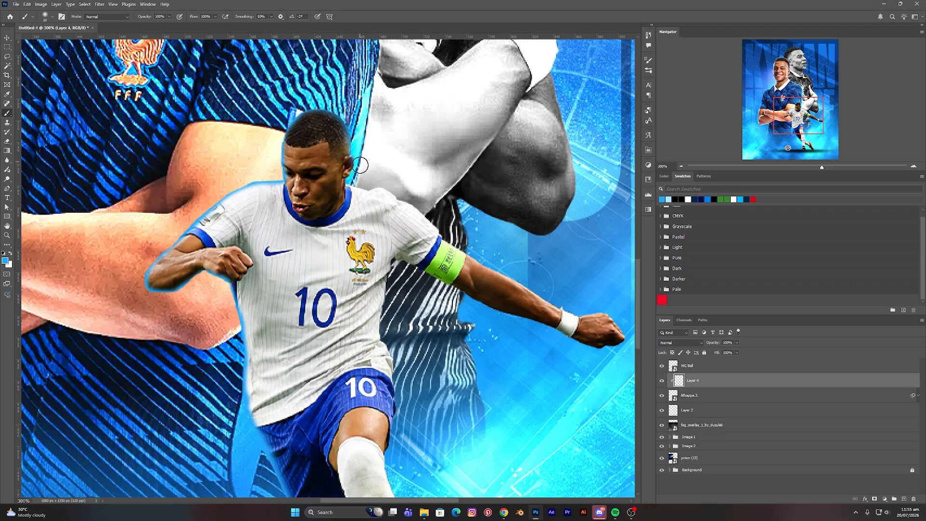
mouse_move(360, 165)
mouse_down()
mouse_move(356, 186)
mouse_move(385, 186)
mouse_move(414, 202)
mouse_move(479, 255)
mouse_up()
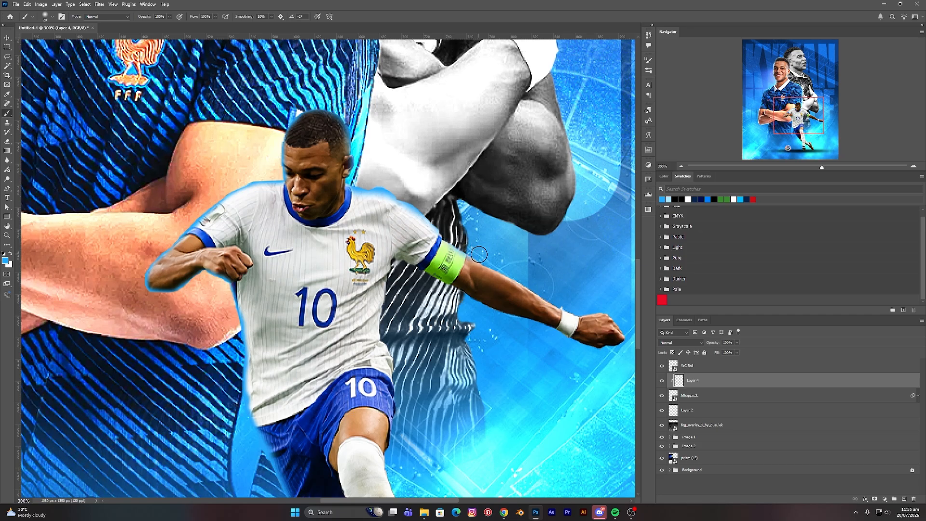
drag(573, 262, 395, 195)
mouse_move(366, 225)
mouse_down()
mouse_move(359, 221)
mouse_move(395, 241)
mouse_move(433, 243)
mouse_up()
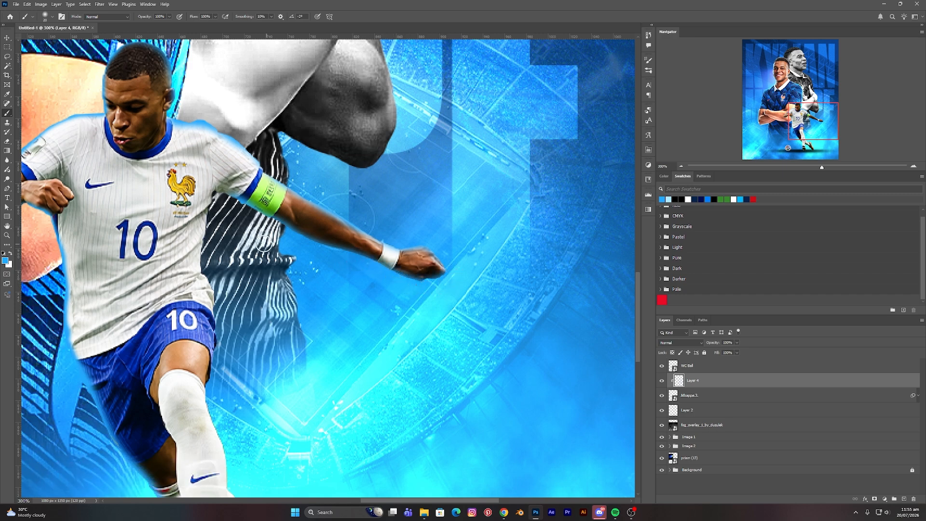
Paint the rim light with a smaller brush along the shirt edge below the outstretched arm, the front leg, the socks and the boots
key(bracketleft)
key(bracketleft)
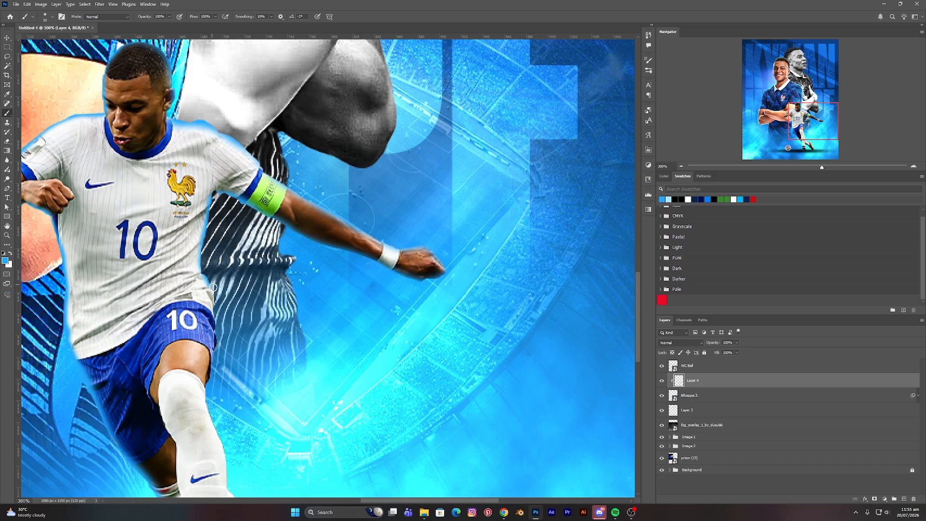
scroll(212, 288, down, 3)
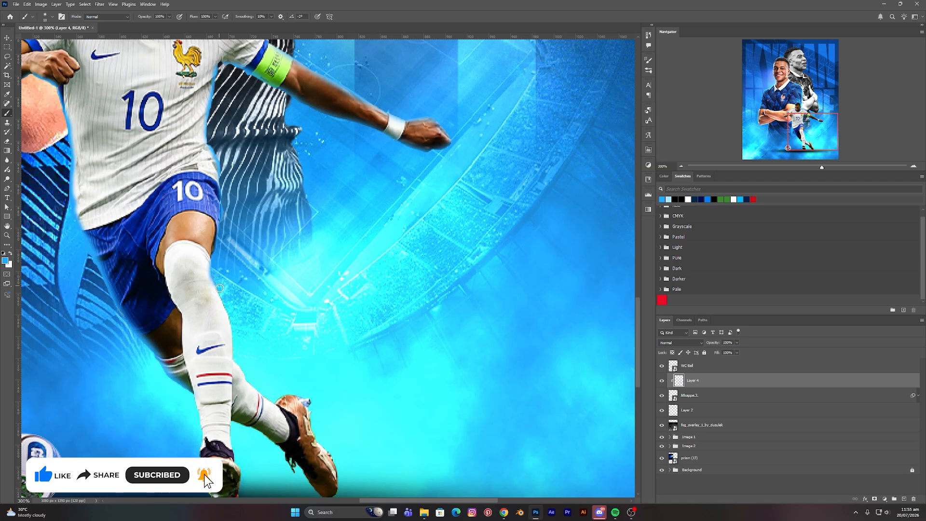
drag(243, 339, 231, 164)
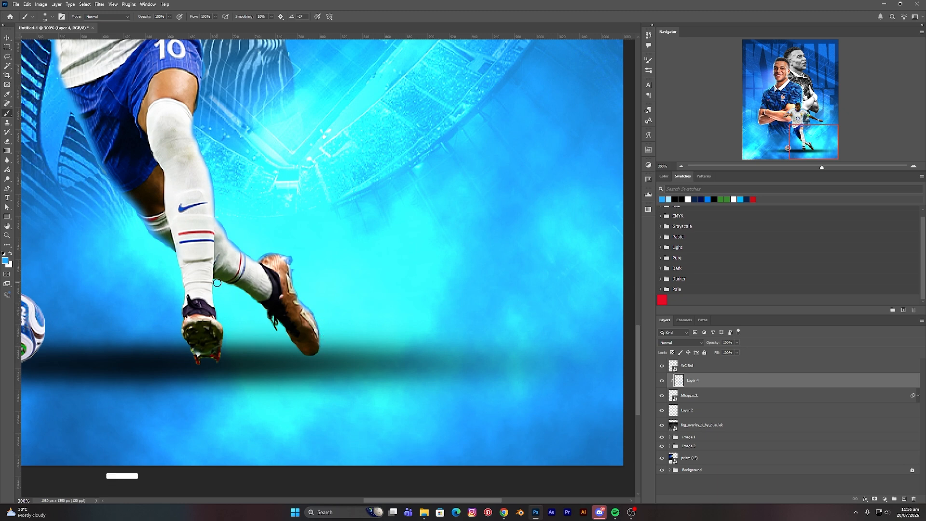
drag(240, 291, 273, 330)
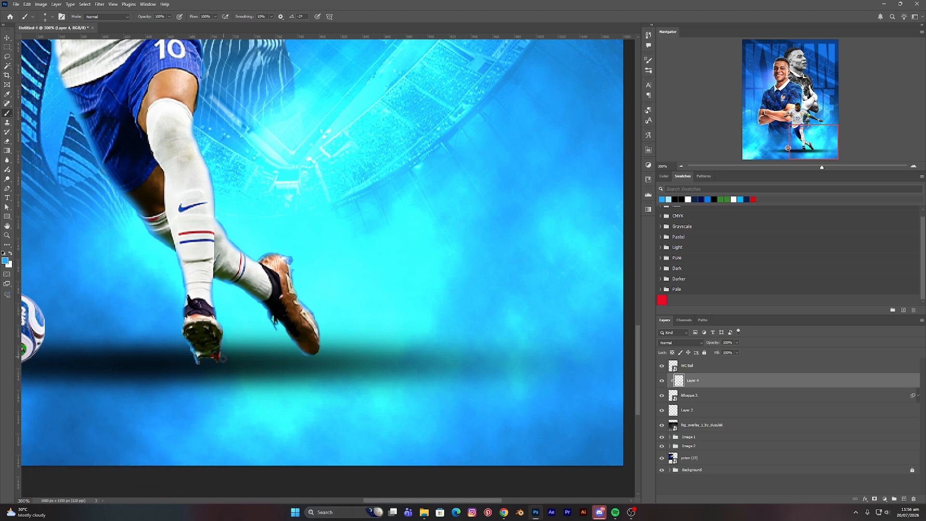
Set the rim light layer to Linear Dodge (Add) and split its Blend If underlying-layer shadow slider to 0 / 90
key(ctrl+0)
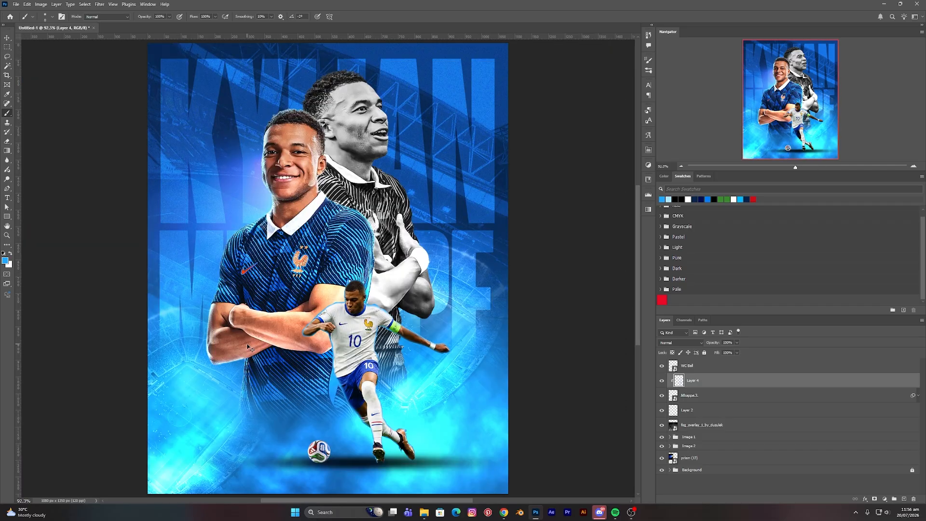
click(8, 38)
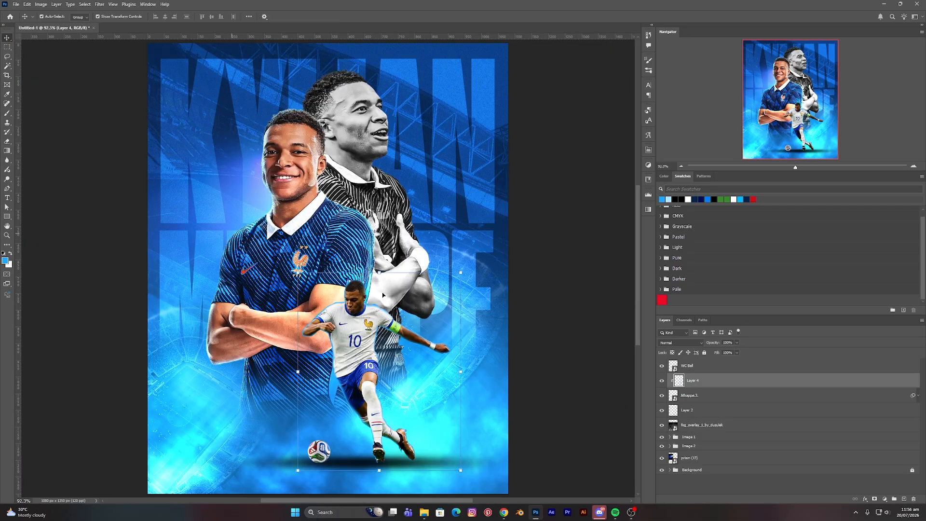
click(679, 343)
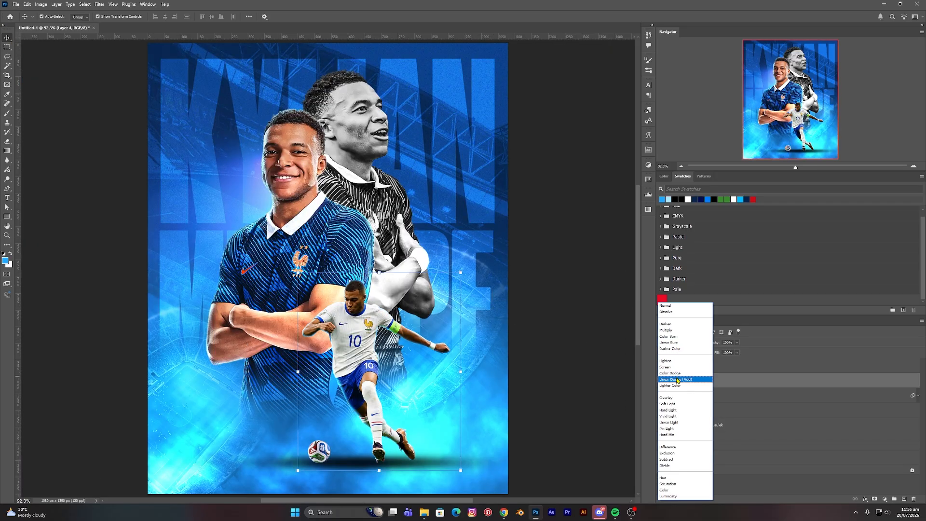
click(678, 380)
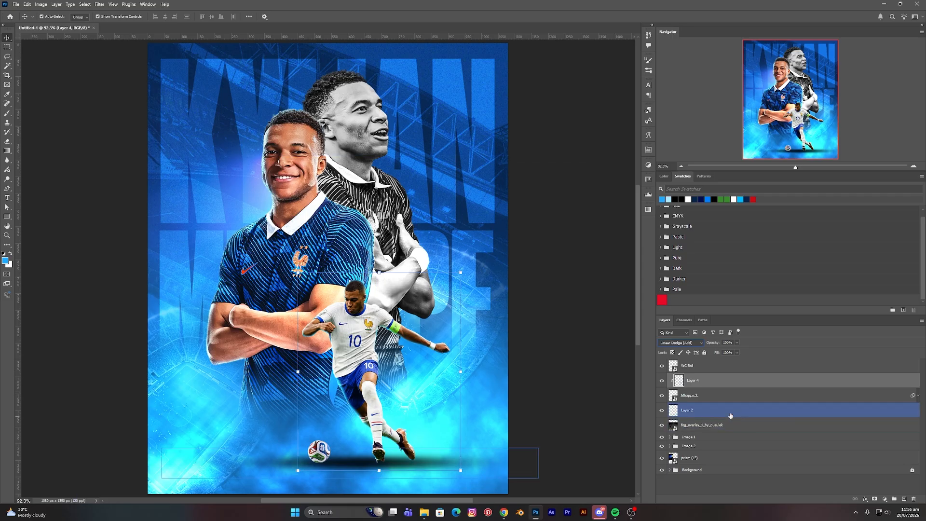
double_click(871, 376)
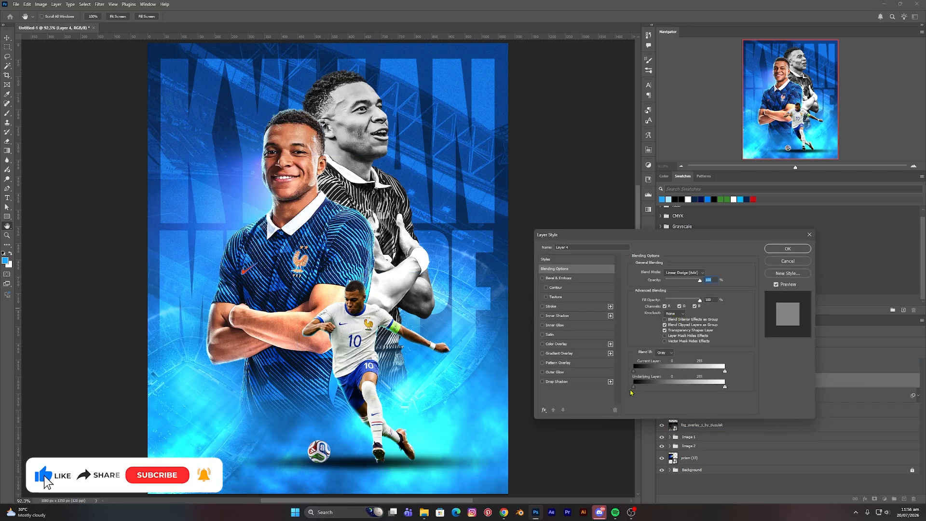
drag(634, 387, 665, 392)
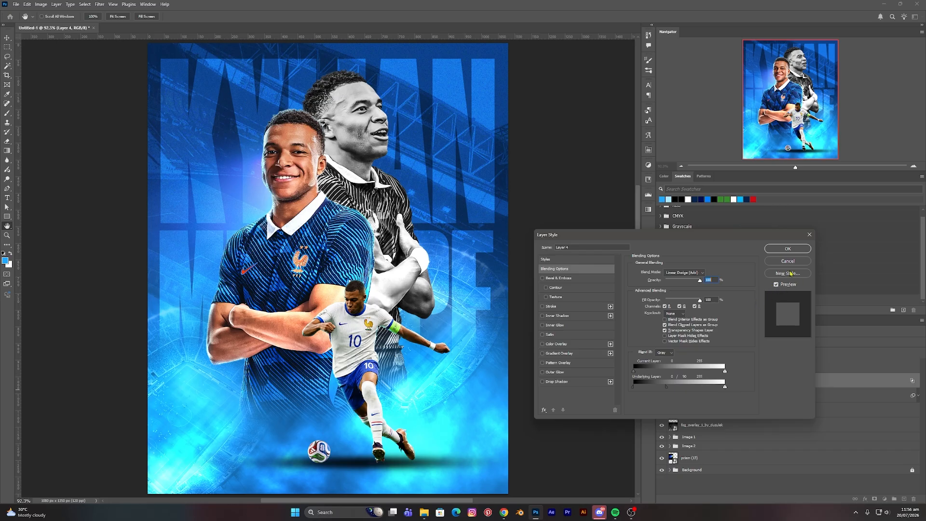
click(787, 251)
click(542, 355)
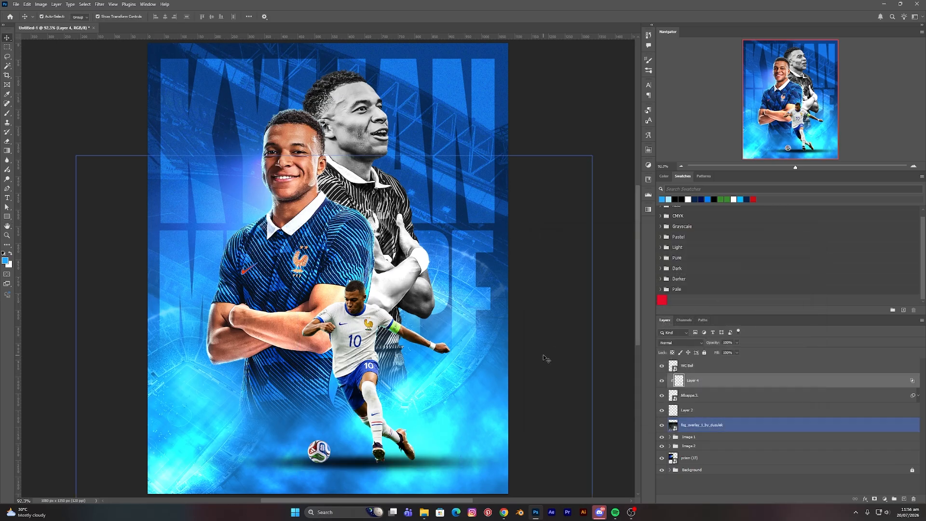
Examine the overall poster composition and how the kicking player blends with the other cutouts and background
scroll(540, 343, down, 1)
scroll(543, 345, down, 4)
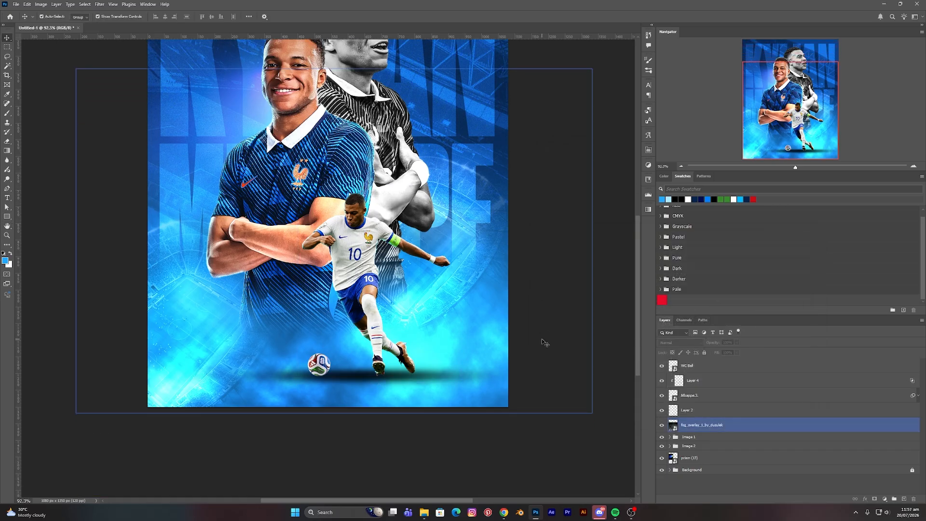
scroll(545, 342, up, 1)
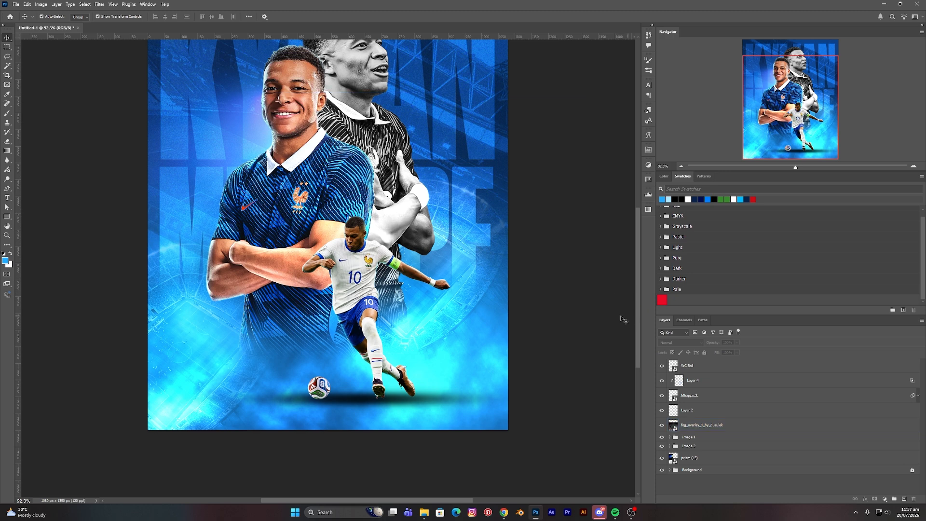
scroll(581, 315, down, 2)
scroll(579, 313, up, 4)
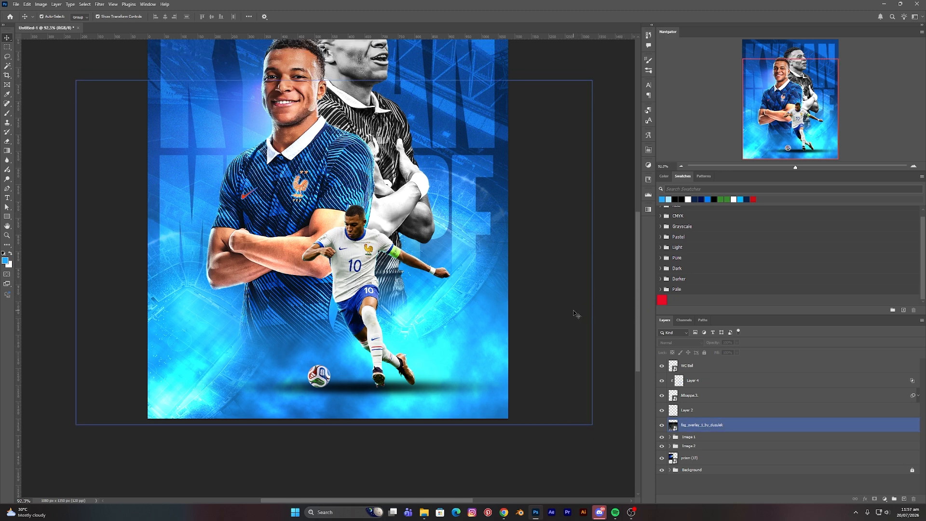
scroll(572, 309, down, 2)
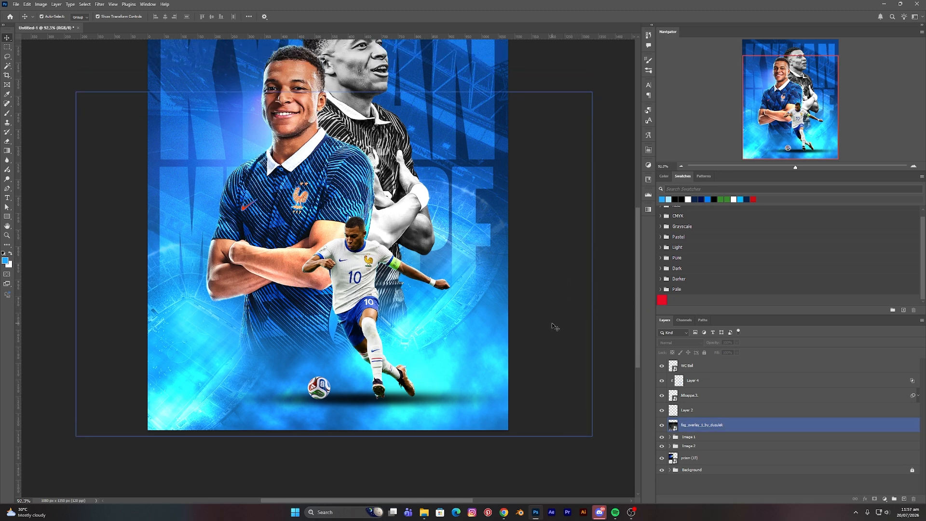
click(556, 325)
scroll(556, 325, up, 3)
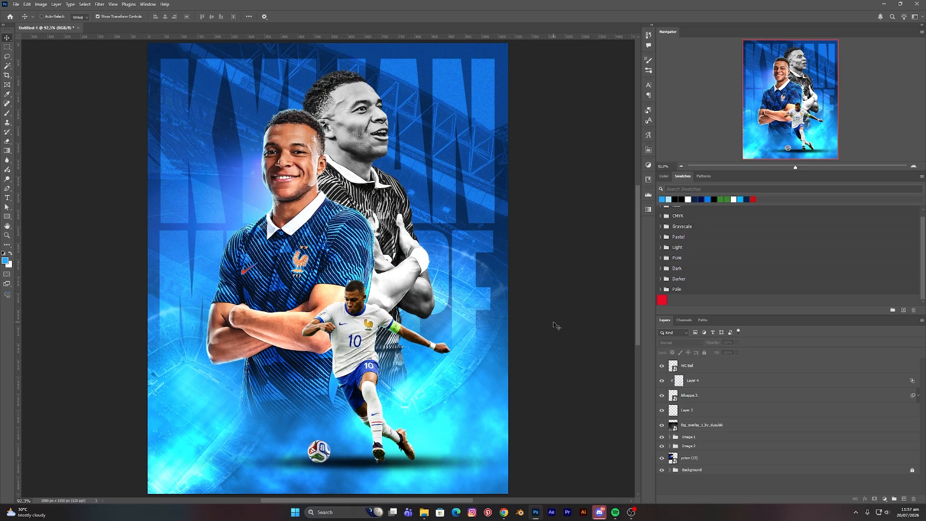
key(ctrl+minus)
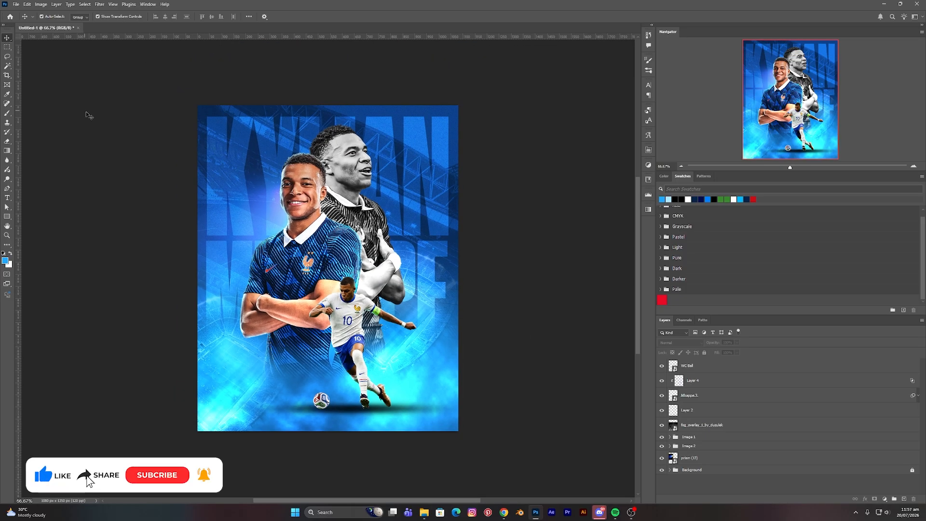
click(390, 263)
click(468, 286)
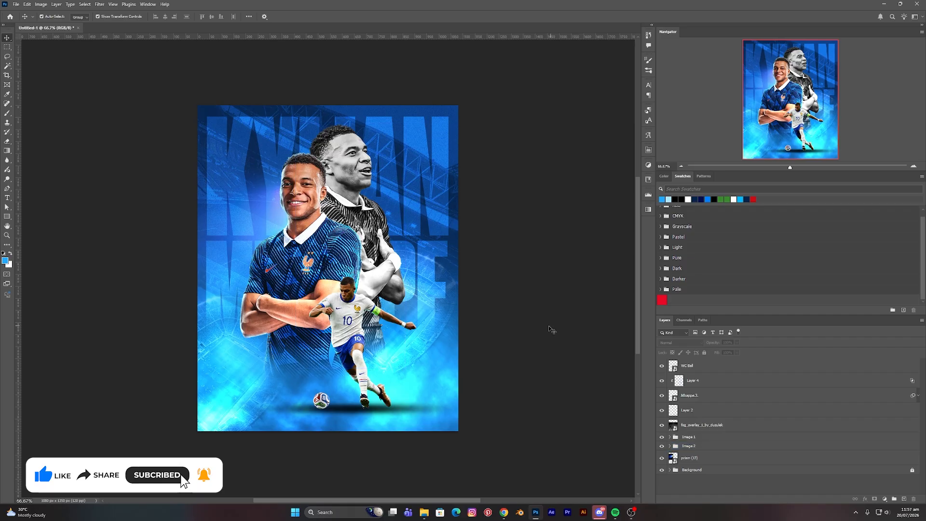
click(517, 345)
click(552, 309)
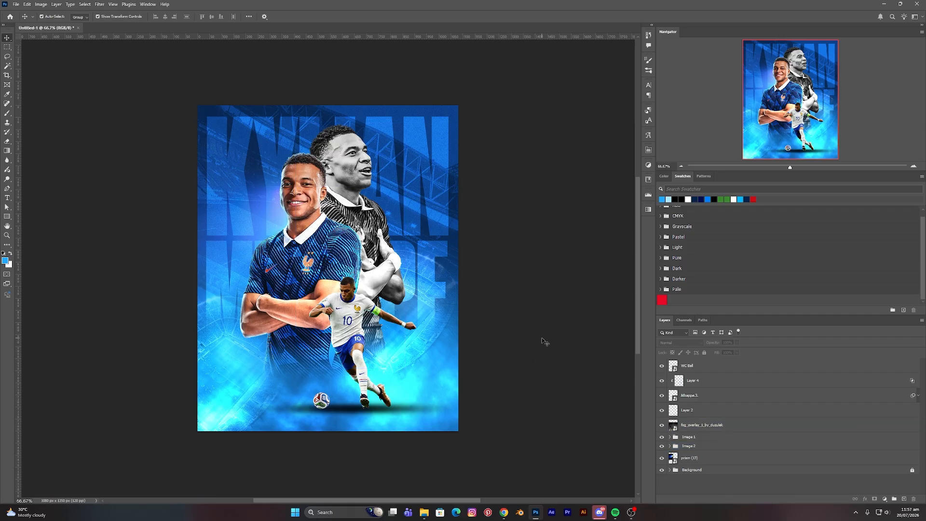
click(497, 289)
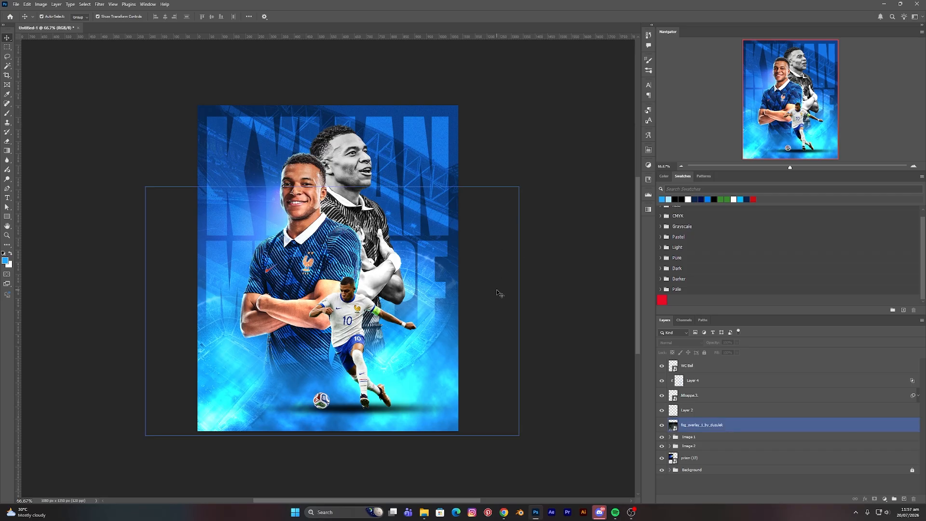
click(549, 261)
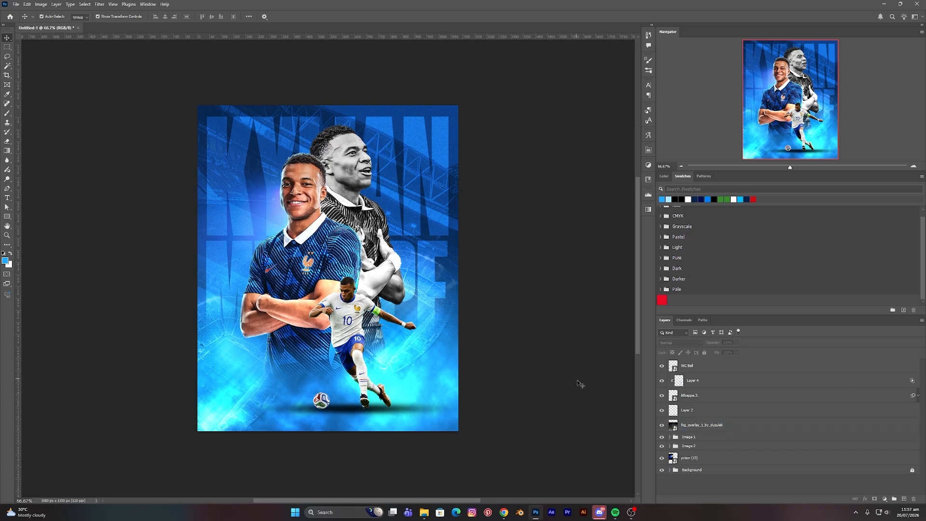
Group the kicking player, its clipped rim light layer and the football layer, and name the group Image 3
click(756, 408)
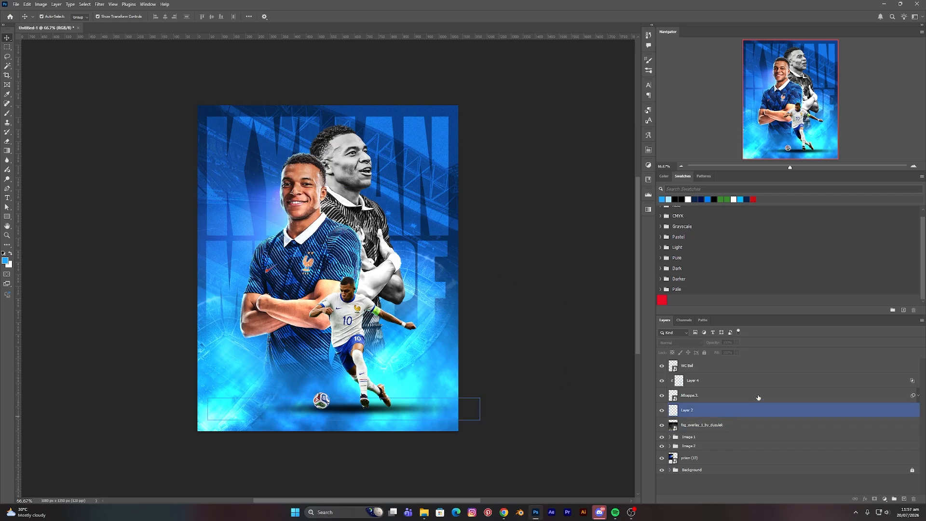
shift+click(706, 398)
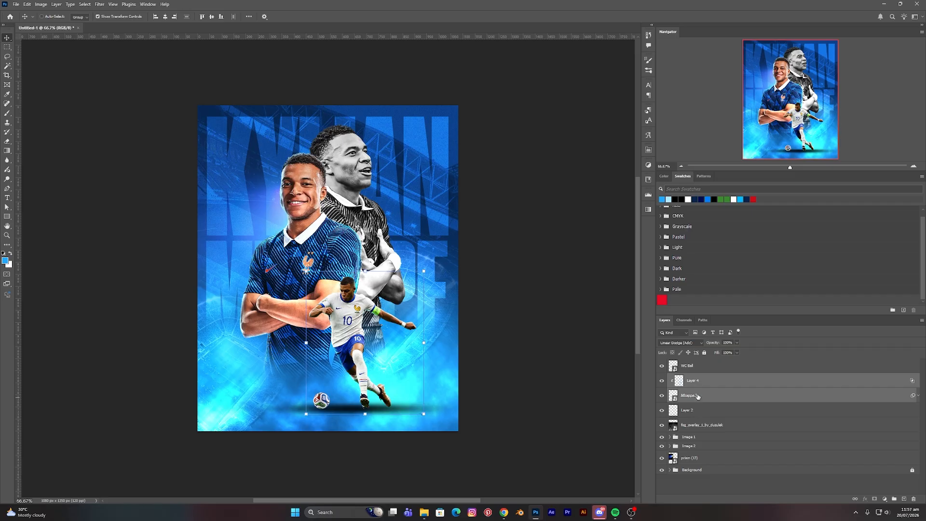
shift+click(690, 367)
key(ctrl+g)
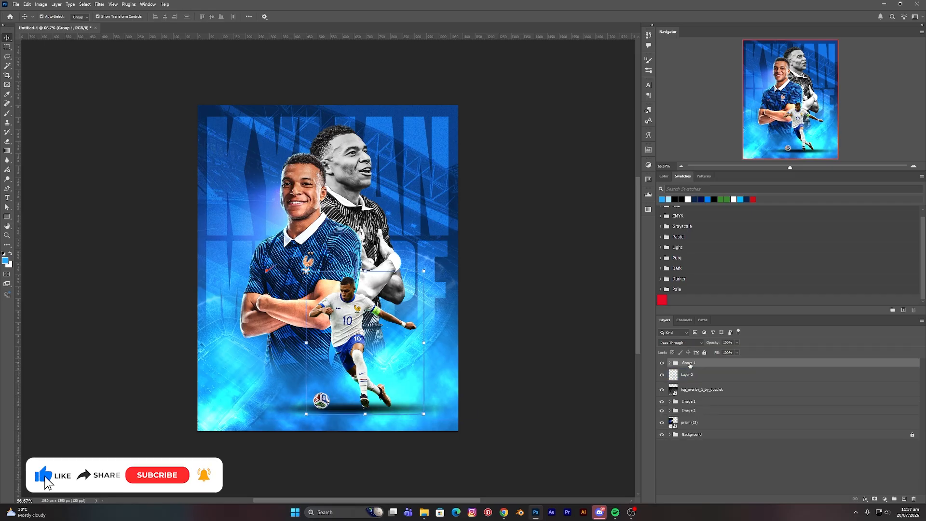
double_click(689, 363)
text(Image 3)
click(594, 402)
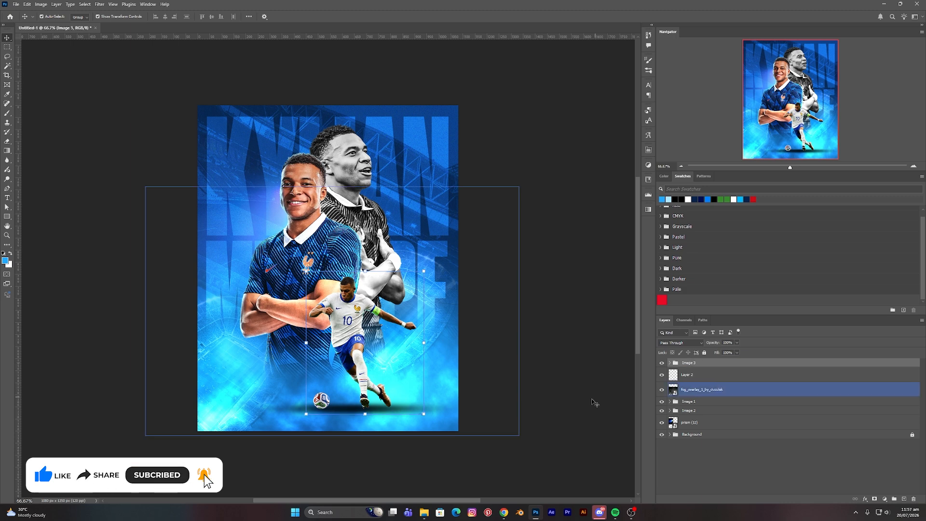
click(587, 367)
click(691, 376)
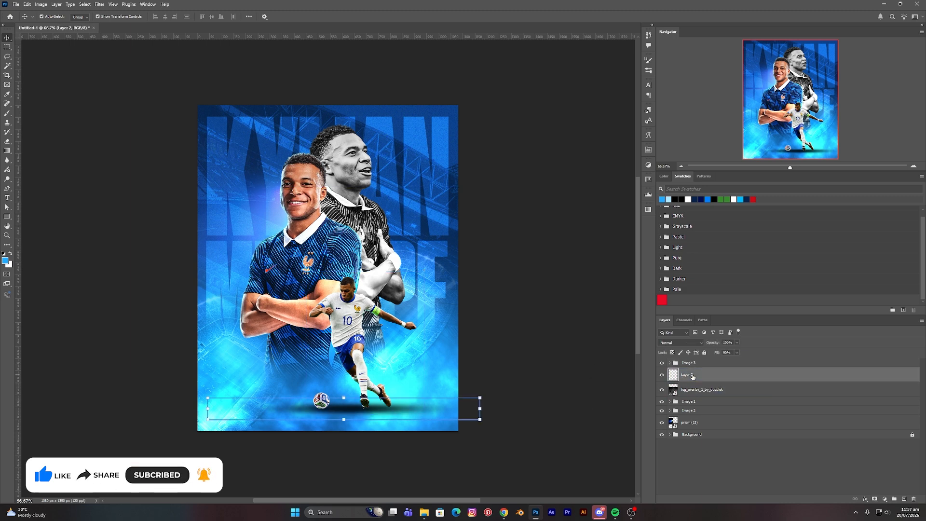
click(571, 381)
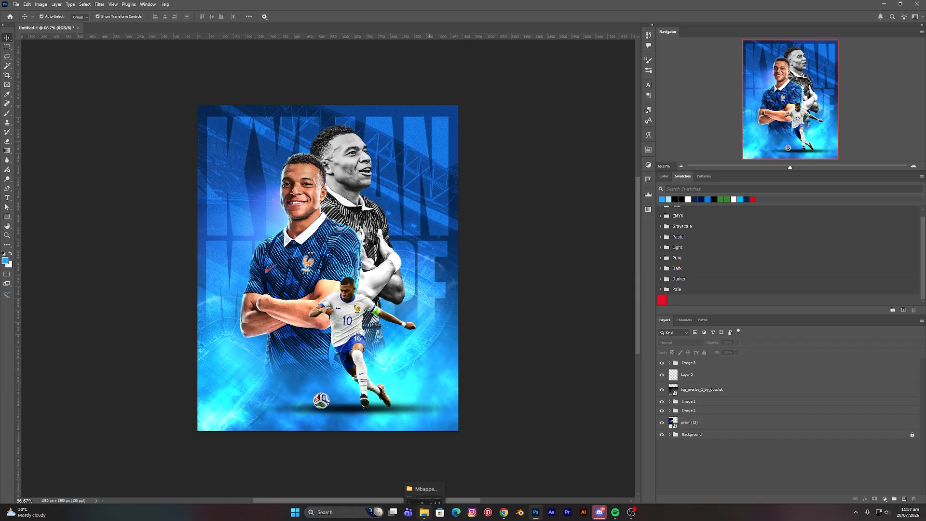
Place the France Logo image from the Mbappe Design folder, scaled down, in the poster's upper-right corner
click(423, 514)
drag(599, 153, 405, 217)
drag(437, 272, 426, 141)
key(Return)
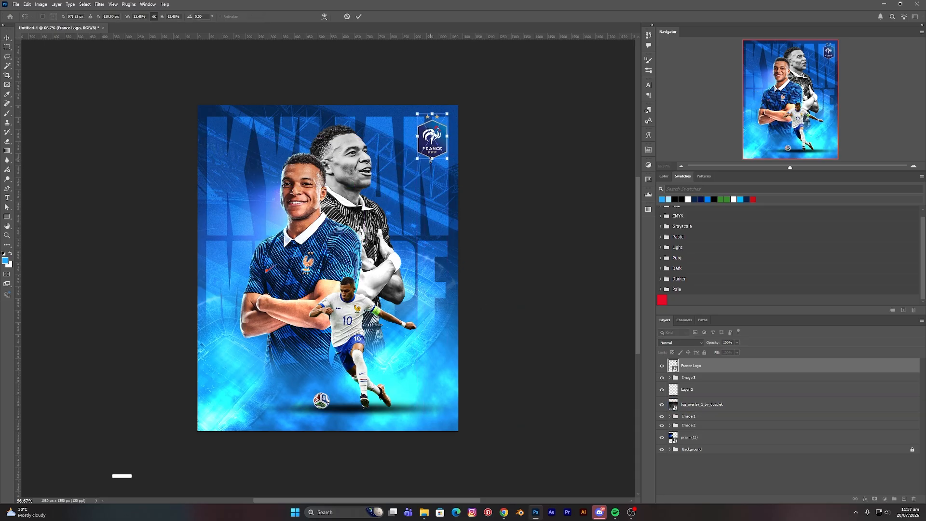
Place the Signature image from the Mbappe Design folder and shrink it into the poster's upper-left corner
click(424, 512)
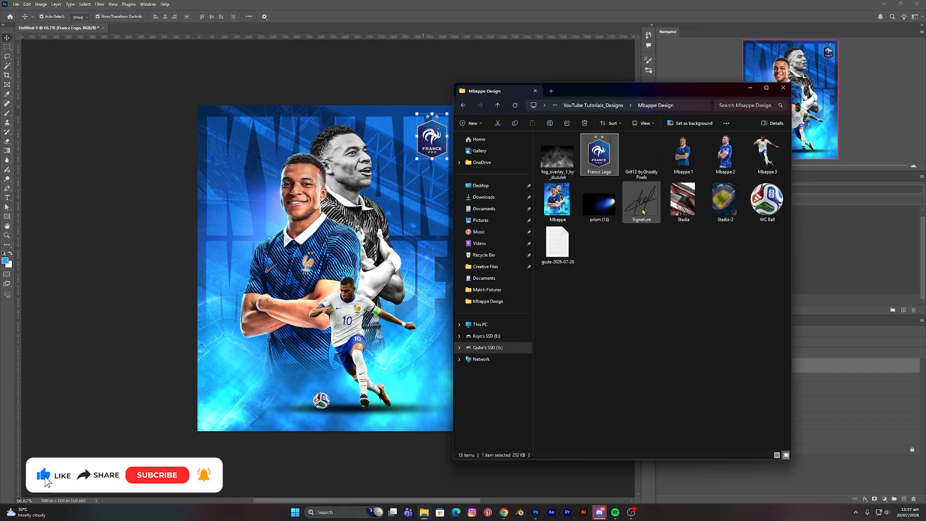
mouse_move(642, 200)
mouse_down()
mouse_move(262, 182)
mouse_move(297, 204)
mouse_up()
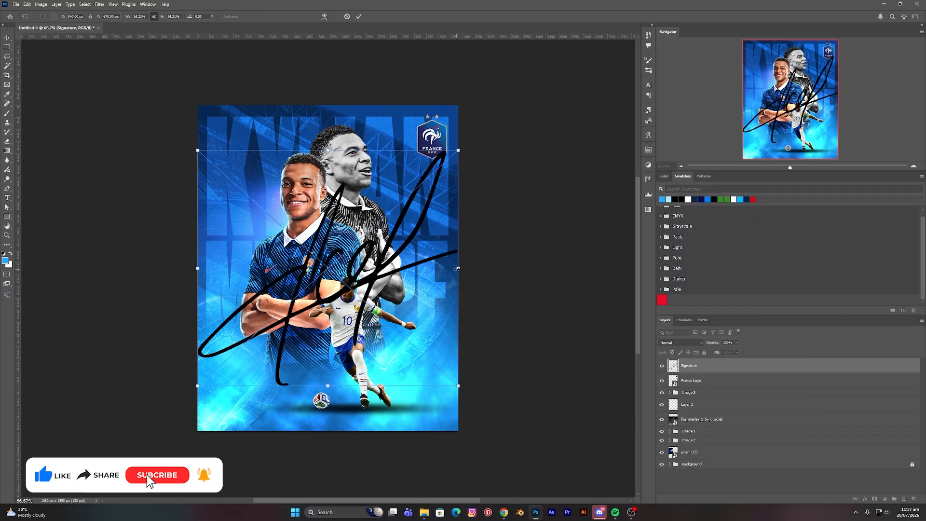
mouse_move(458, 267)
mouse_down()
mouse_move(246, 268)
mouse_move(236, 154)
mouse_move(244, 137)
mouse_move(239, 176)
mouse_up()
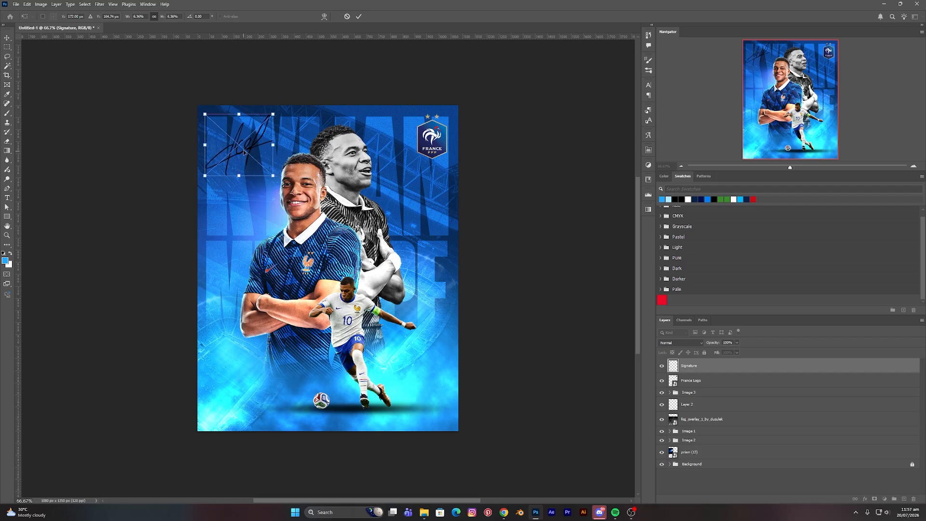
drag(241, 112, 242, 142)
key(Return)
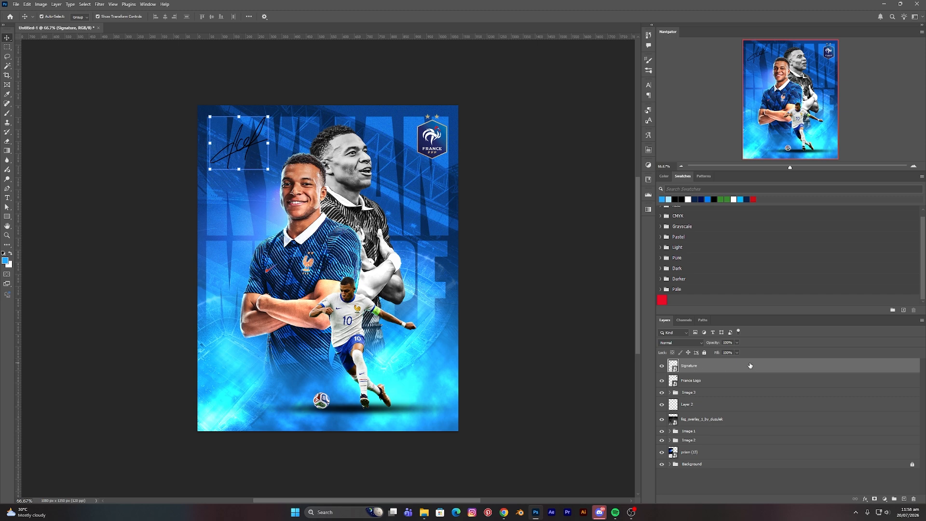
Give the signature layer a Color Overlay in white (ffffff)
click(557, 344)
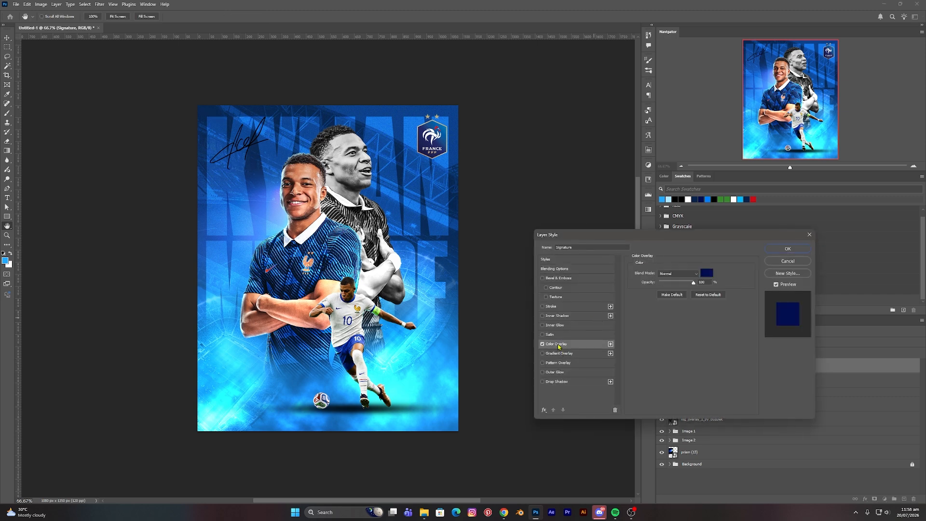
click(707, 273)
click(517, 301)
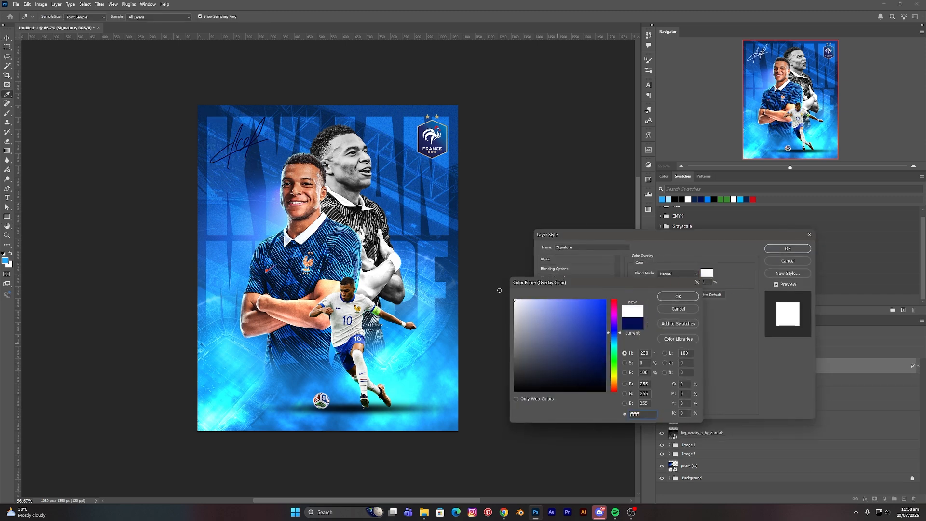
click(679, 296)
click(787, 248)
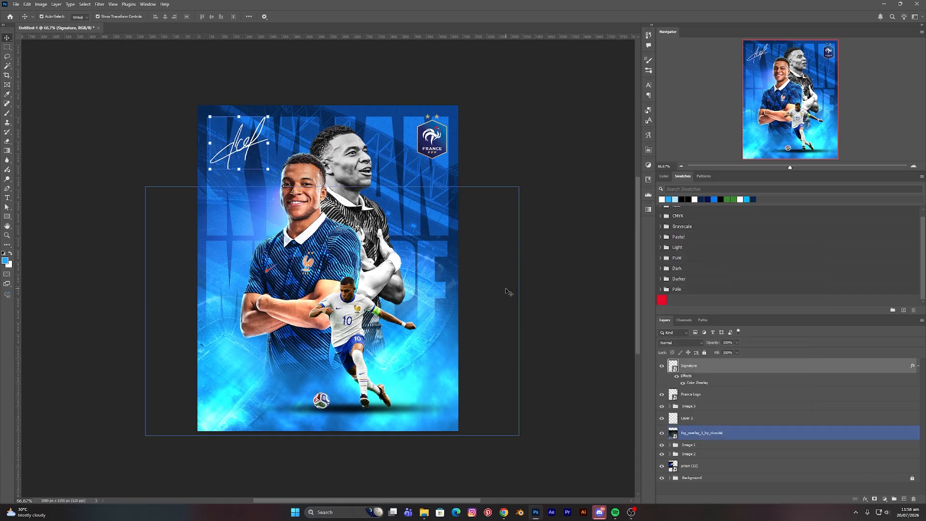
click(512, 293)
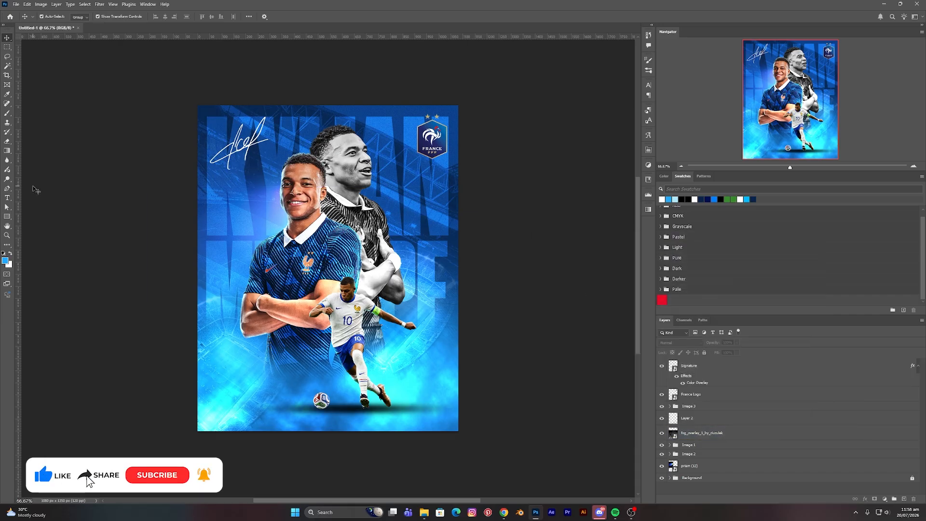
Add the two-line text "KYLIAN MBAPPE" in dark navy to the area beside the kicking player's legs
click(7, 198)
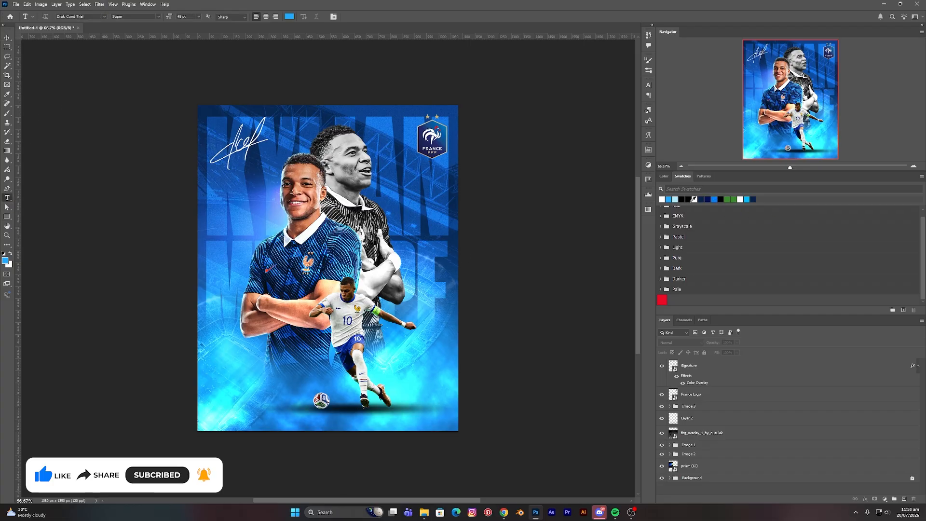
click(662, 200)
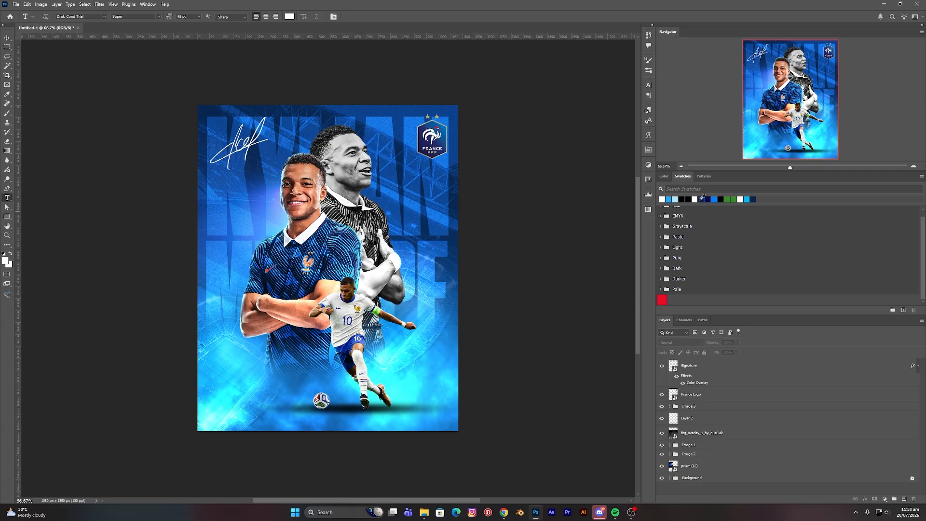
click(703, 199)
click(396, 360)
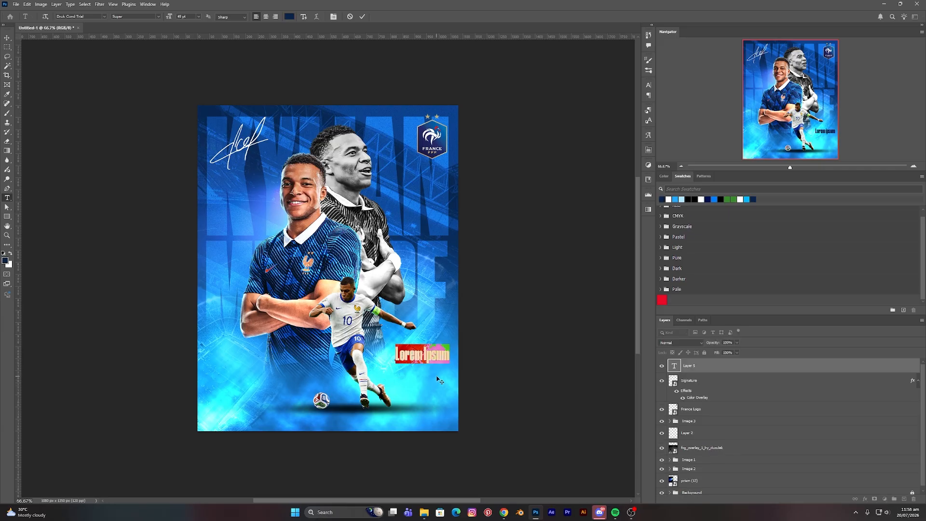
text(KYLI)
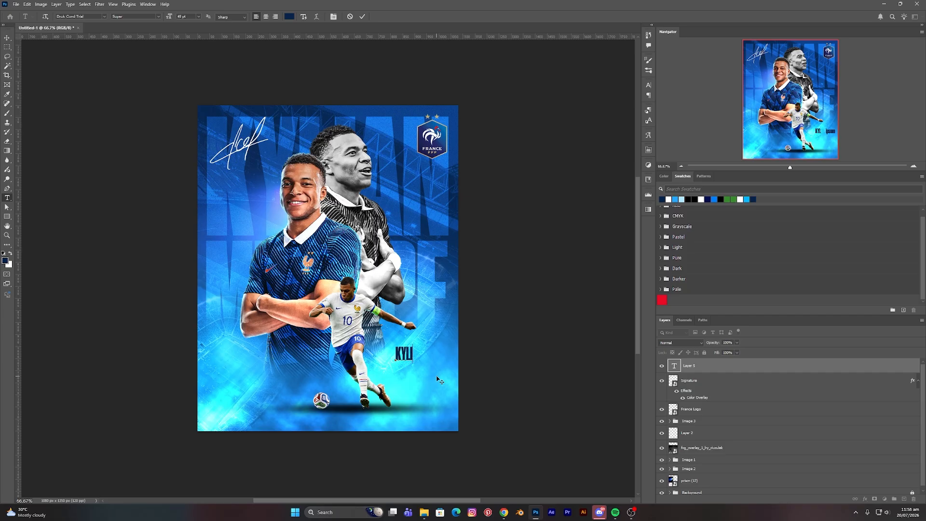
text(AN )
text(M)
text(B)
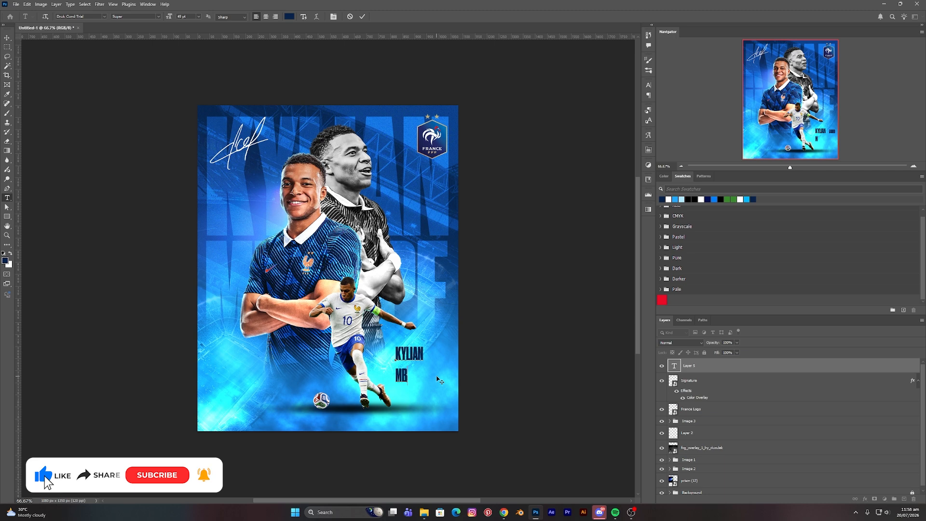
text(APPE)
Tighten the leading of the whole KYLIAN MBAPPE text to 37 pt
key(ctrl+a)
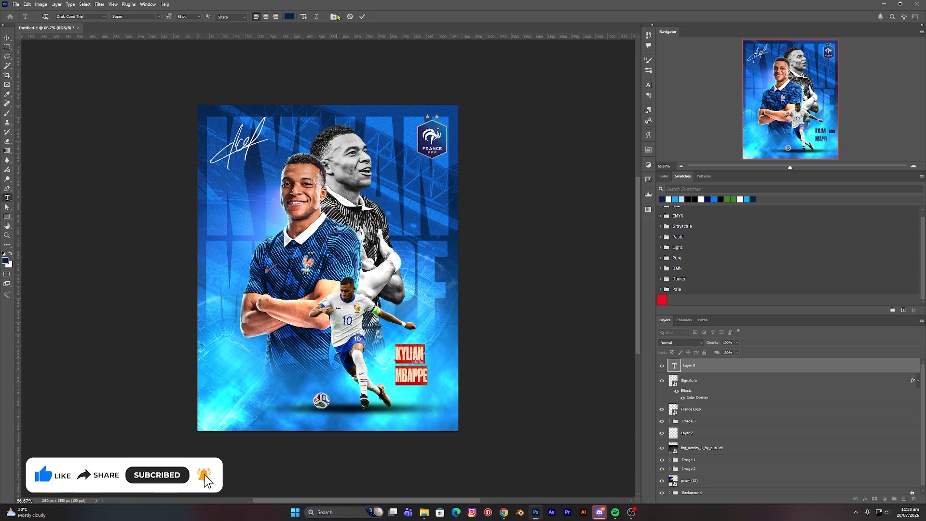
click(337, 16)
drag(607, 106, 602, 104)
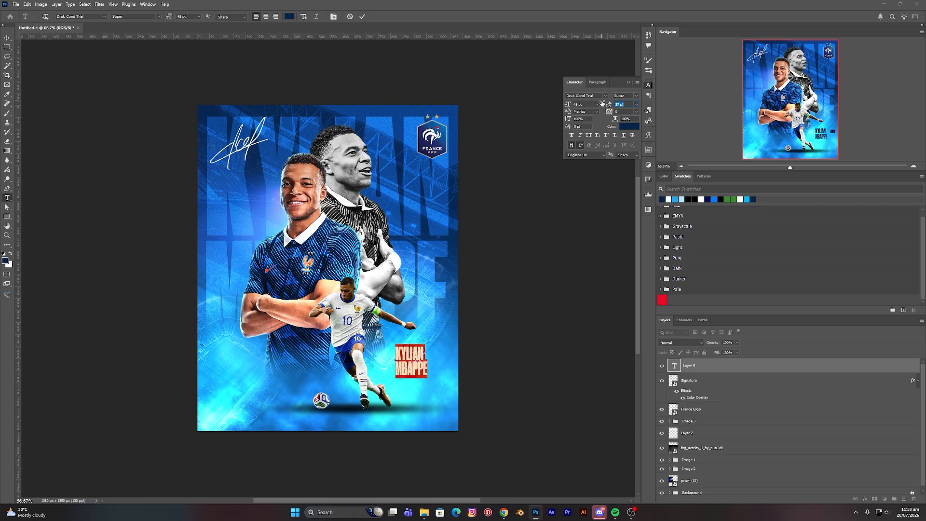
Scale the KYLIAN MBAPPE text down slightly and position it near the poster's lower-right corner, beside the kicking player
click(7, 37)
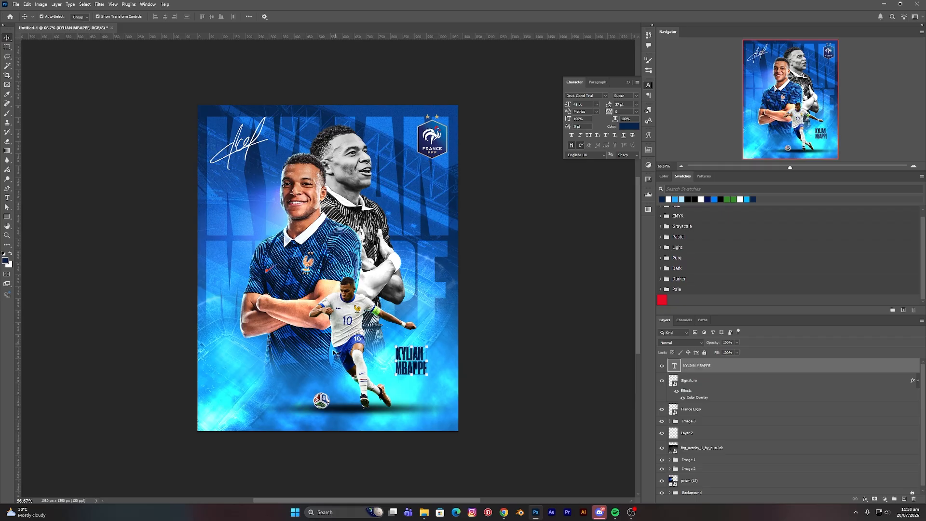
drag(418, 366, 411, 390)
key(ctrl+z)
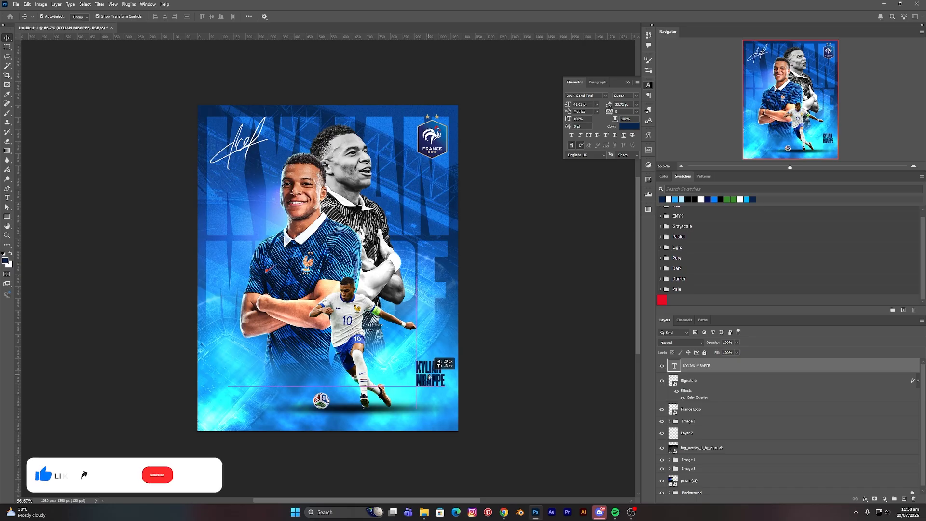
click(273, 379)
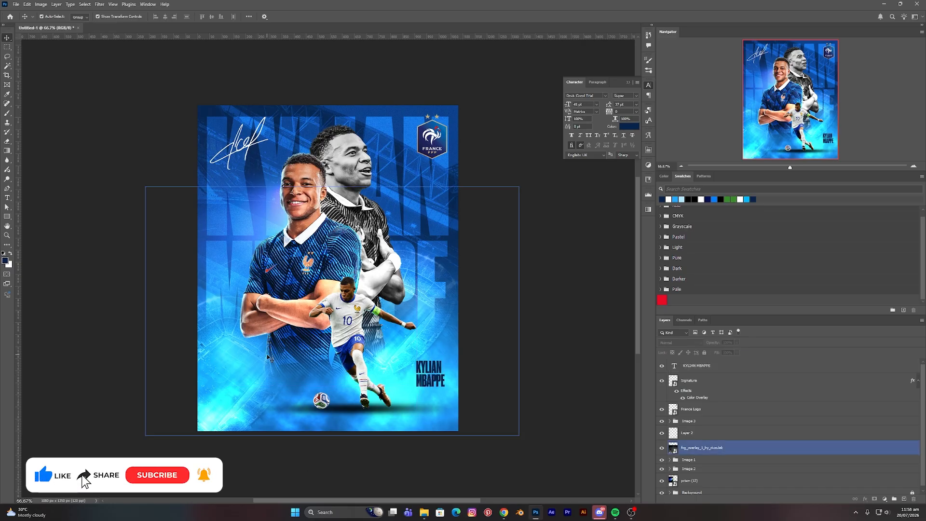
click(30, 164)
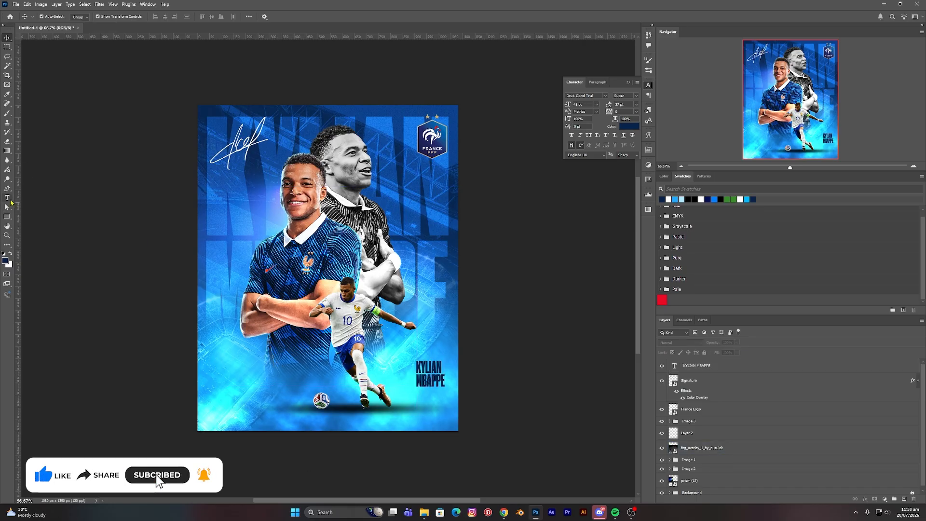
Add the number "10" in white with a handwritten script font, just above the KYLIAN MBAPPE text
click(8, 199)
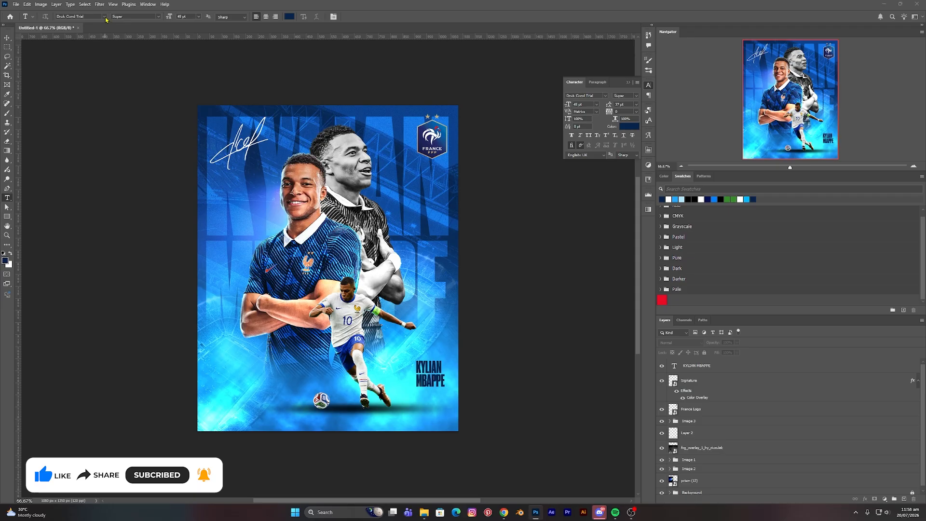
click(105, 17)
text(airo)
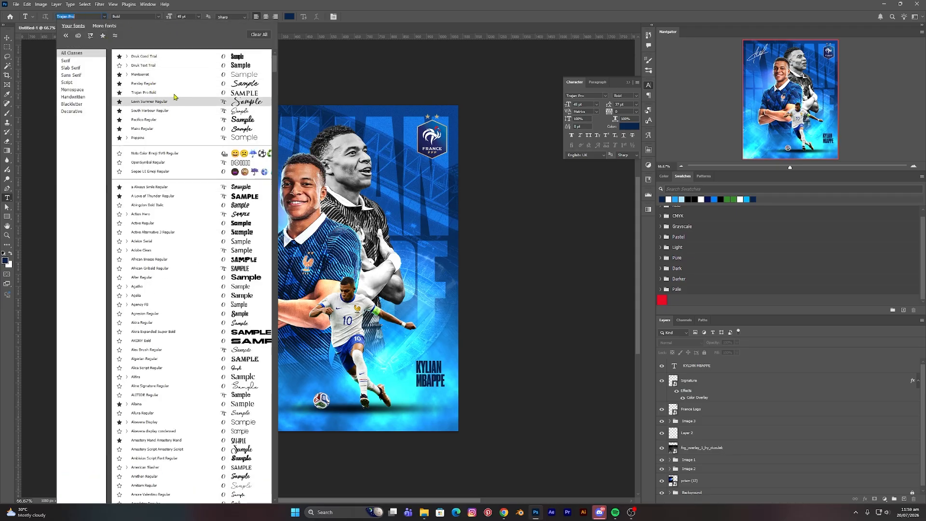
click(170, 129)
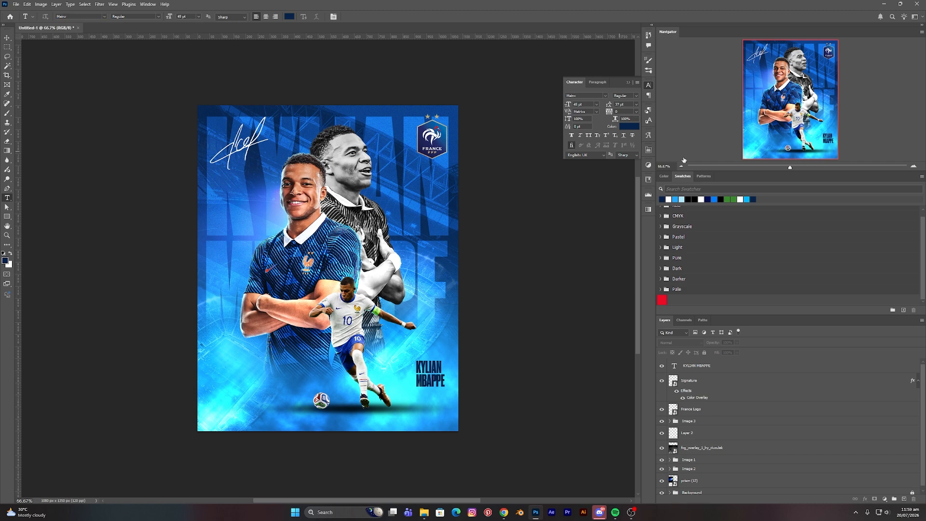
click(669, 199)
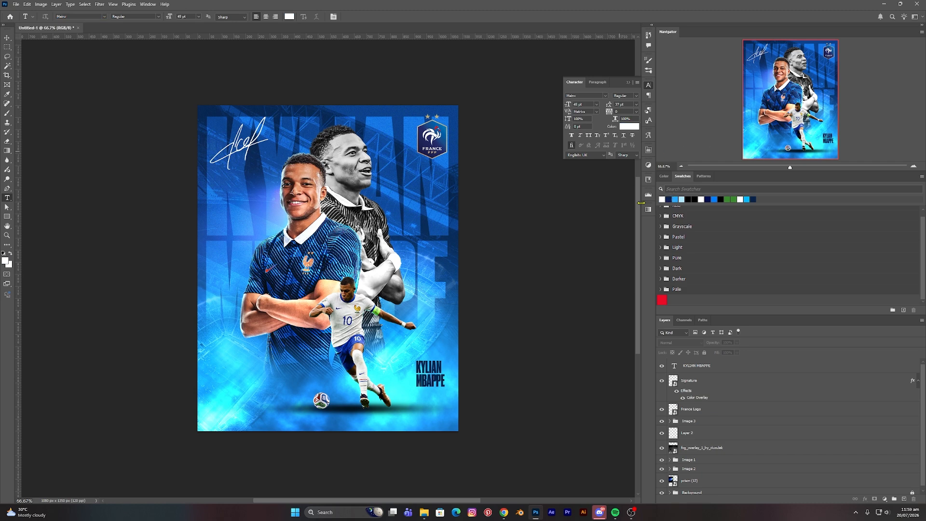
click(397, 354)
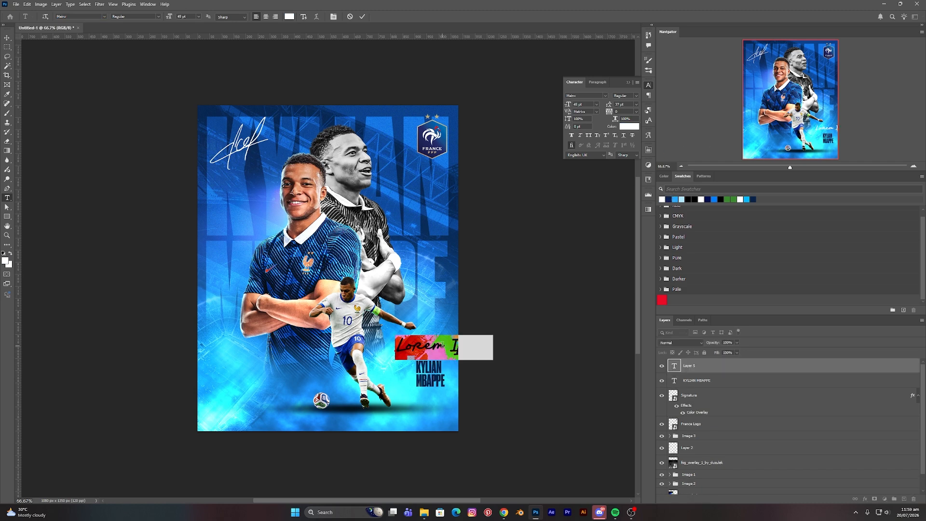
text(10)
click(5, 40)
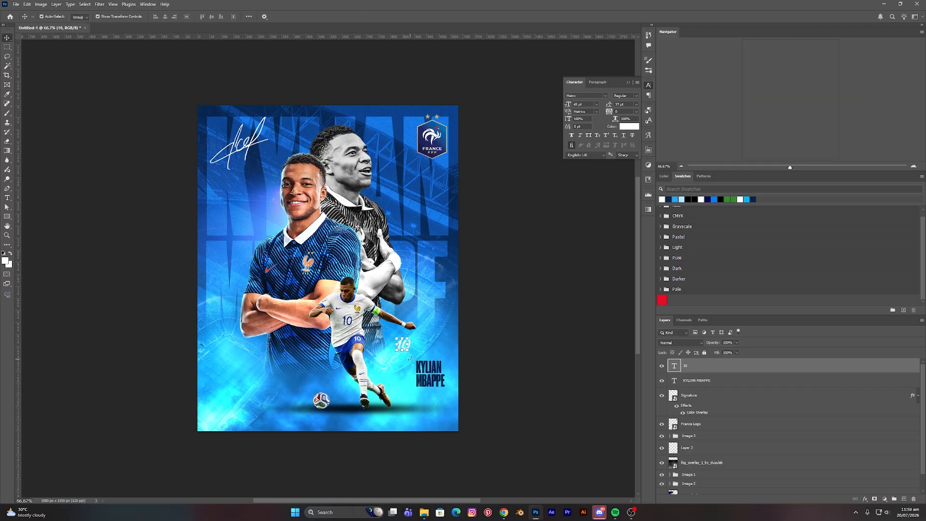
Enlarge the number 10 to about 139% and place it overlapping the lower part of the MBAPPE line
drag(403, 344, 438, 381)
key(ctrl+t)
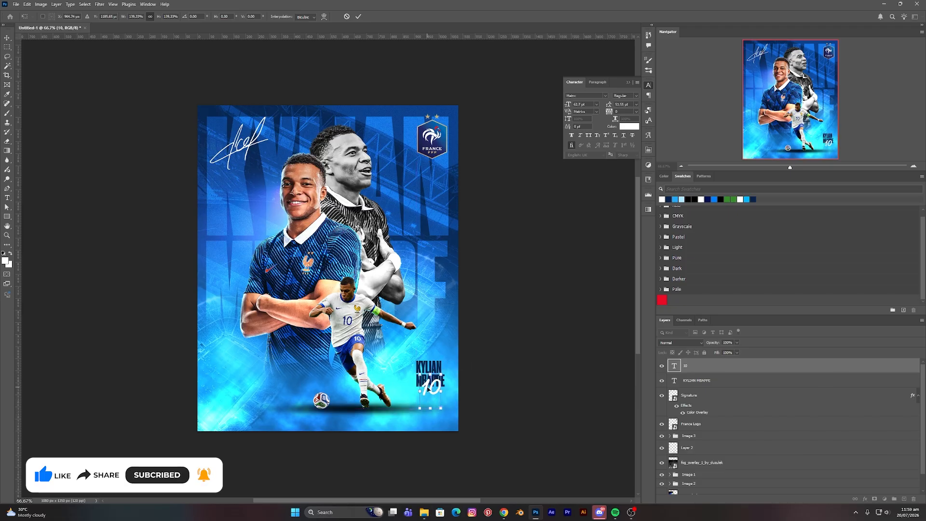
key(Return)
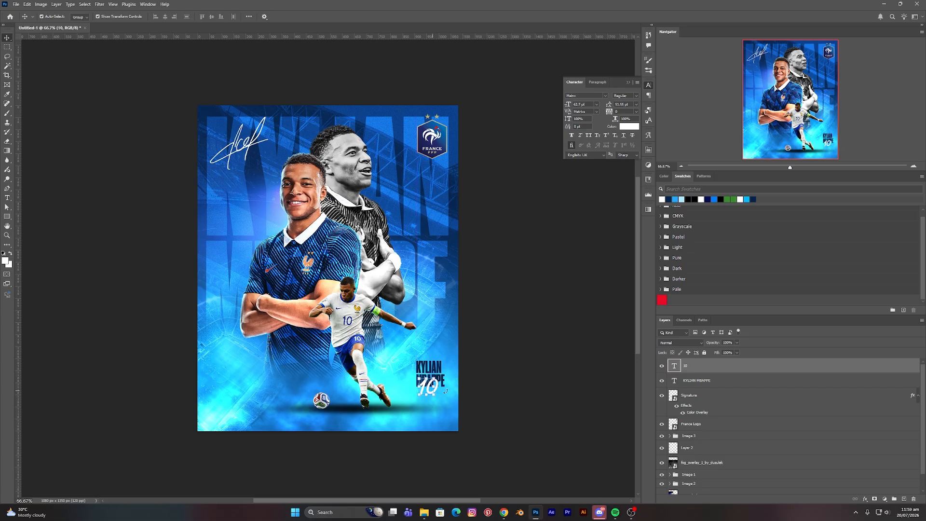
click(489, 393)
click(590, 386)
Examine the whole poster composition, including the logo, signature and name text, with the Character panel collapsed
scroll(538, 366, up, 2)
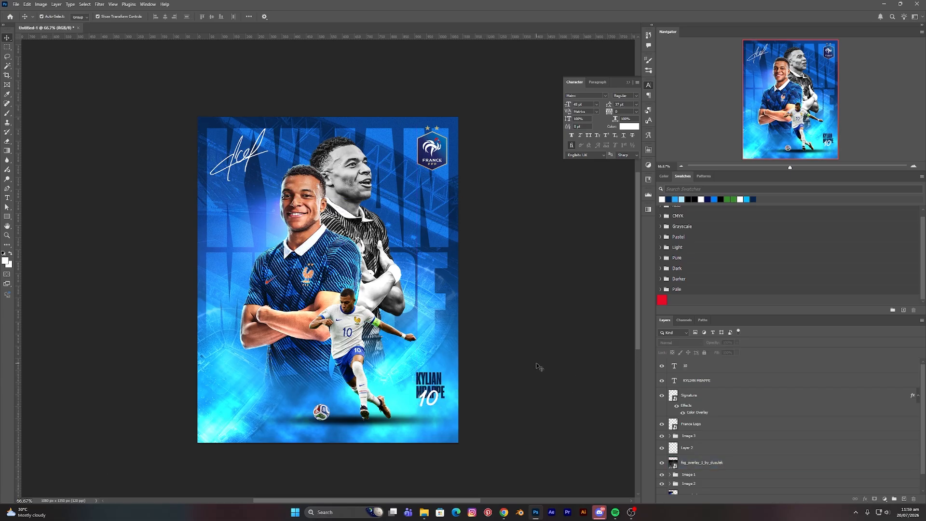
scroll(528, 360, down, 2)
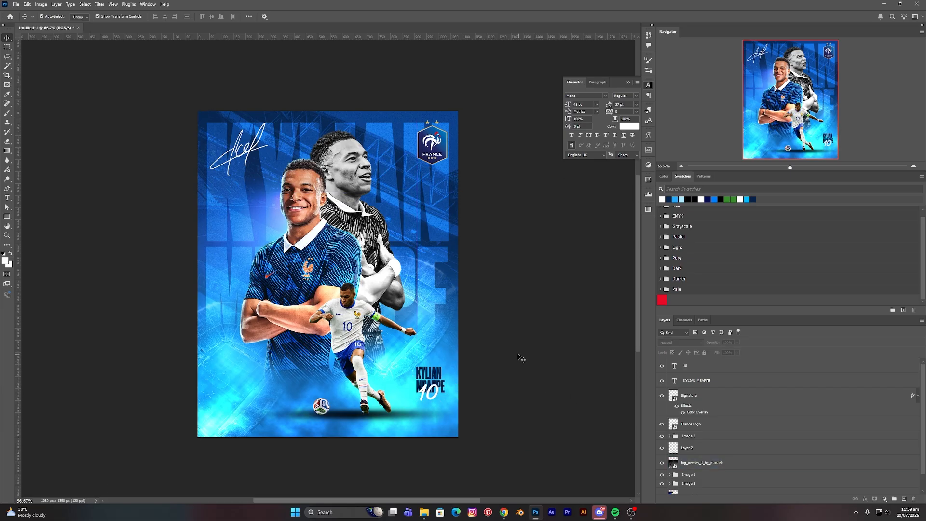
click(519, 357)
scroll(519, 357, down, 1)
click(414, 325)
click(500, 228)
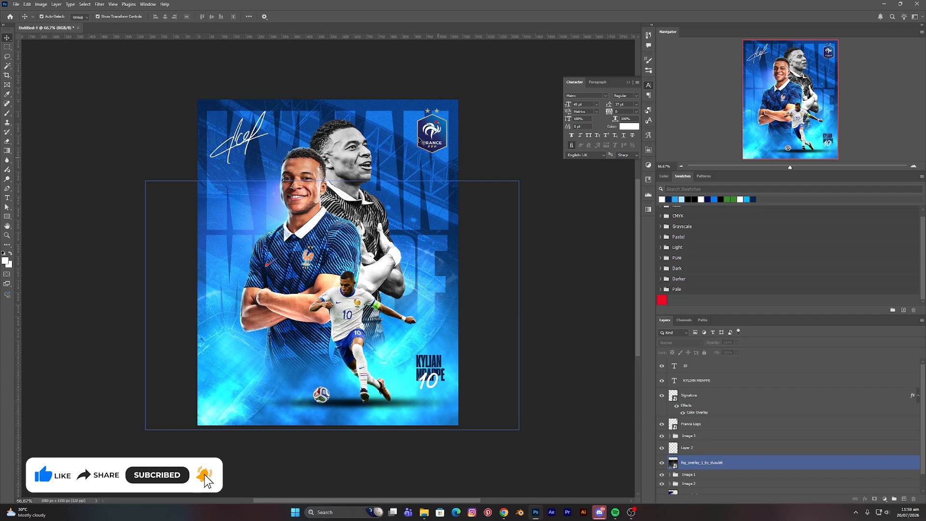
click(118, 204)
click(111, 179)
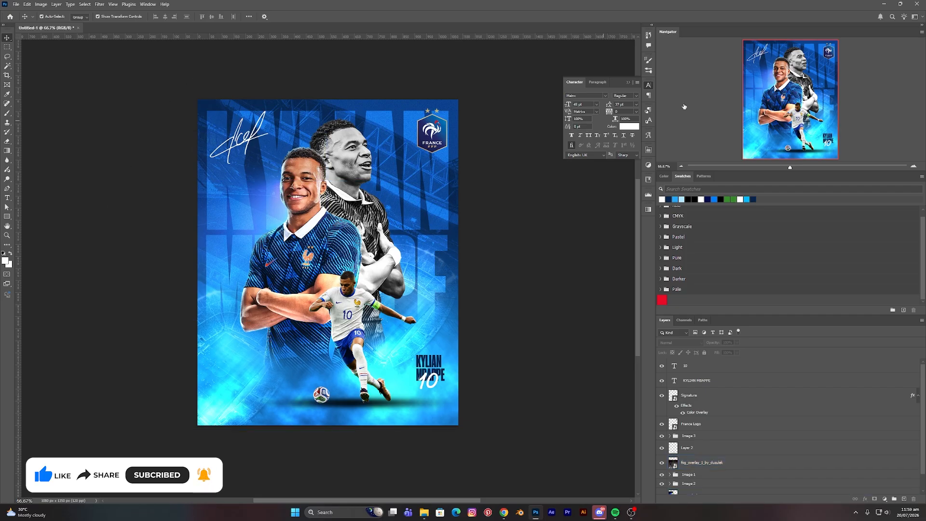
click(627, 83)
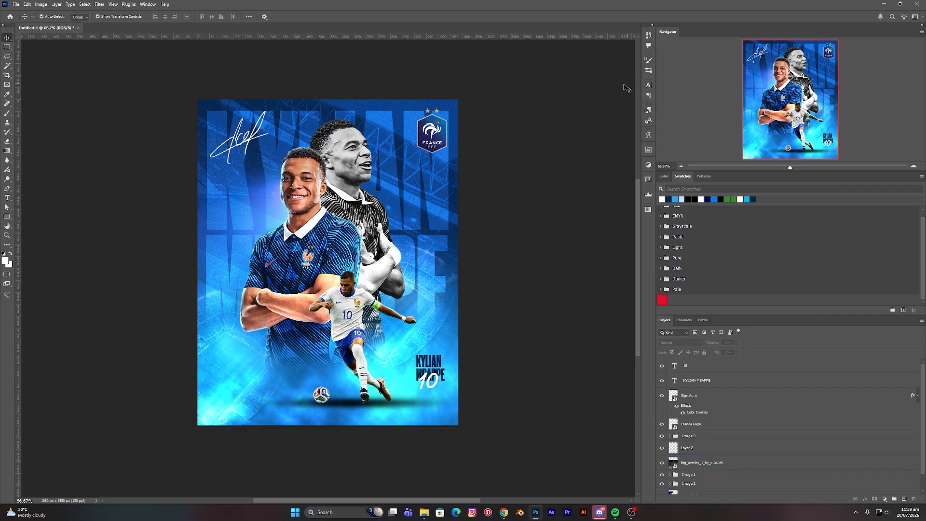
click(517, 202)
click(531, 179)
click(519, 201)
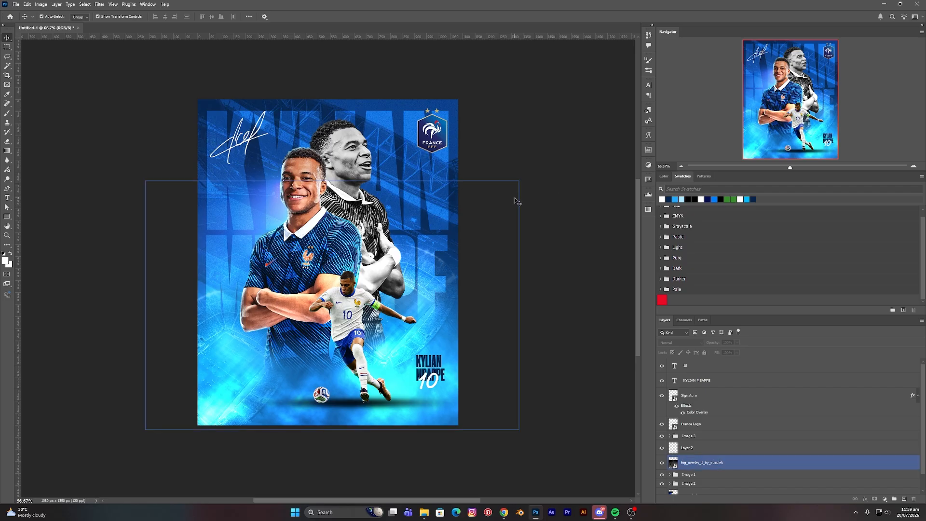
click(553, 195)
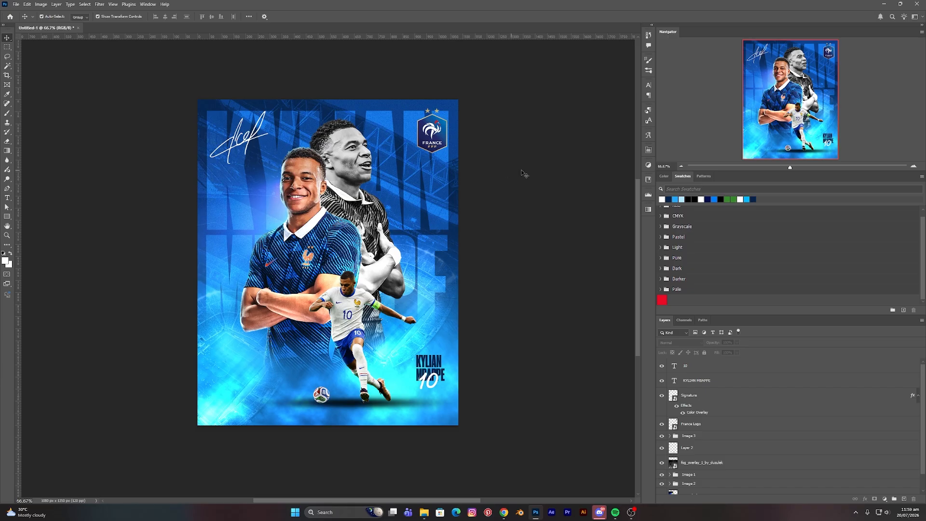